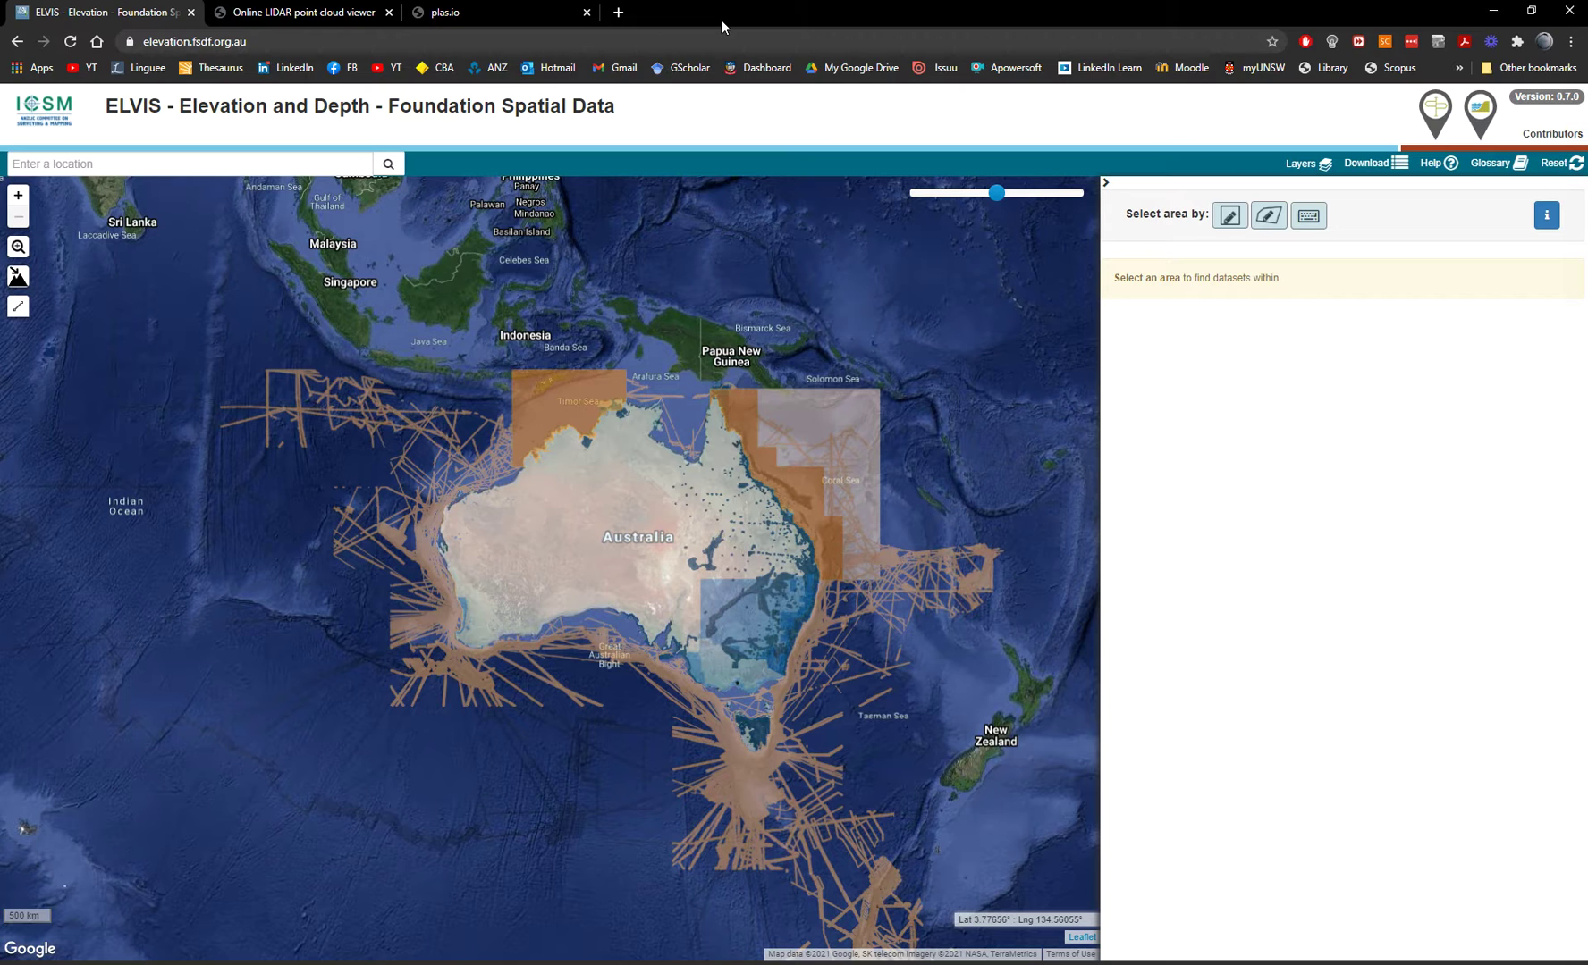
# Open the ELVIS map layers list, hide DEM coverage and show point cloud coverage
pyautogui.click(197, 42)
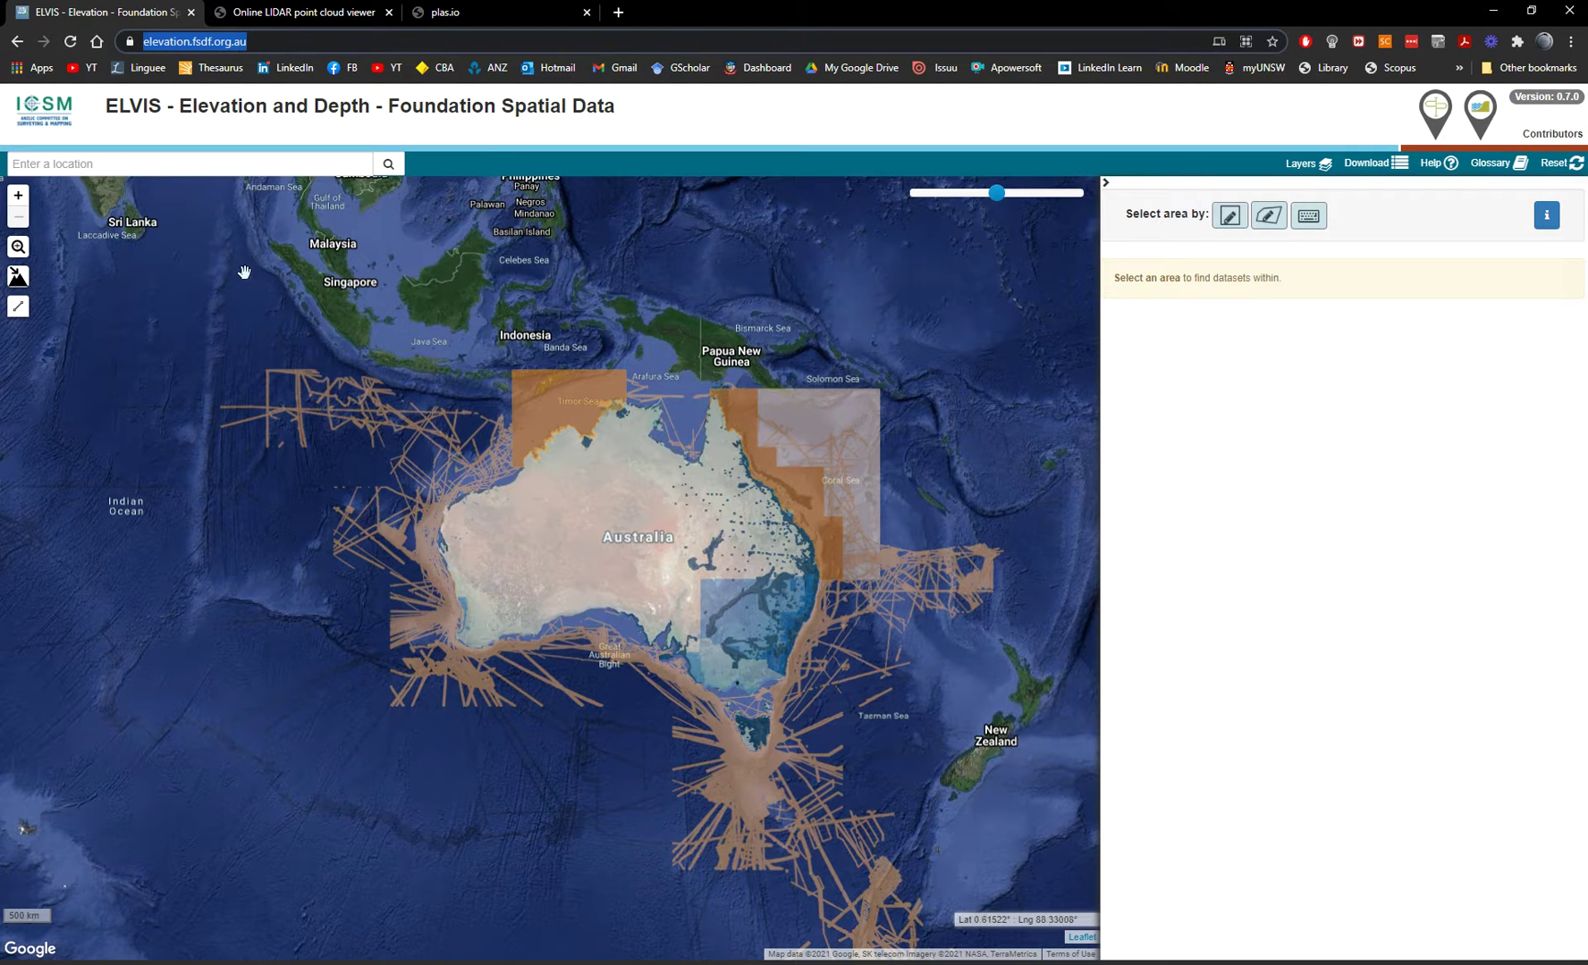
pyautogui.moveTo(900, 531); pyautogui.dragTo(898, 502)
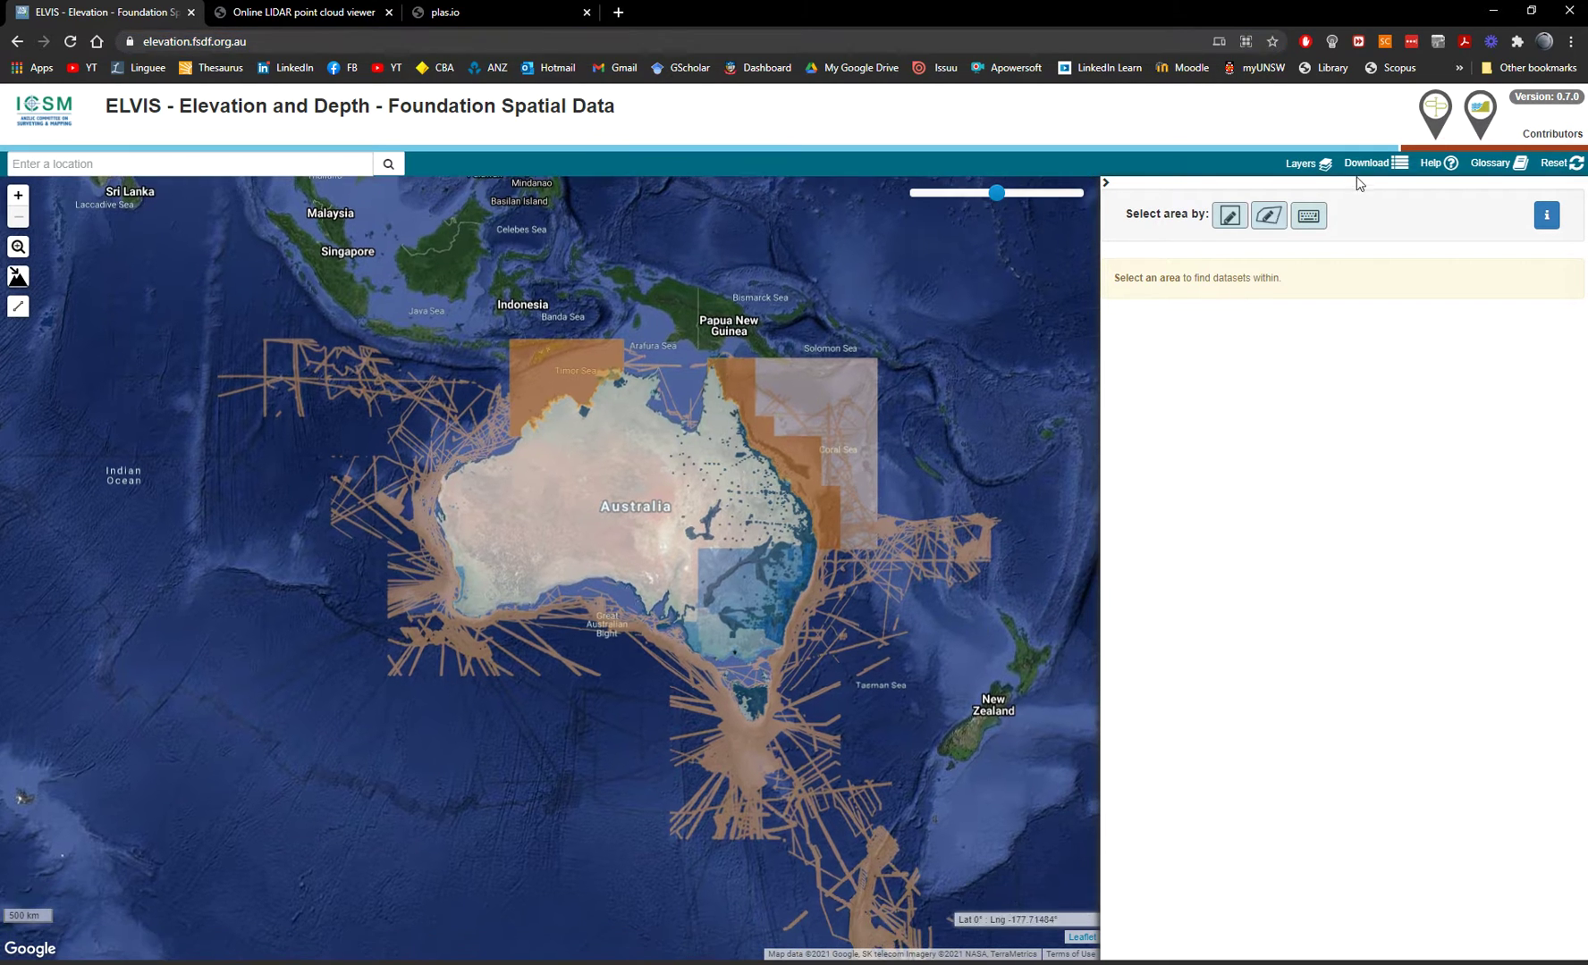
pyautogui.click(1299, 165)
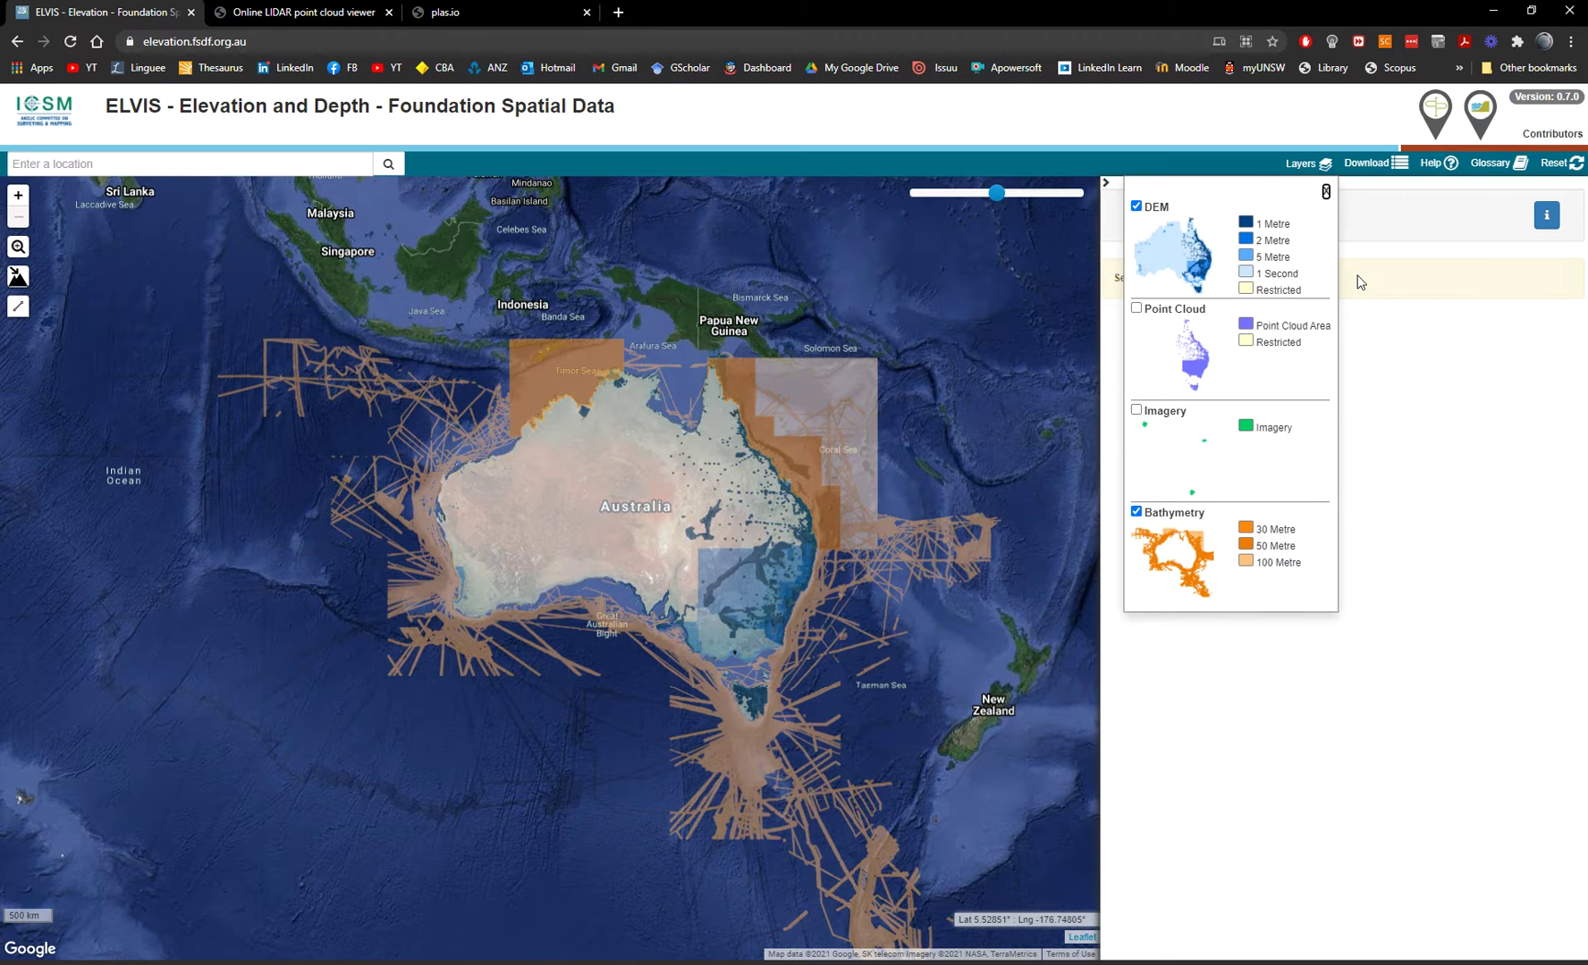
pyautogui.click(1136, 206)
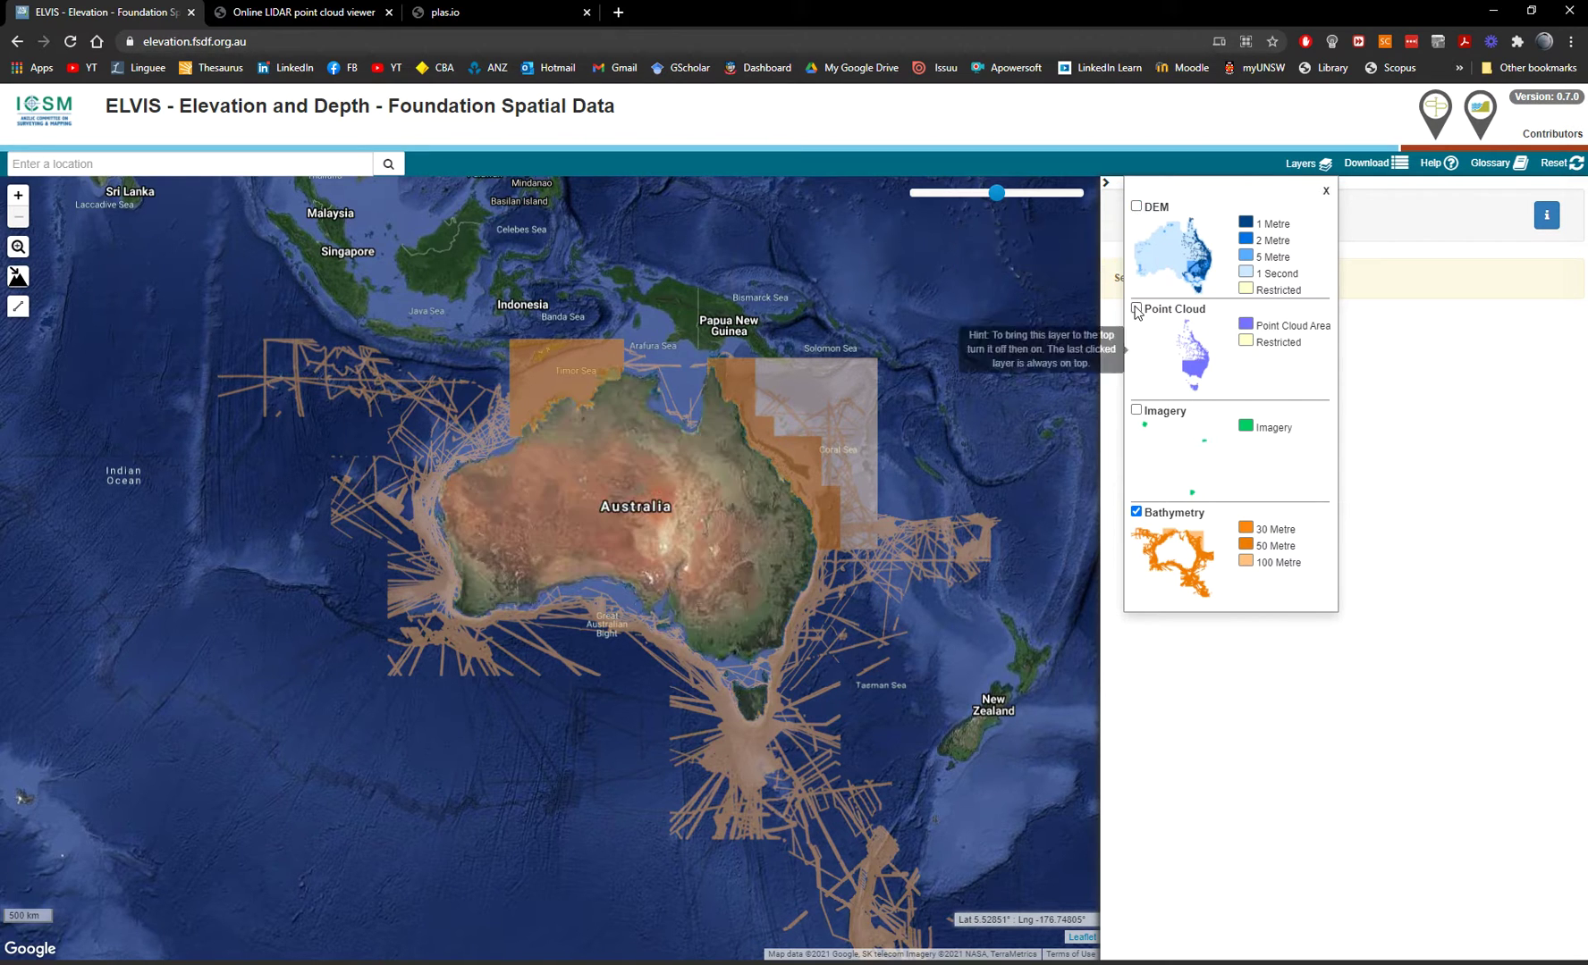
pyautogui.click(1136, 309)
pyautogui.scroll(3, 720, 631)
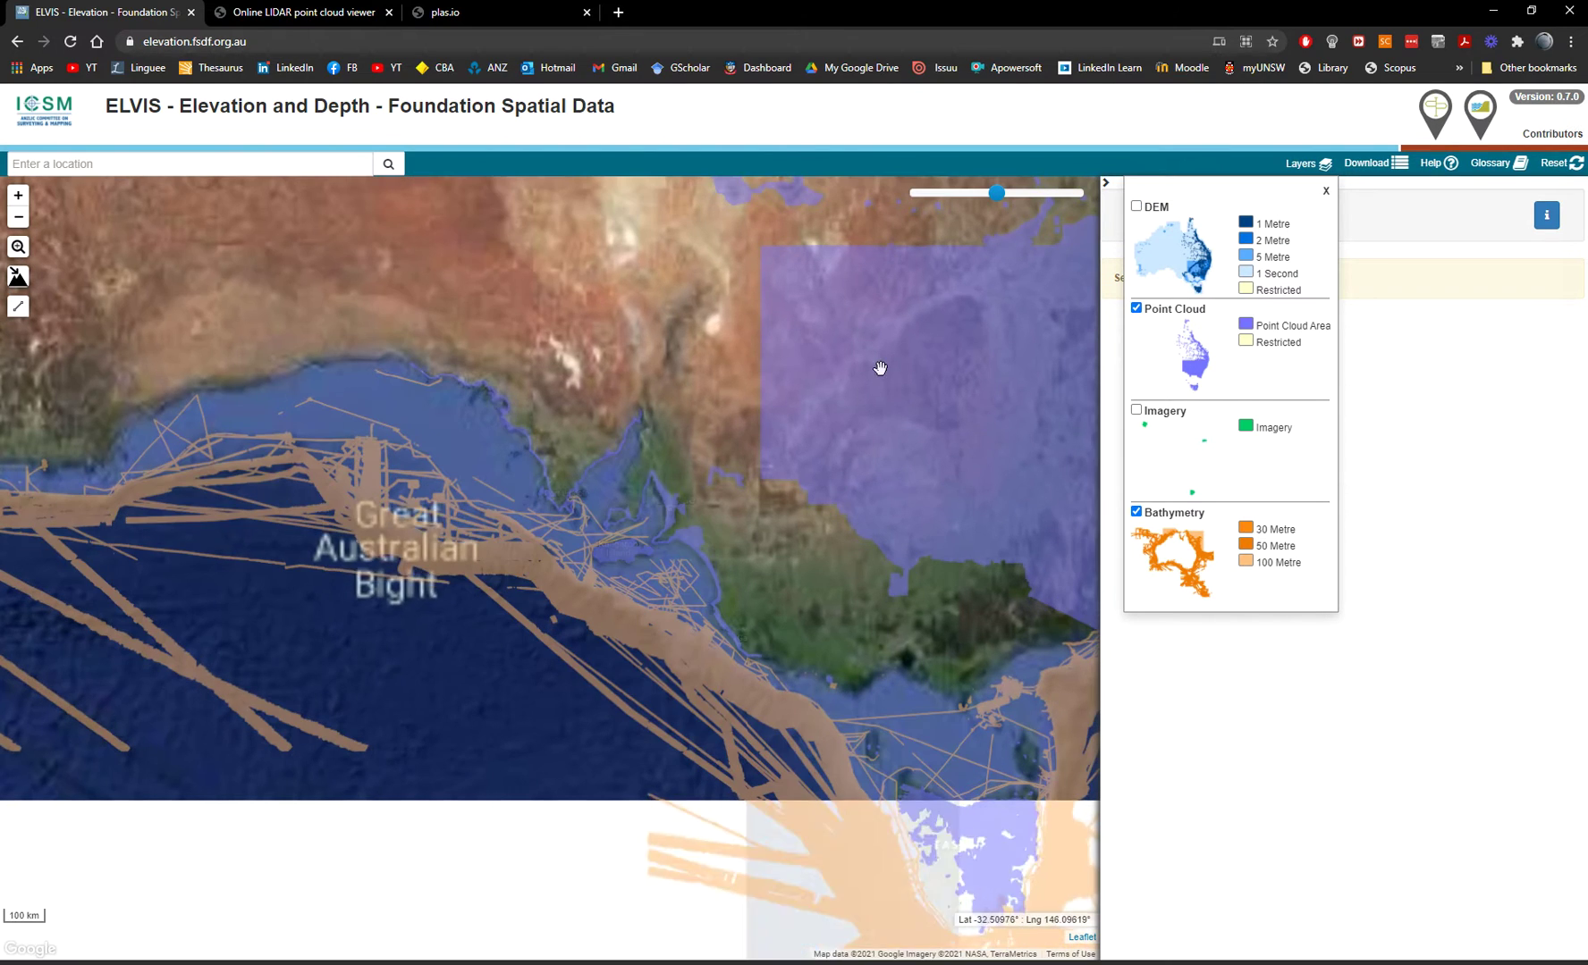
# Hide the point cloud coverage, check then hide imagery, and switch bathymetry off
pyautogui.click(1136, 309)
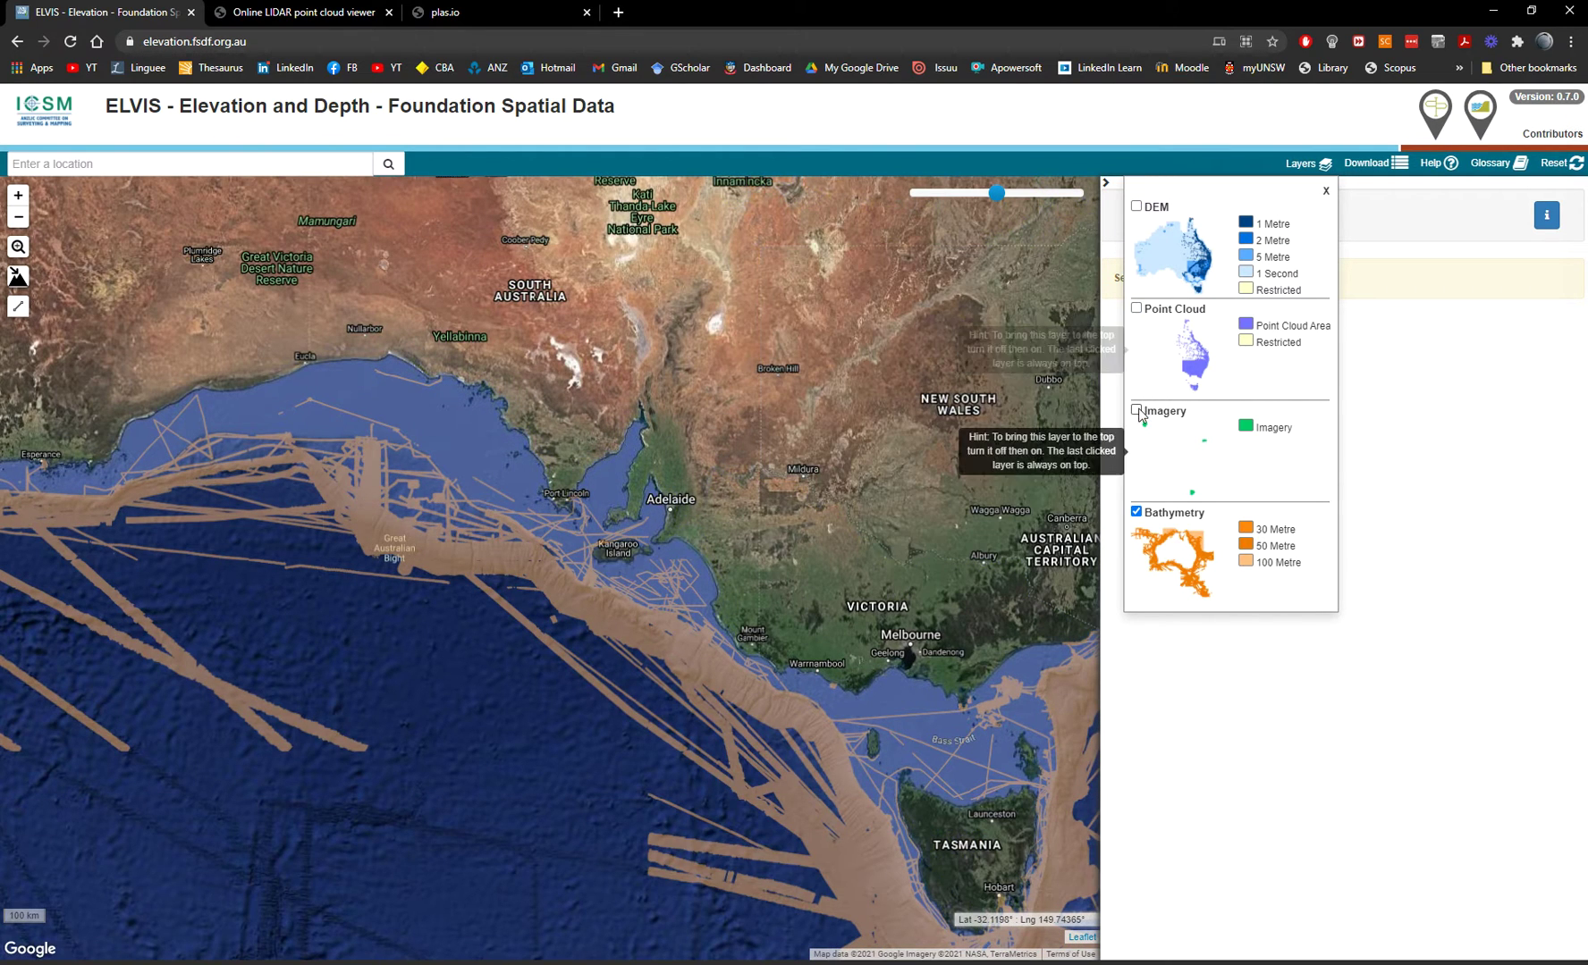
pyautogui.click(1136, 410)
pyautogui.moveTo(801, 466); pyautogui.dragTo(696, 466)
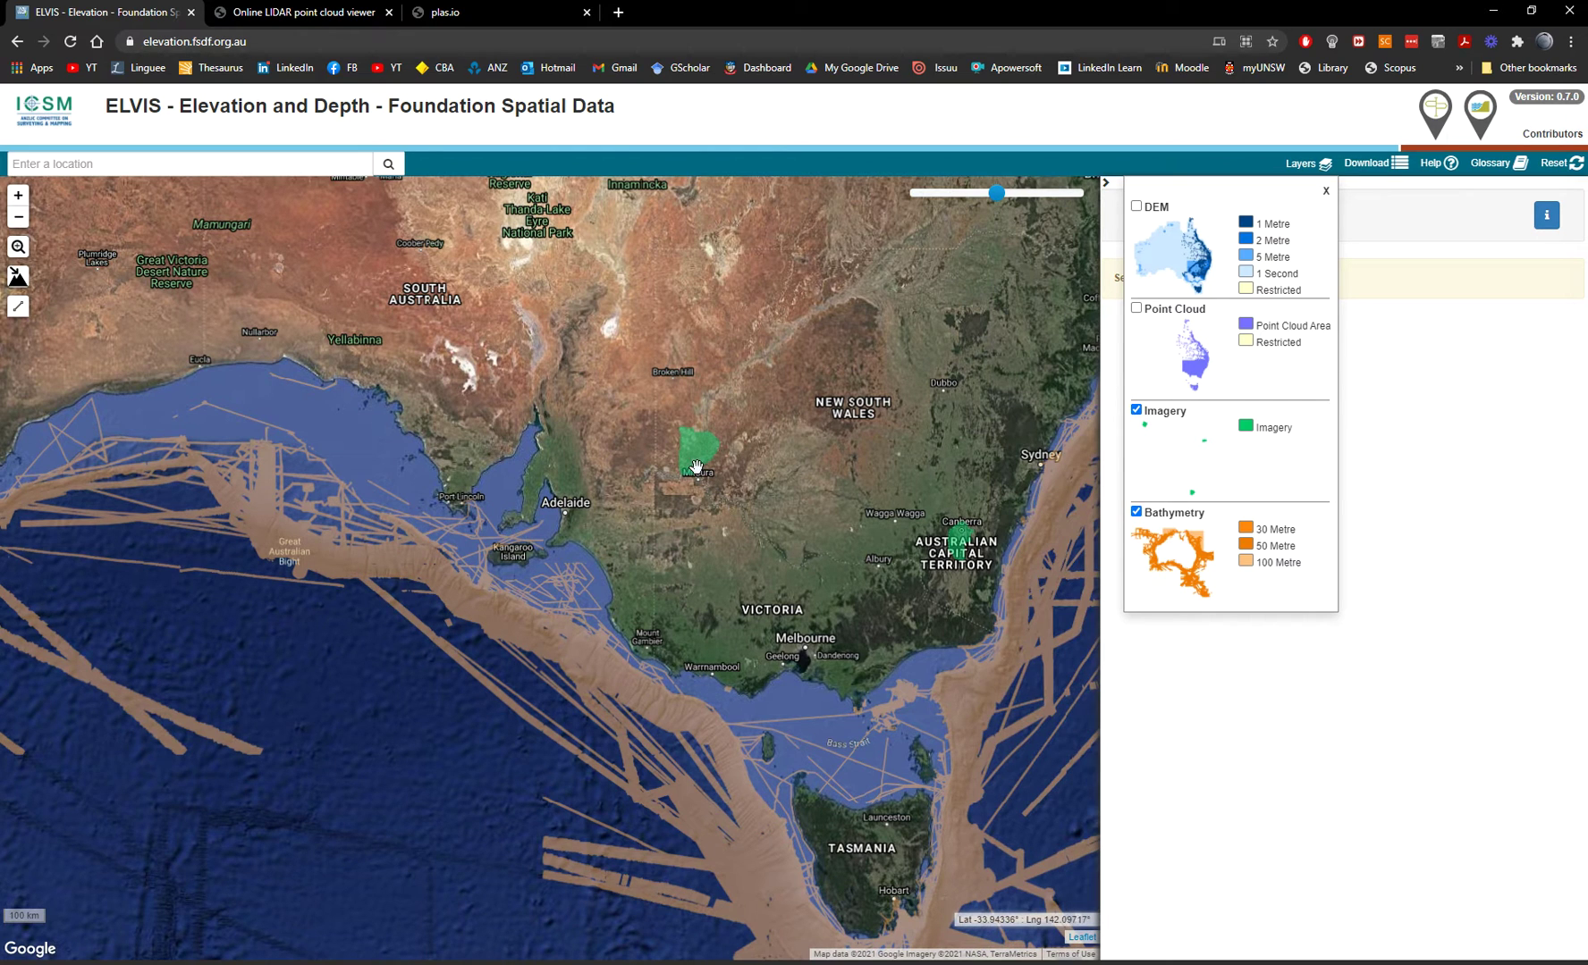
pyautogui.click(1136, 410)
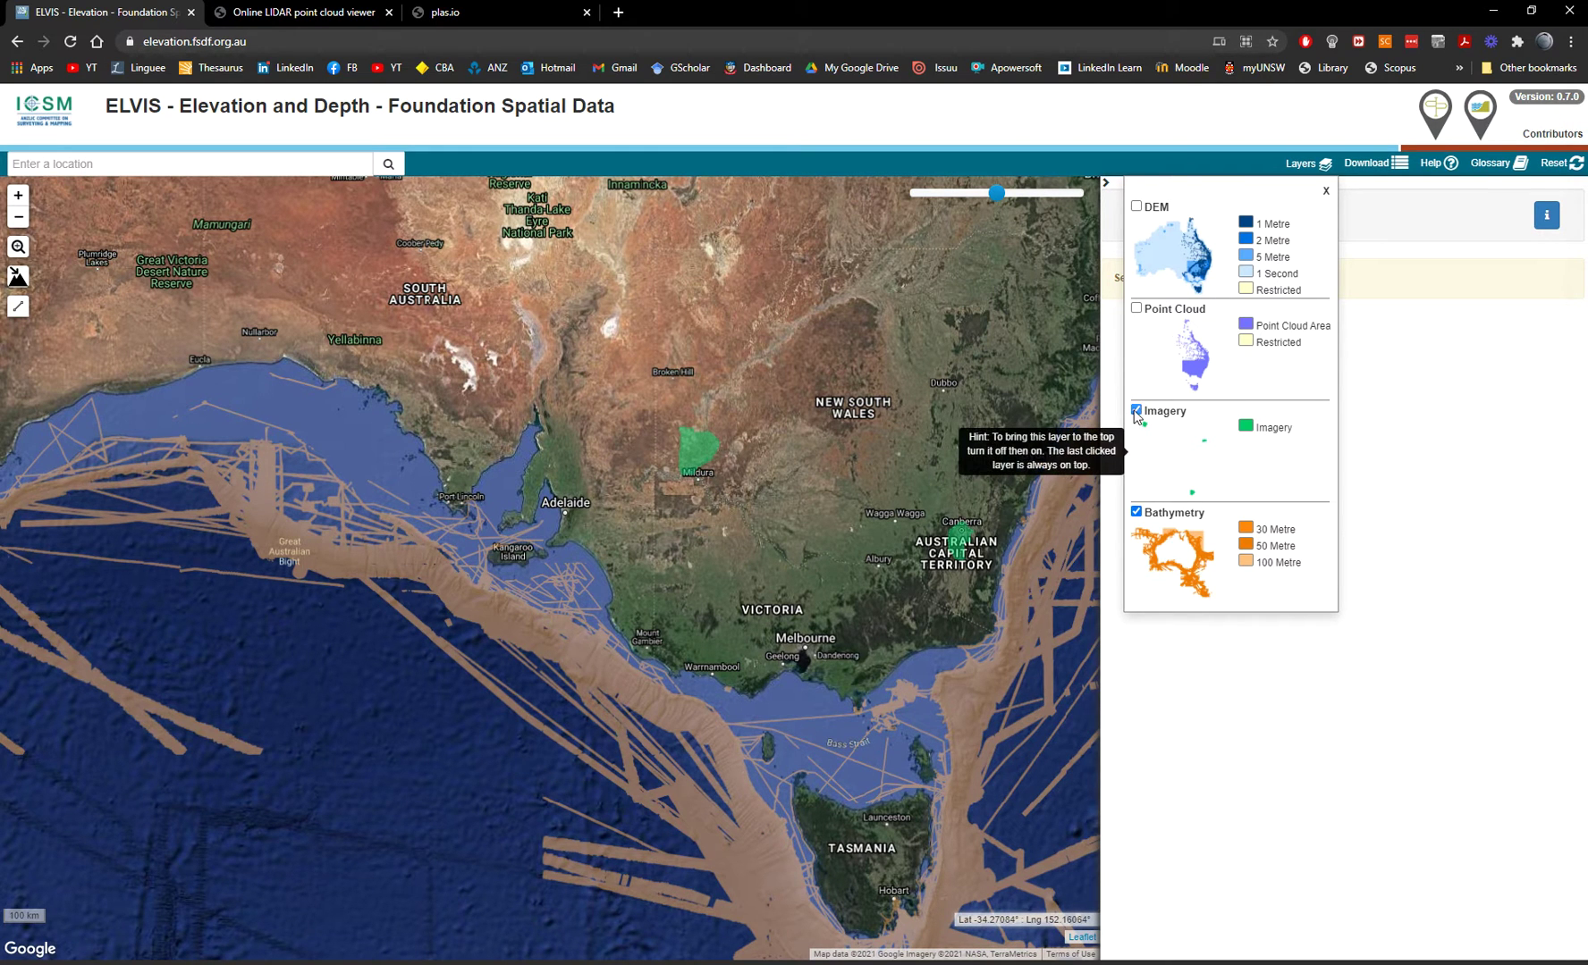
pyautogui.click(1136, 513)
pyautogui.click(1136, 513)
pyautogui.click(1137, 514)
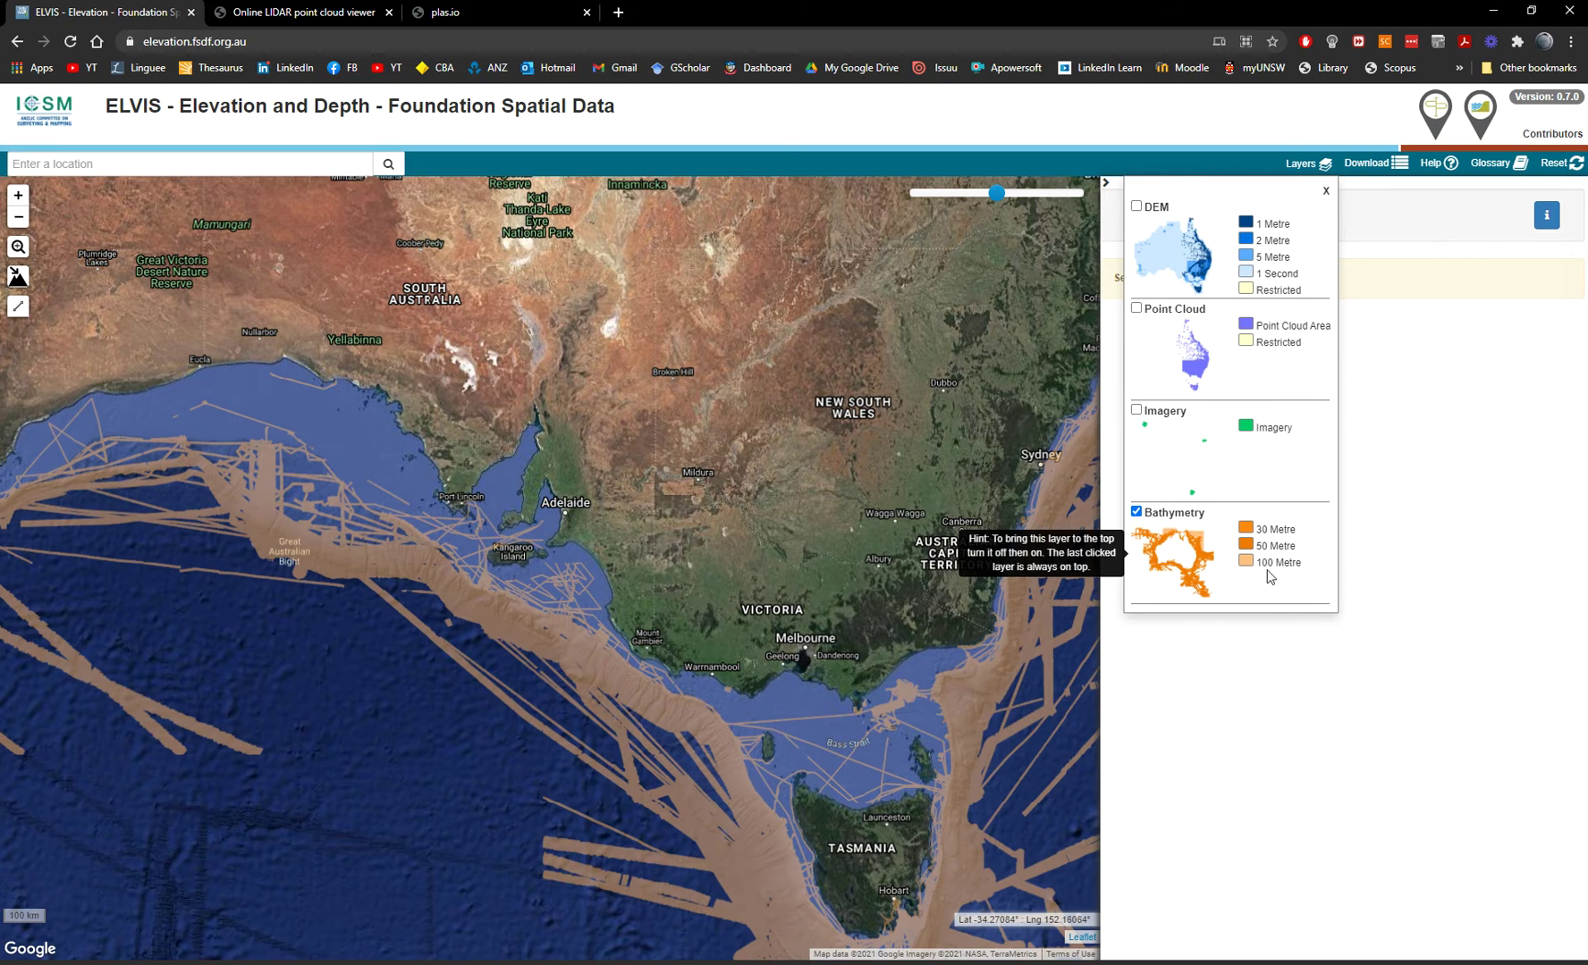
pyautogui.click(1136, 513)
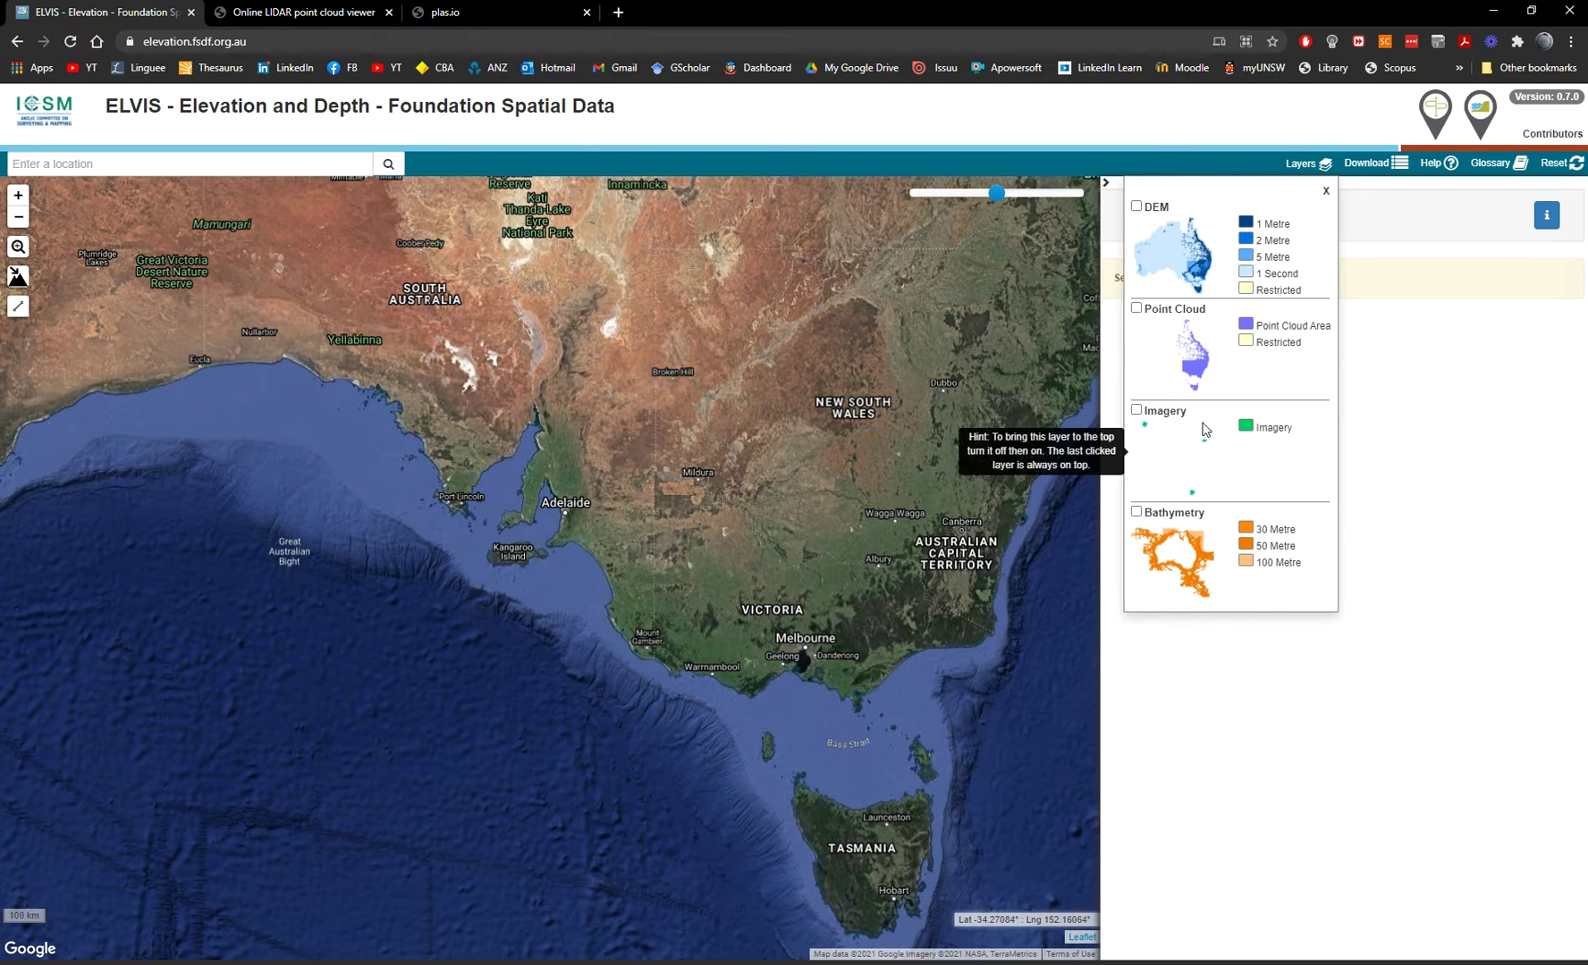
# Turn point cloud coverage back on and move the map toward South Australia
pyautogui.click(1136, 309)
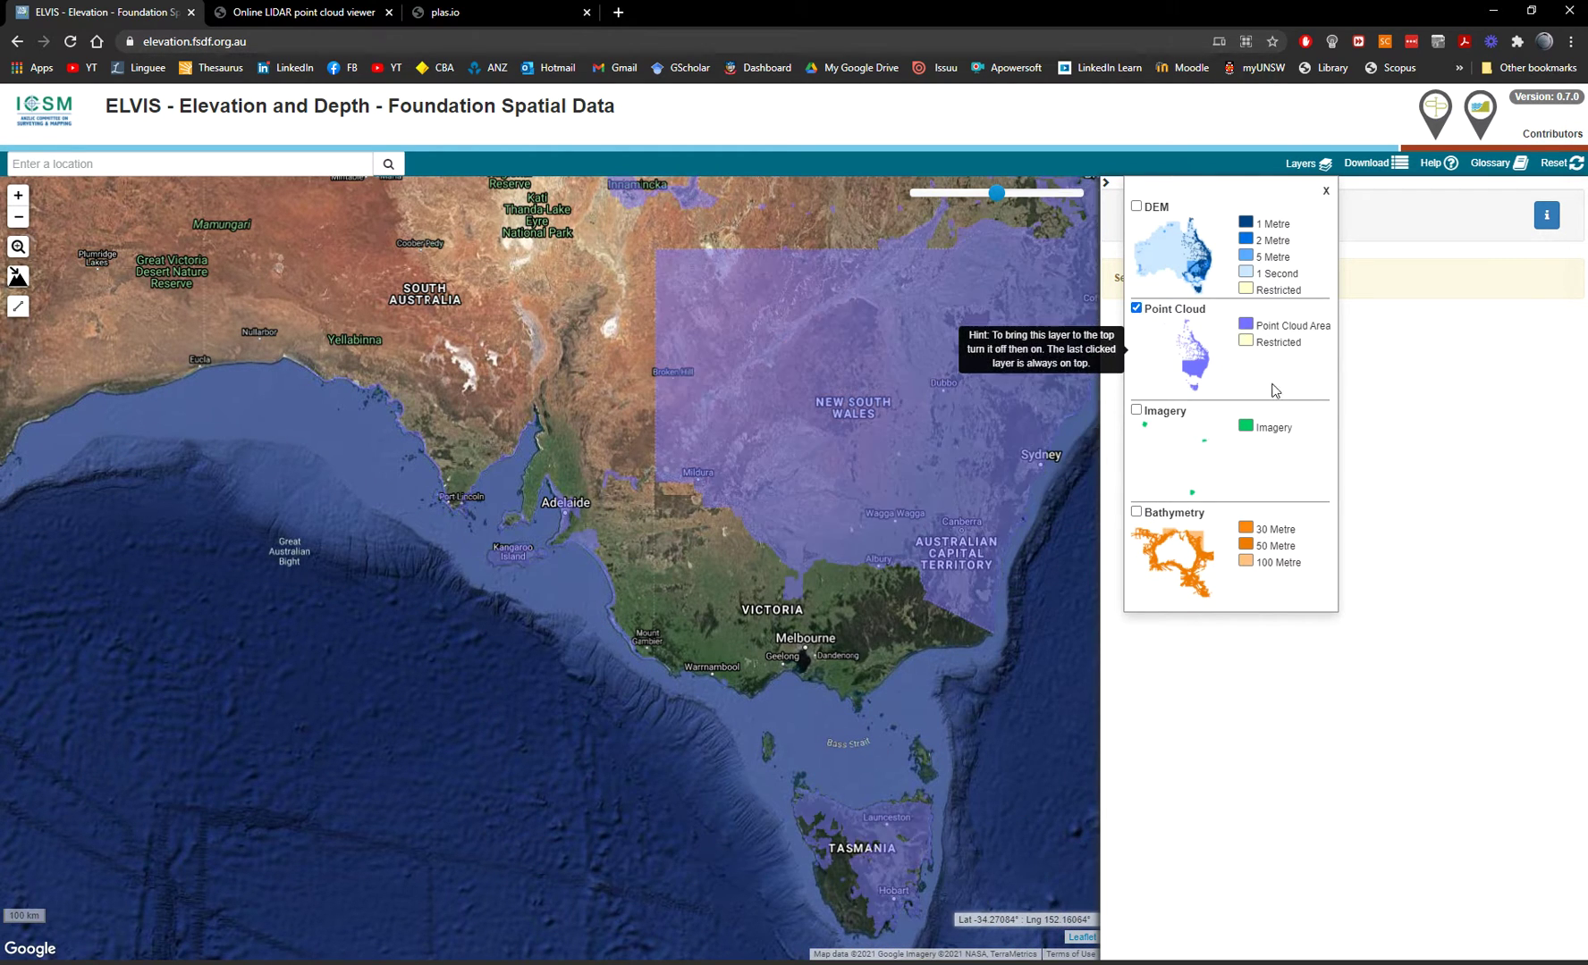
pyautogui.moveTo(1023, 536); pyautogui.dragTo(941, 545)
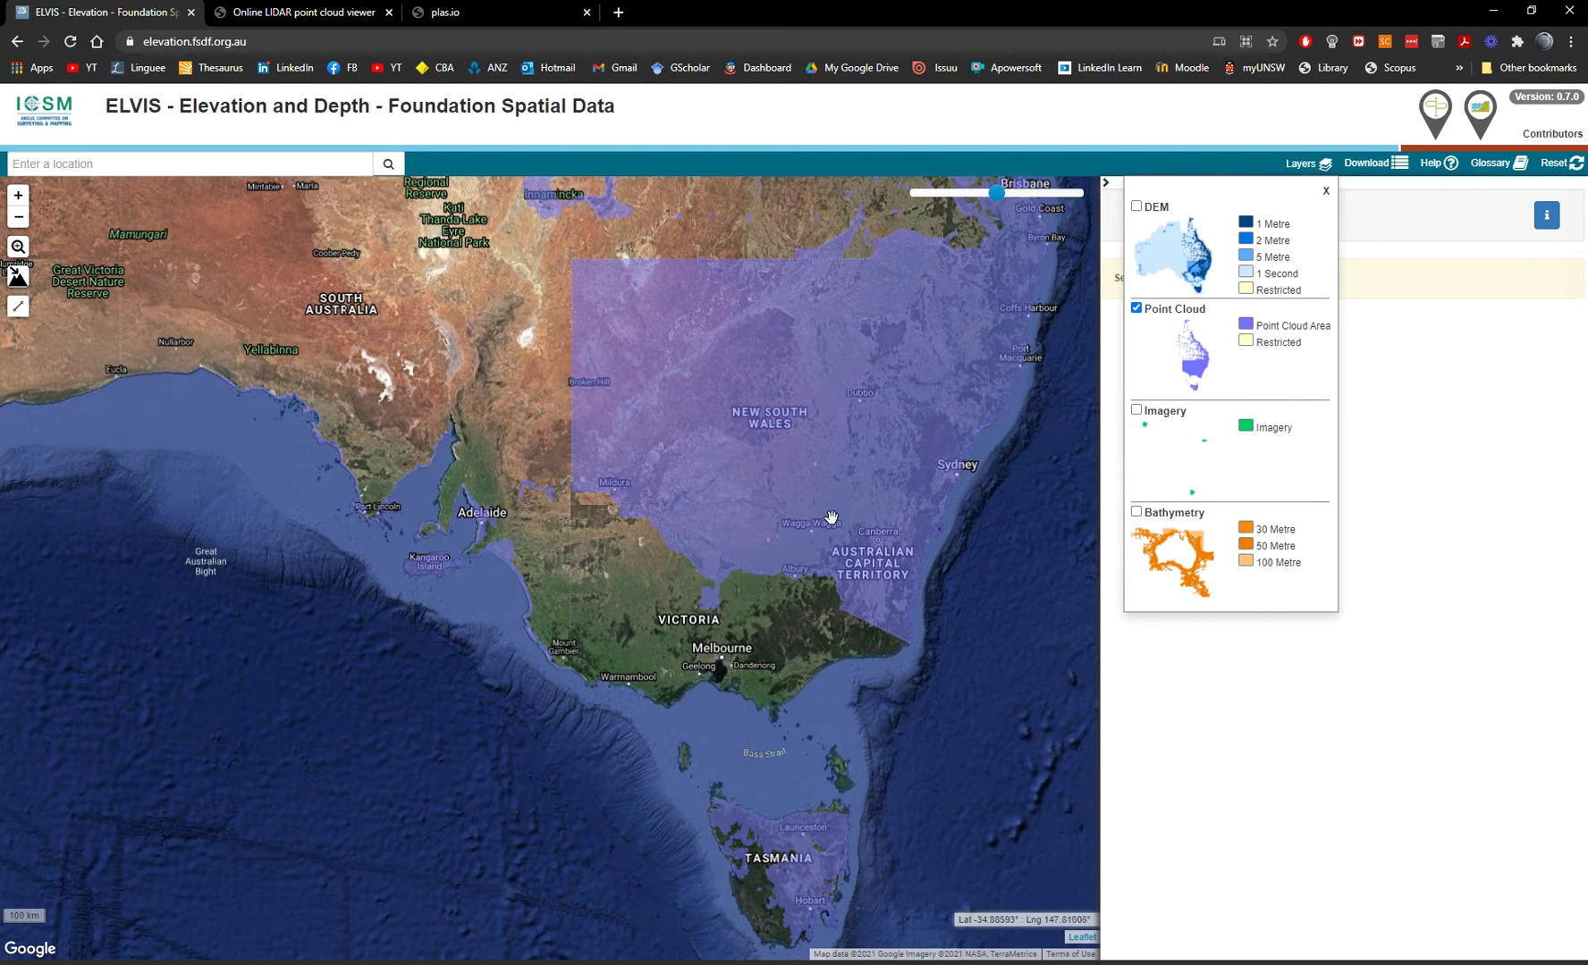
pyautogui.scroll(5, 472, 534)
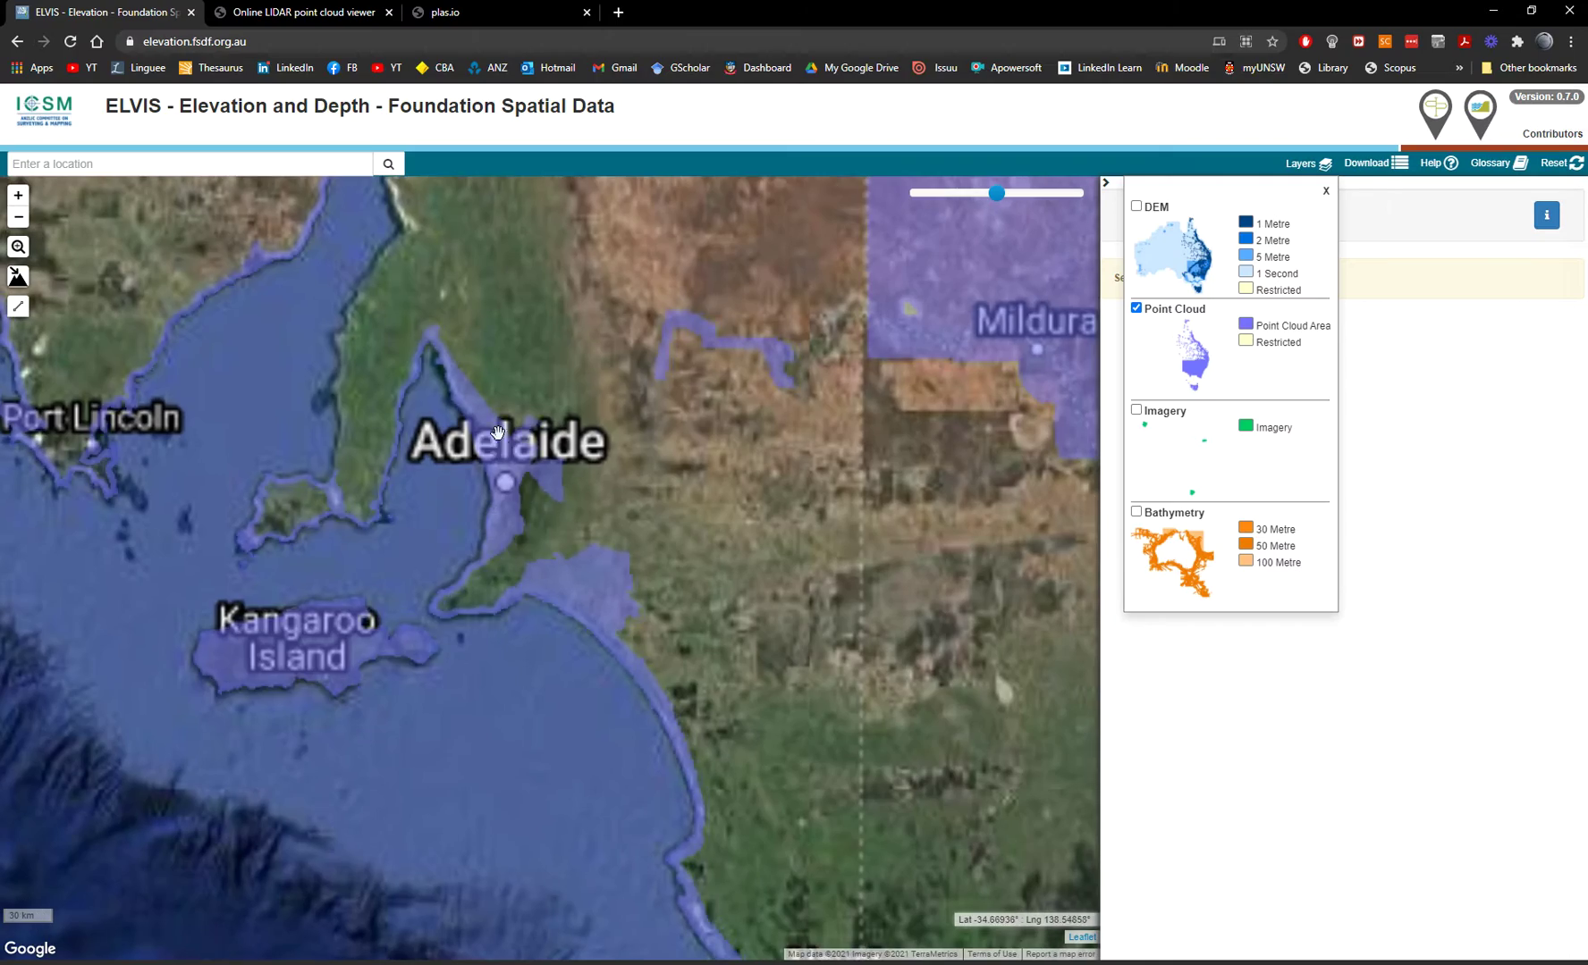
pyautogui.scroll(3, 489, 466)
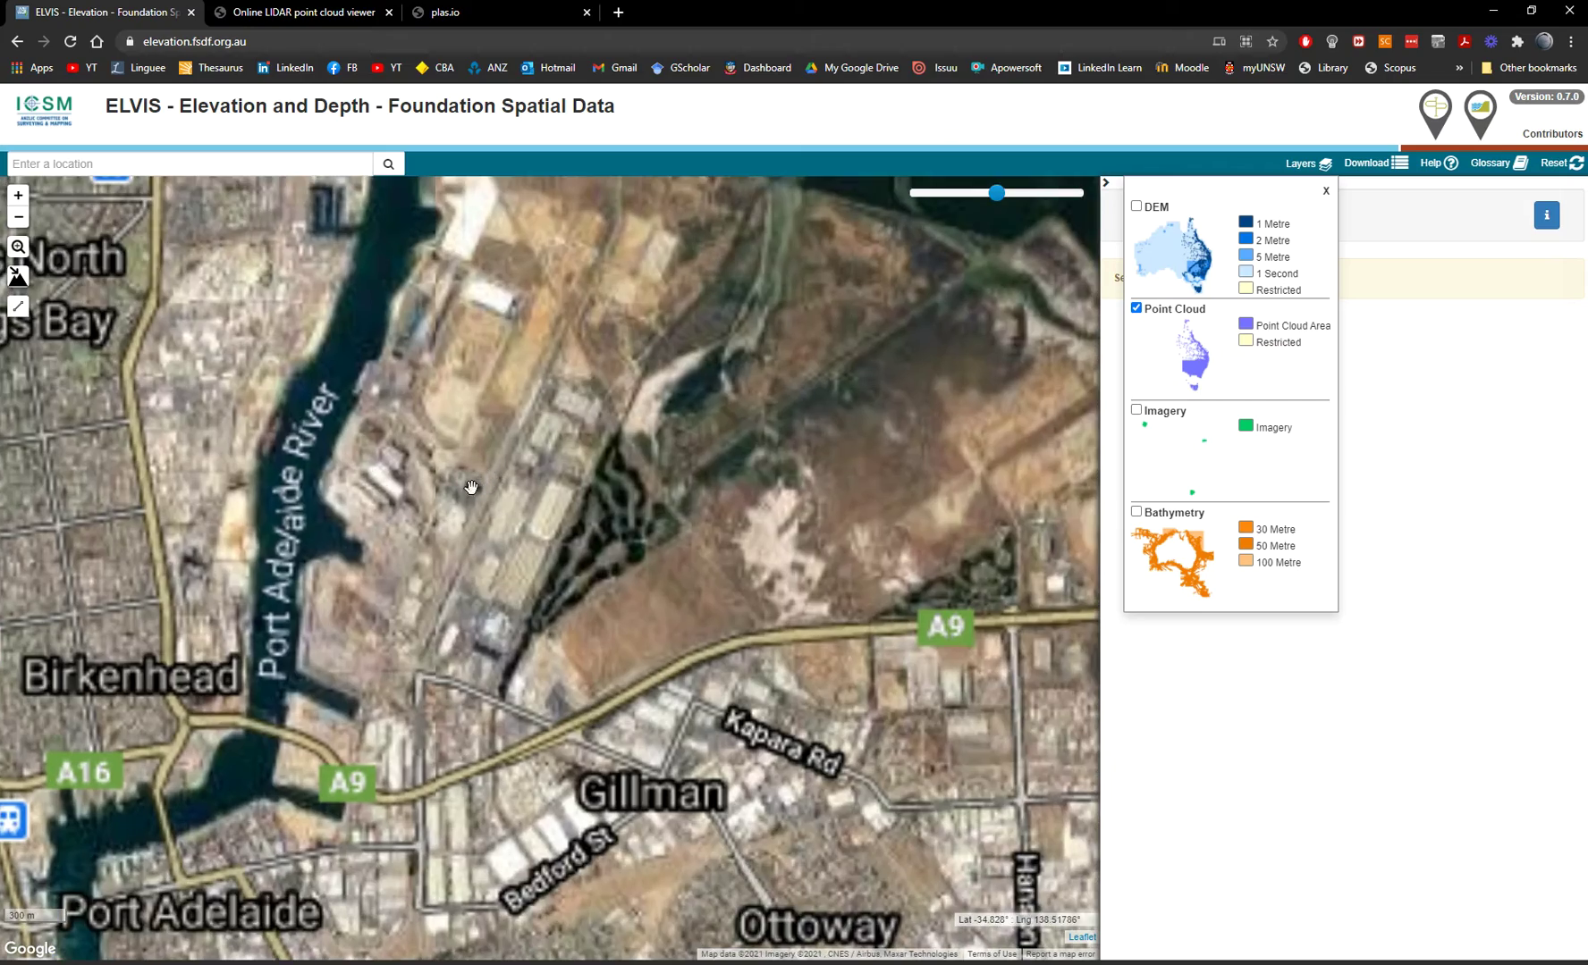
pyautogui.scroll(-3, 488, 465)
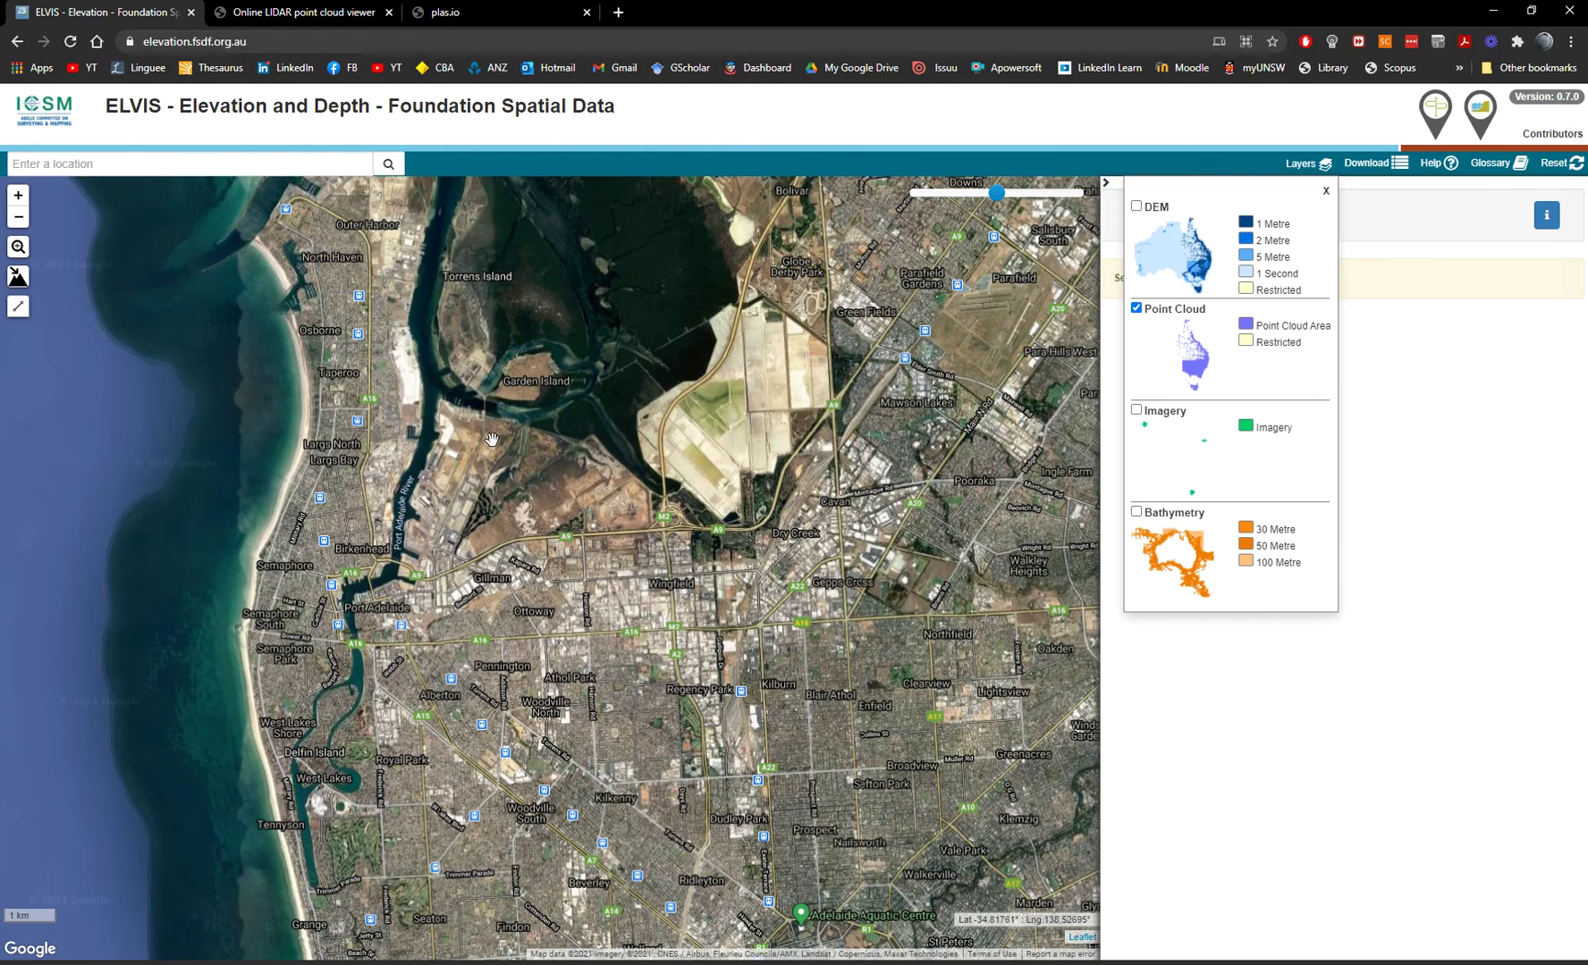
# Zoom in on Port Adelaide's north-western suburbs and close the layers legend
pyautogui.moveTo(491, 439); pyautogui.dragTo(509, 461)
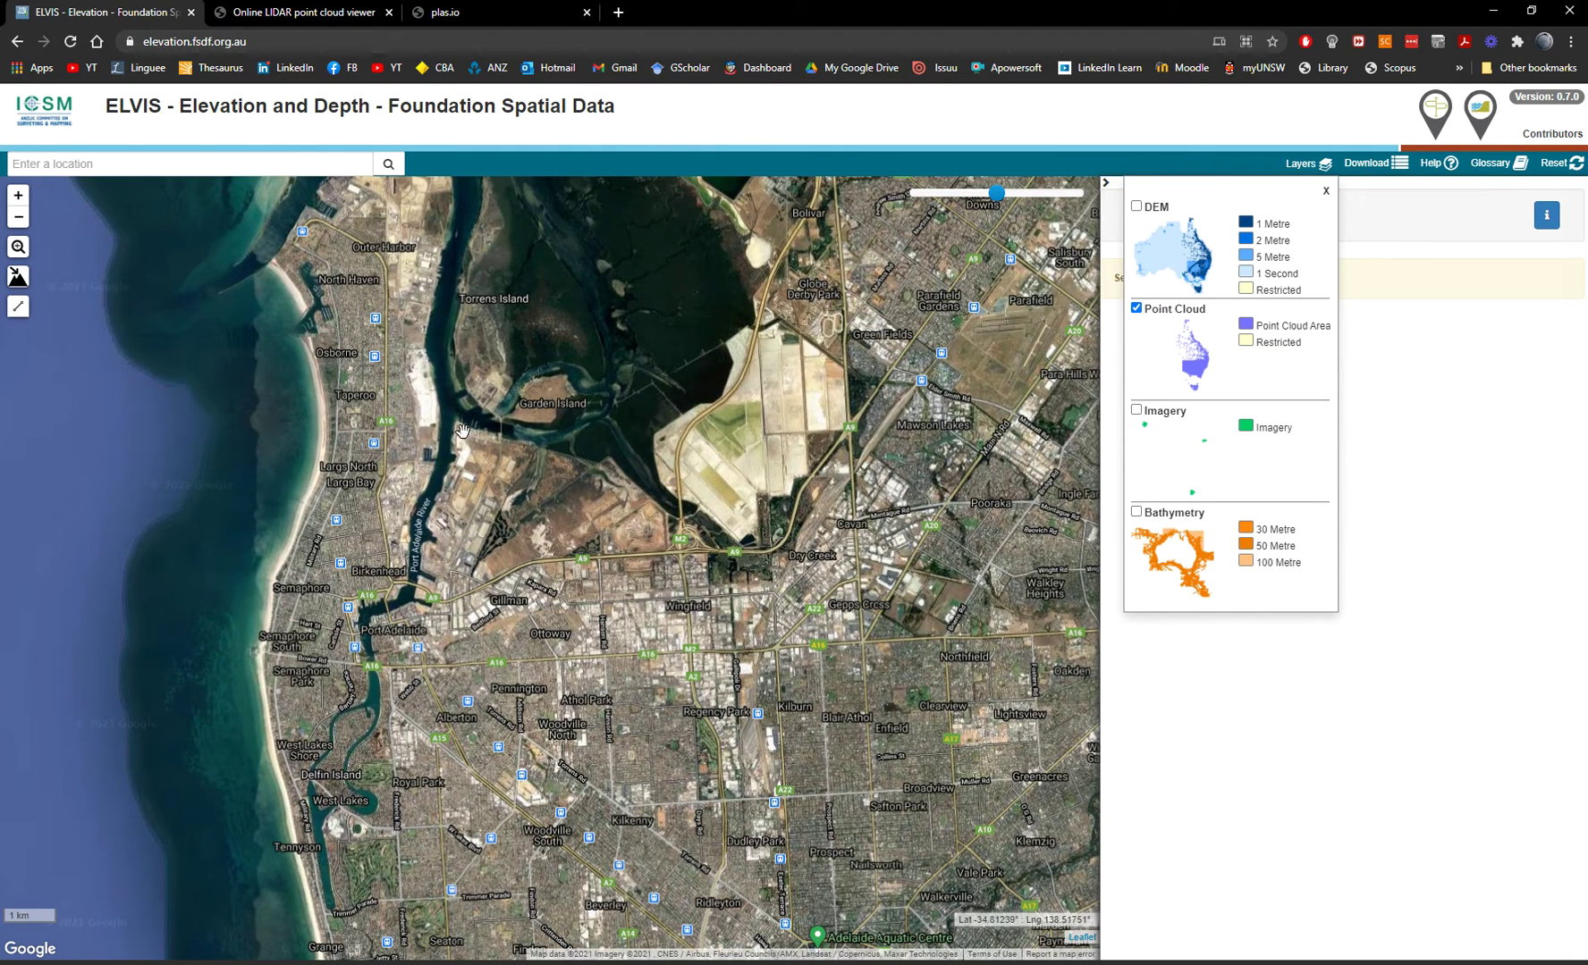
pyautogui.scroll(2, 440, 462)
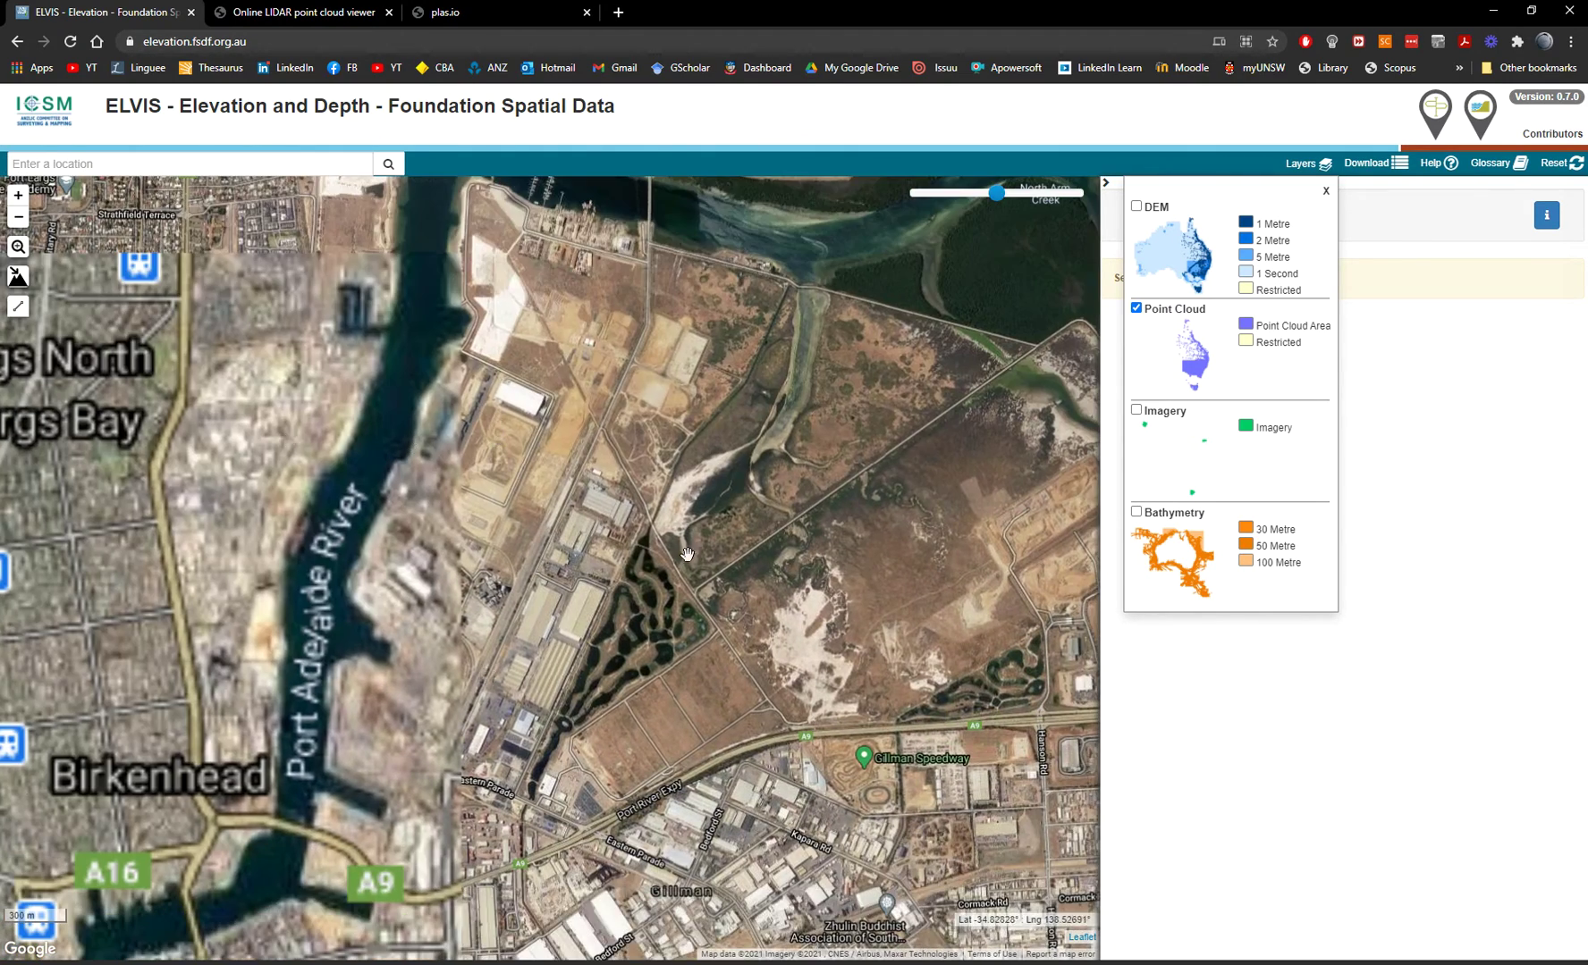
pyautogui.scroll(-2, 364, 492)
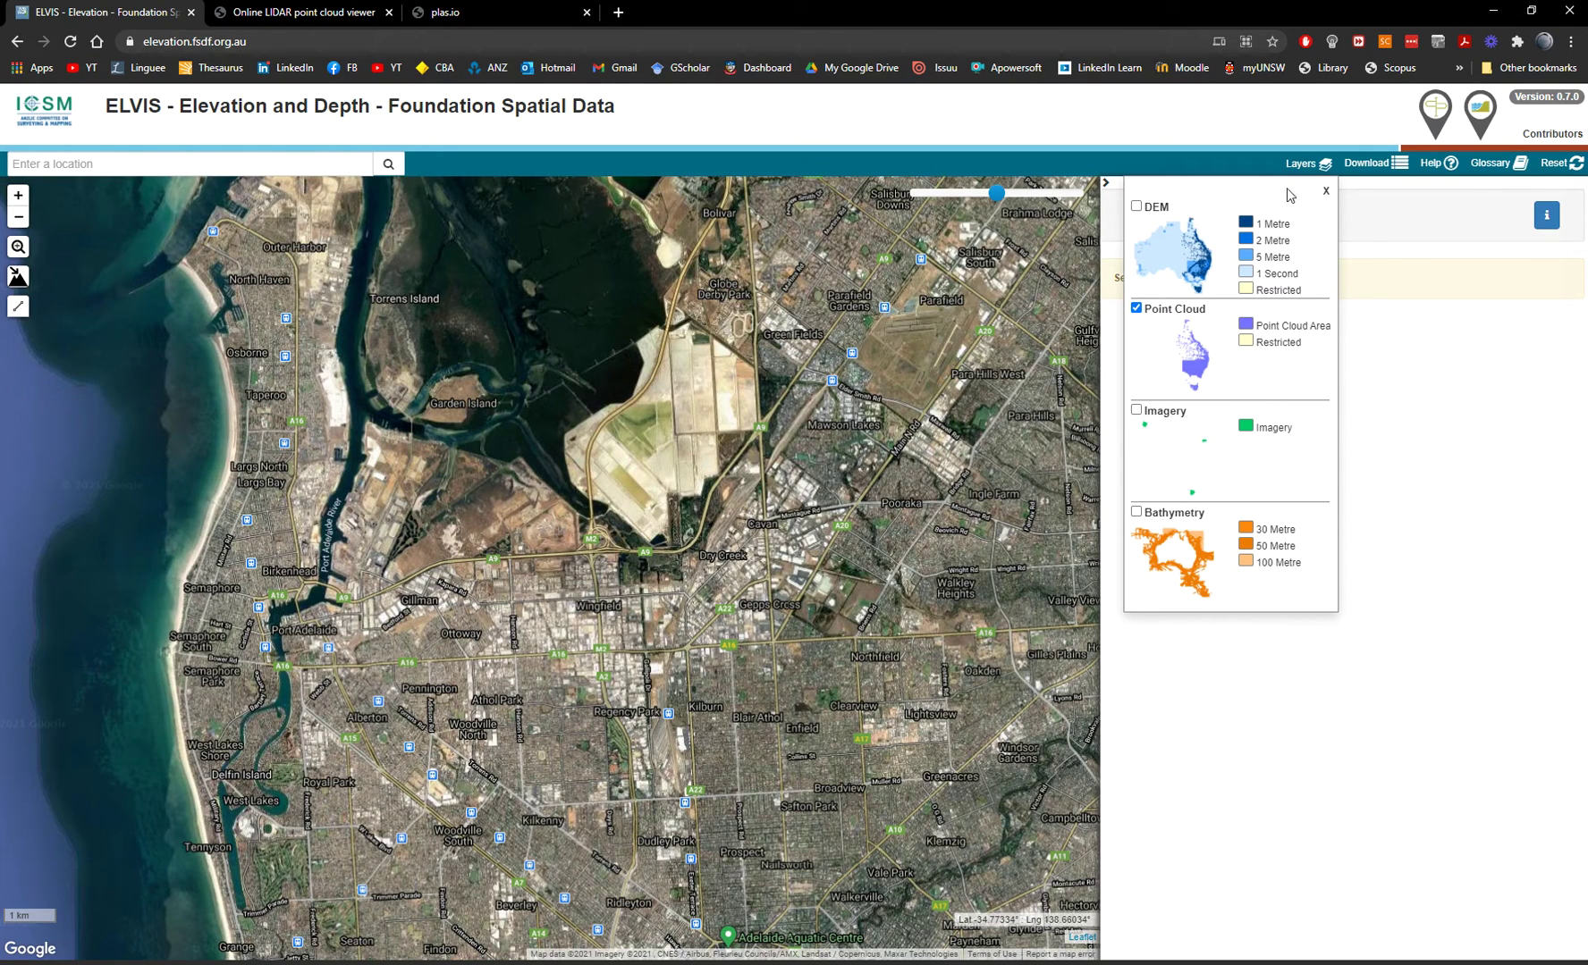
pyautogui.click(1323, 168)
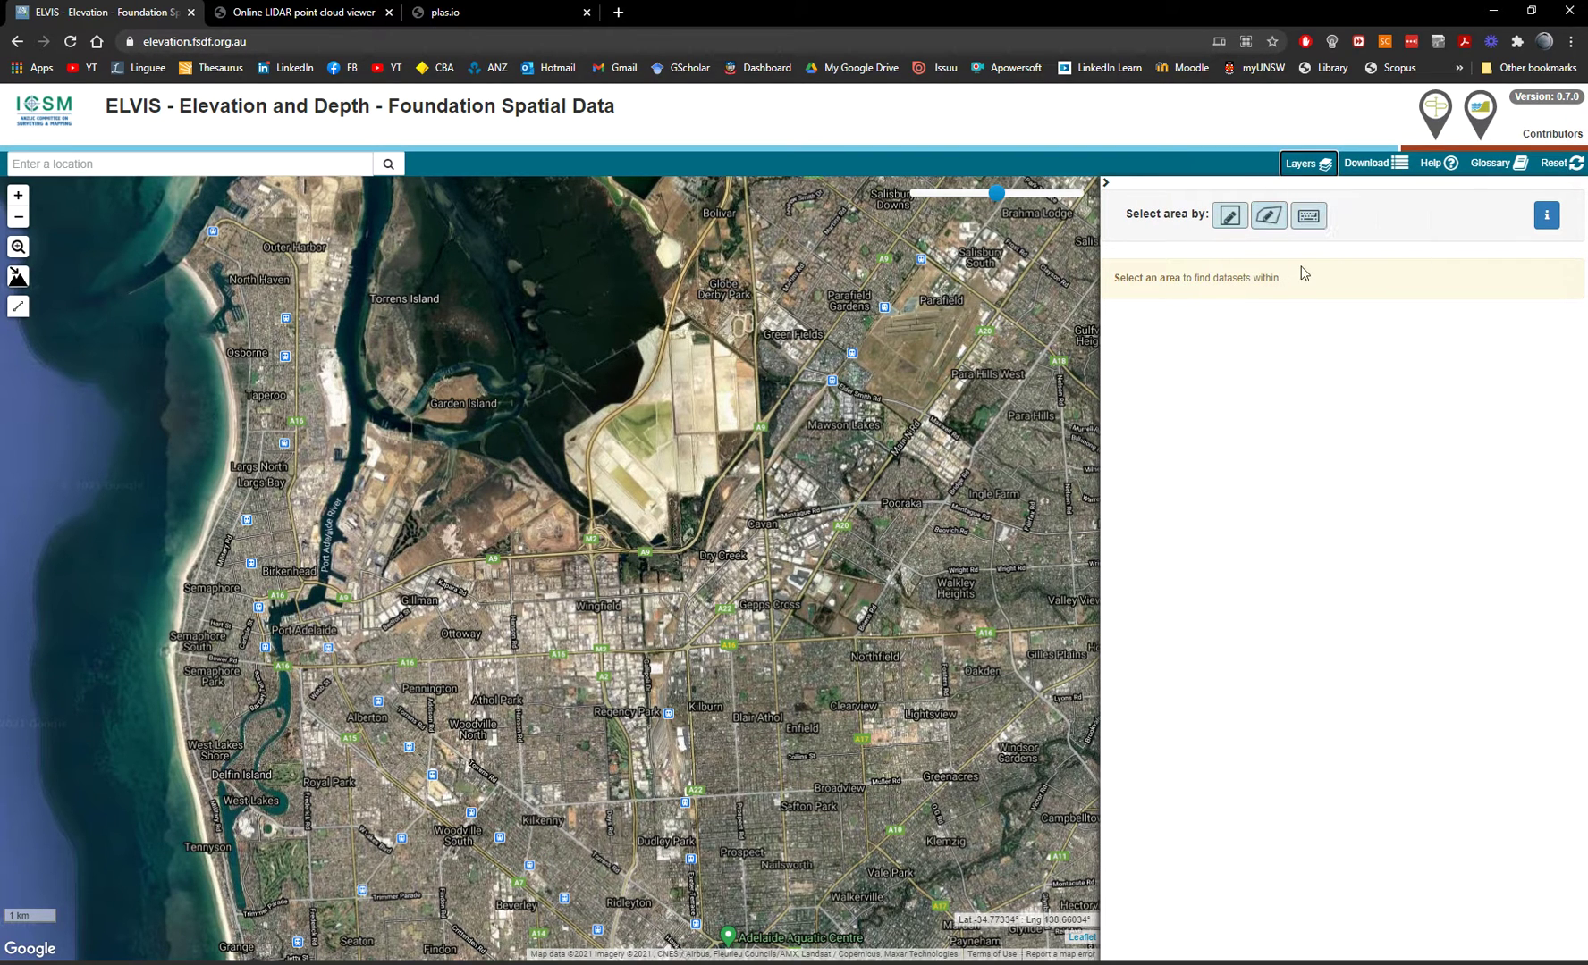
# Draw a bounding box over Gillman and the Port Adelaide River, listing 149 datasets
pyautogui.click(1231, 228)
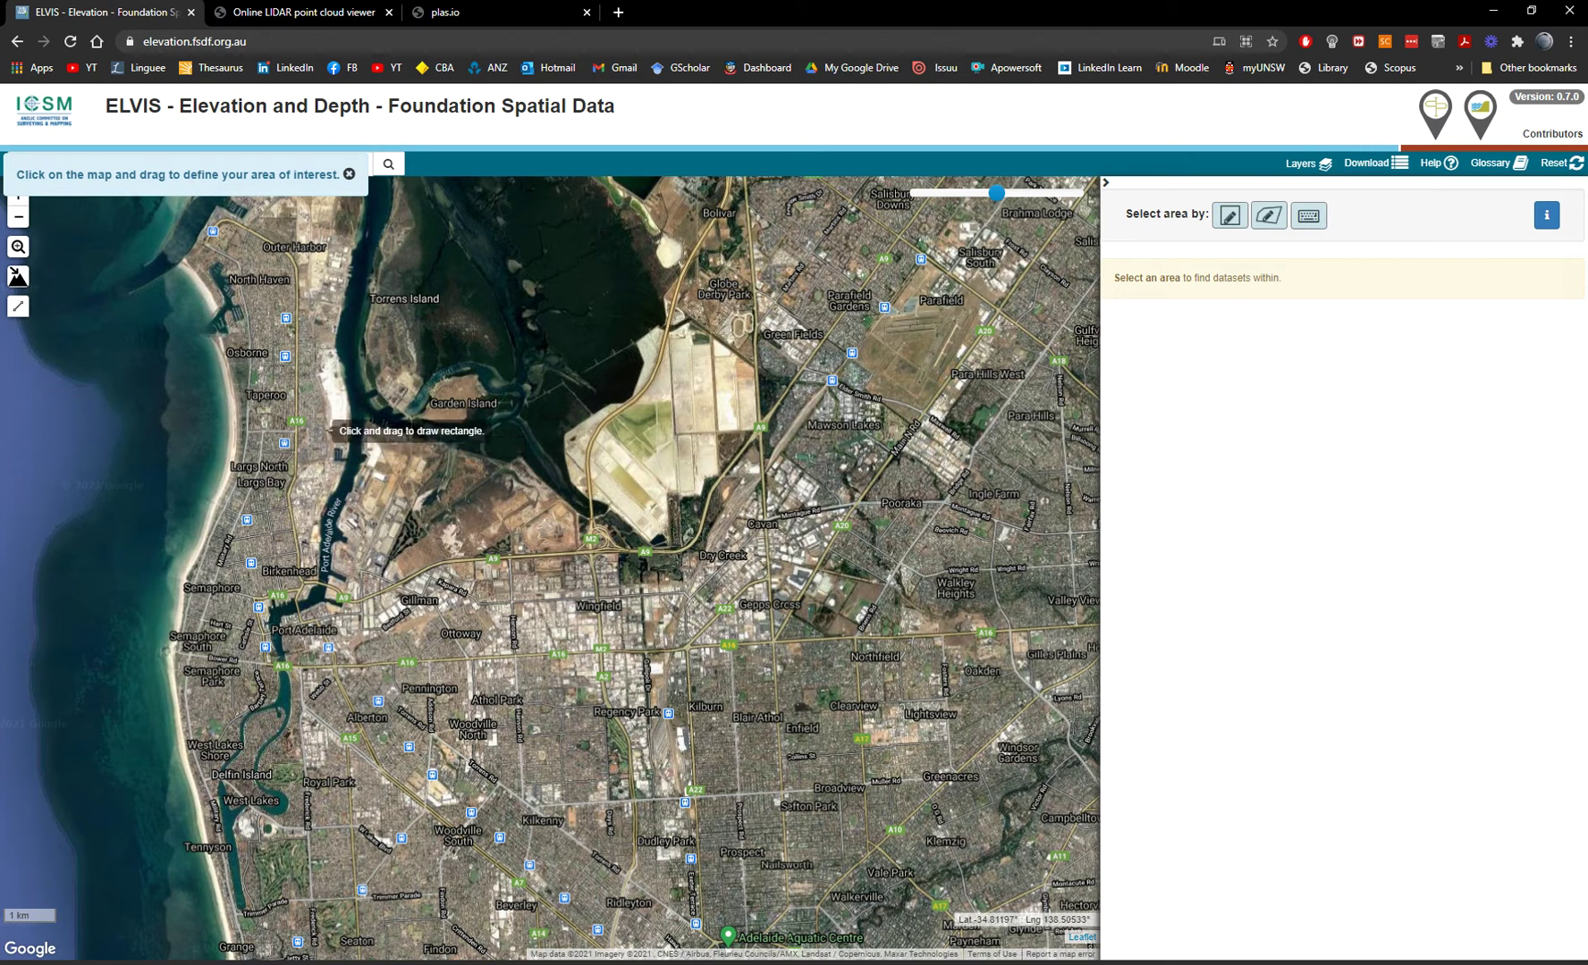
pyautogui.moveTo(288, 418); pyautogui.dragTo(616, 634)
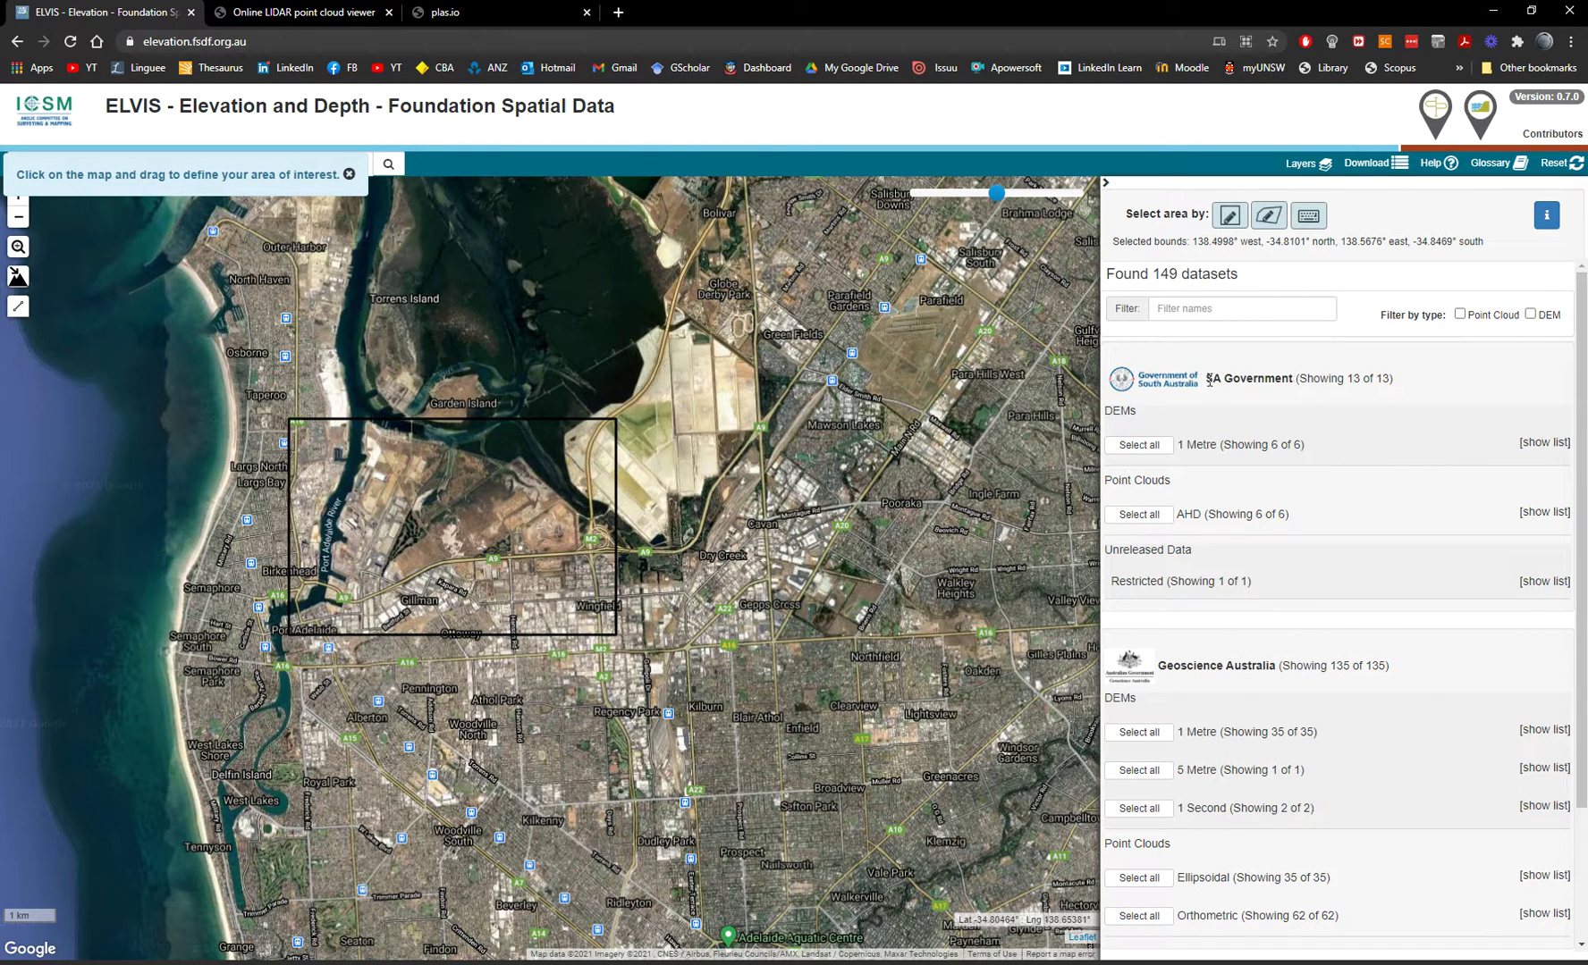
pyautogui.moveTo(1212, 379); pyautogui.dragTo(1331, 379)
# Review the SA Government 1 Metre DEM files, then collapse that list
pyautogui.moveTo(1159, 666); pyautogui.dragTo(1298, 669)
pyautogui.scroll(-2, 1431, 518)
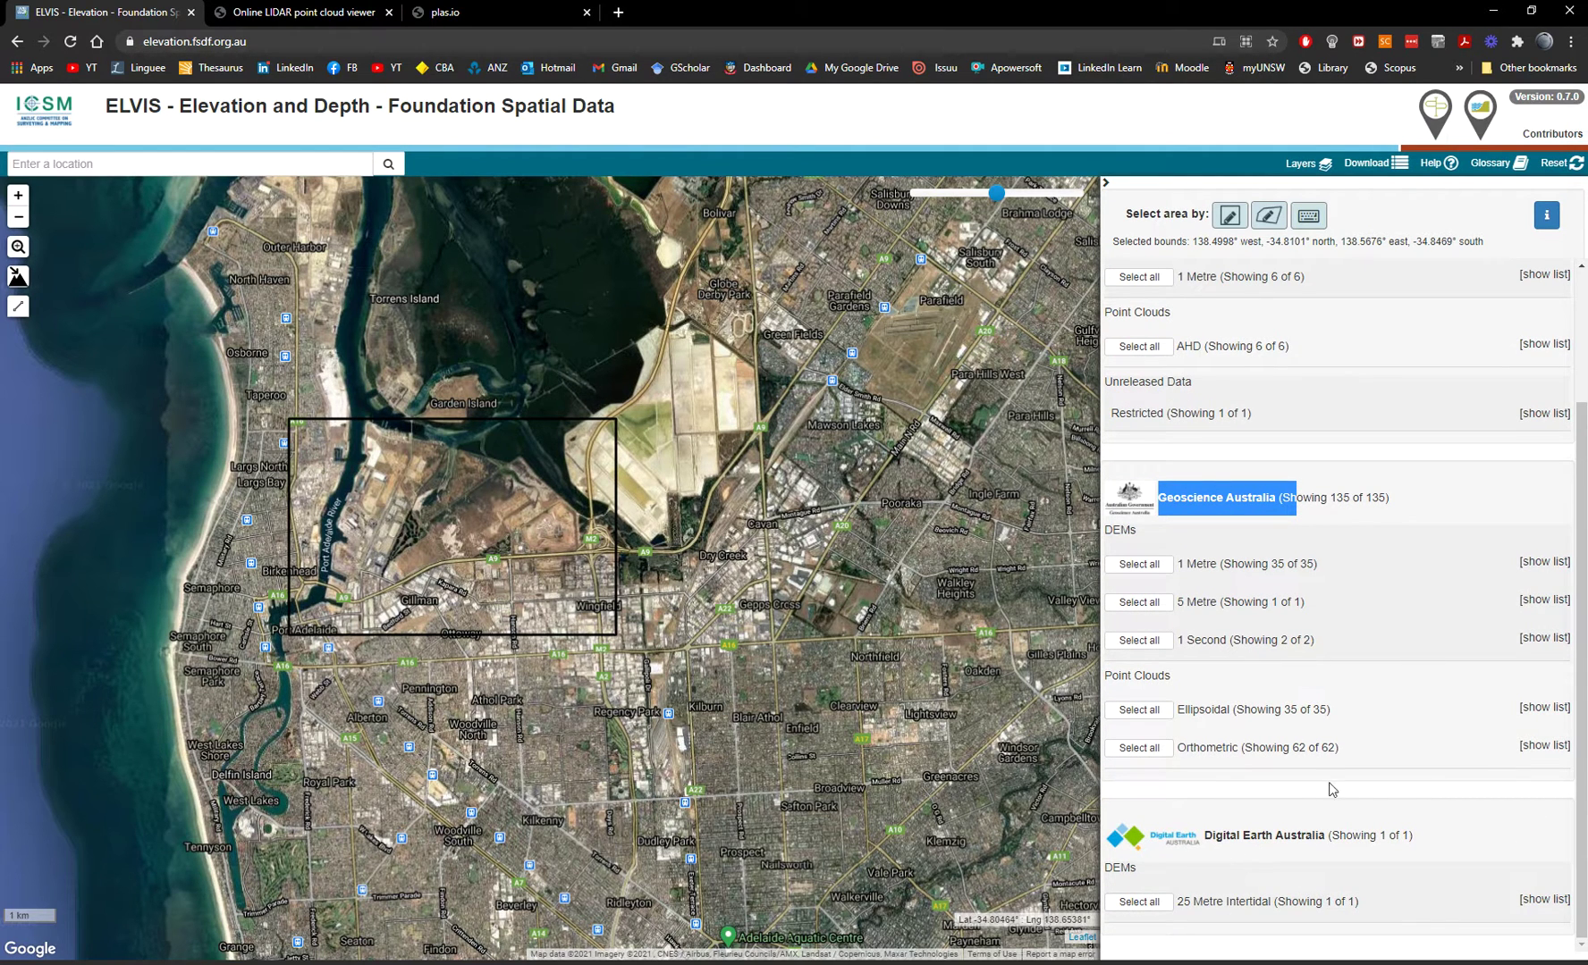
pyautogui.scroll(2, 1337, 496)
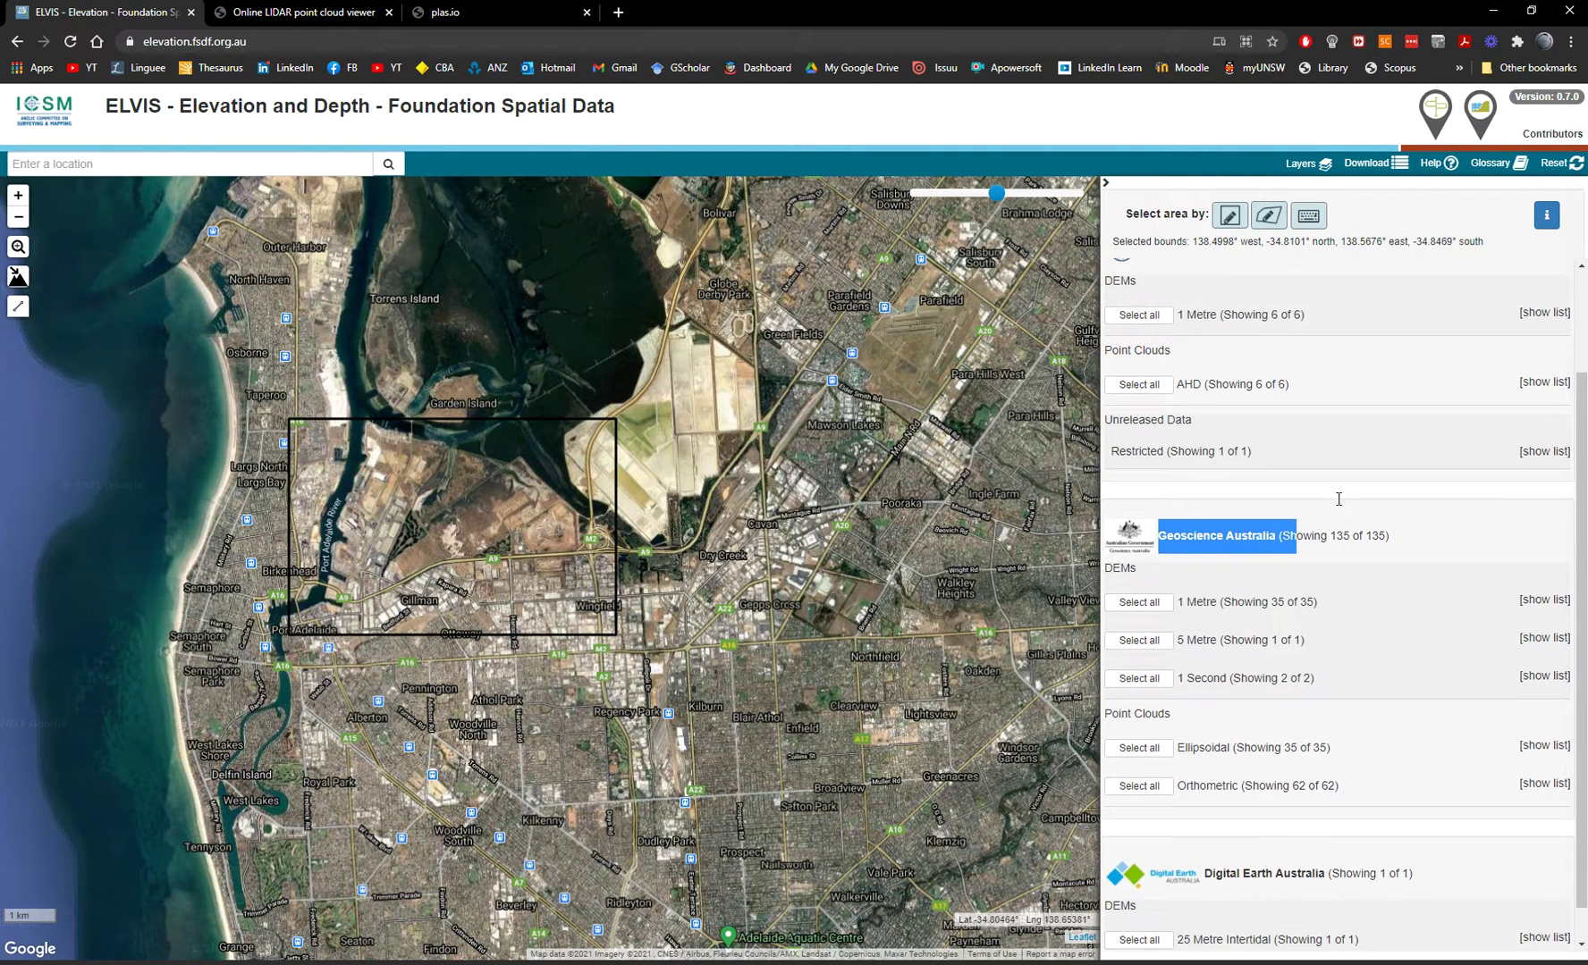
pyautogui.click(1535, 445)
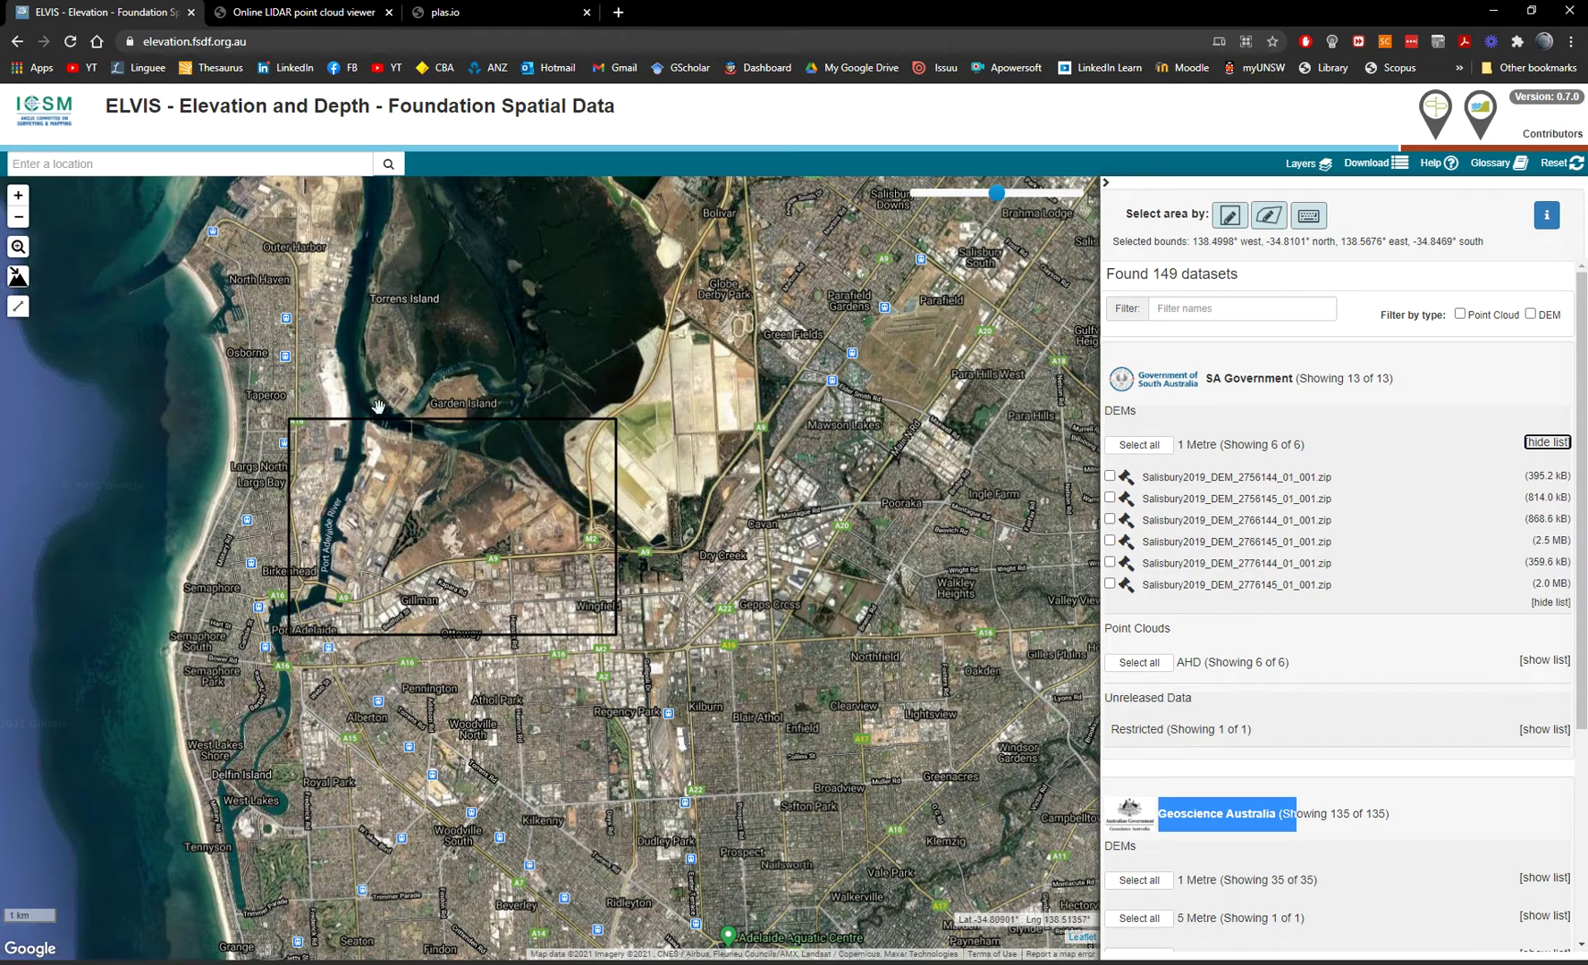
pyautogui.scroll(2, 383, 519)
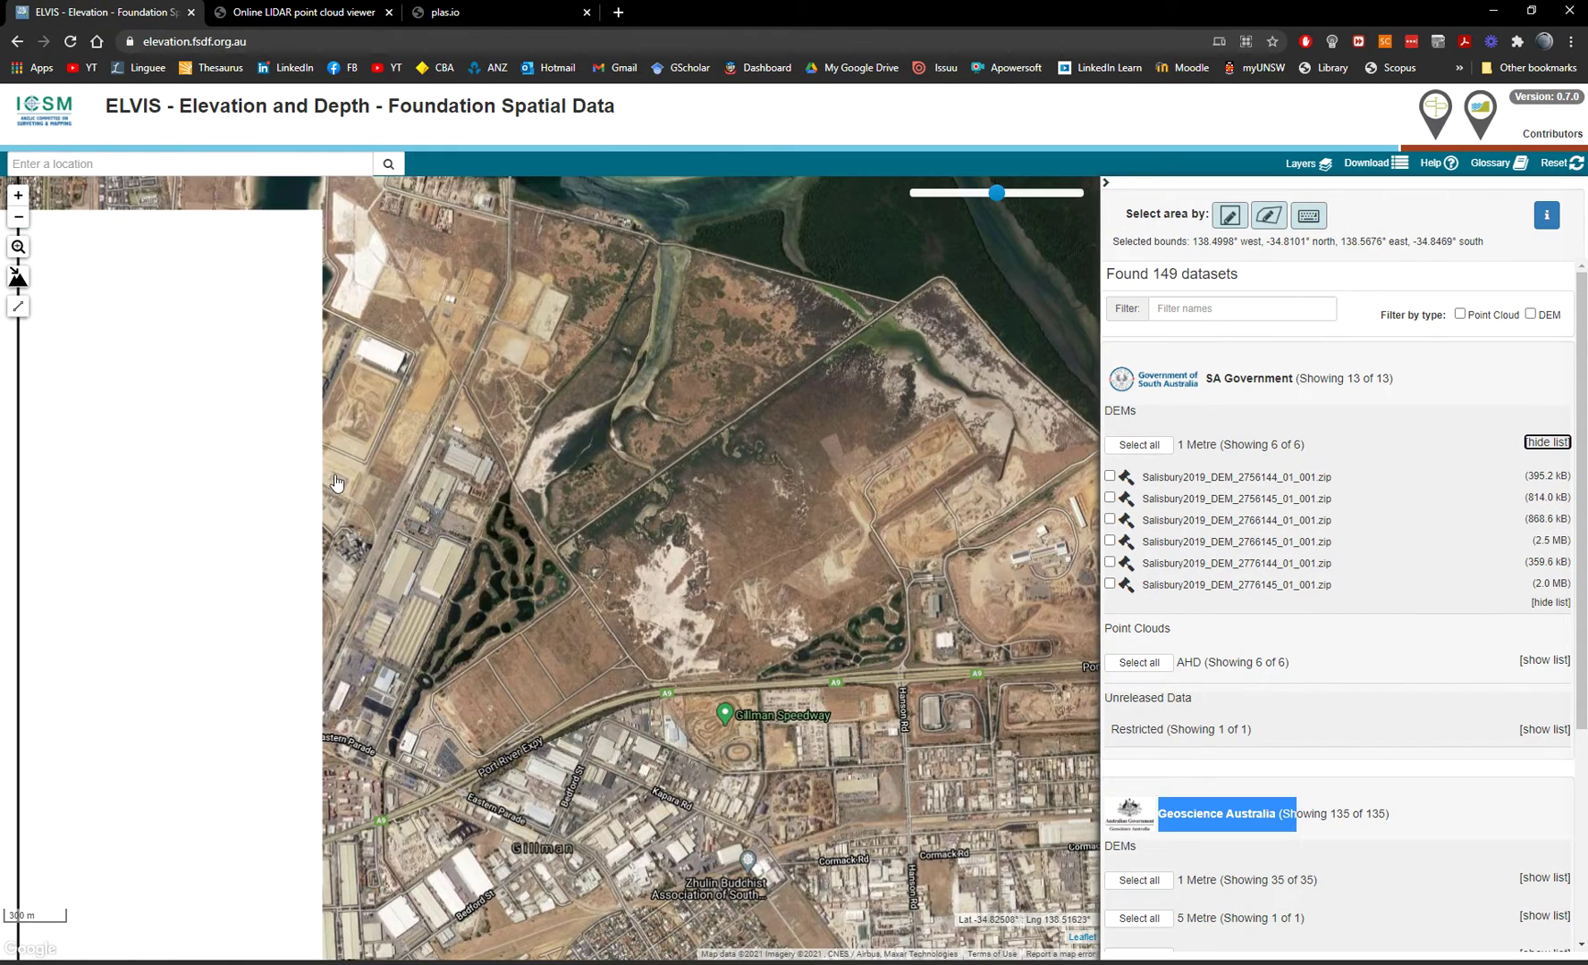
pyautogui.click(22, 220)
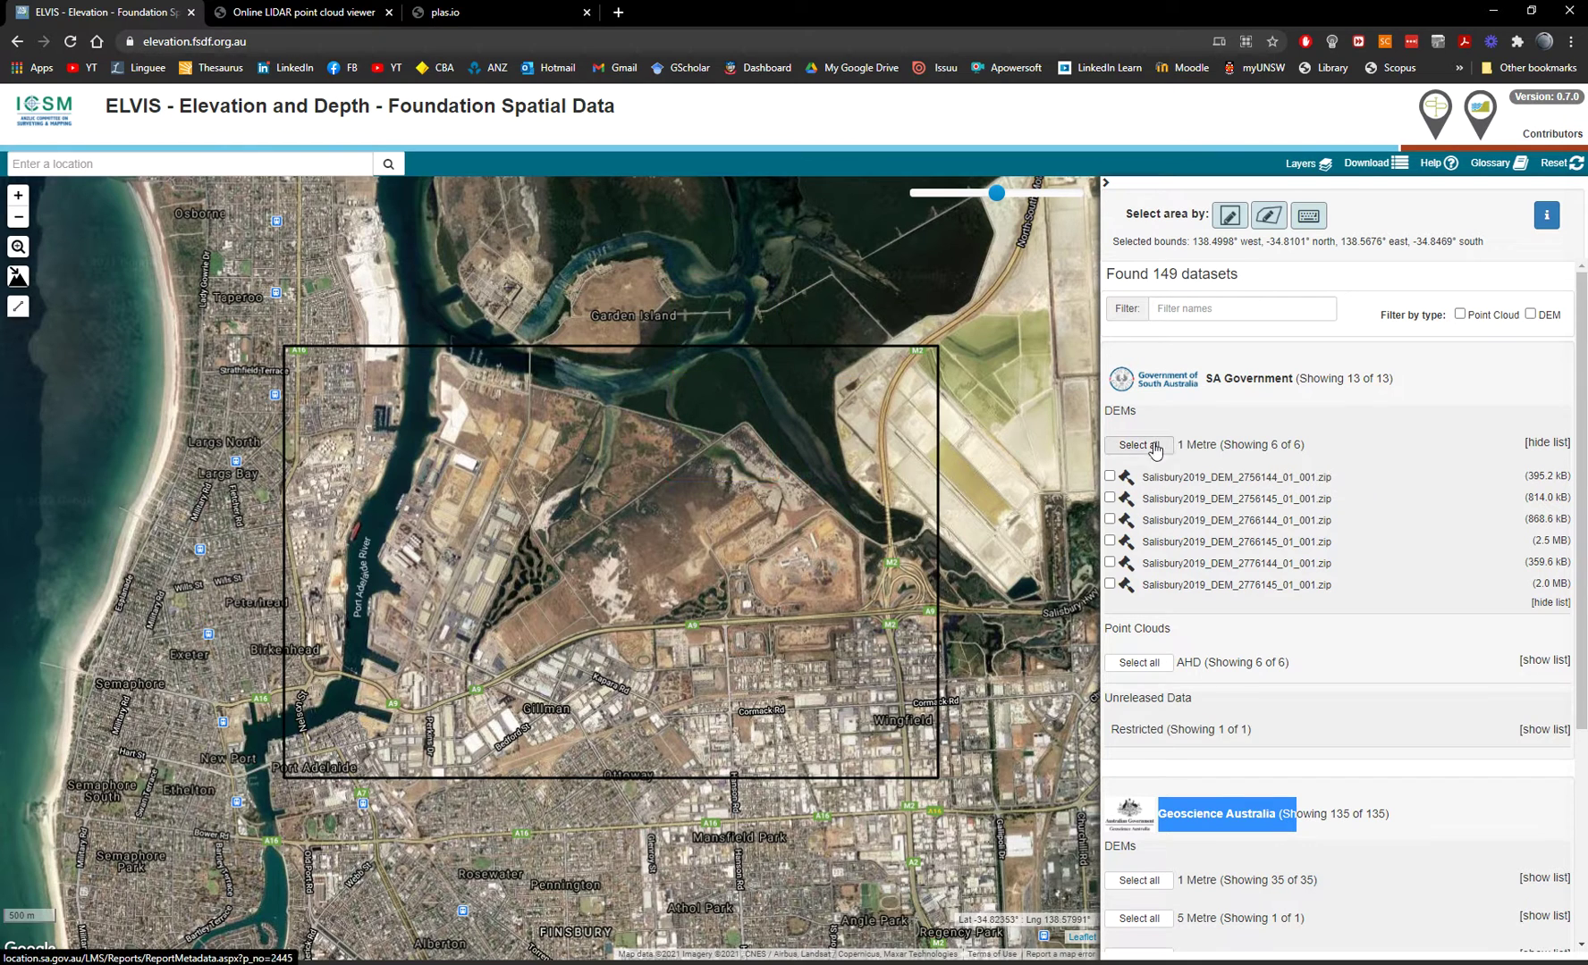
pyautogui.click(1546, 443)
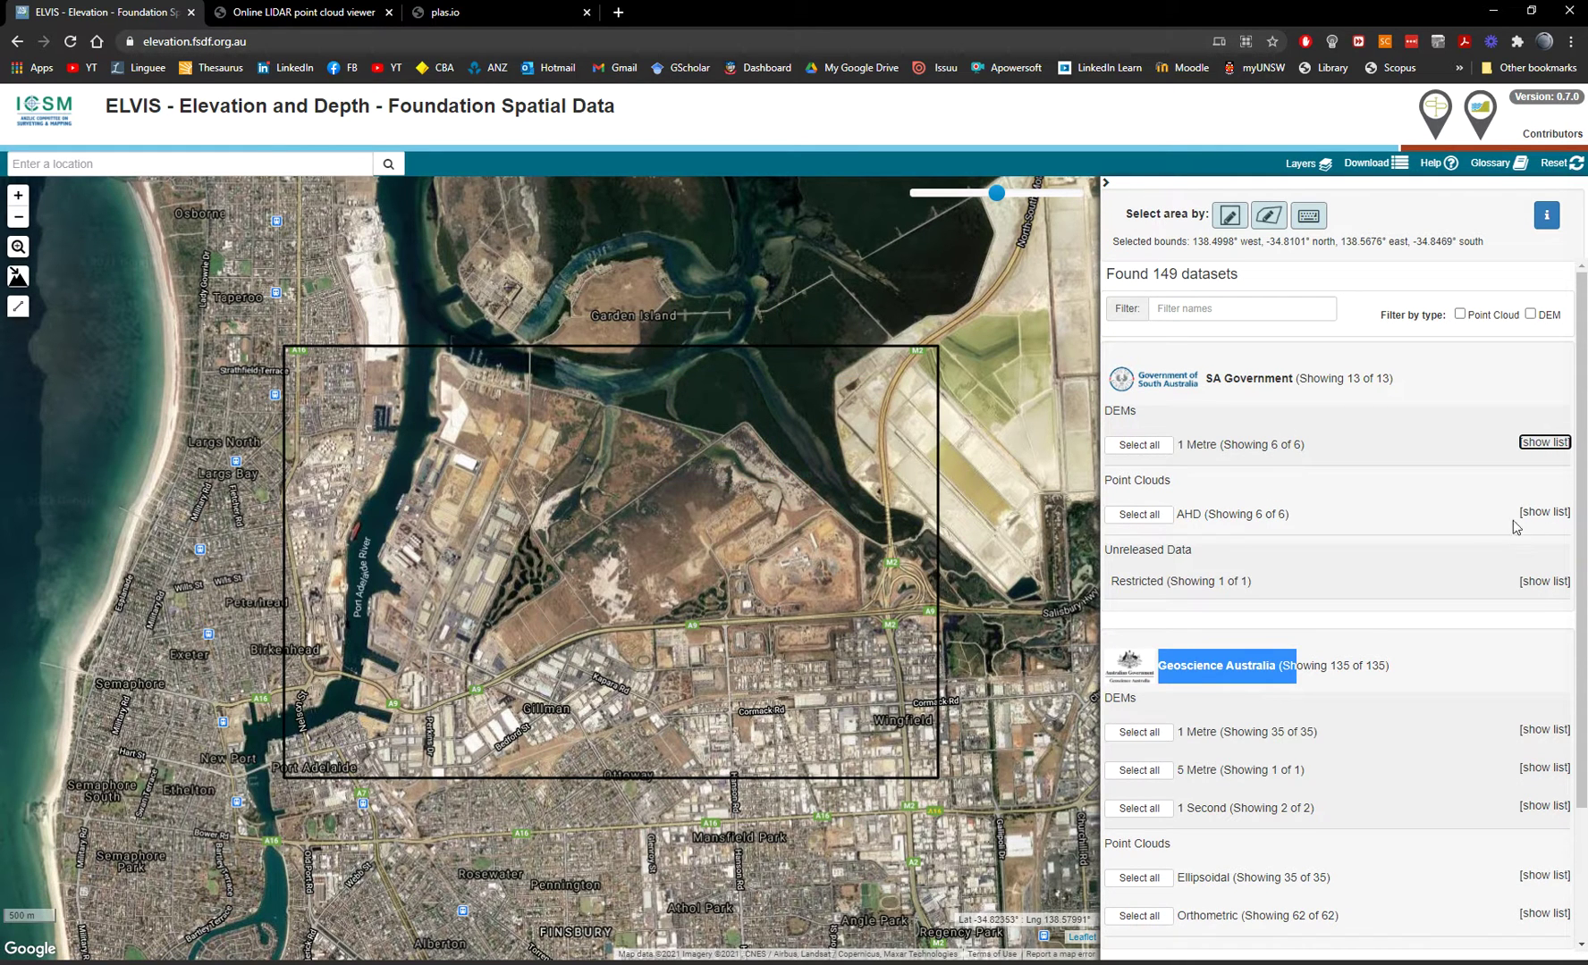
# Expand the SA Government AHD point cloud files and review the restricted Adelaide Metro 2018 entry
pyautogui.click(1543, 512)
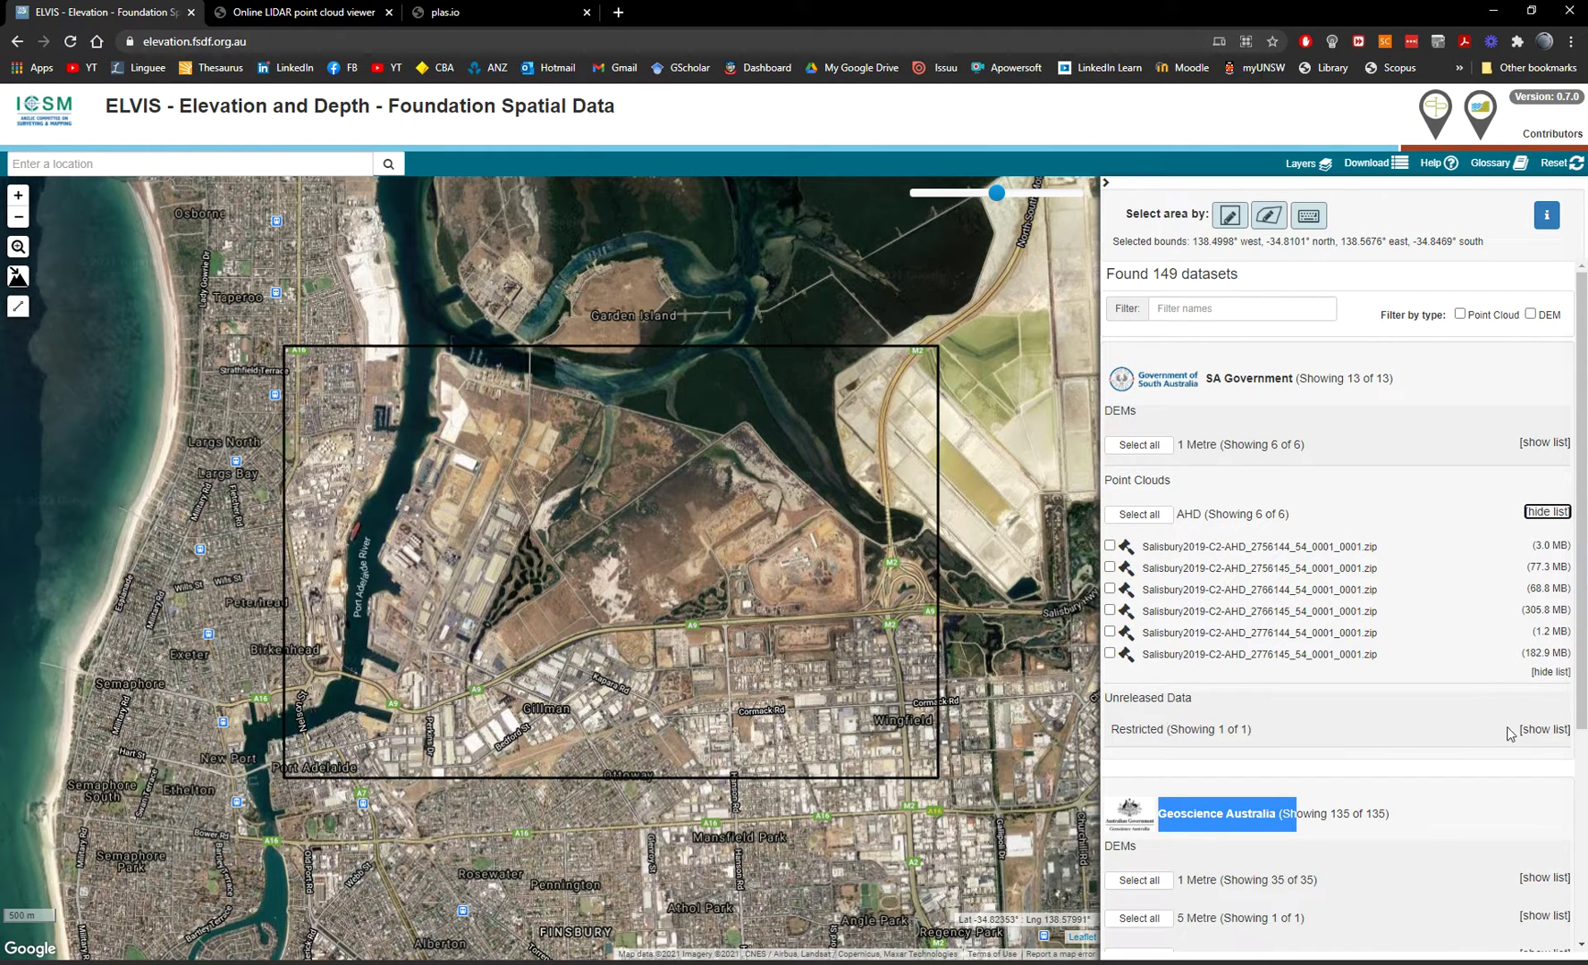
pyautogui.click(1543, 729)
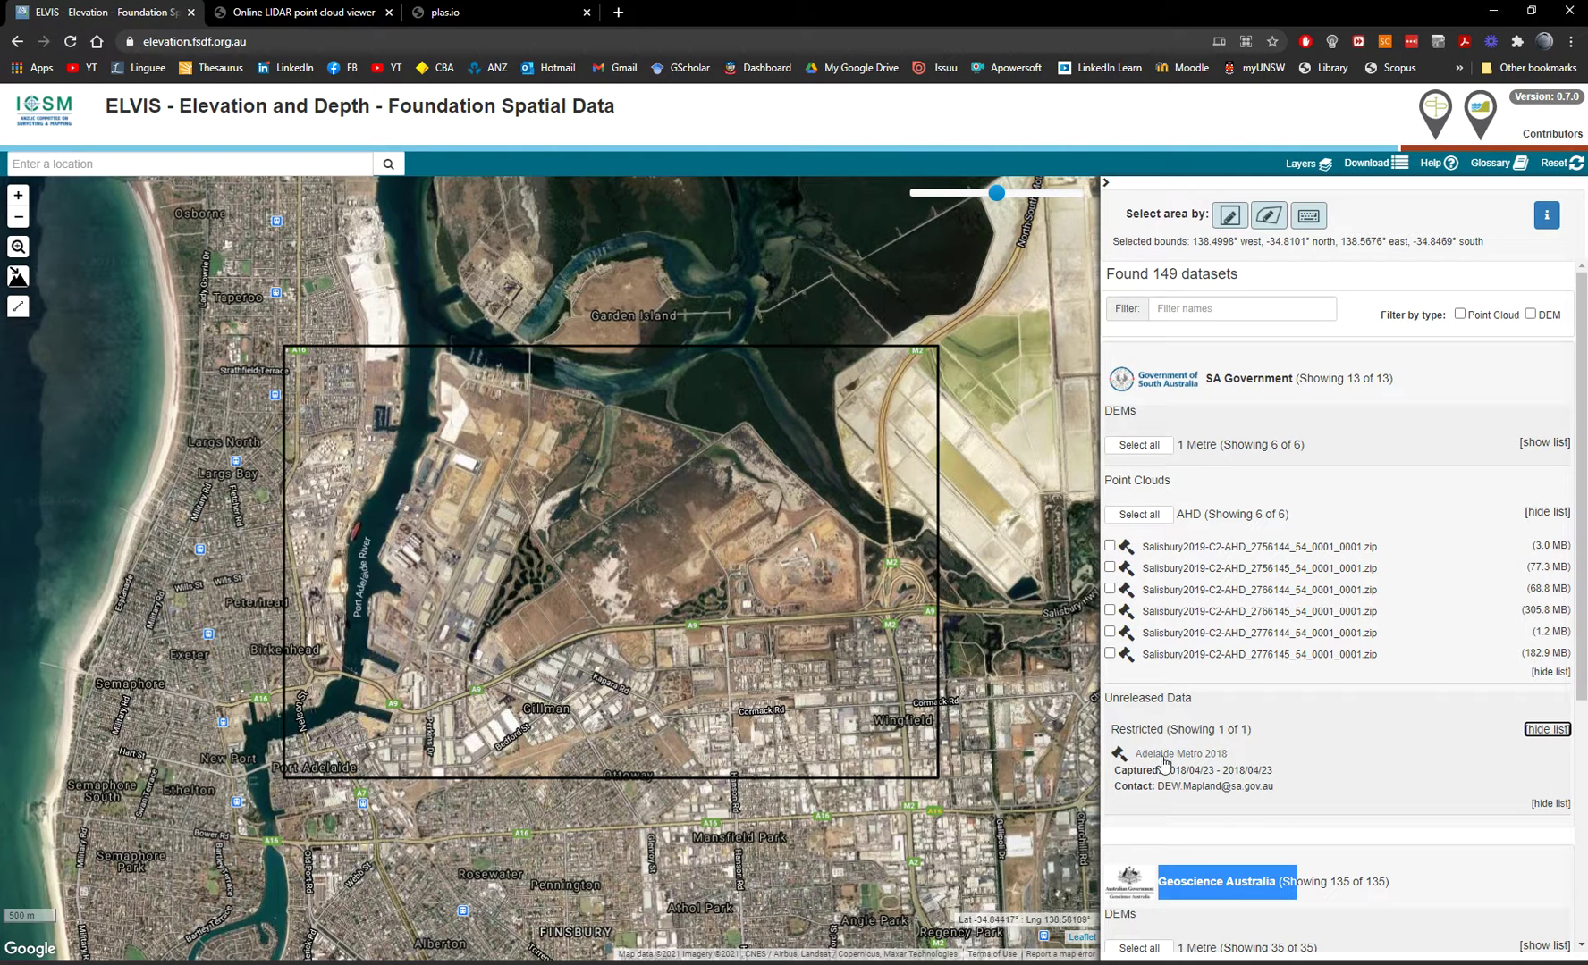
pyautogui.moveTo(1115, 786); pyautogui.dragTo(1299, 796)
pyautogui.click(1301, 795)
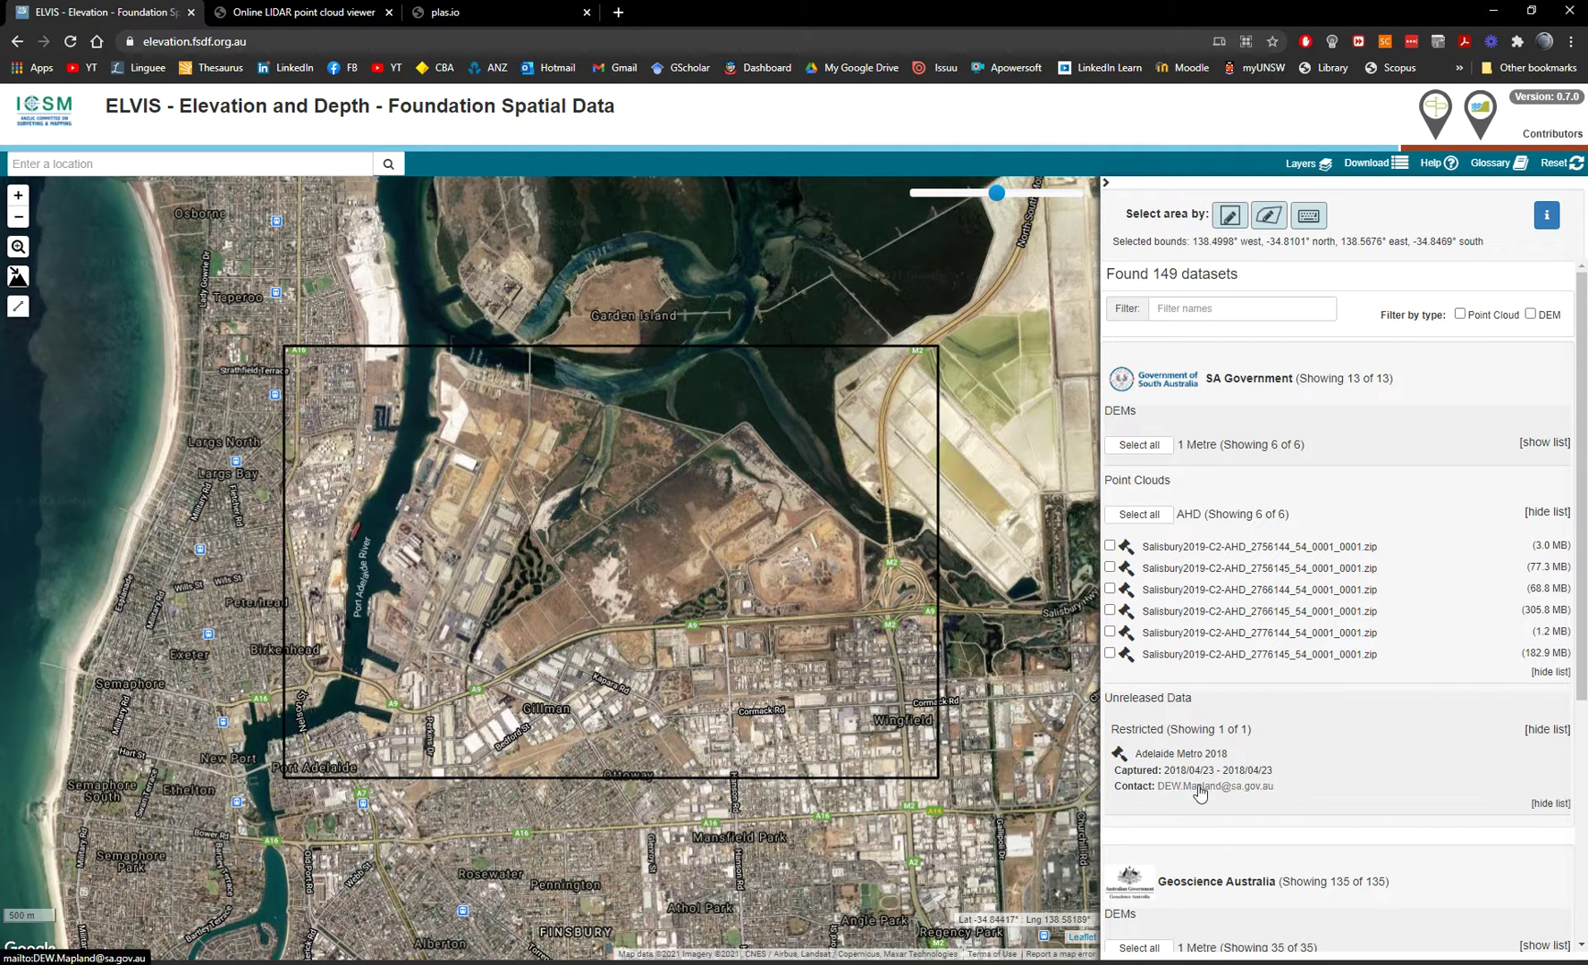
pyautogui.click(1546, 728)
# Mark Adelaide2013_DEM_2726143_01_001.zip for download from the 1 Metre DEM list, then collapse it
pyautogui.scroll(-3, 1234, 718)
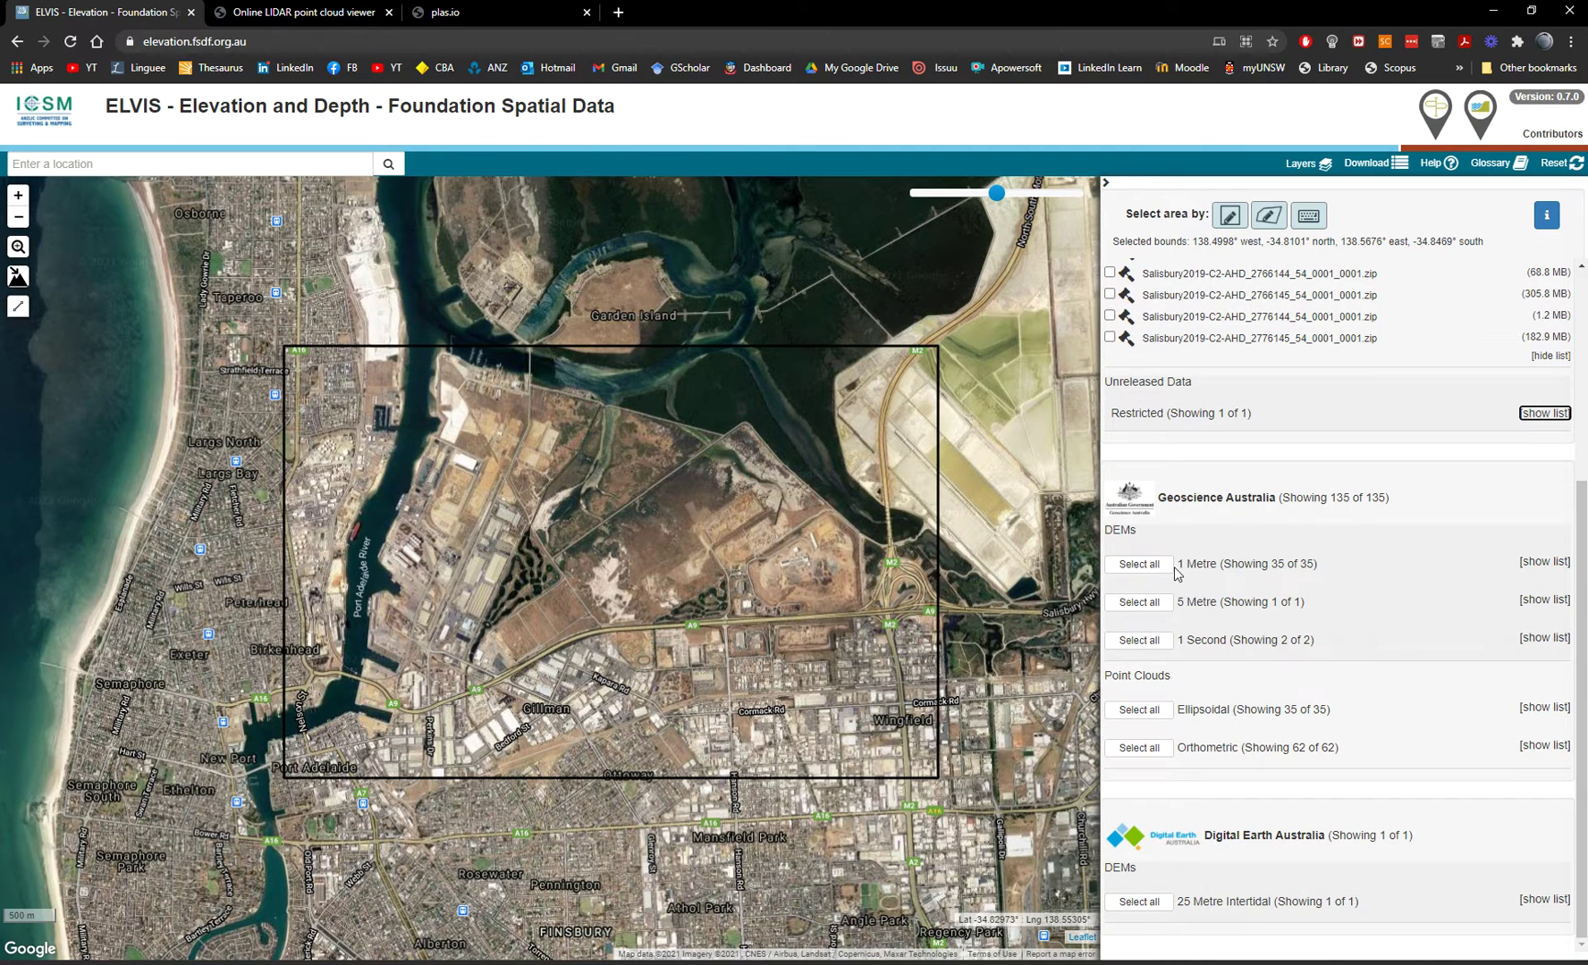
pyautogui.click(1543, 563)
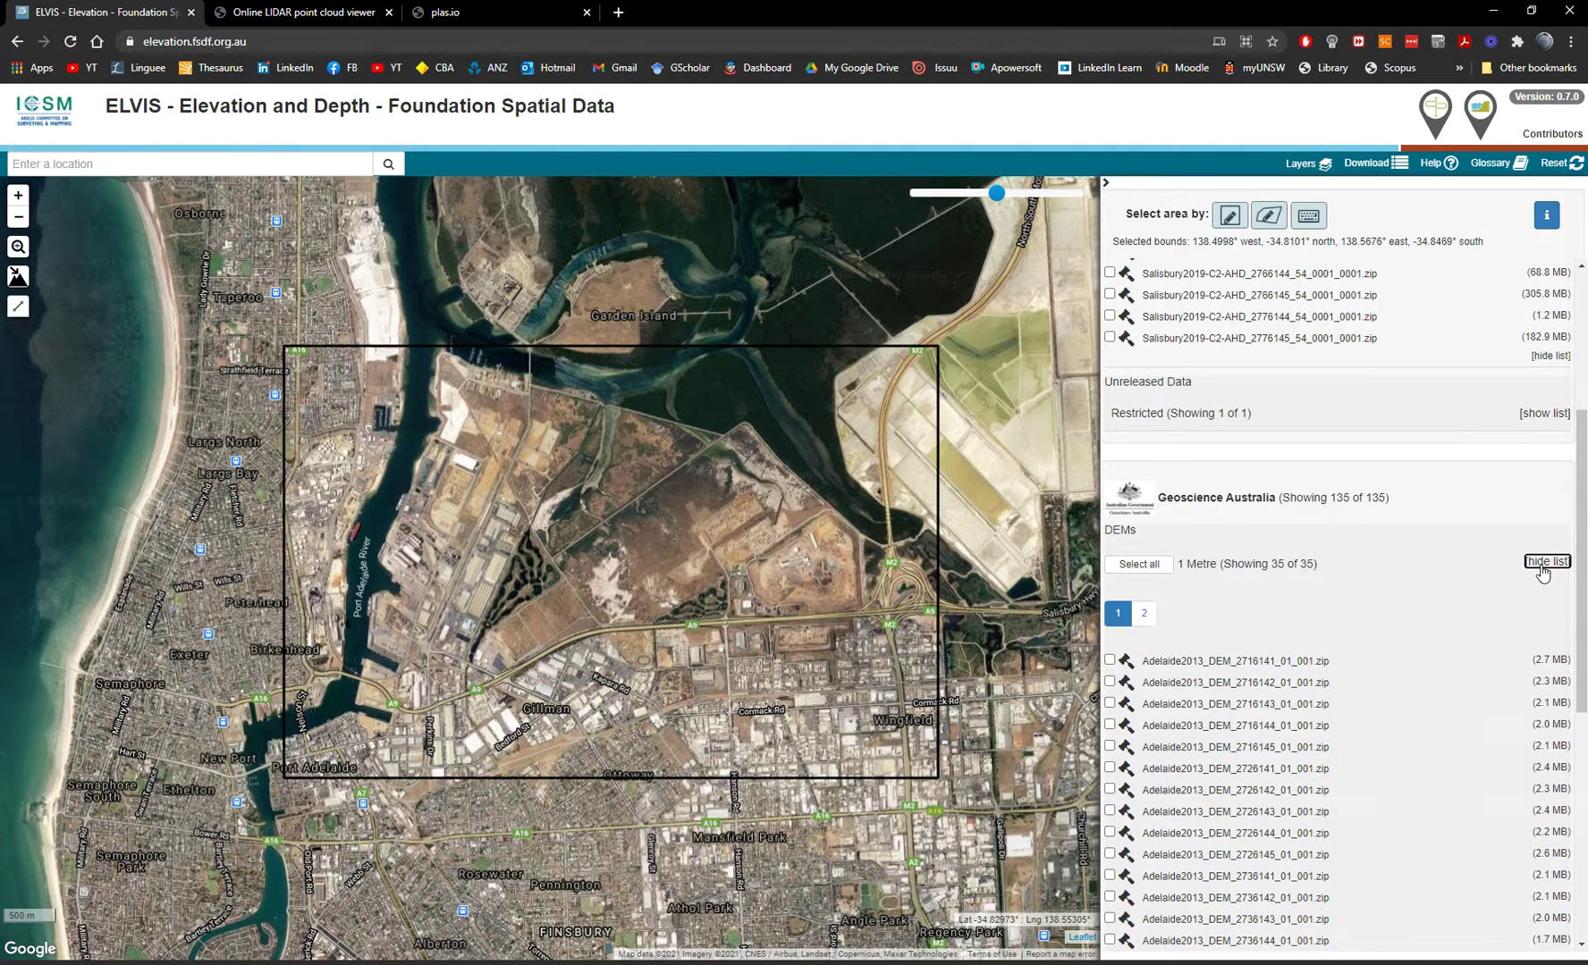
pyautogui.click(1109, 811)
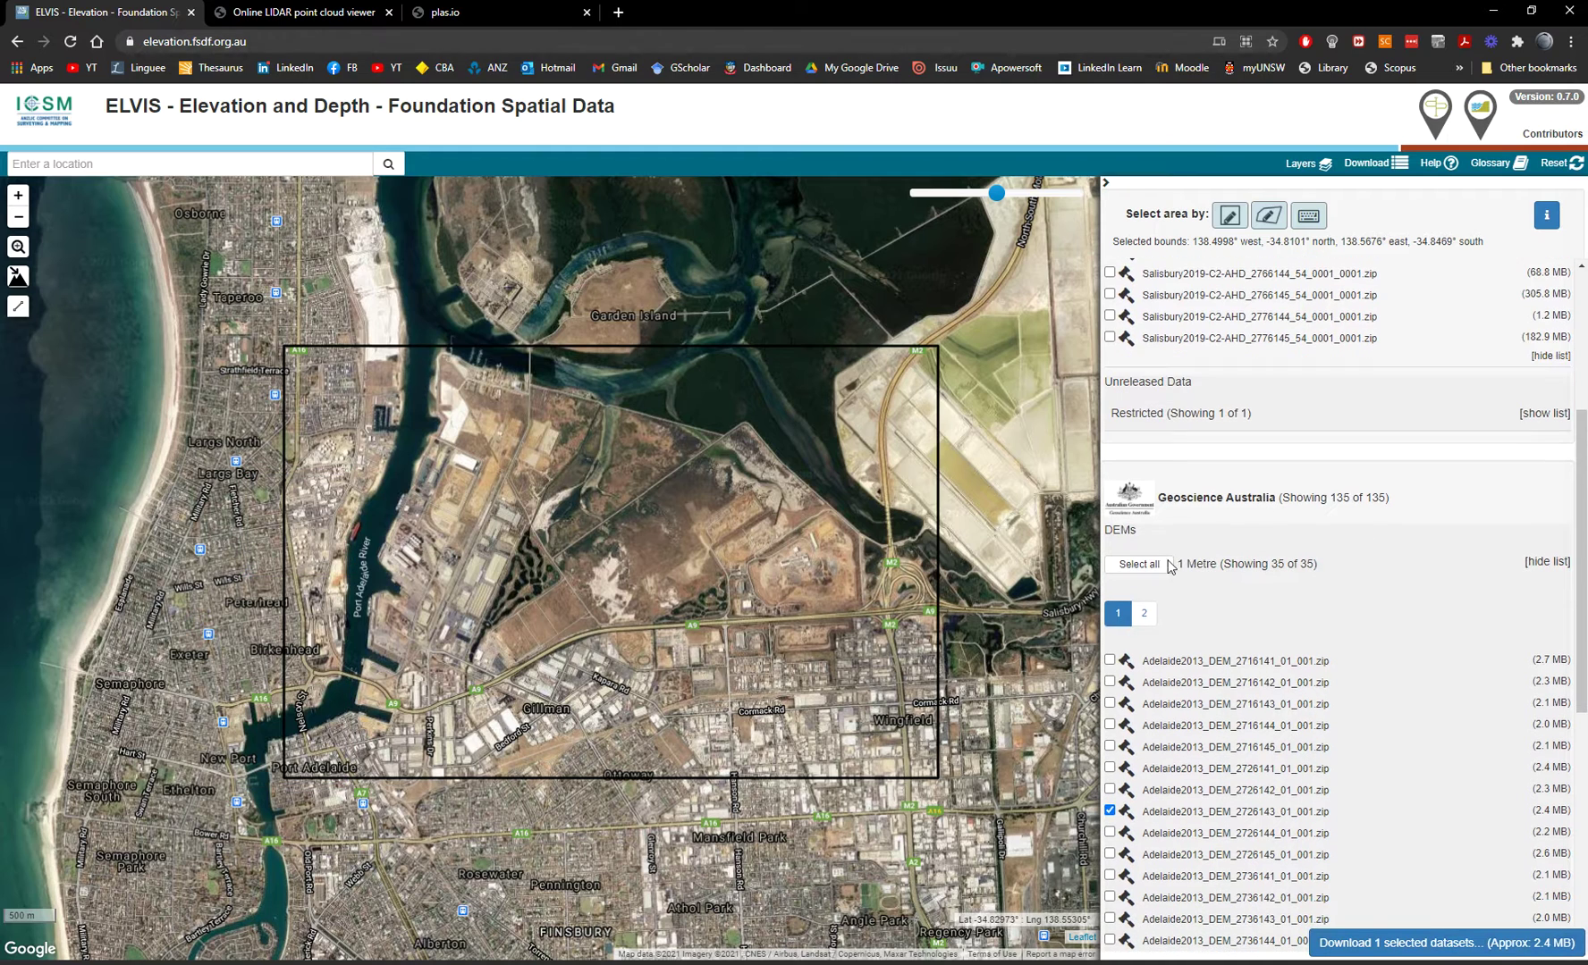
pyautogui.scroll(-4, 1169, 566)
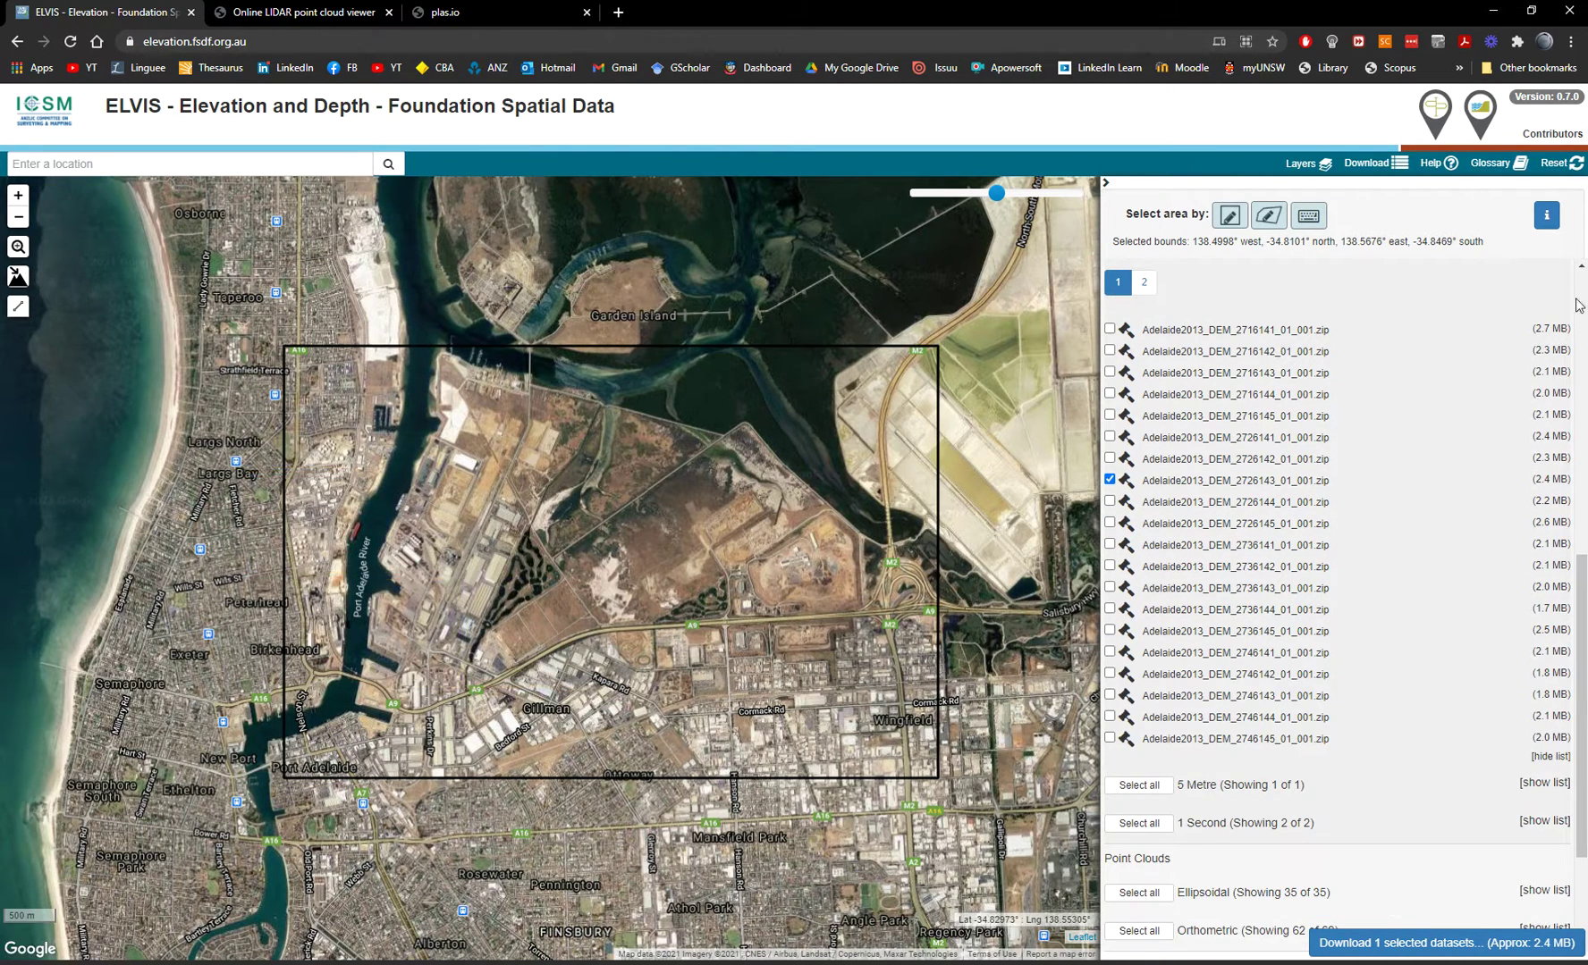
pyautogui.scroll(1, 1573, 322)
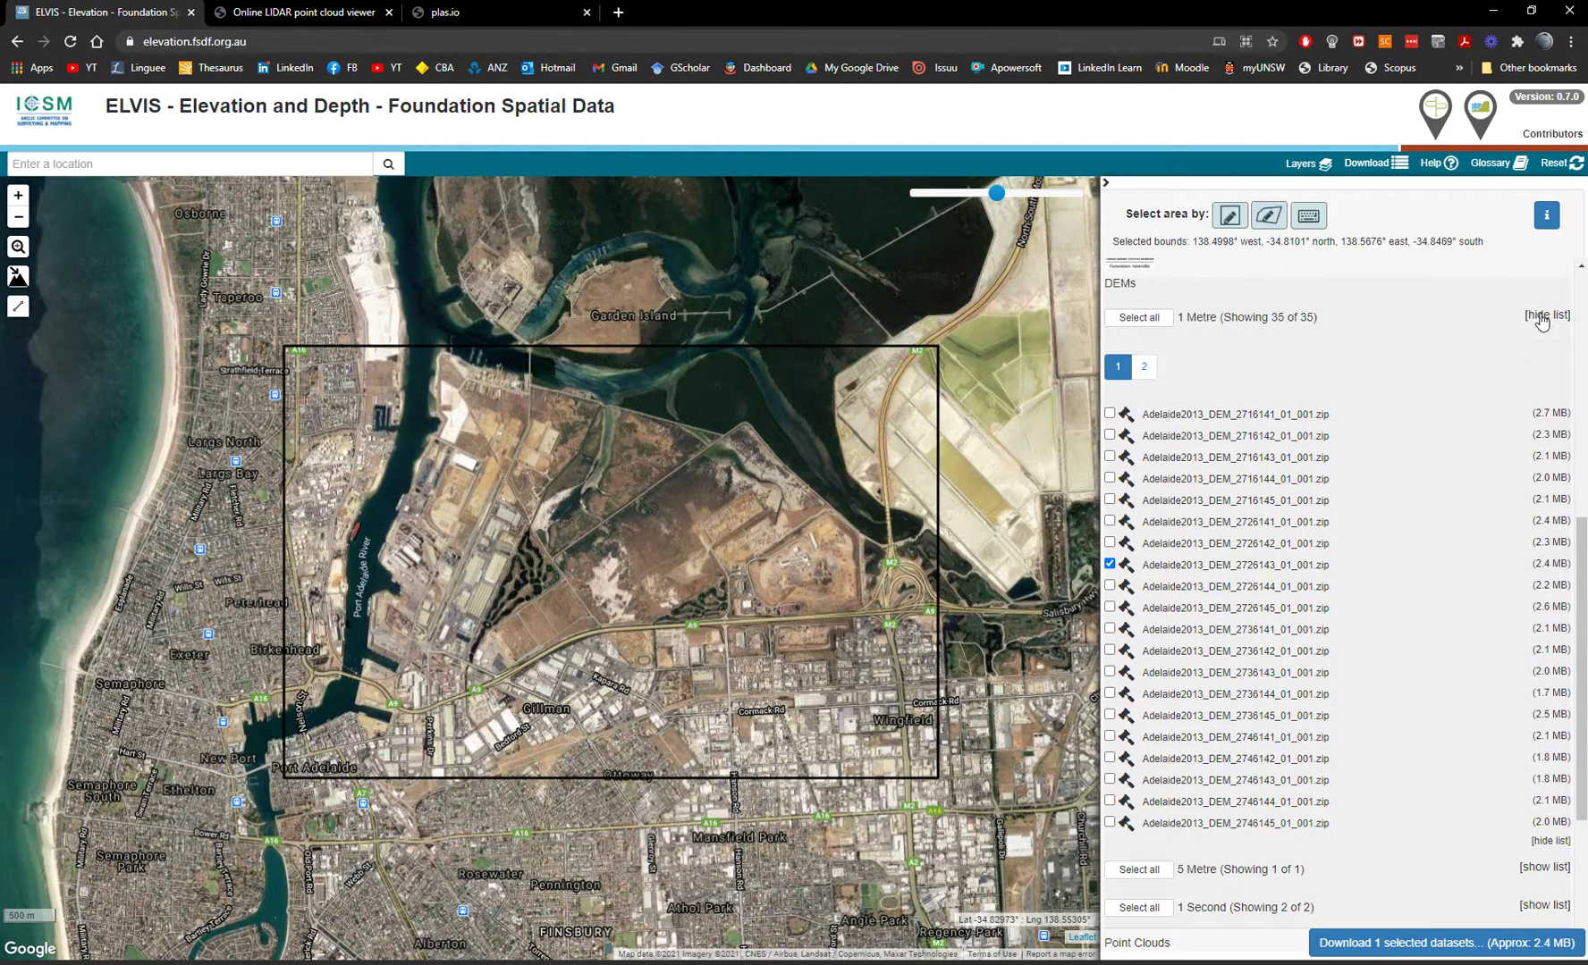
pyautogui.click(1540, 315)
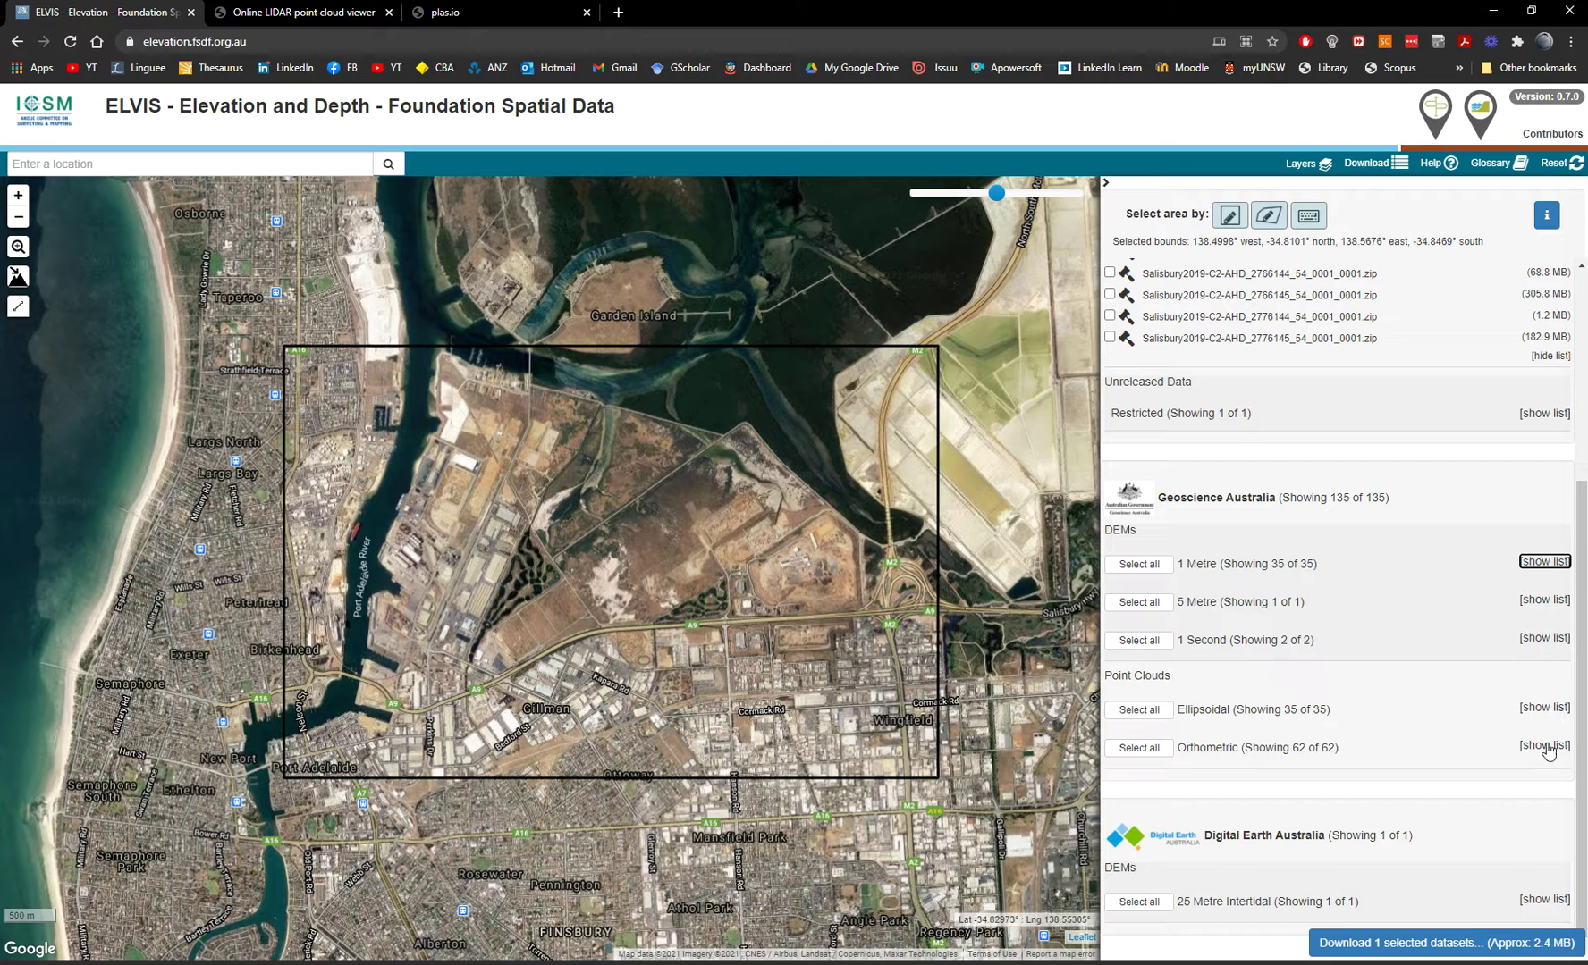
# Browse the Ellipsoidal then Orthometric point-cloud files, paging to the NorthAdelaide2011 tile 2726143
pyautogui.click(1548, 708)
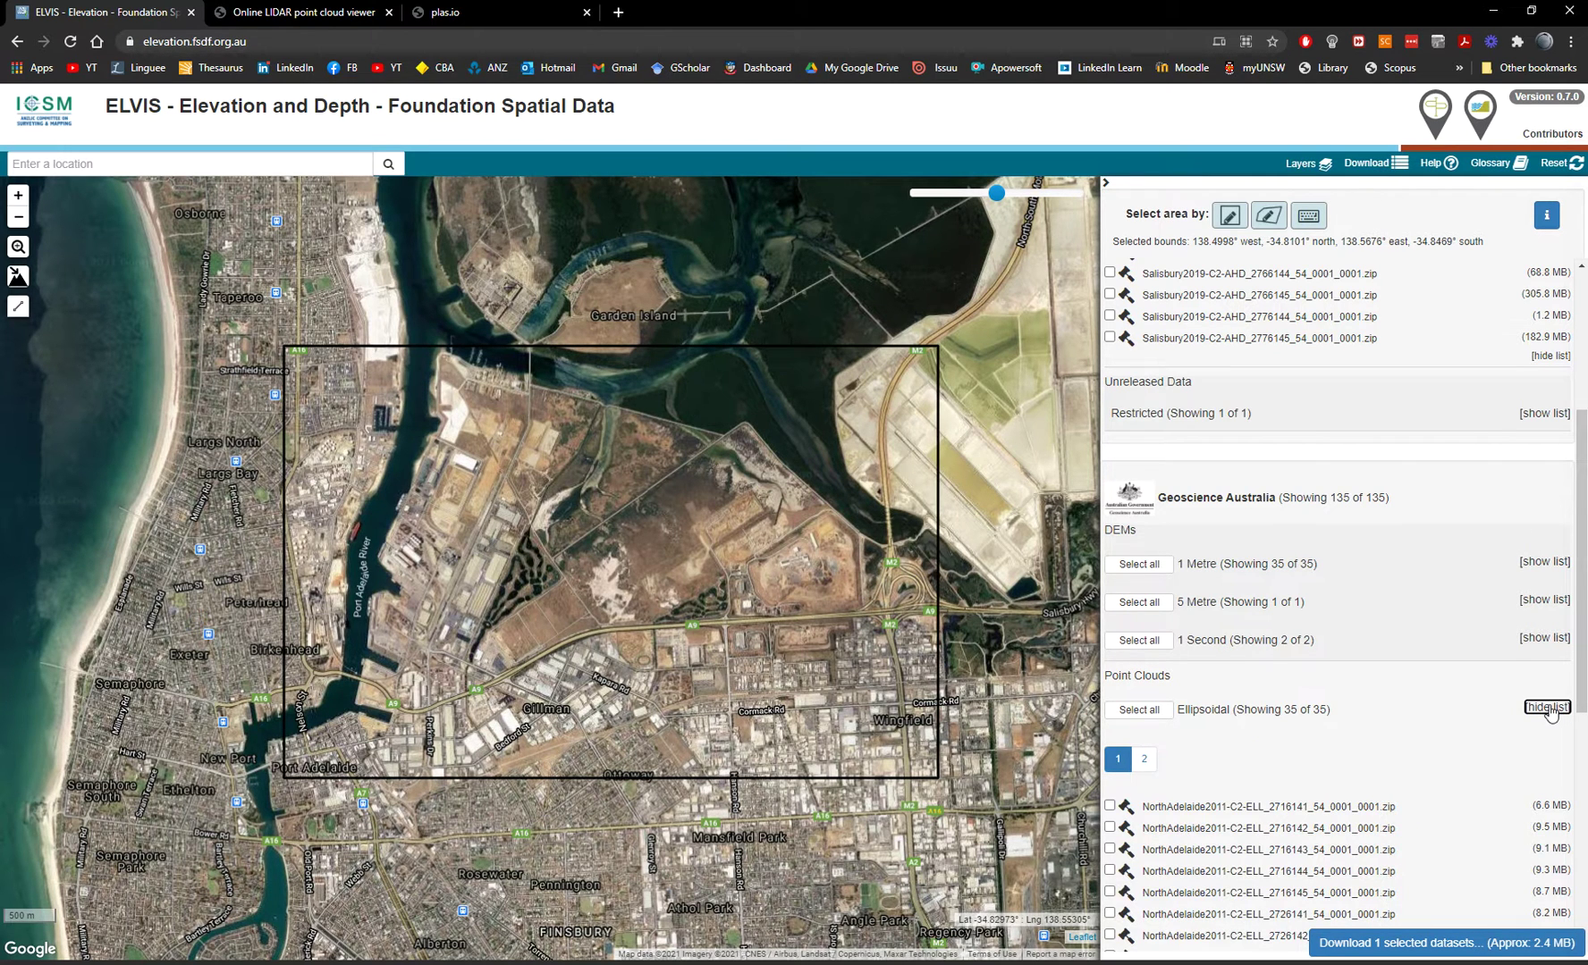
pyautogui.scroll(-3, 1316, 691)
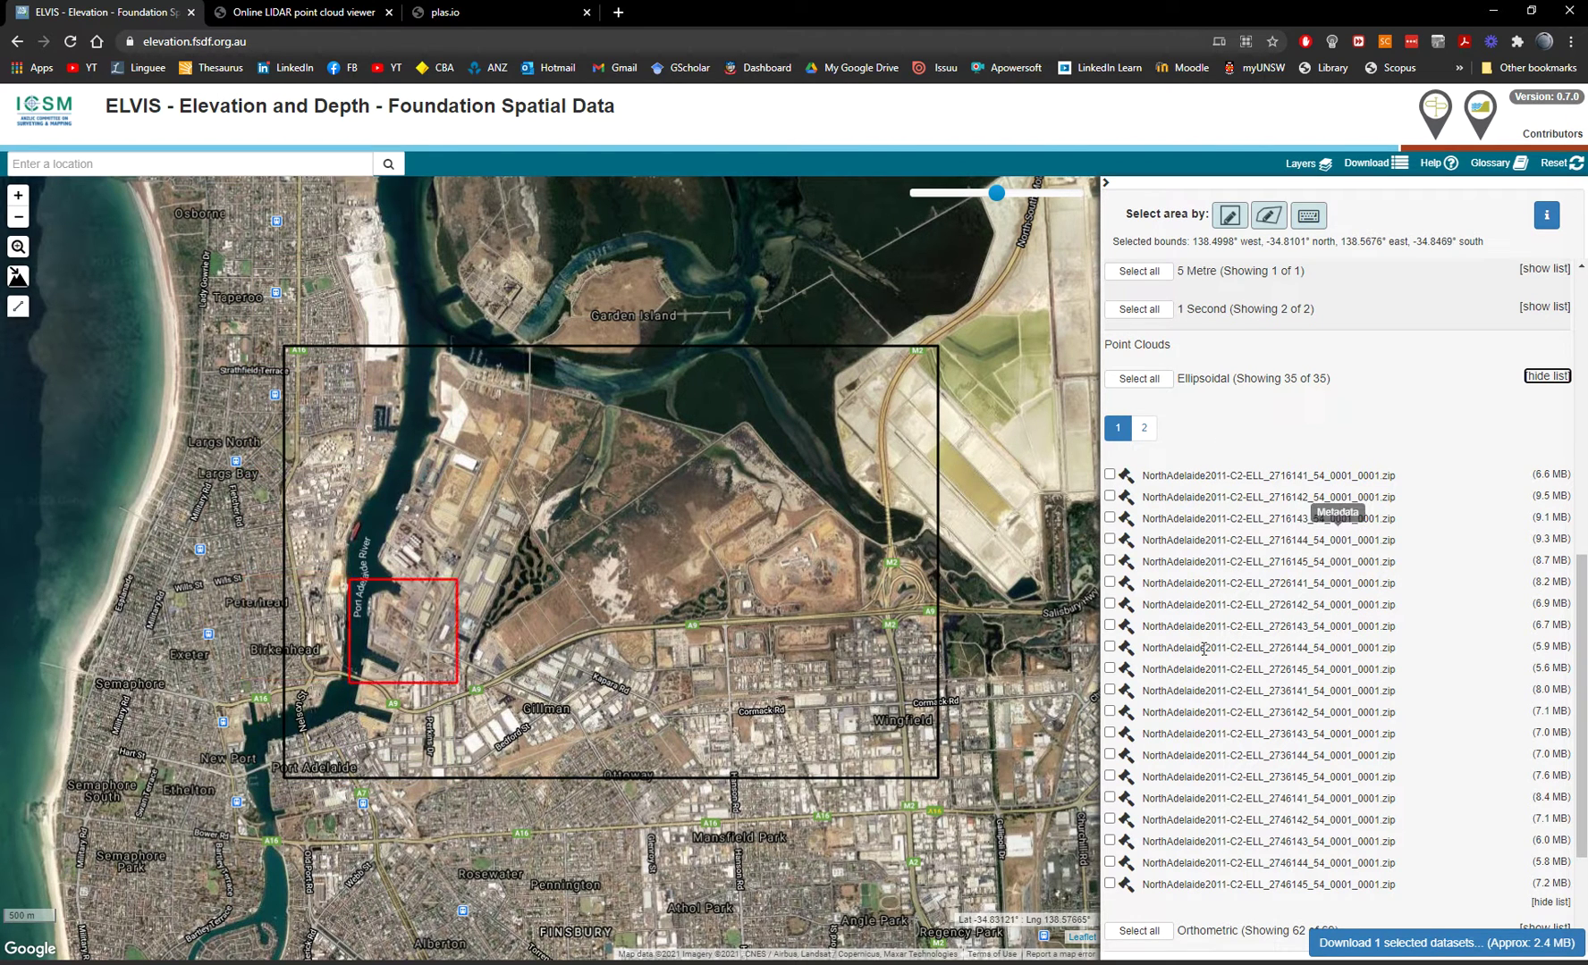
pyautogui.click(1545, 375)
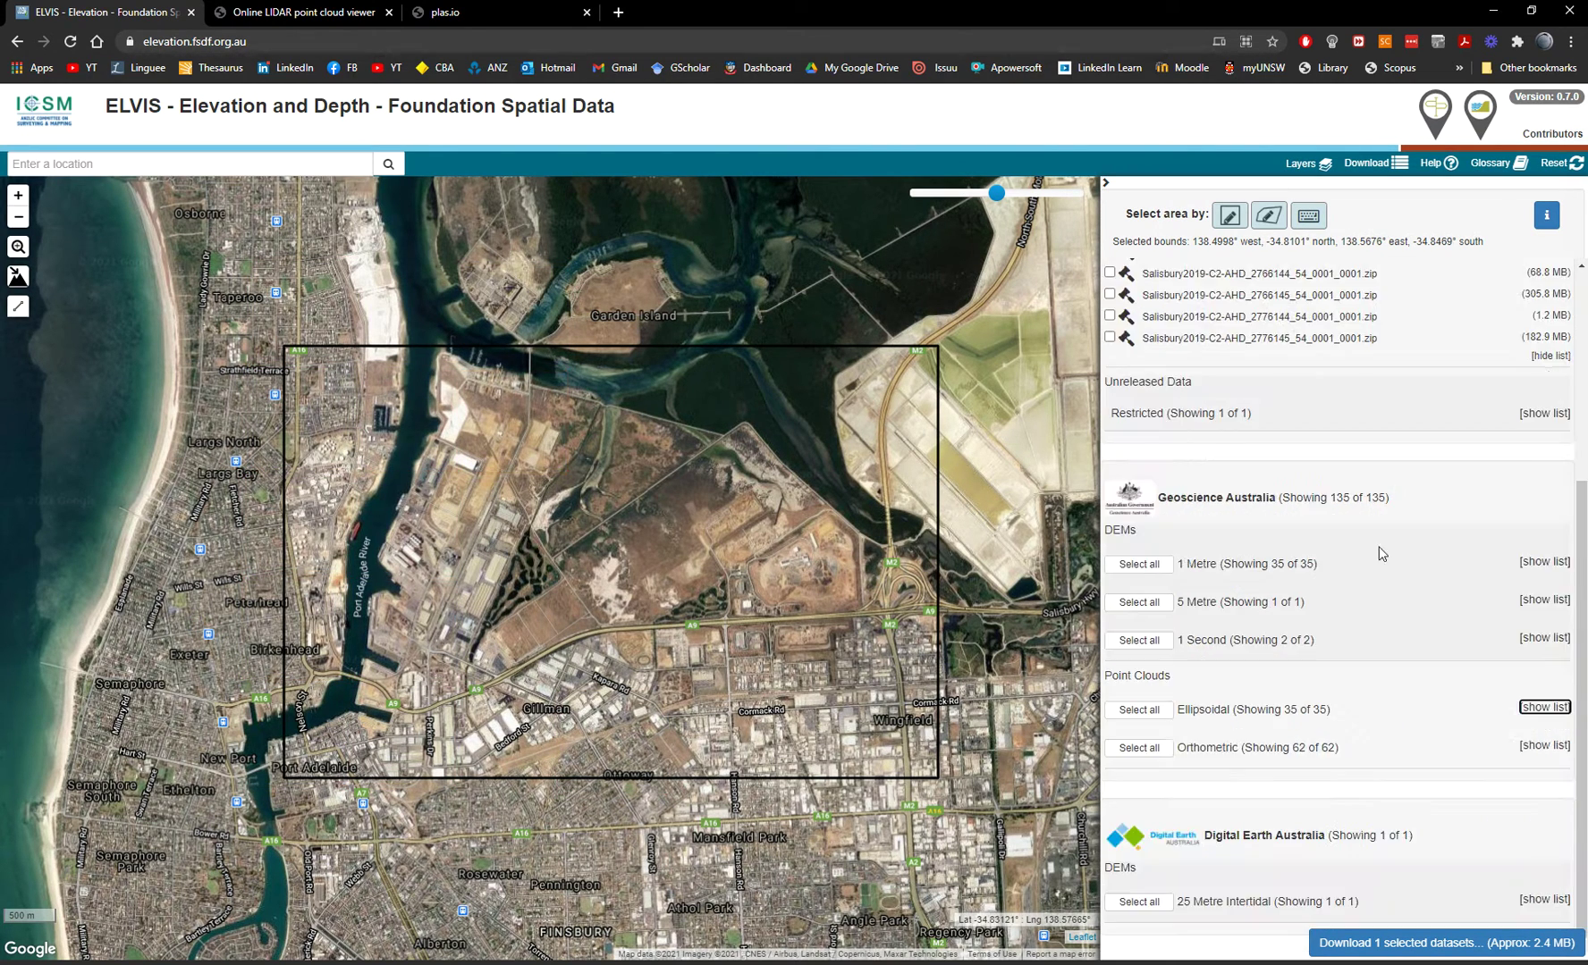
pyautogui.click(1545, 746)
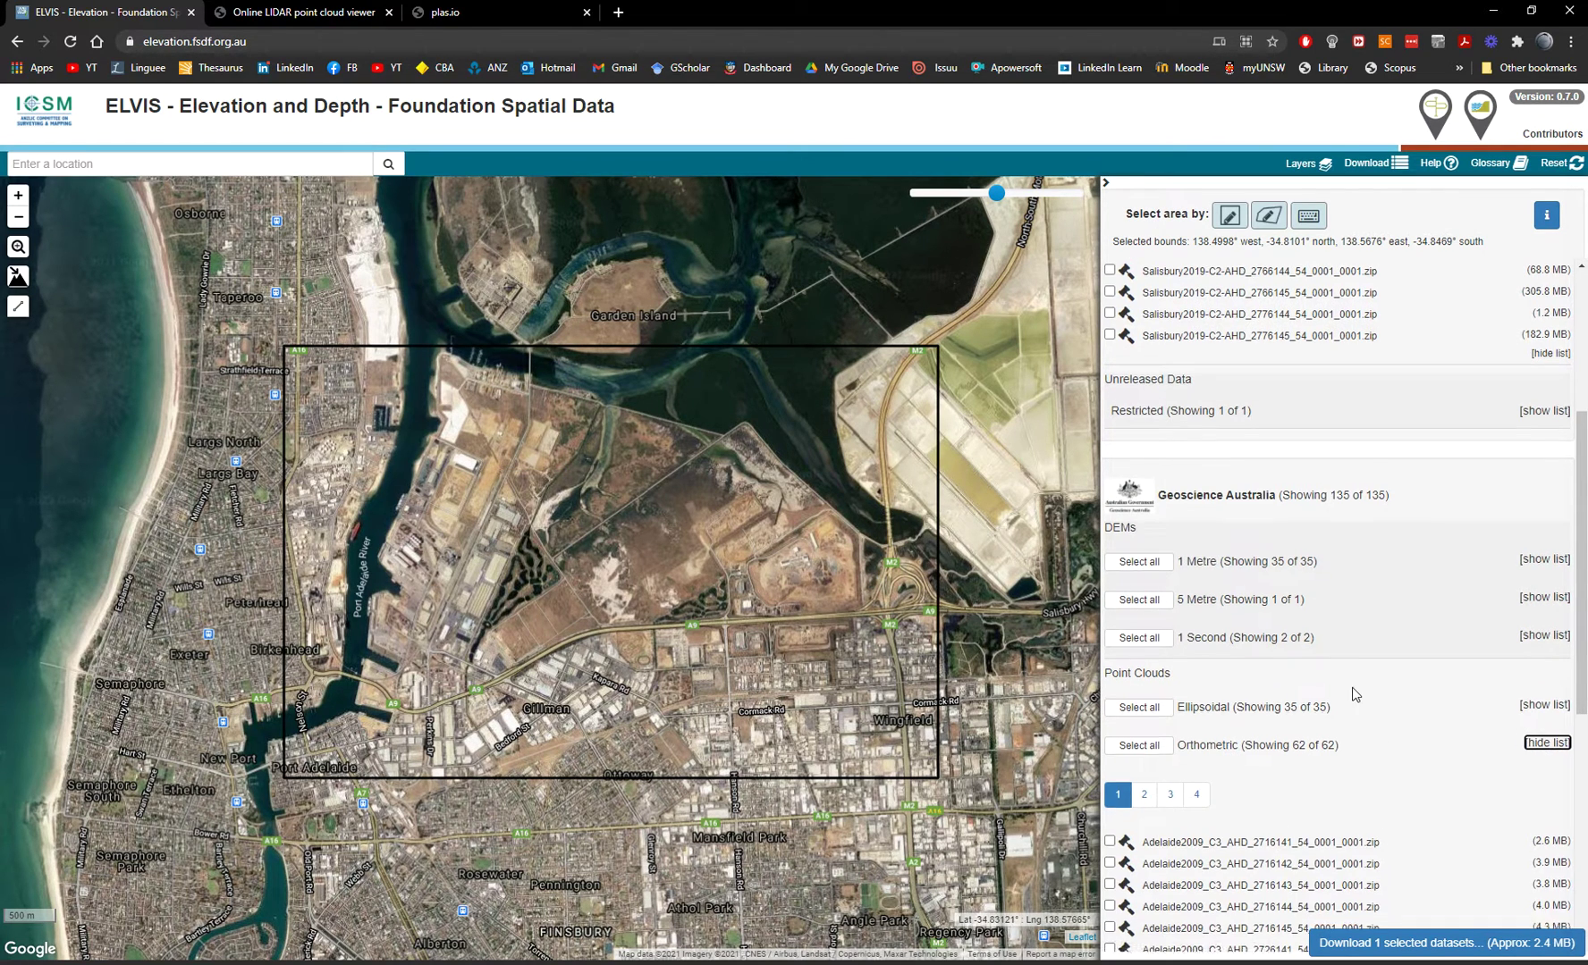
pyautogui.scroll(-4, 1367, 715)
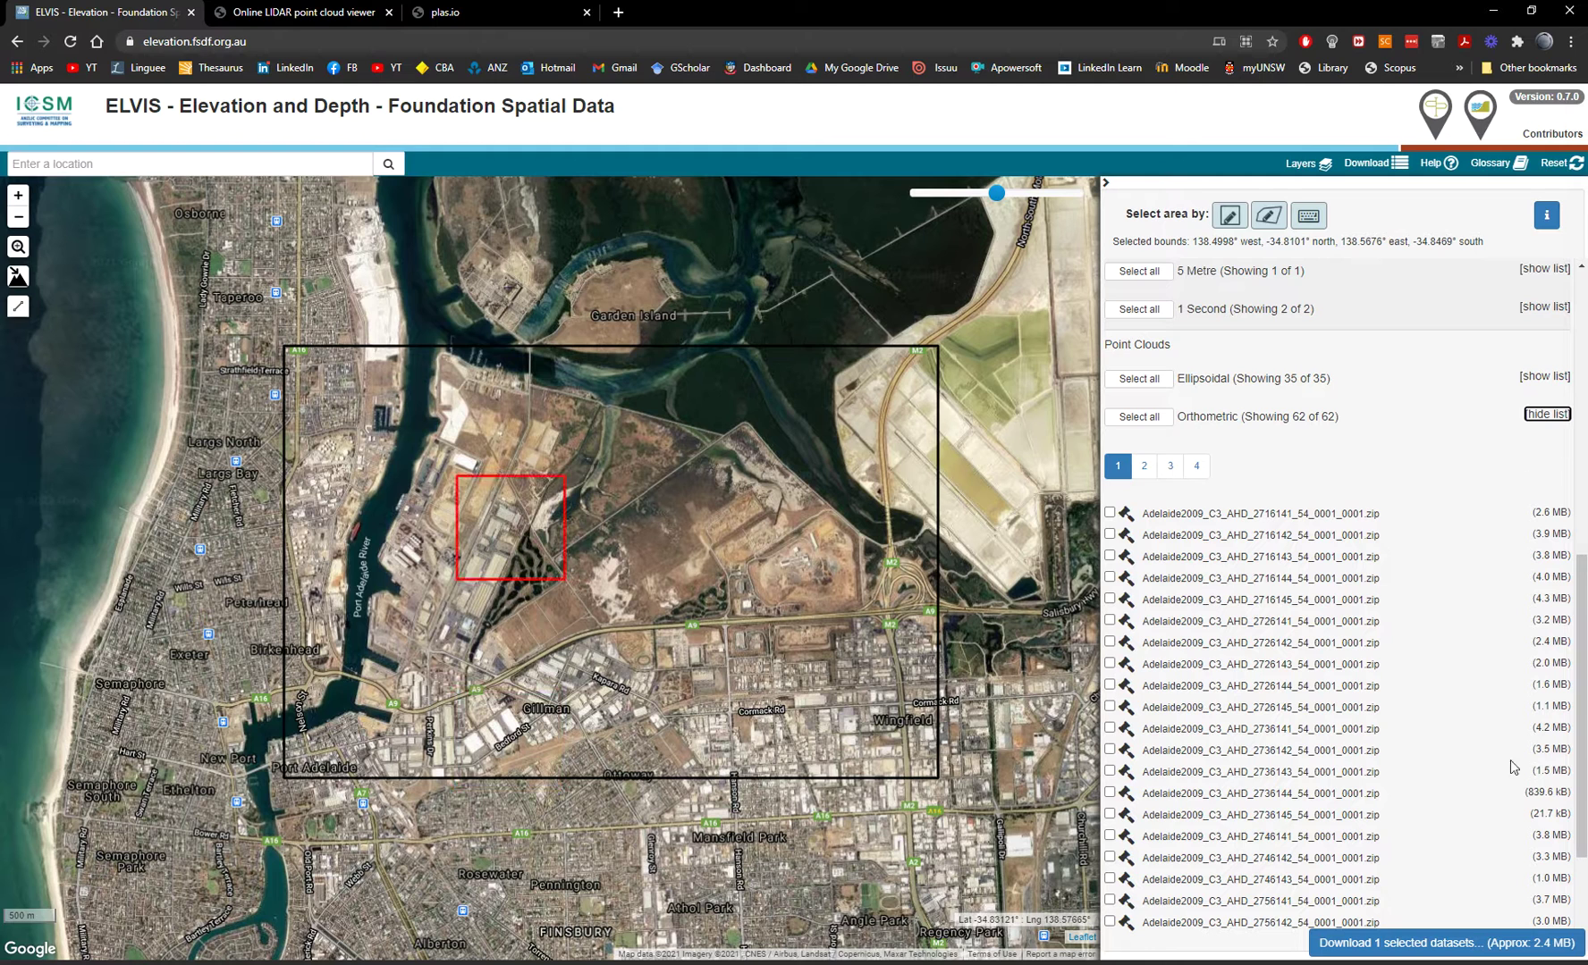
pyautogui.click(1143, 466)
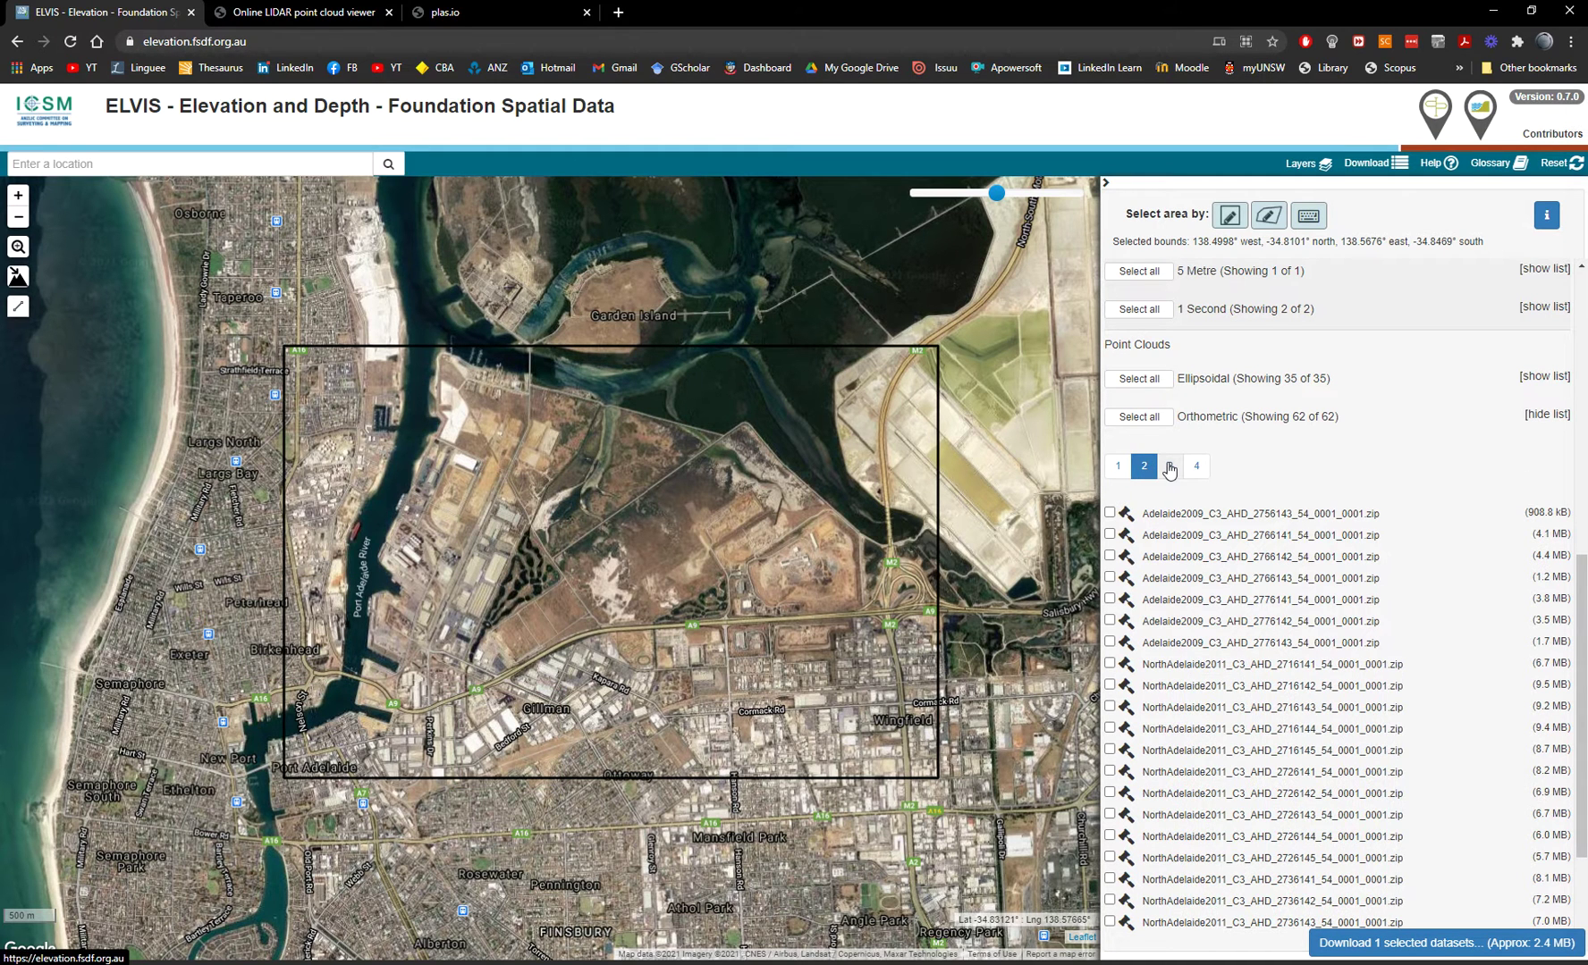
pyautogui.click(1171, 467)
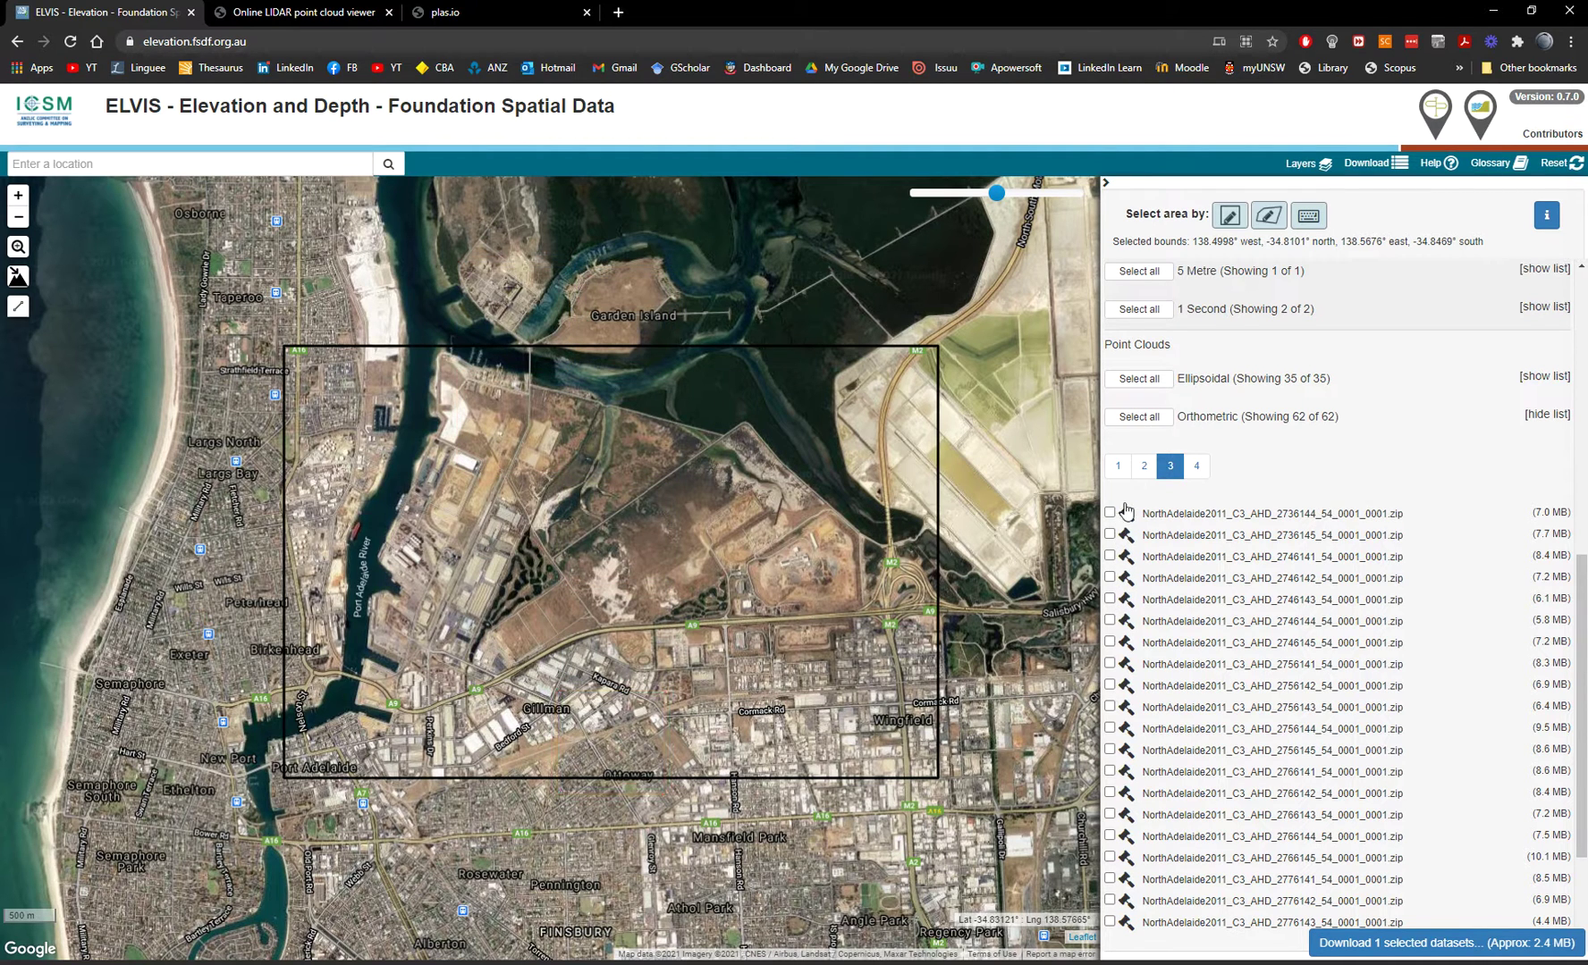
pyautogui.click(1143, 466)
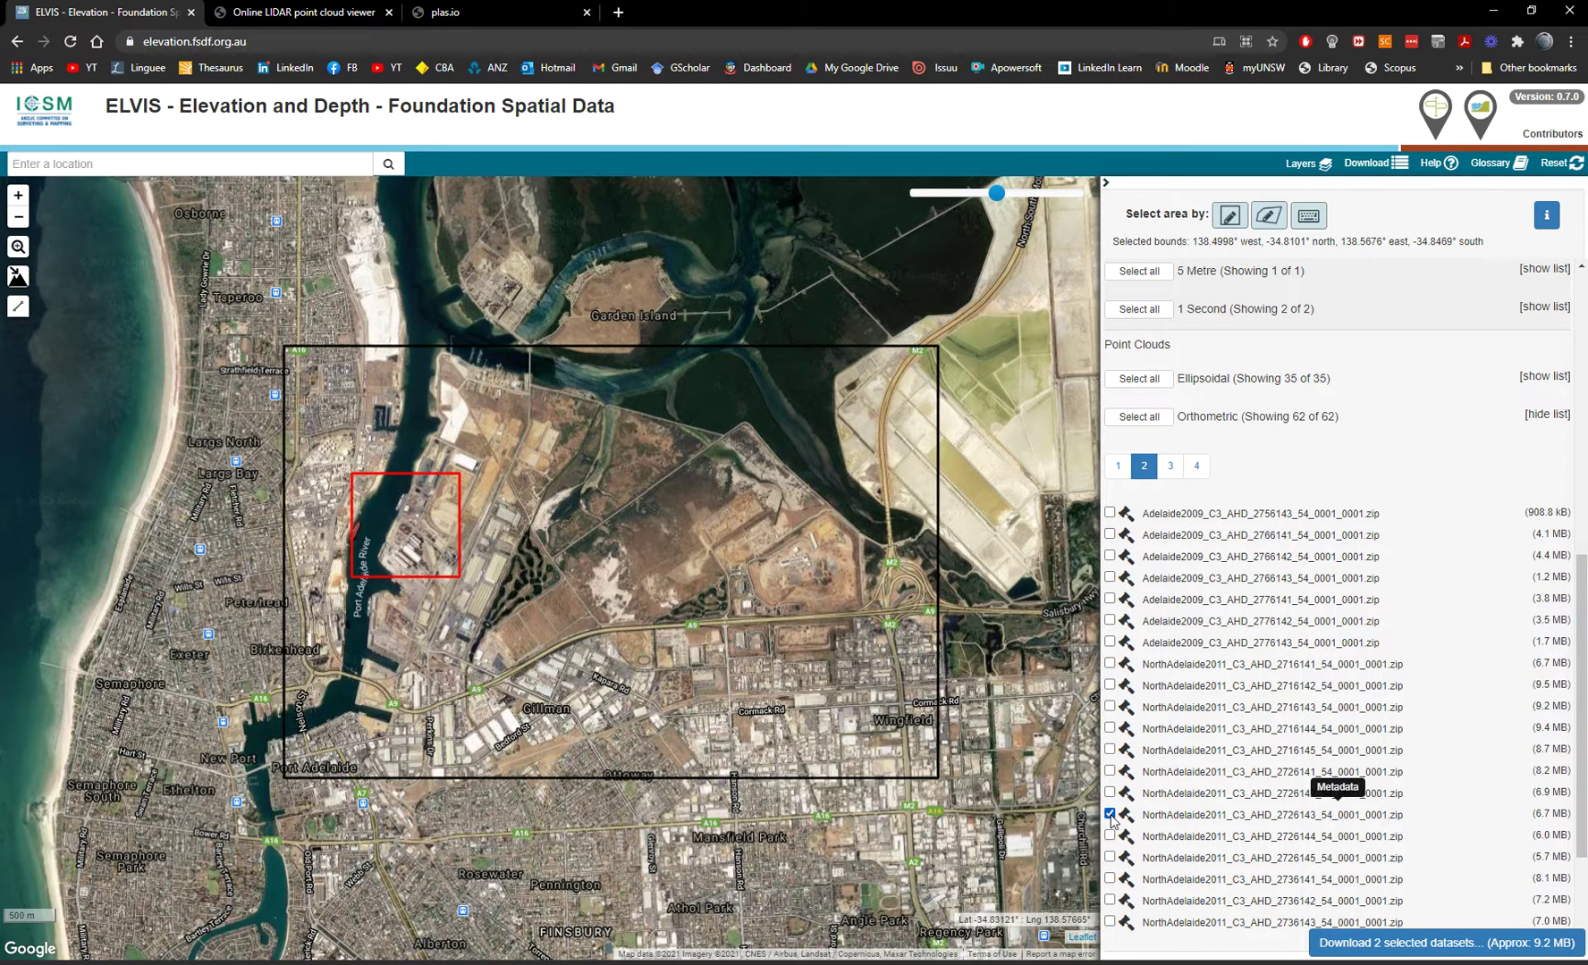
# Request an extract of the 2 selected datasets with Education industry and the reCAPTCHA ticked
pyautogui.click(1422, 953)
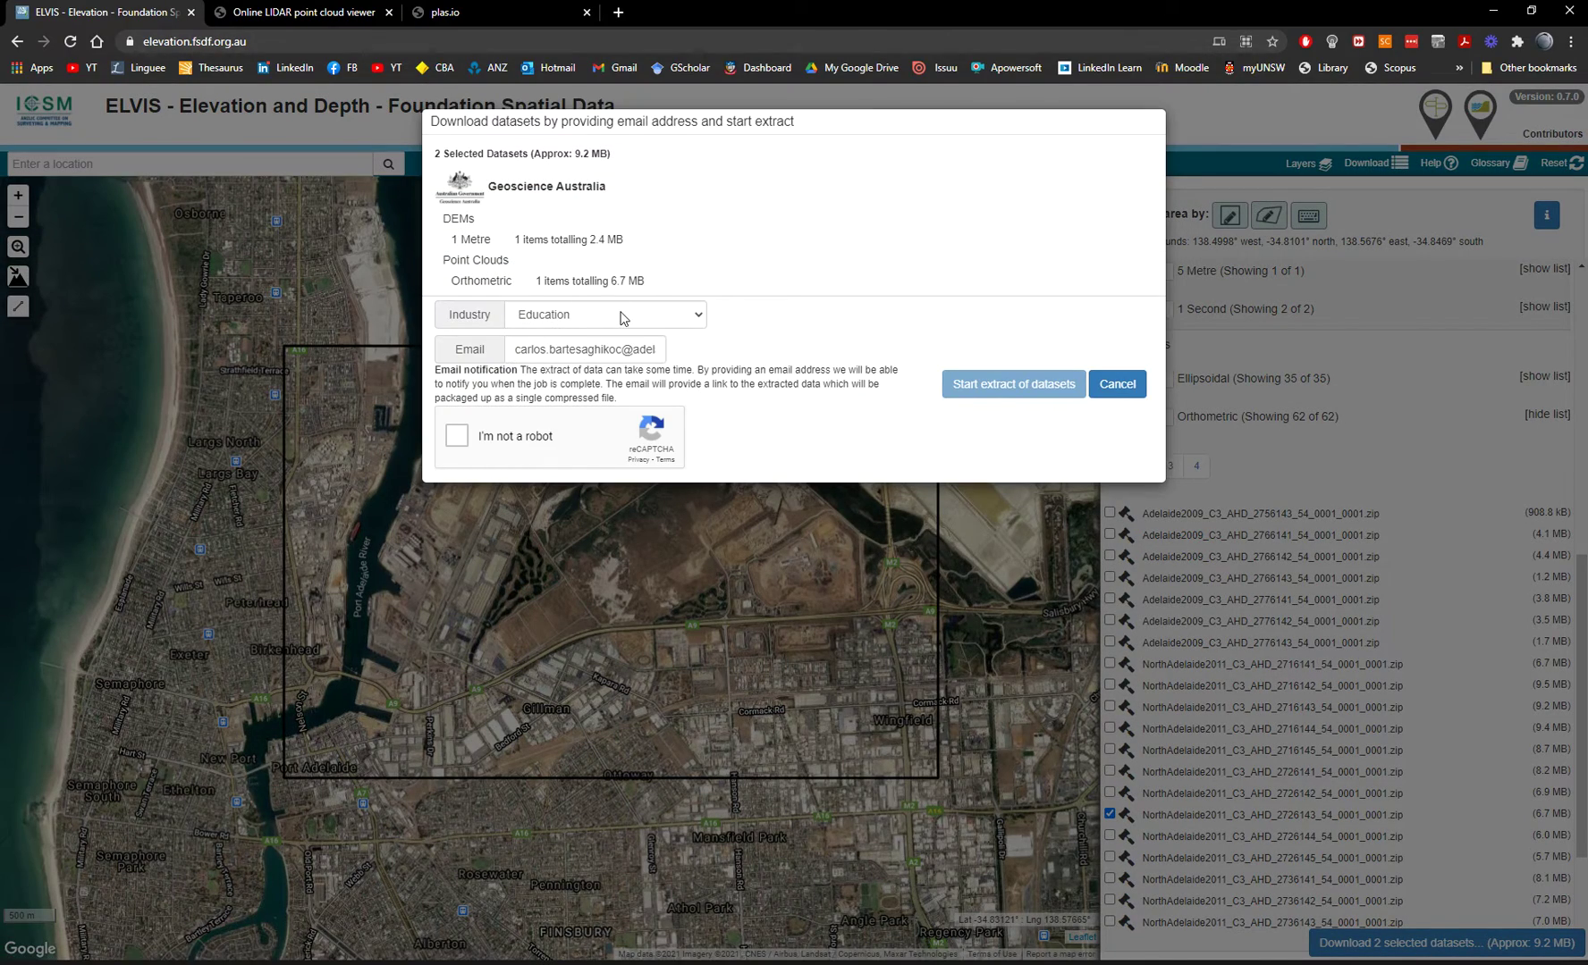
pyautogui.click(623, 318)
pyautogui.click(623, 317)
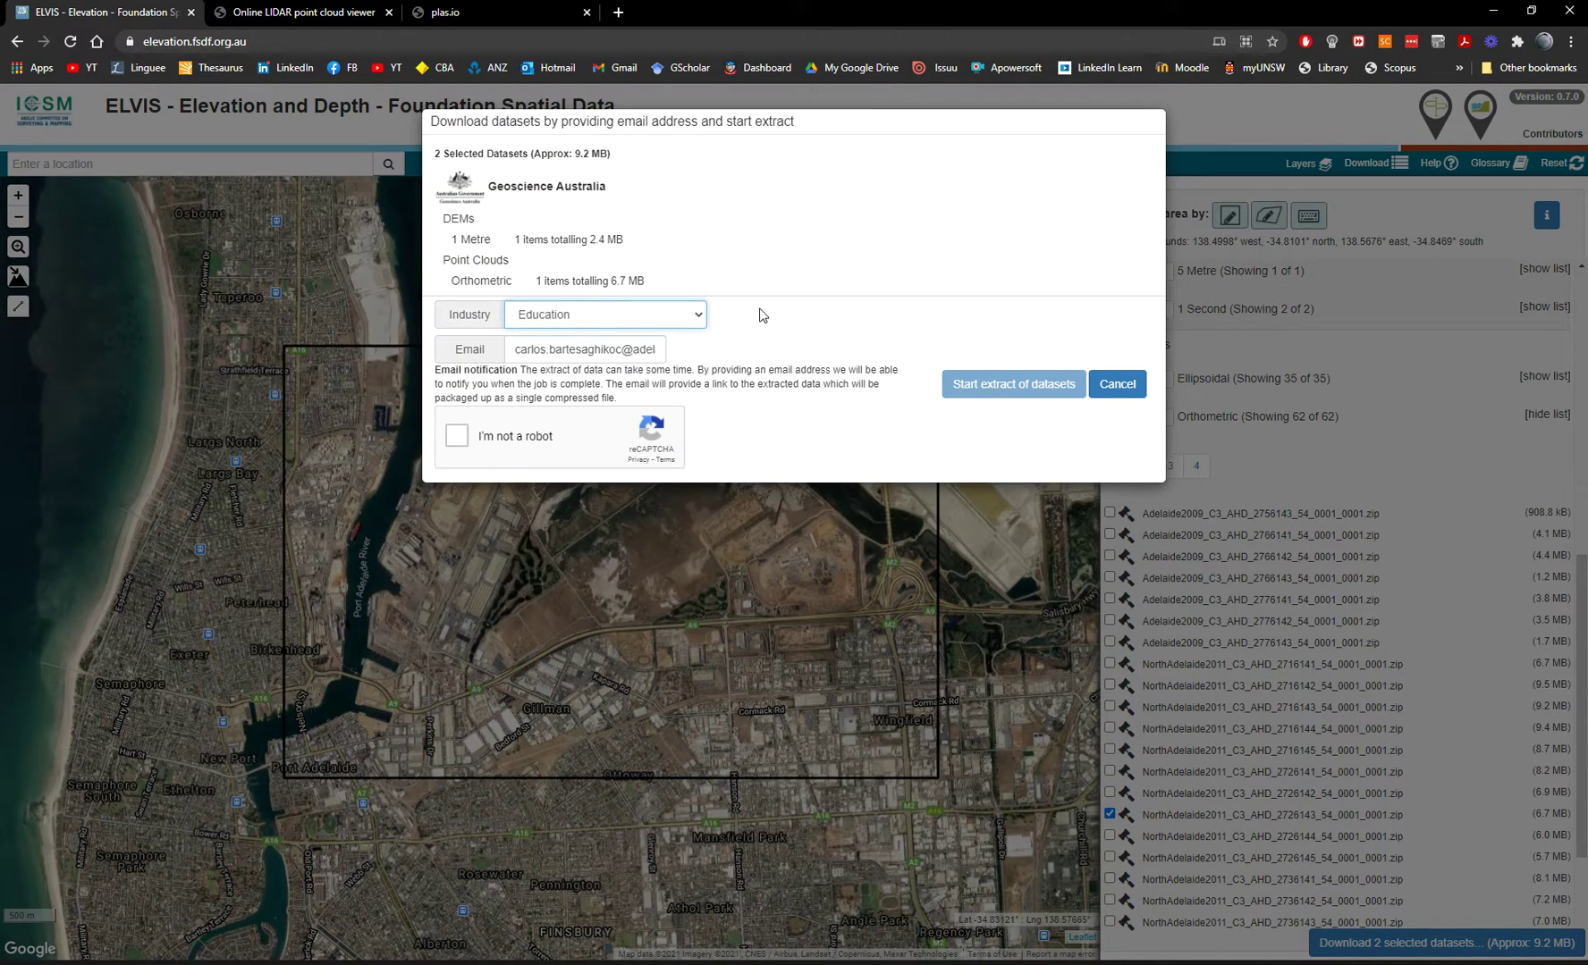
pyautogui.click(457, 436)
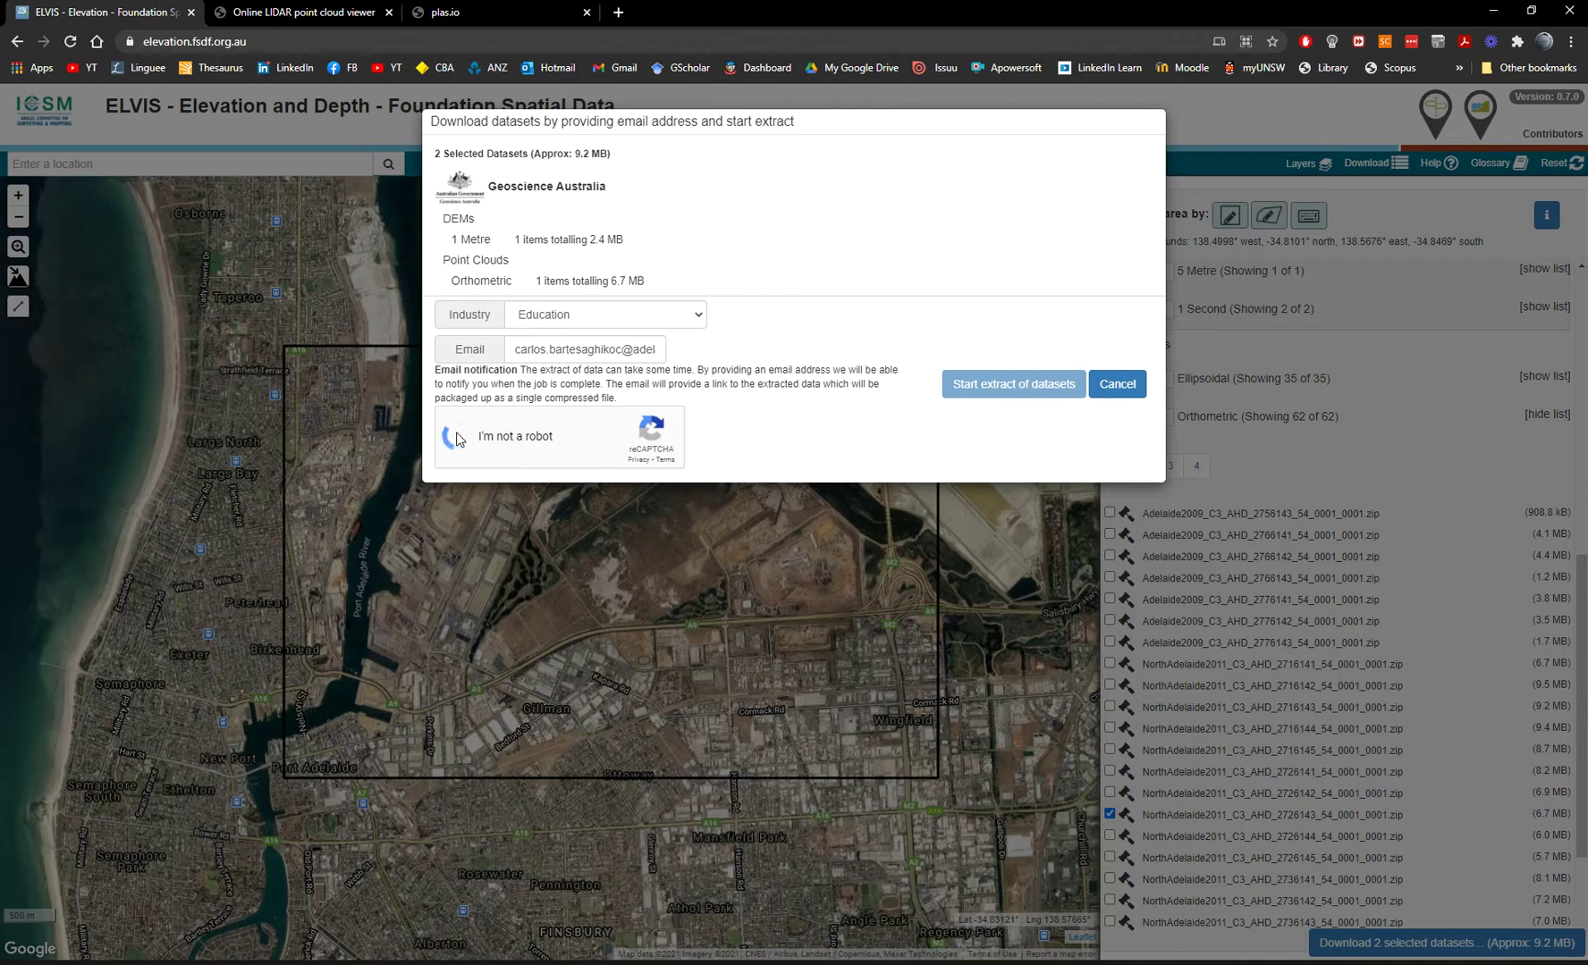
pyautogui.click(984, 384)
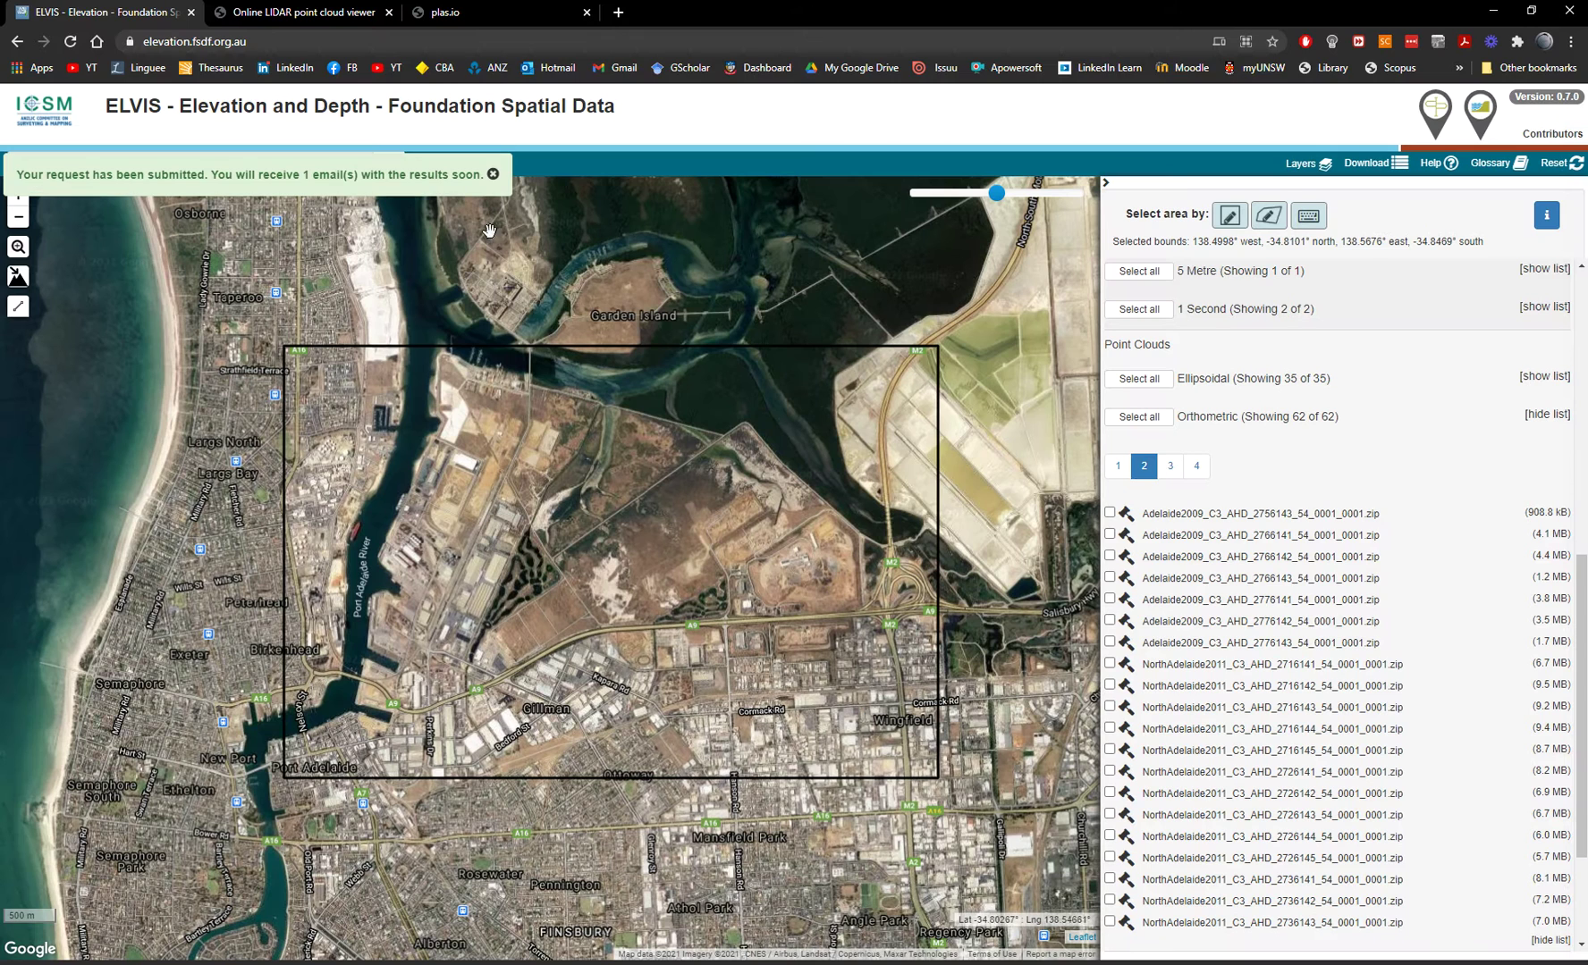
# Dismiss the request-submitted notice and return to the Ellipsoidal folder in File Explorer
pyautogui.click(493, 174)
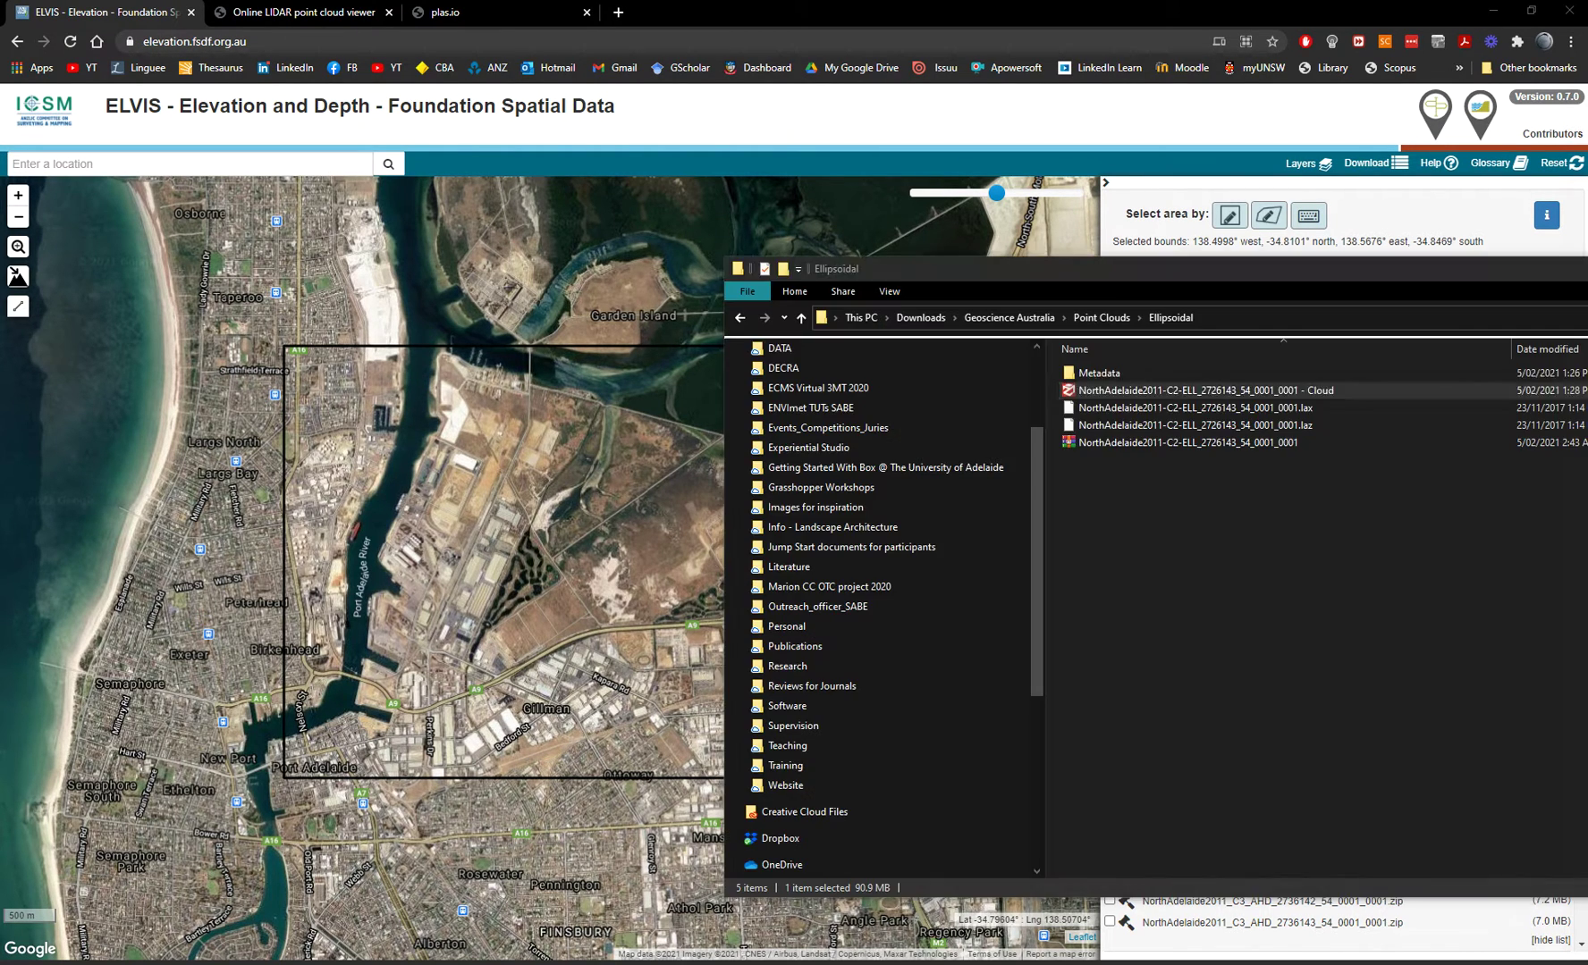
pyautogui.hotkey('alt', 'Tab')
pyautogui.click(1237, 504)
# Extract the DATA_3016462 archive into Downloads
pyautogui.moveTo(1183, 490); pyautogui.dragTo(1113, 394)
pyautogui.click(1177, 514)
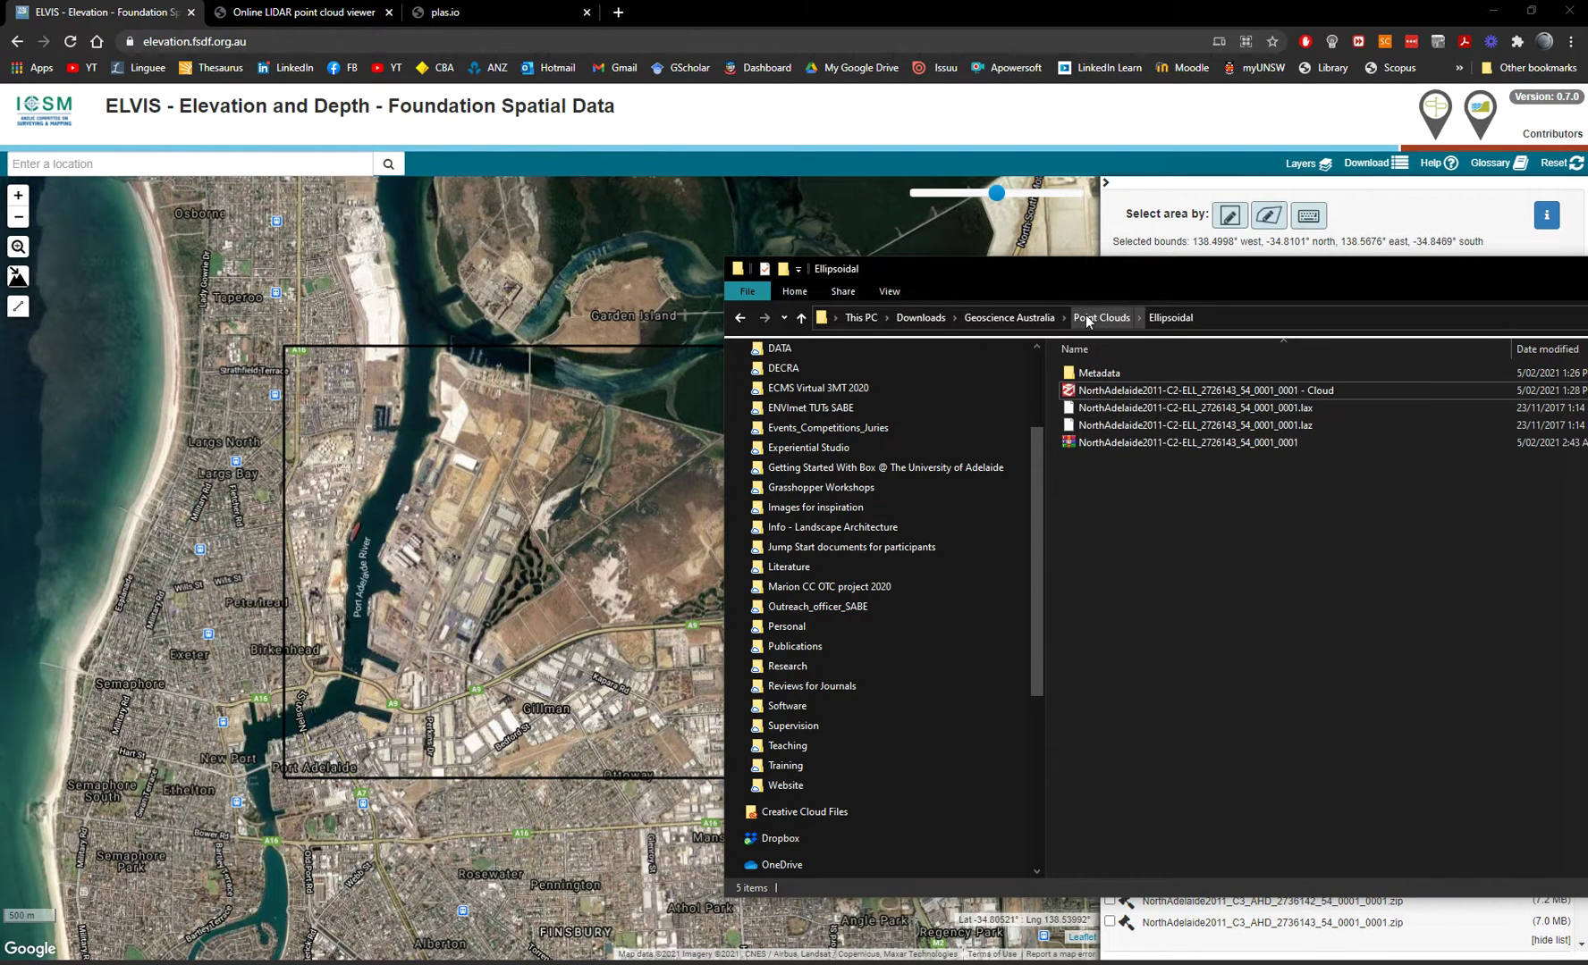
pyautogui.click(1009, 318)
pyautogui.click(921, 317)
pyautogui.click(1126, 399)
pyautogui.rightClick(1128, 400)
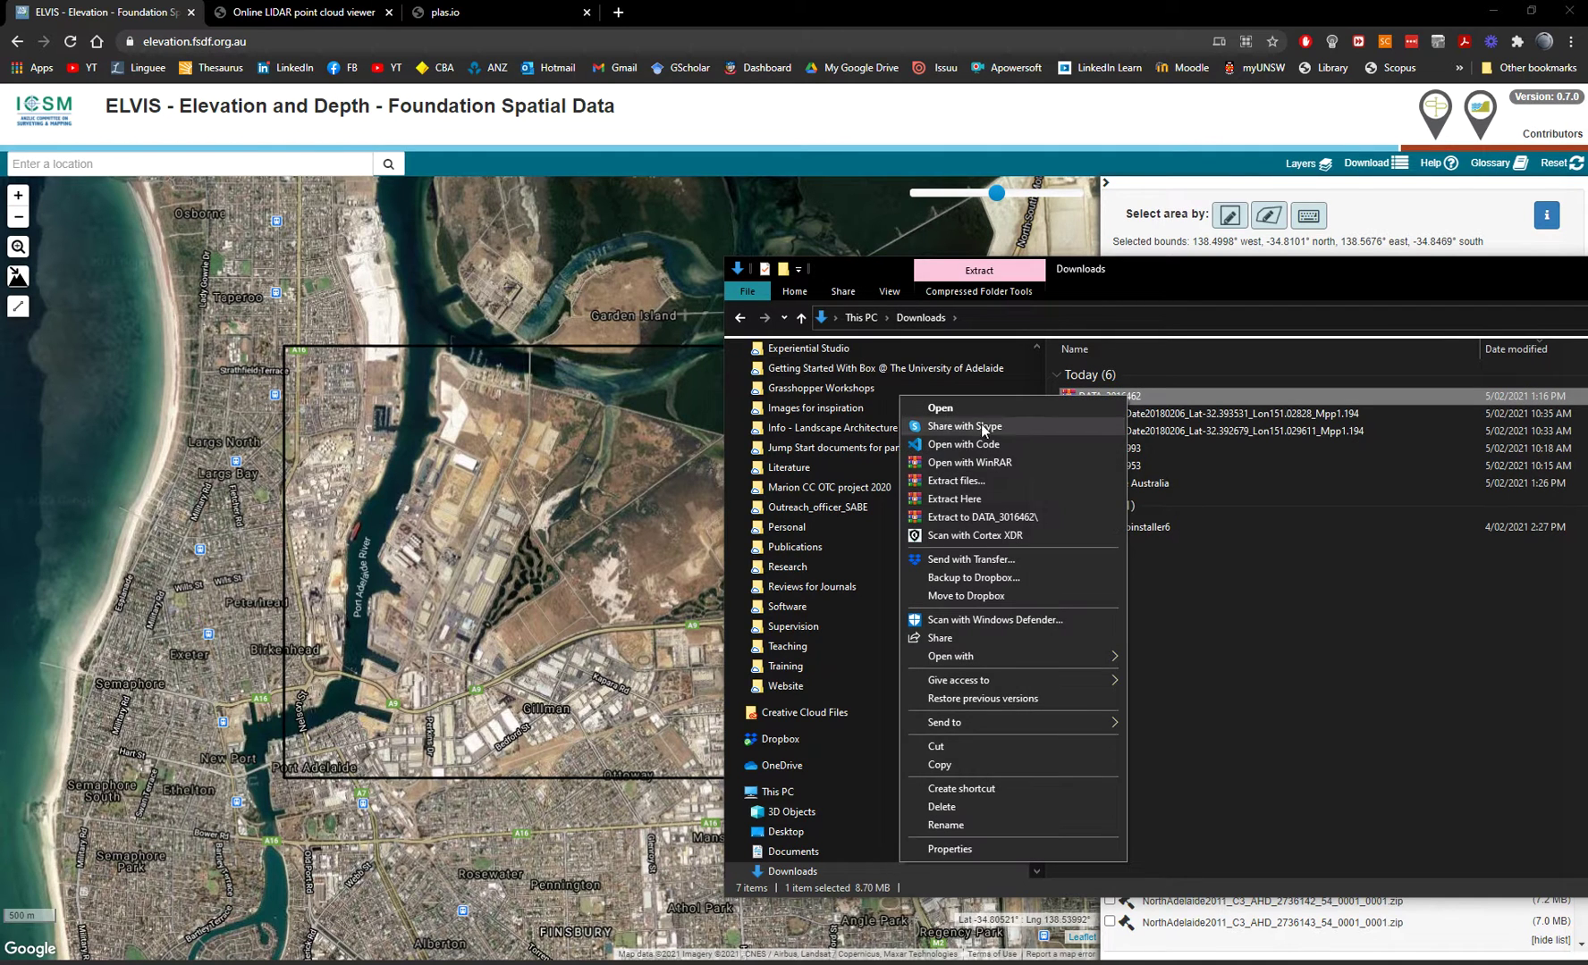
pyautogui.click(954, 498)
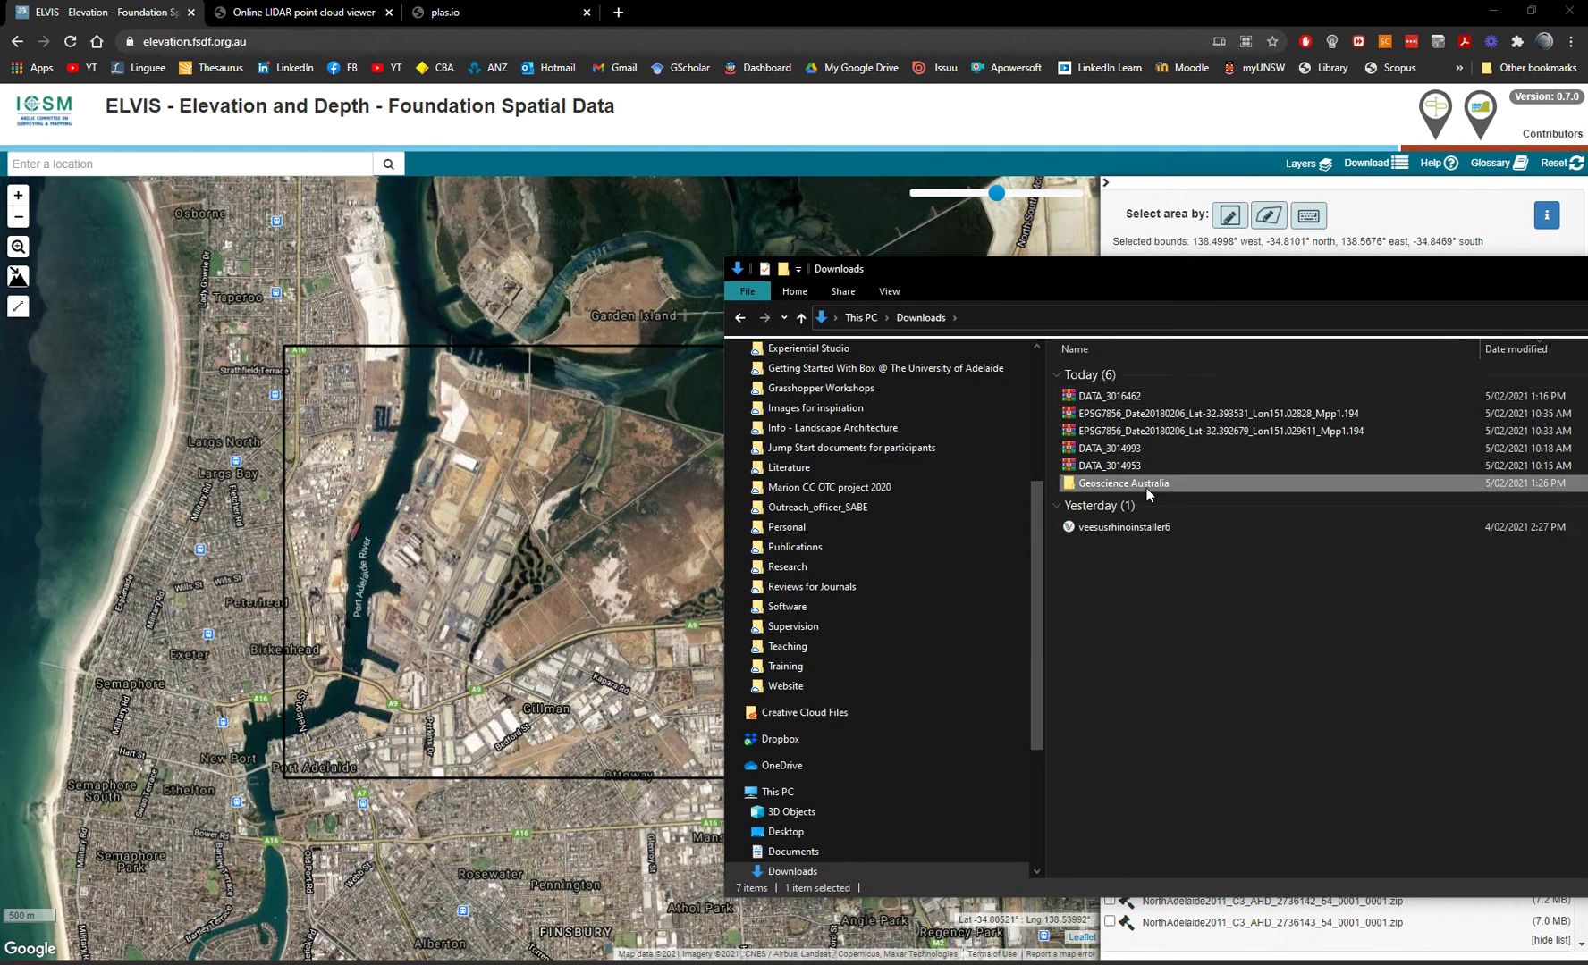
# Extract the Adelaide2013_DEM_2726143_01_001 archive in the DEMs\1 Metre folder
pyautogui.doubleClick(1178, 490)
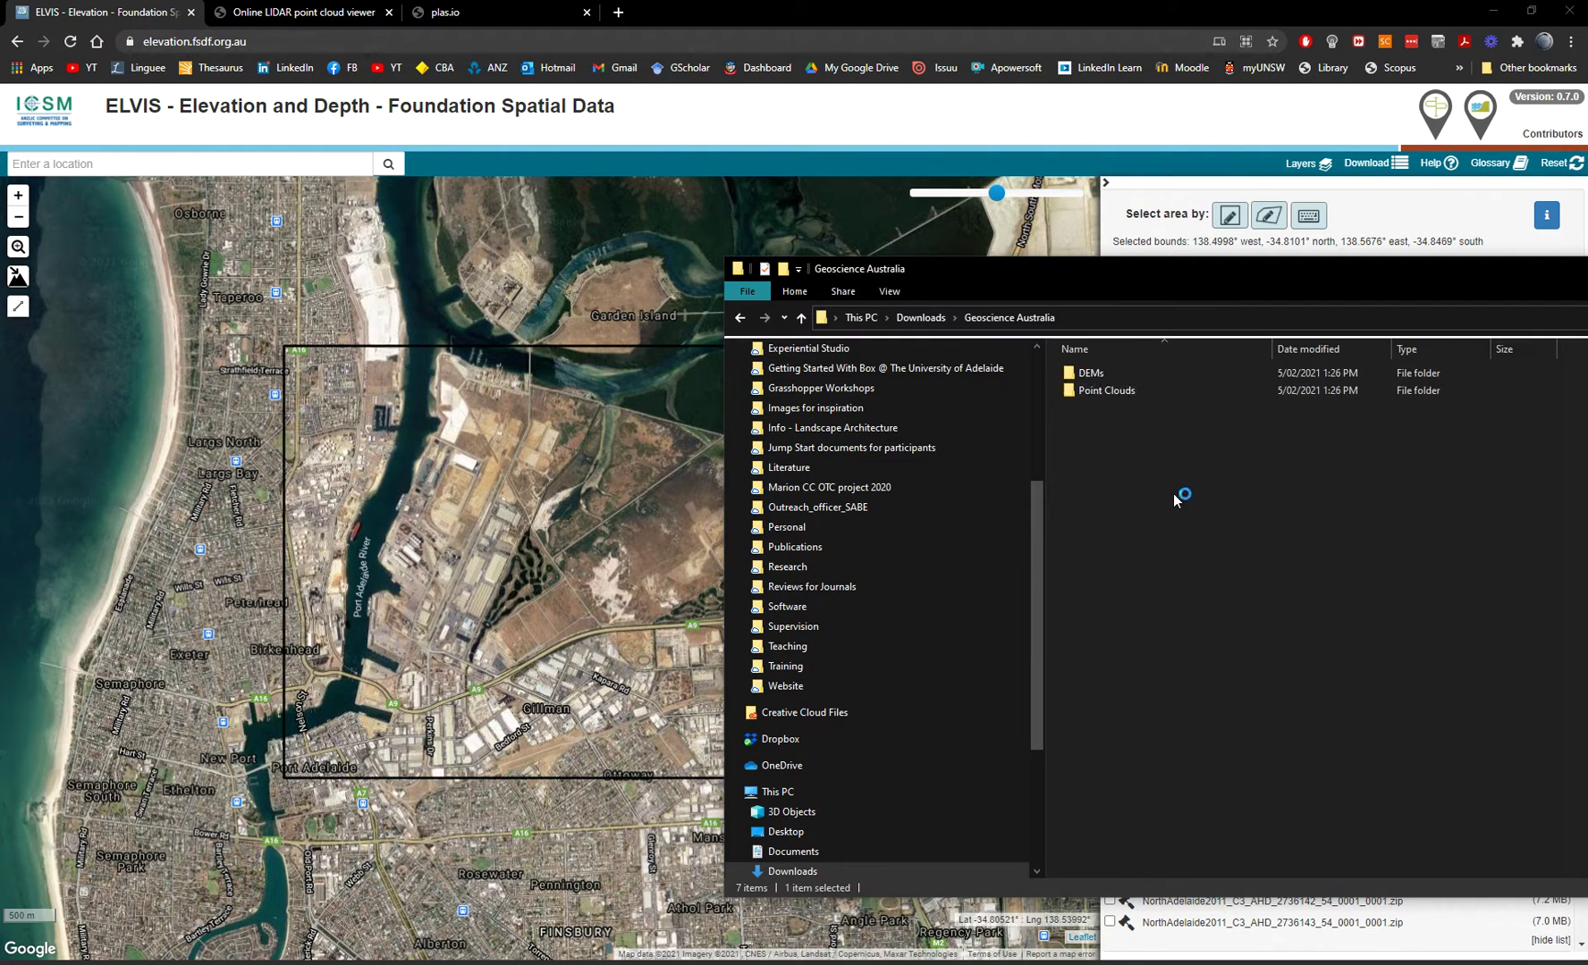
pyautogui.doubleClick(1086, 371)
pyautogui.click(1095, 373)
pyautogui.doubleClick(1095, 373)
pyautogui.rightClick(1120, 376)
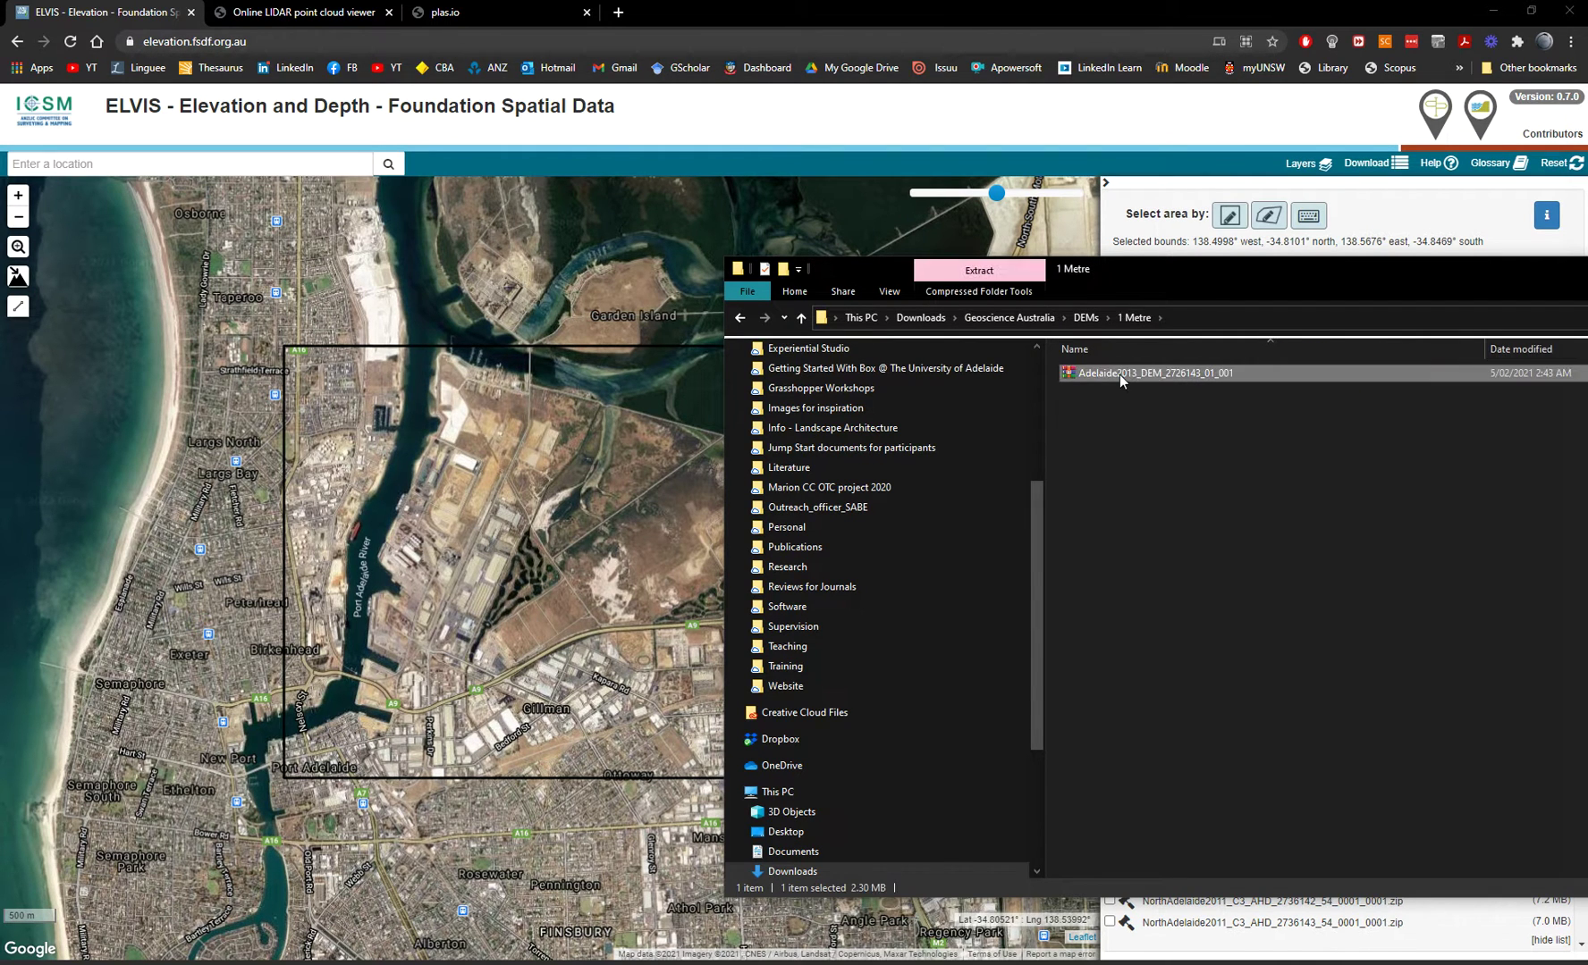
pyautogui.click(893, 480)
# Delete the exported Cloud LAS file from Point Clouds\Ellipsoidal, keeping the .laz file
pyautogui.click(742, 320)
pyautogui.click(742, 320)
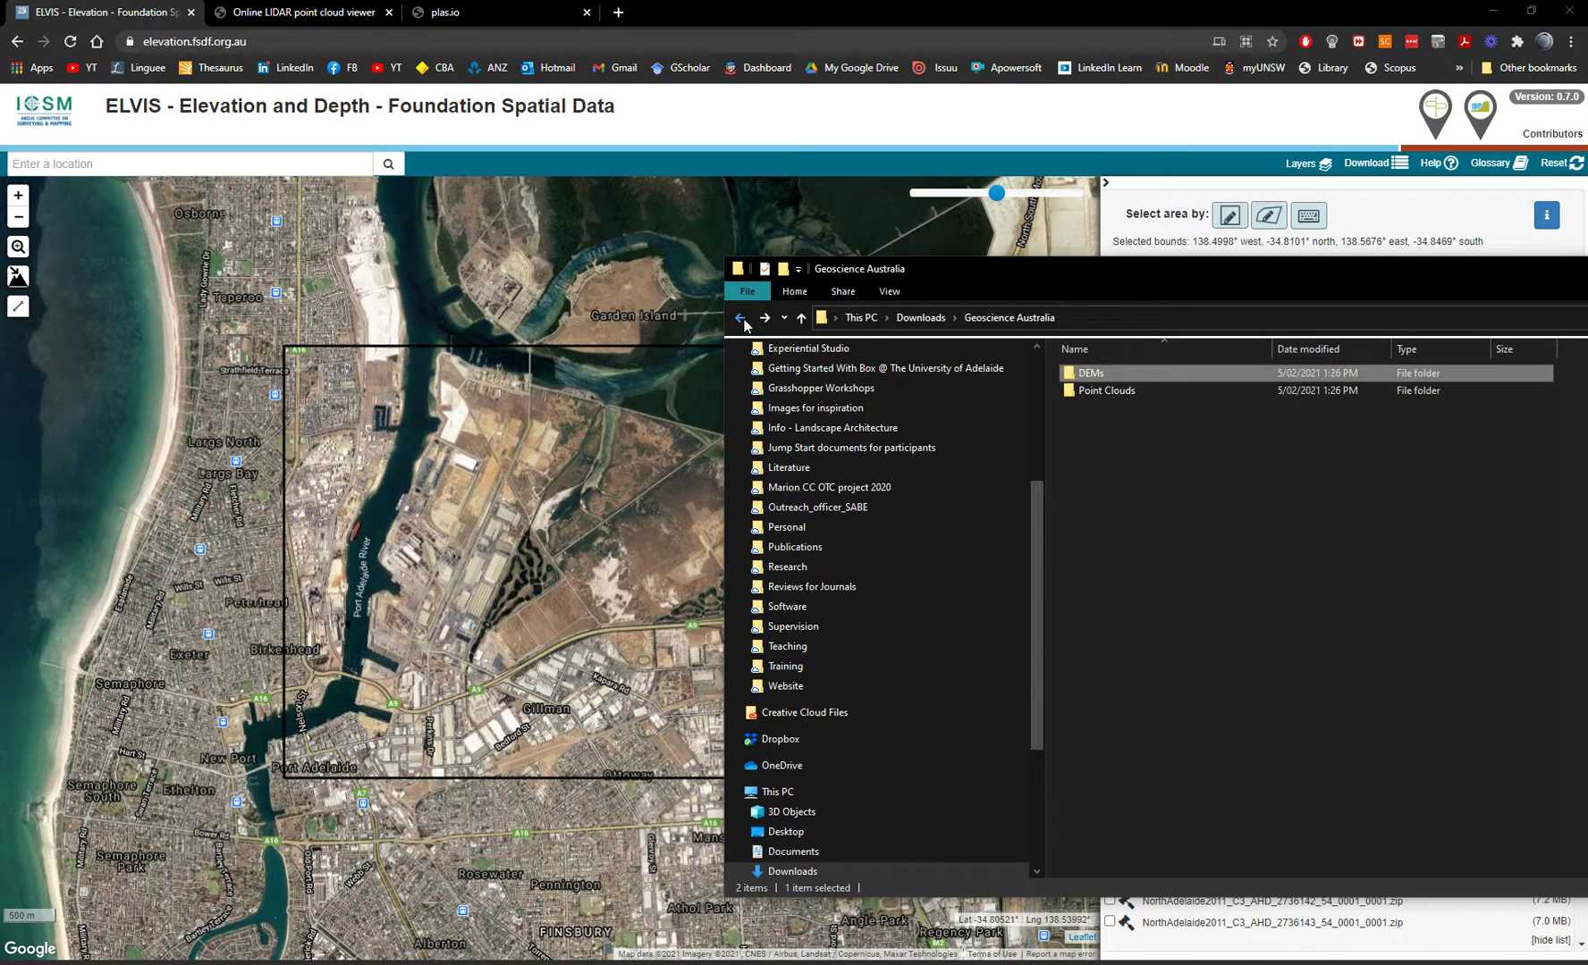
pyautogui.doubleClick(1108, 389)
pyautogui.moveTo(1162, 270); pyautogui.dragTo(670, 254)
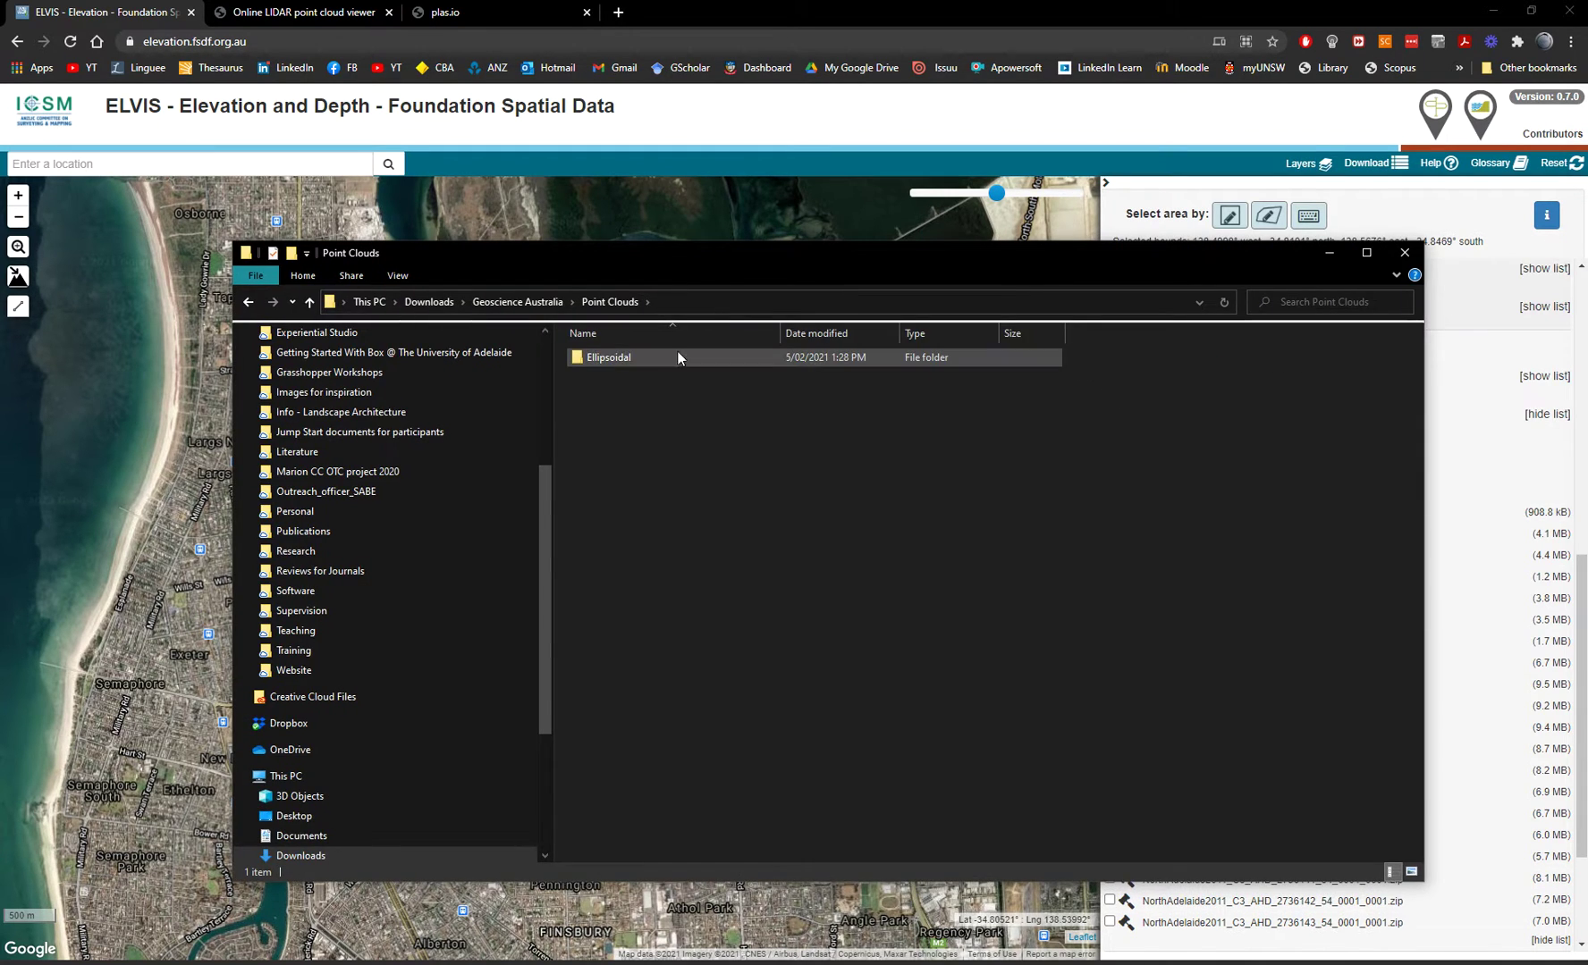
pyautogui.doubleClick(611, 358)
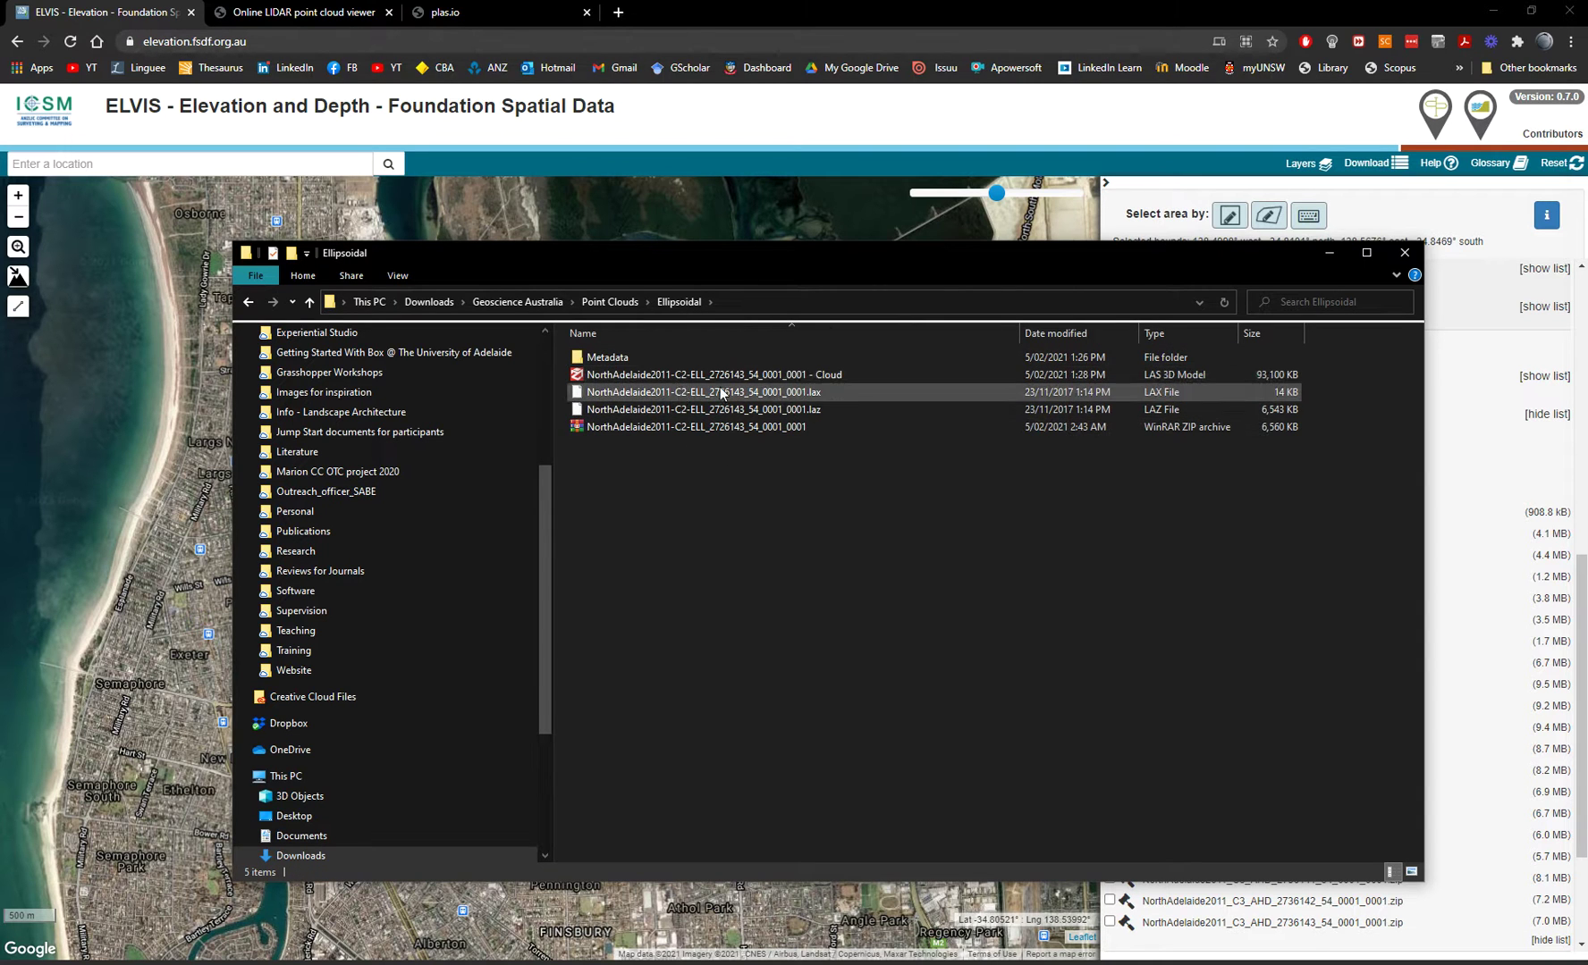
pyautogui.click(777, 374)
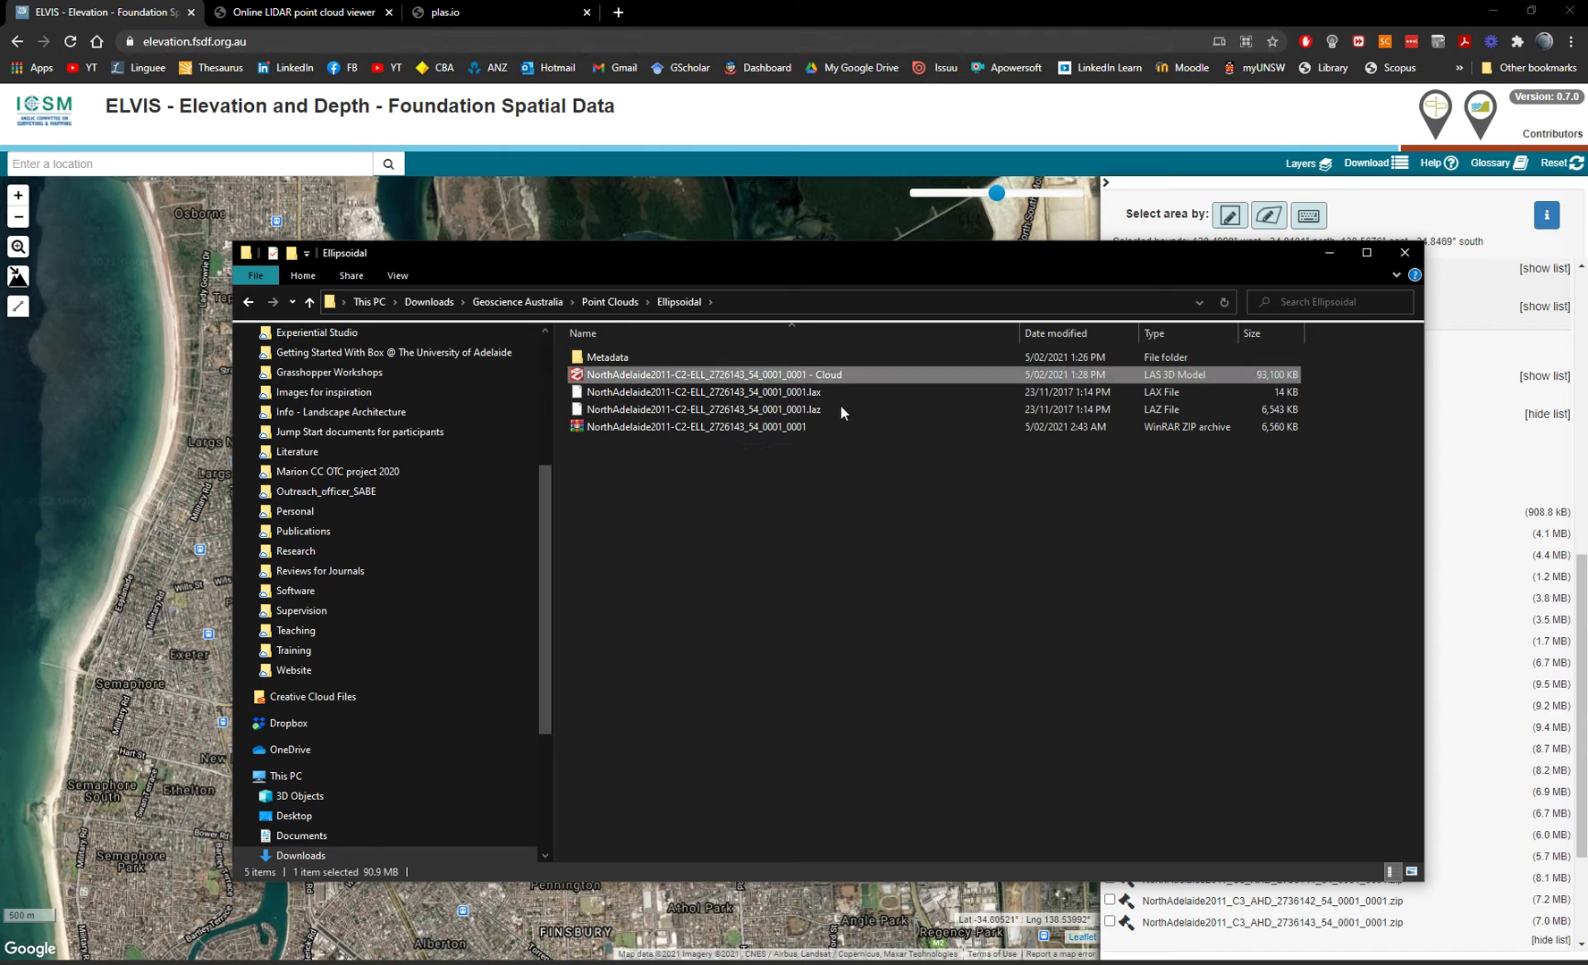
pyautogui.press('Delete')
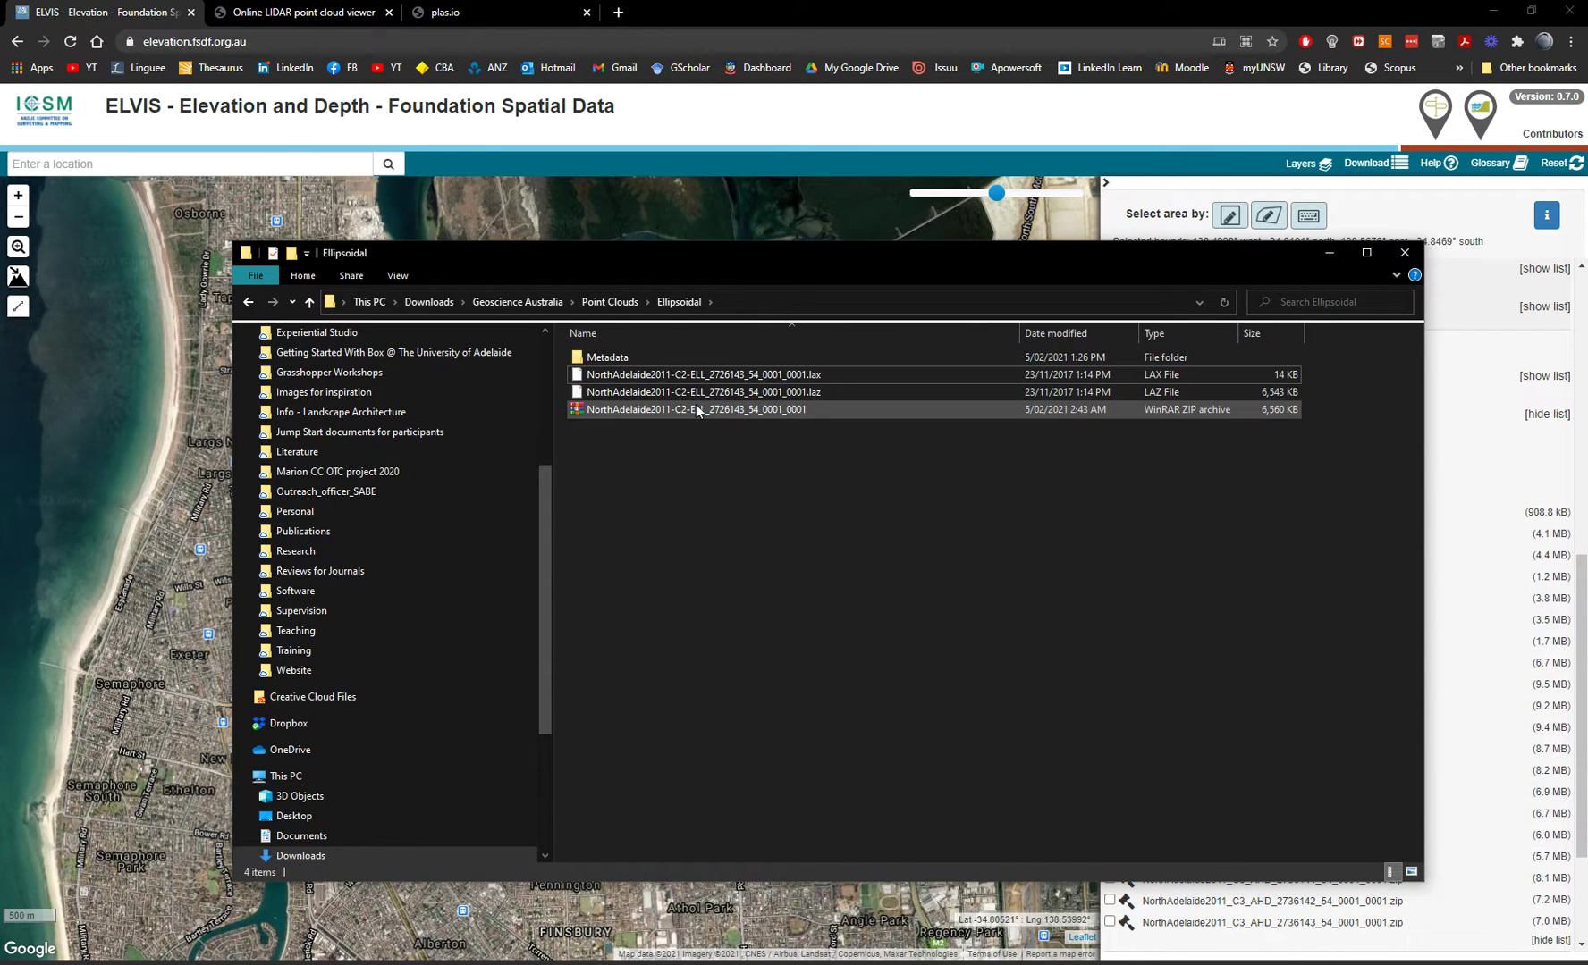
pyautogui.click(820, 392)
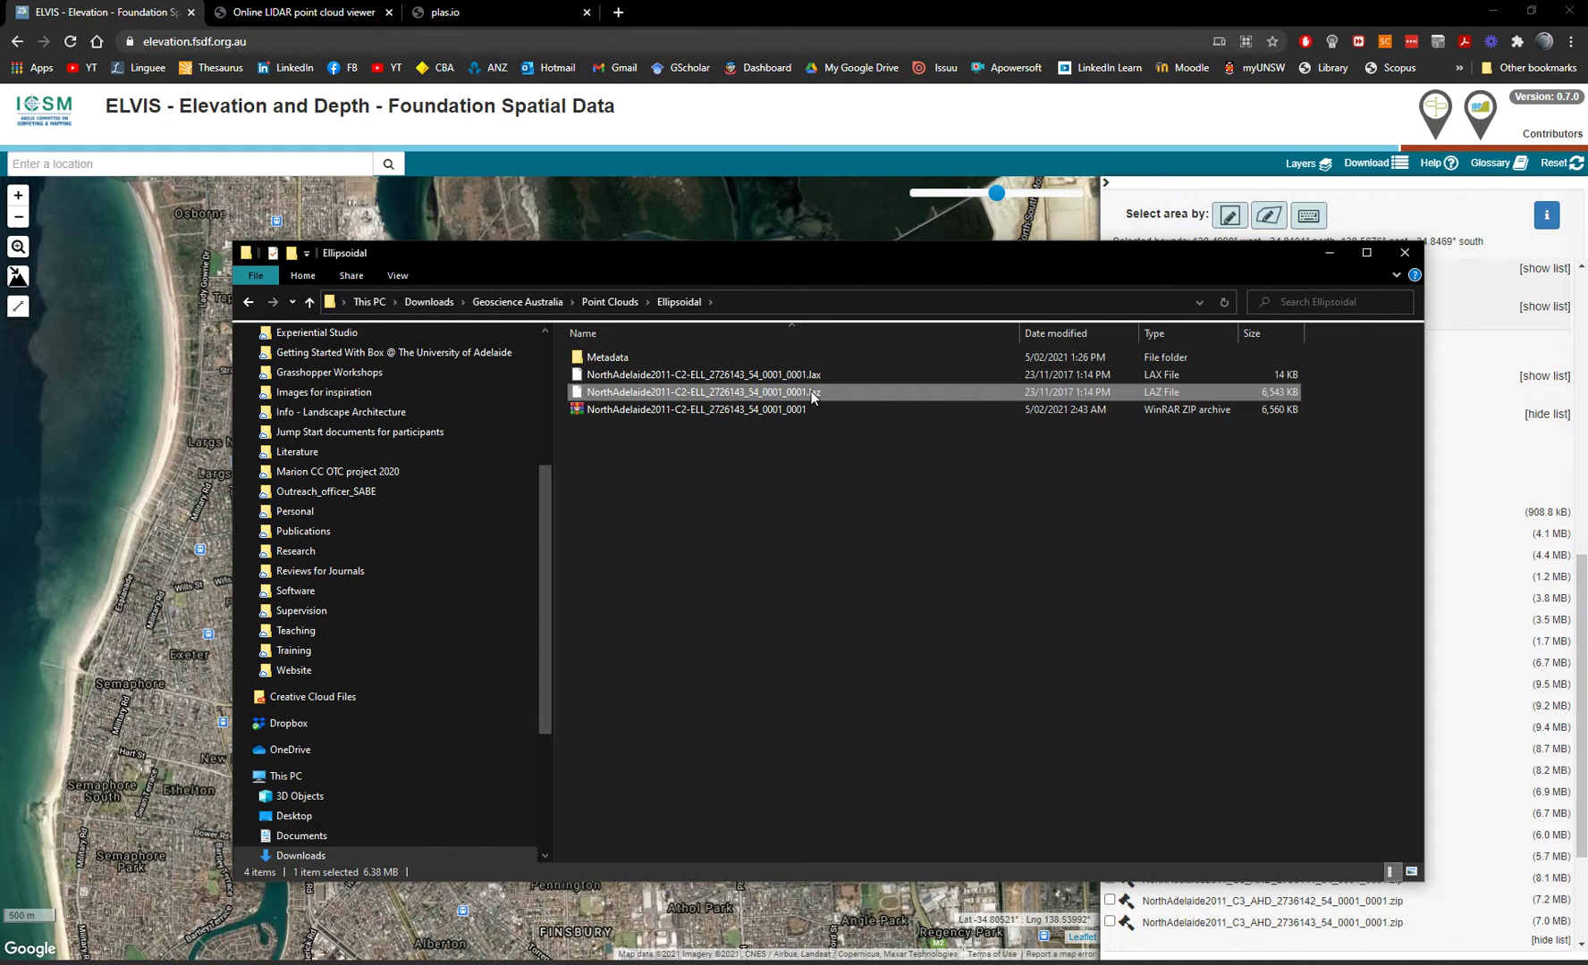
pyautogui.click(828, 490)
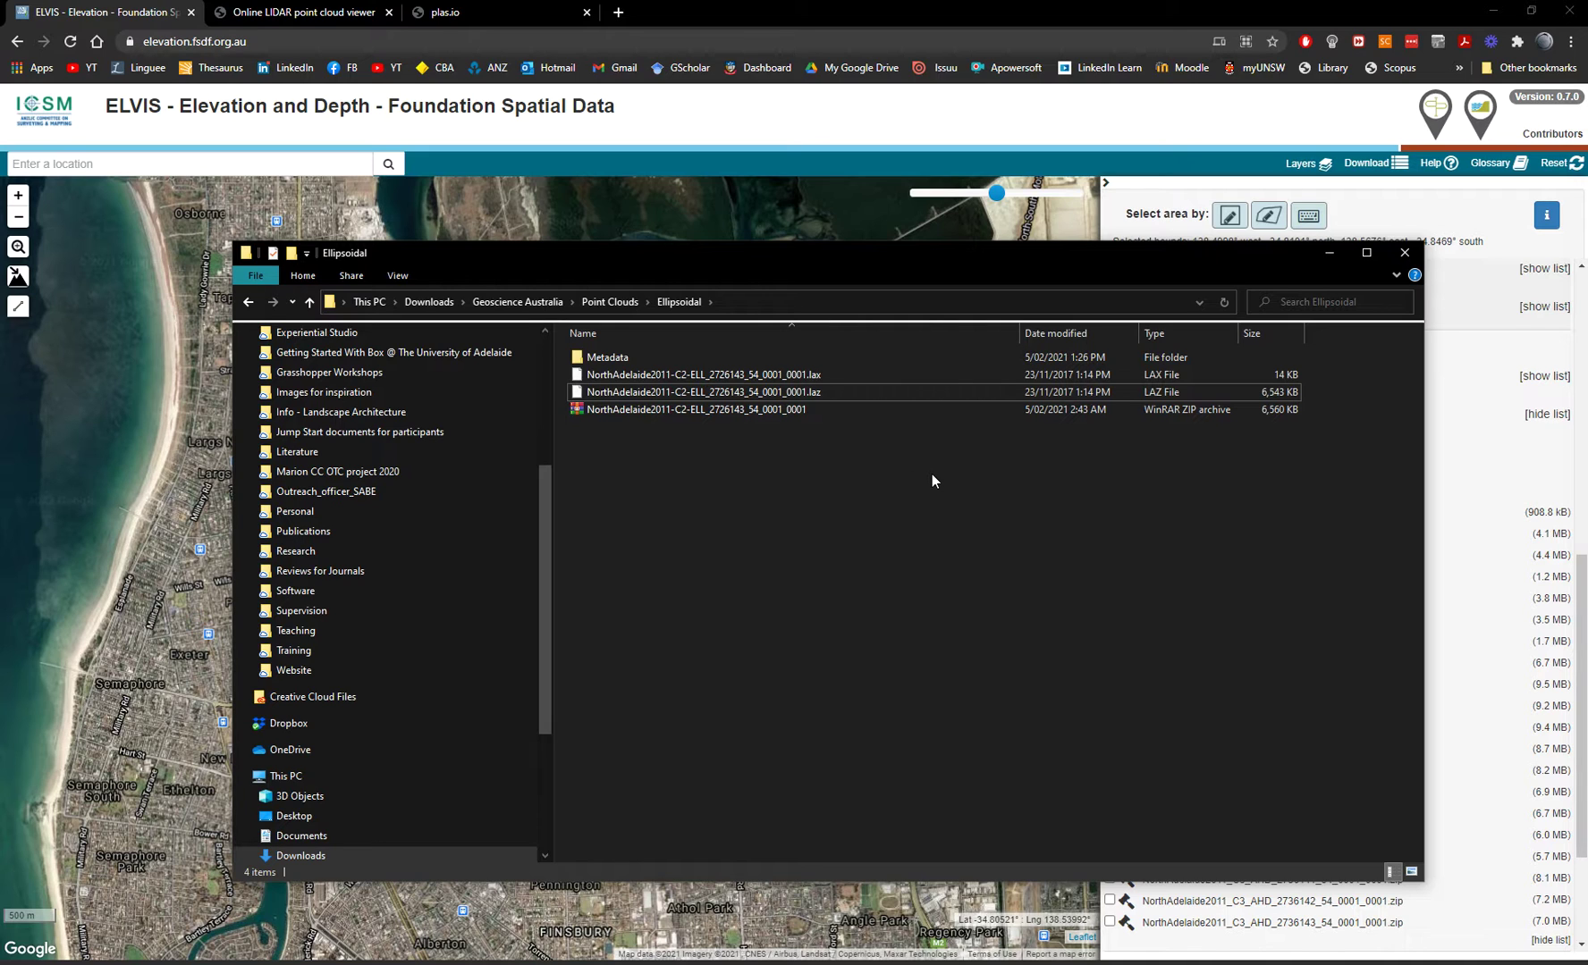
# Open the NorthAdelaide2011 tile 2726143 .laz in CloudCompare, accepting the last-input global shift
pyautogui.moveTo(404, 18)
pyautogui.click(404, 18)
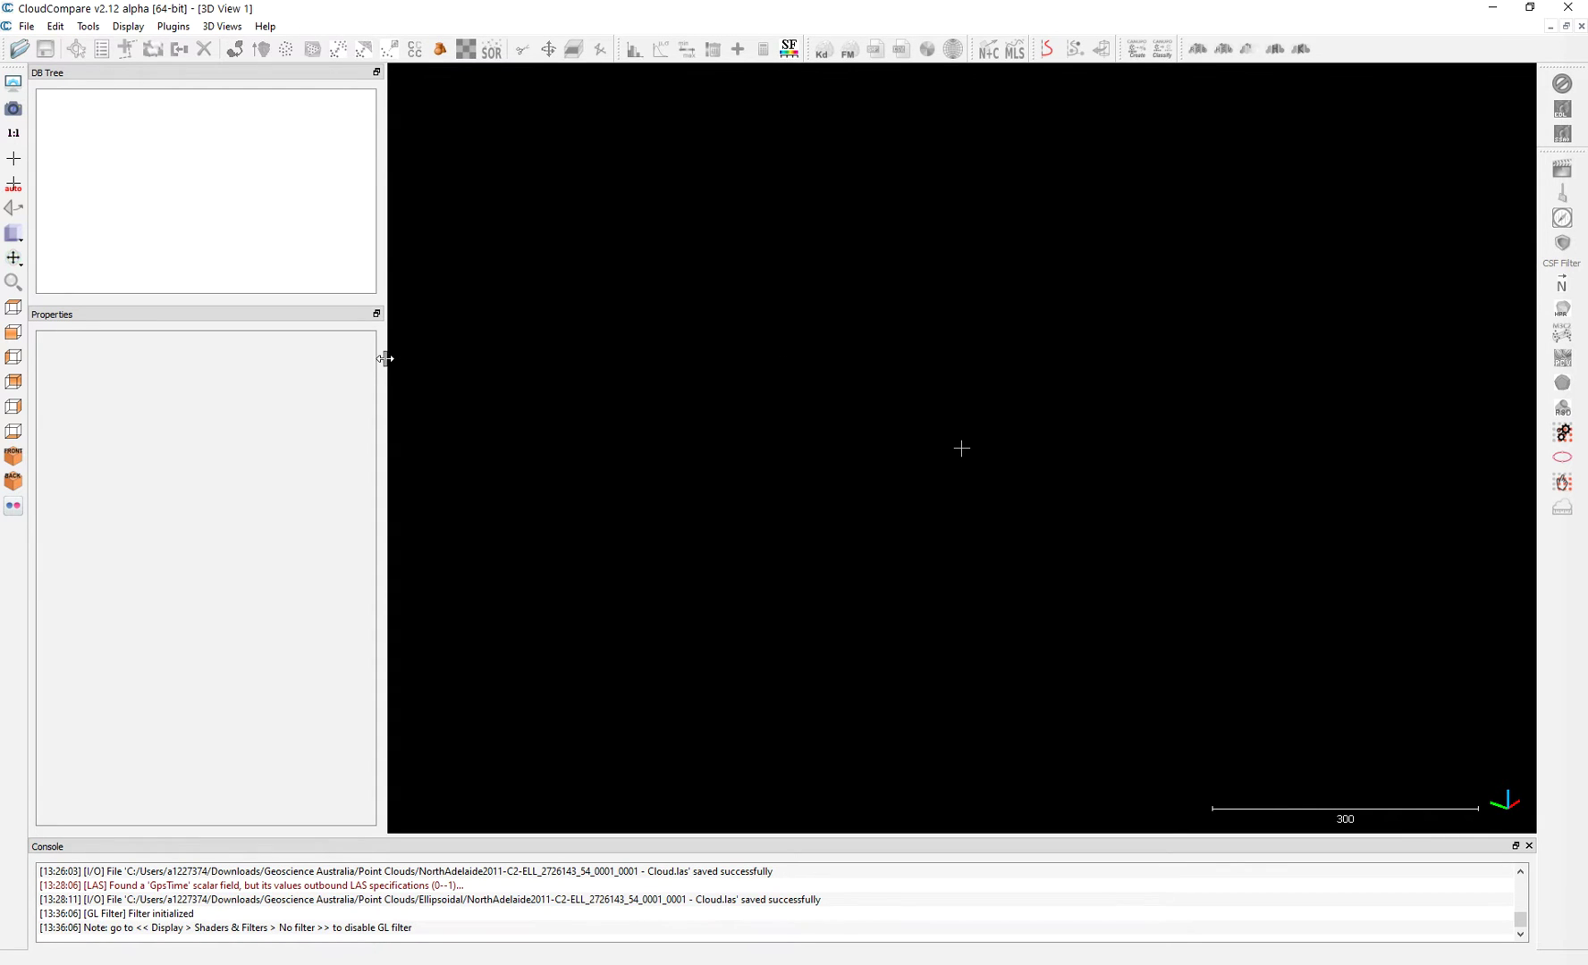
pyautogui.moveTo(384, 359); pyautogui.dragTo(376, 359)
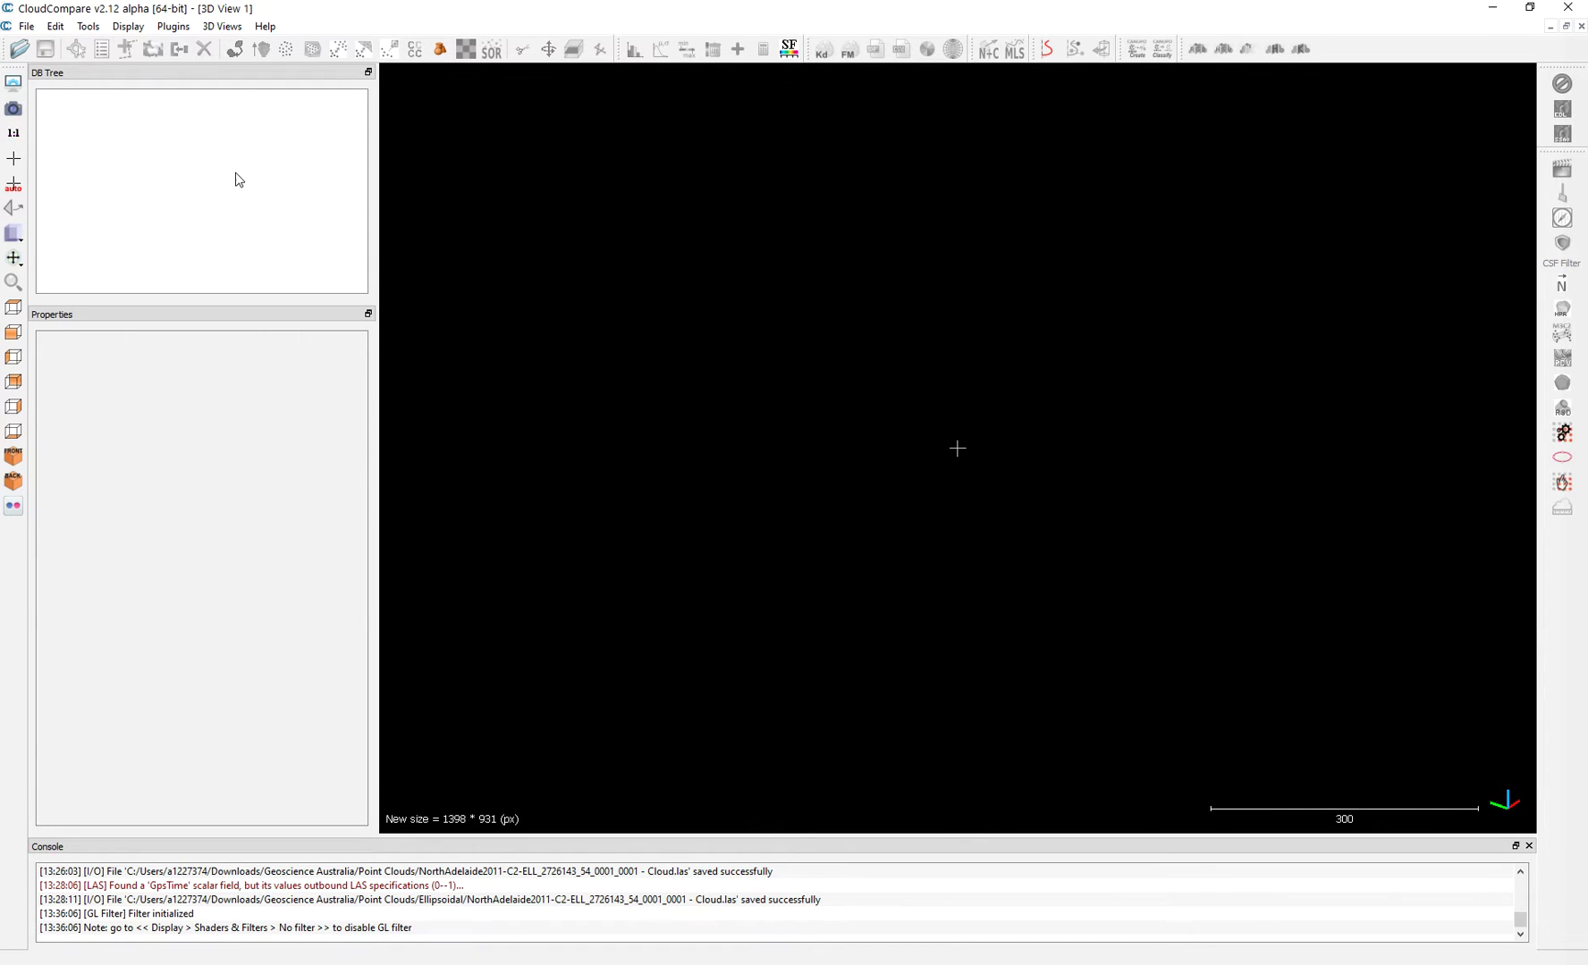
pyautogui.click(18, 48)
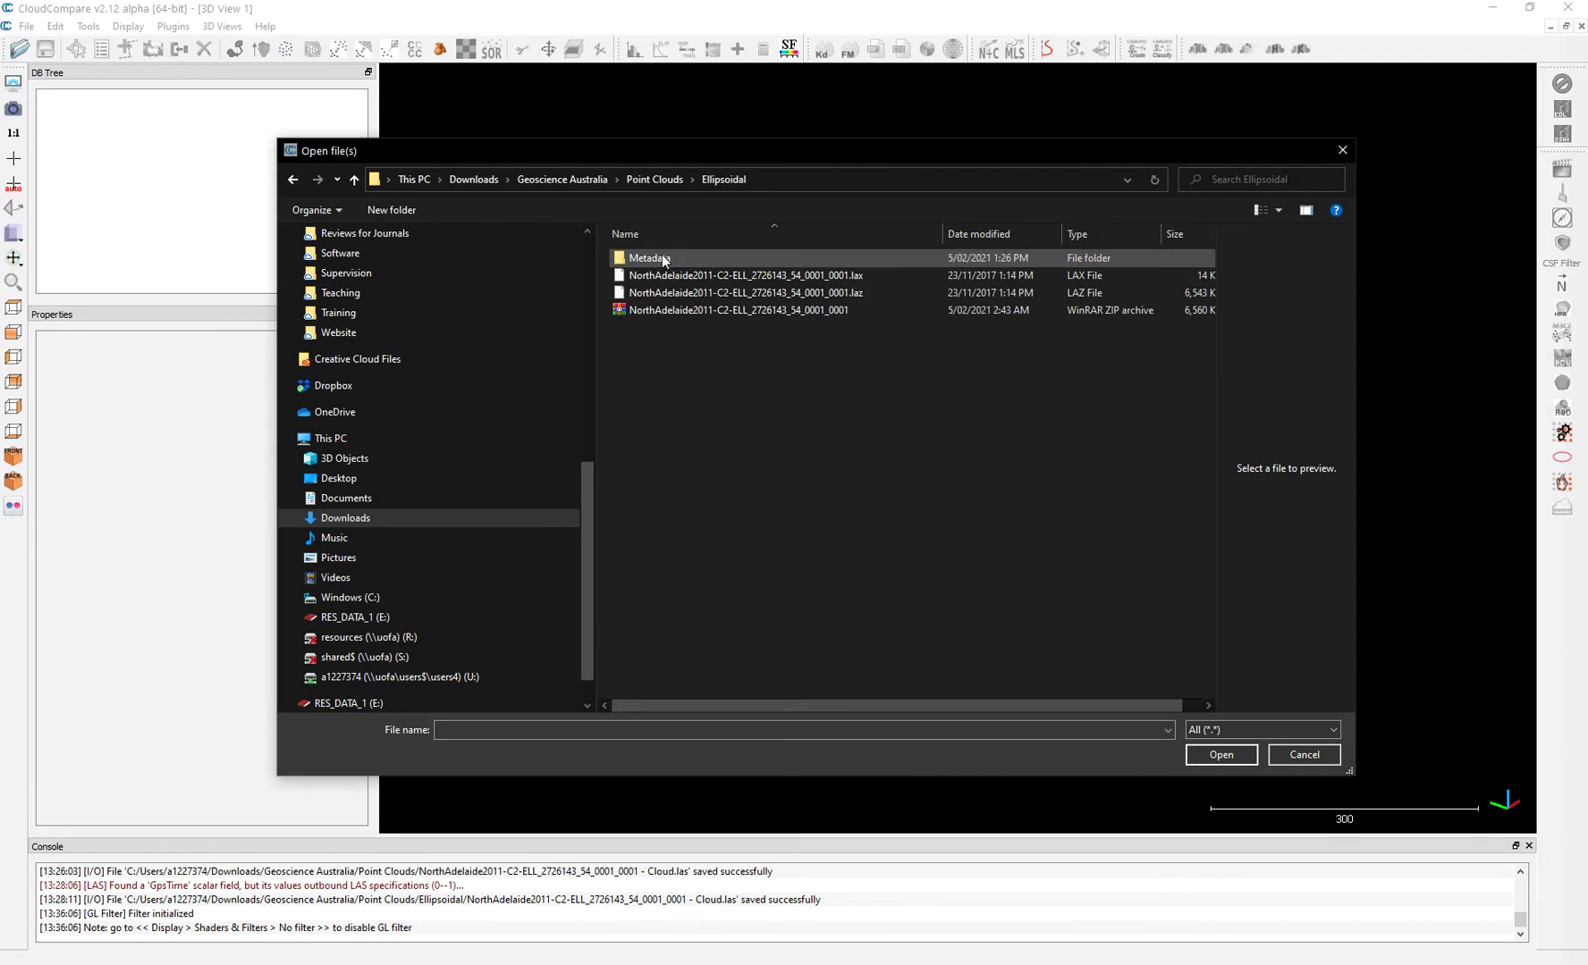
pyautogui.click(862, 290)
pyautogui.click(1233, 754)
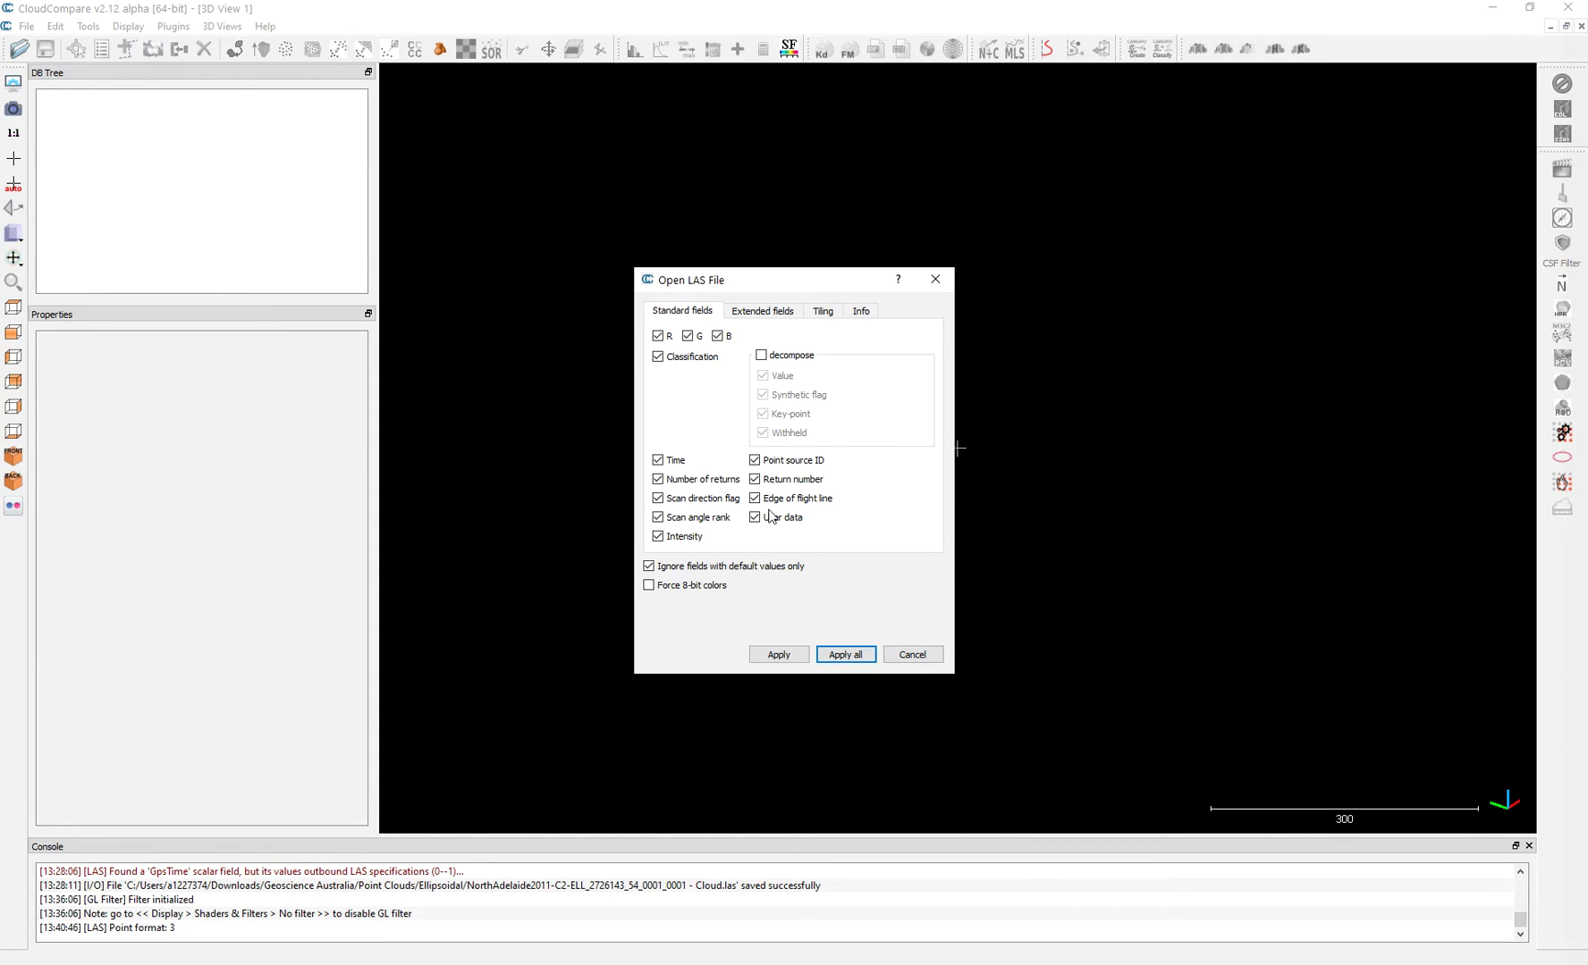
pyautogui.click(862, 656)
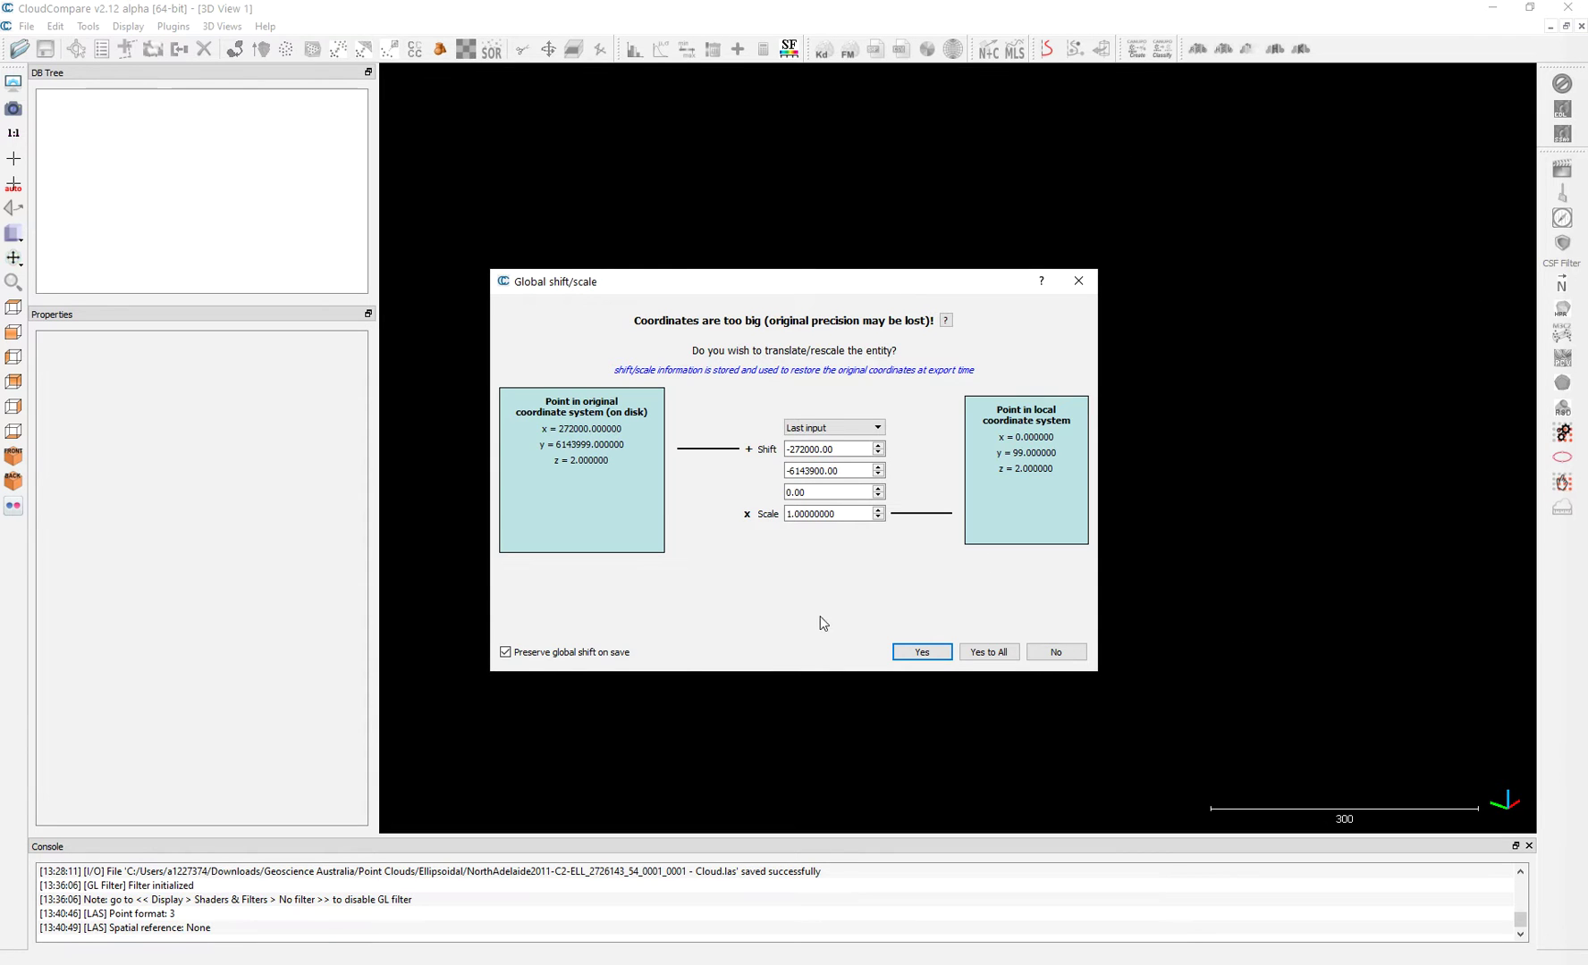
pyautogui.click(1018, 652)
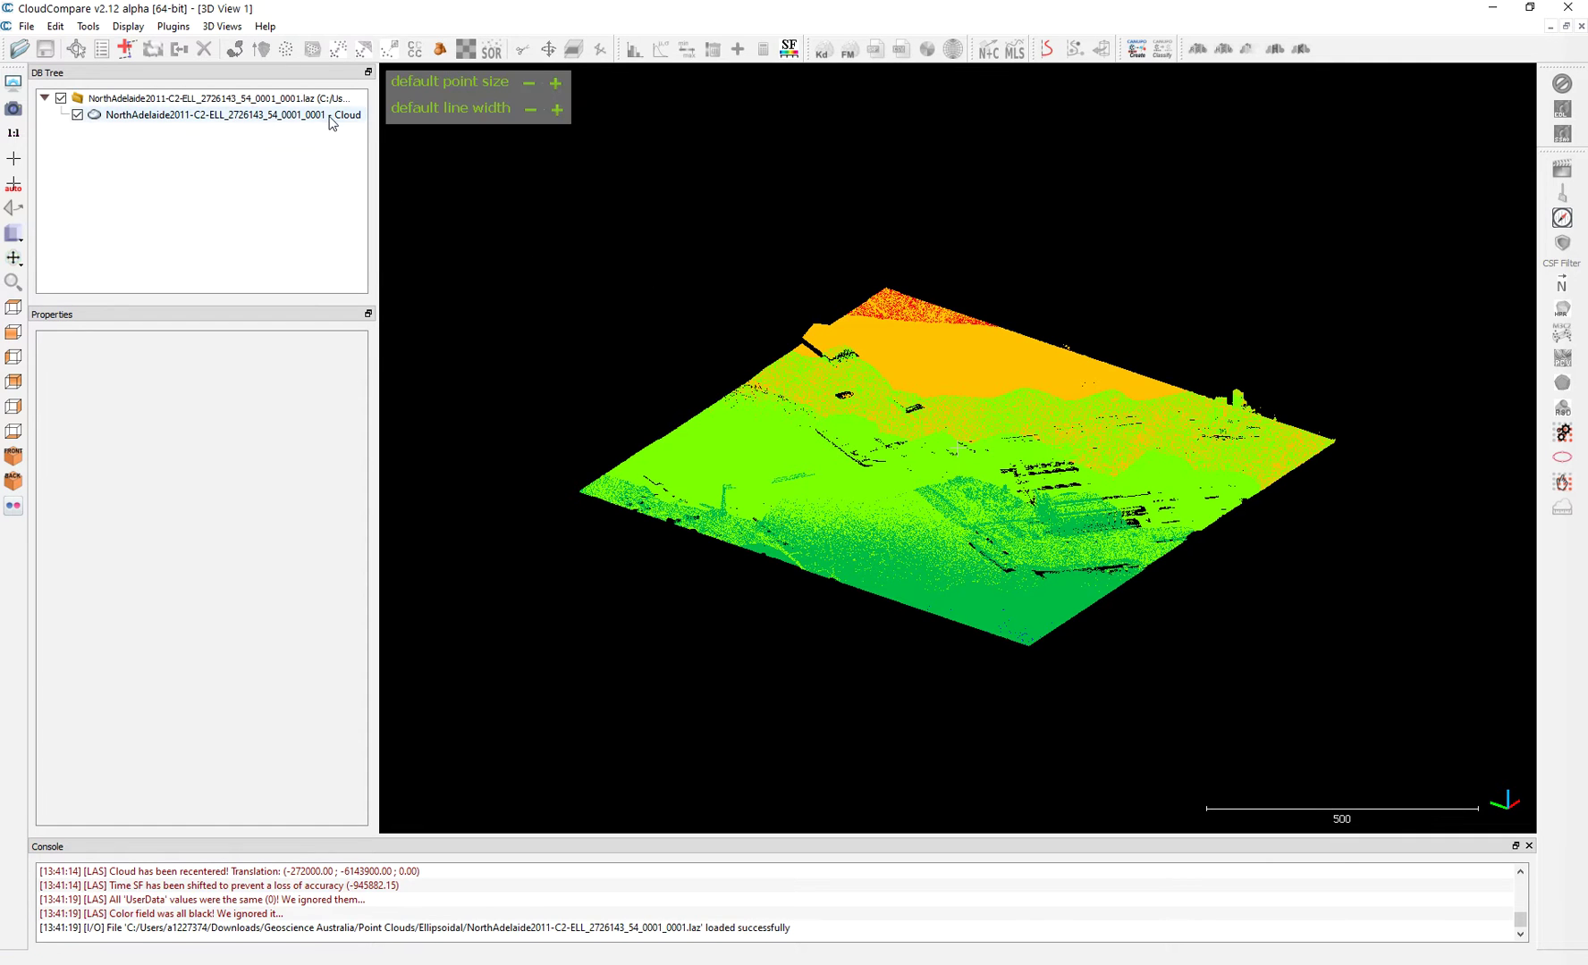
pyautogui.click(19, 49)
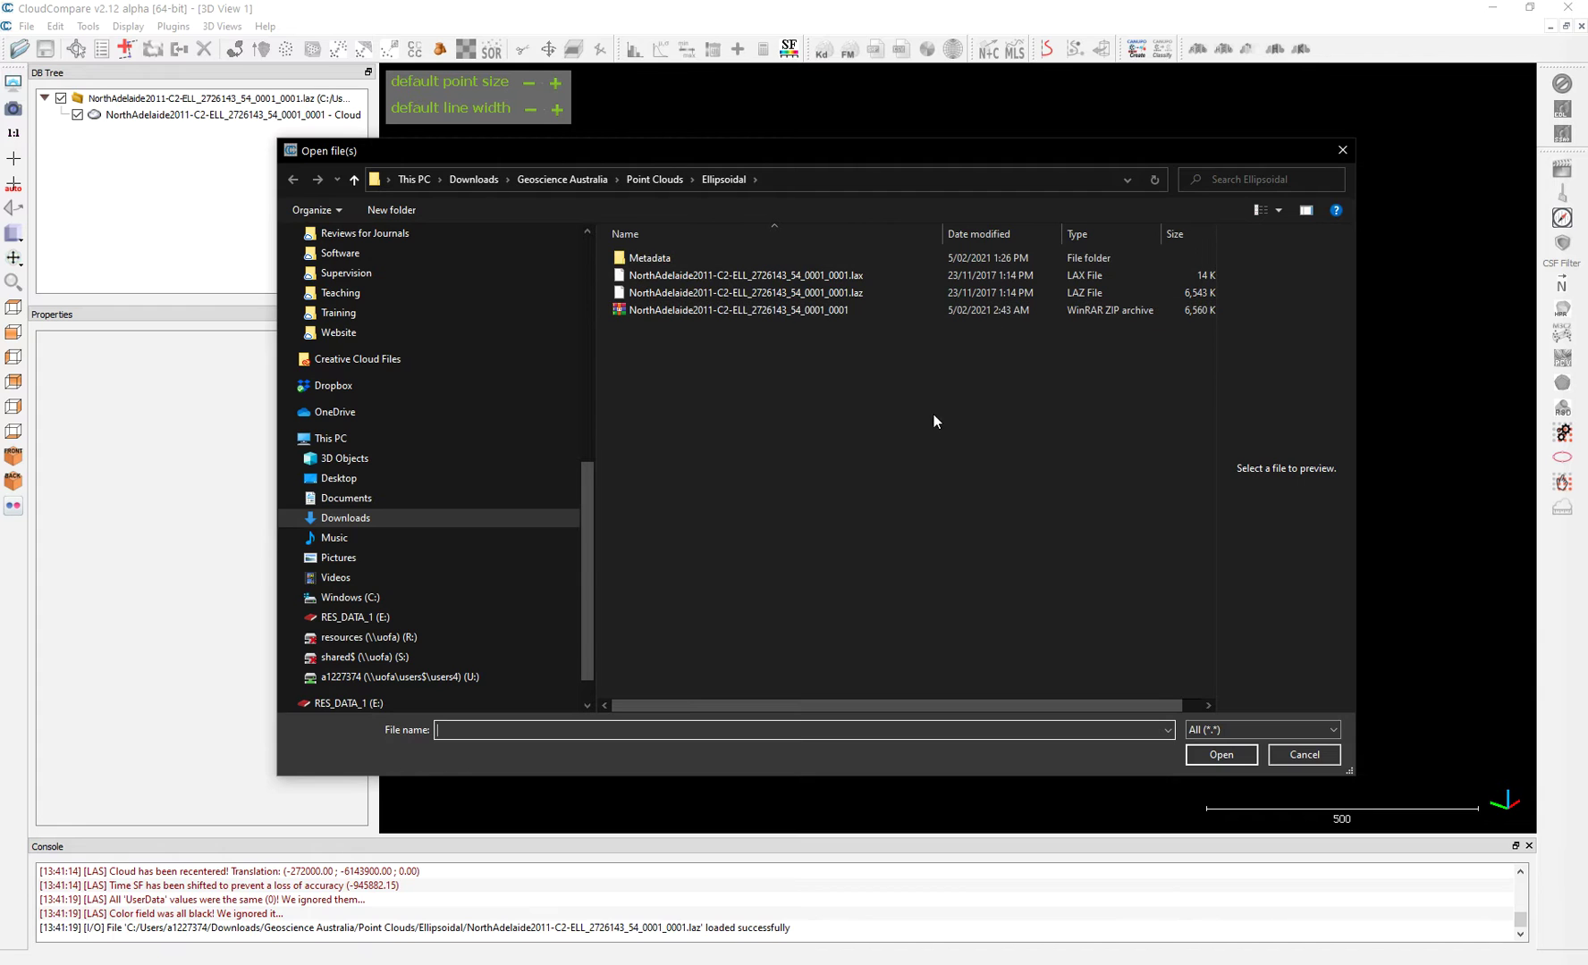
pyautogui.click(777, 297)
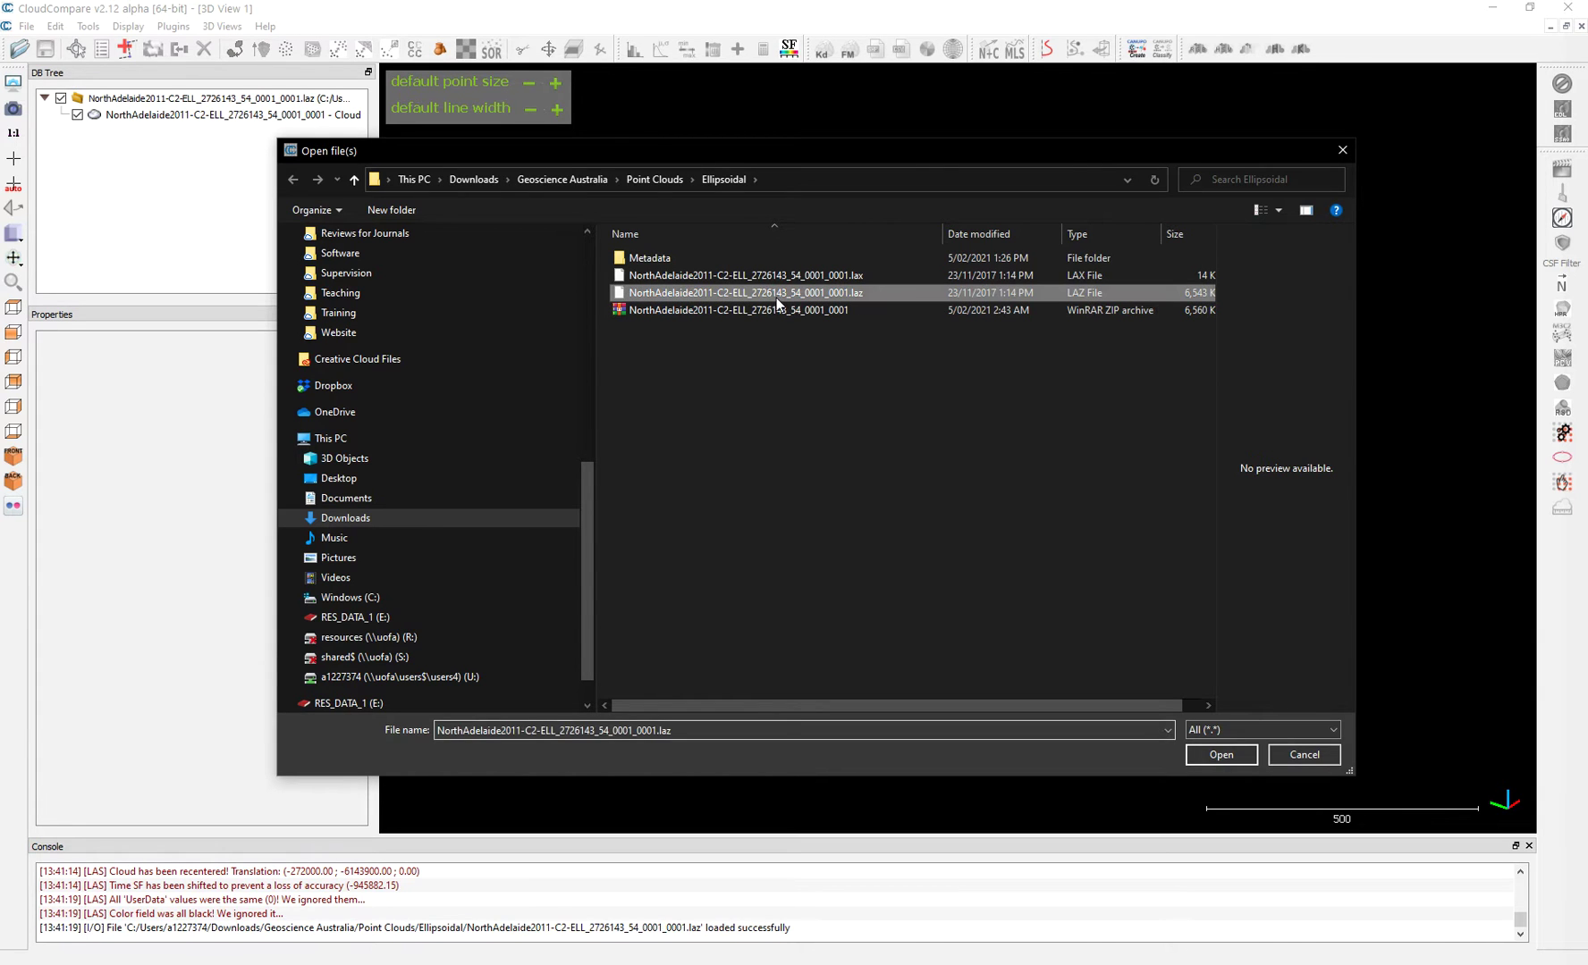
pyautogui.click(1221, 754)
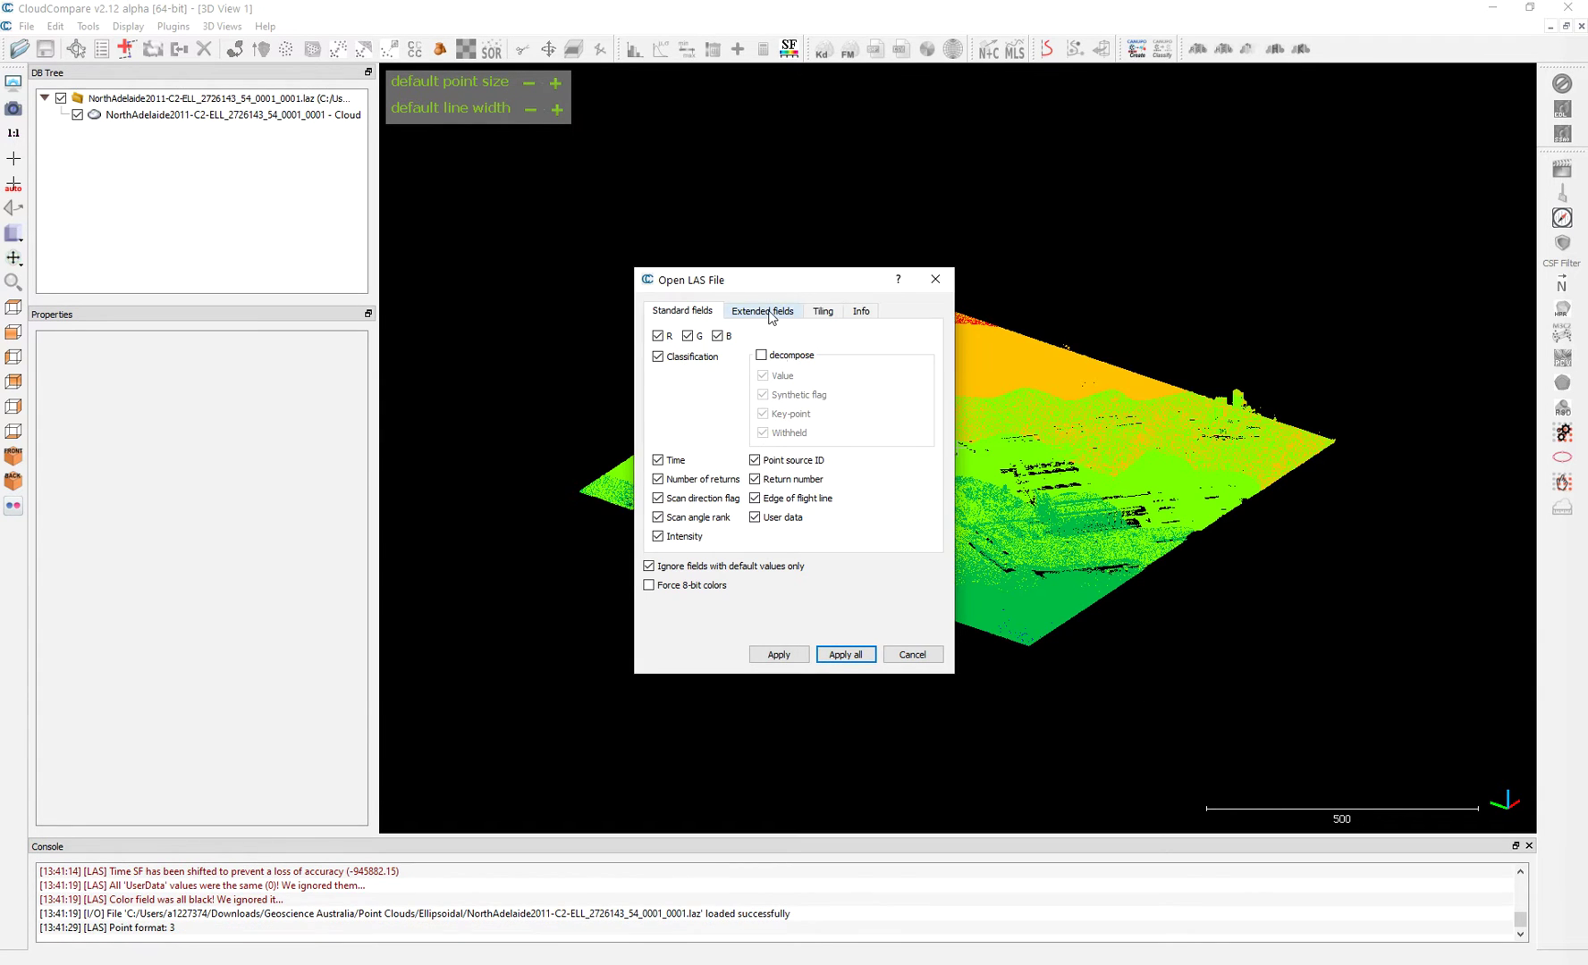
pyautogui.click(846, 657)
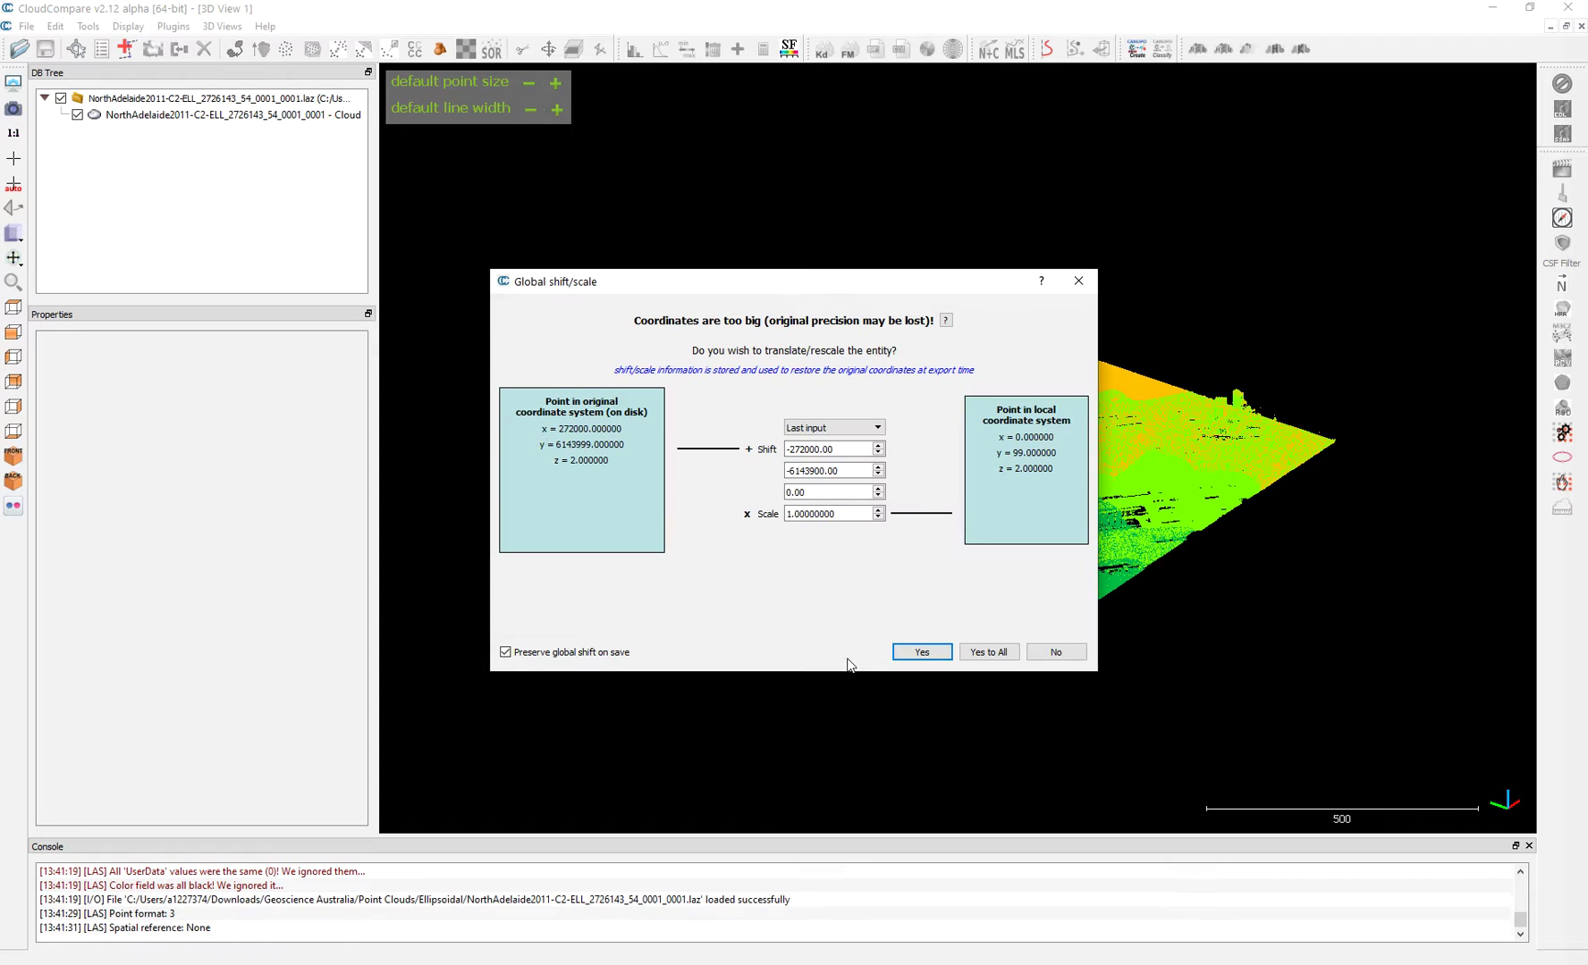
pyautogui.click(815, 427)
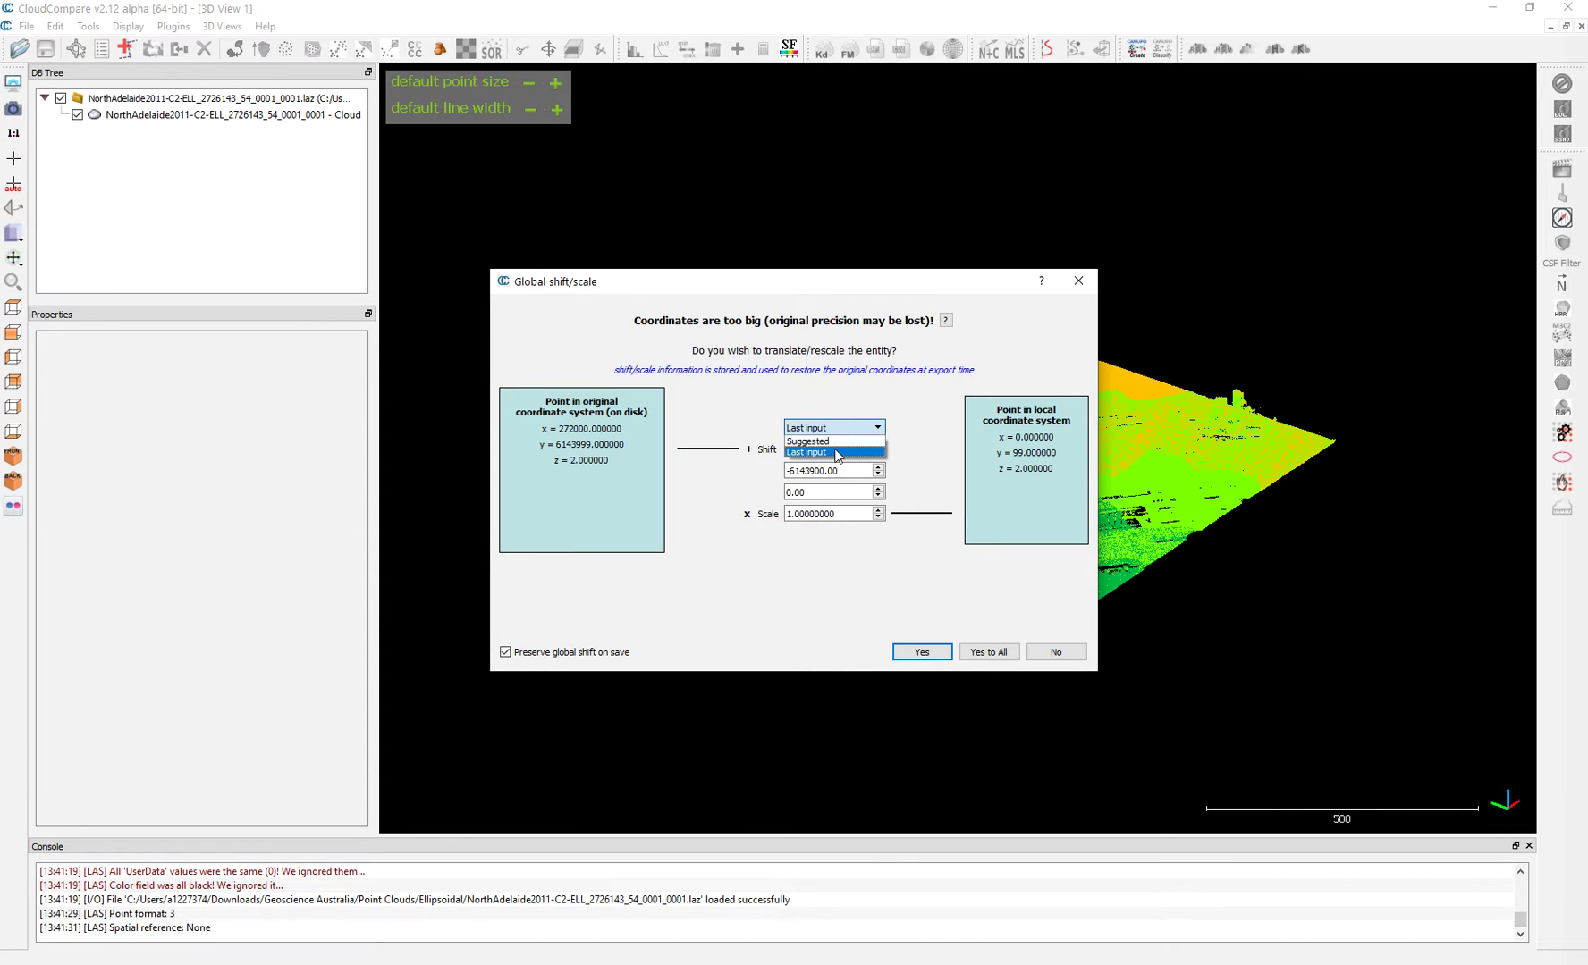
pyautogui.click(807, 451)
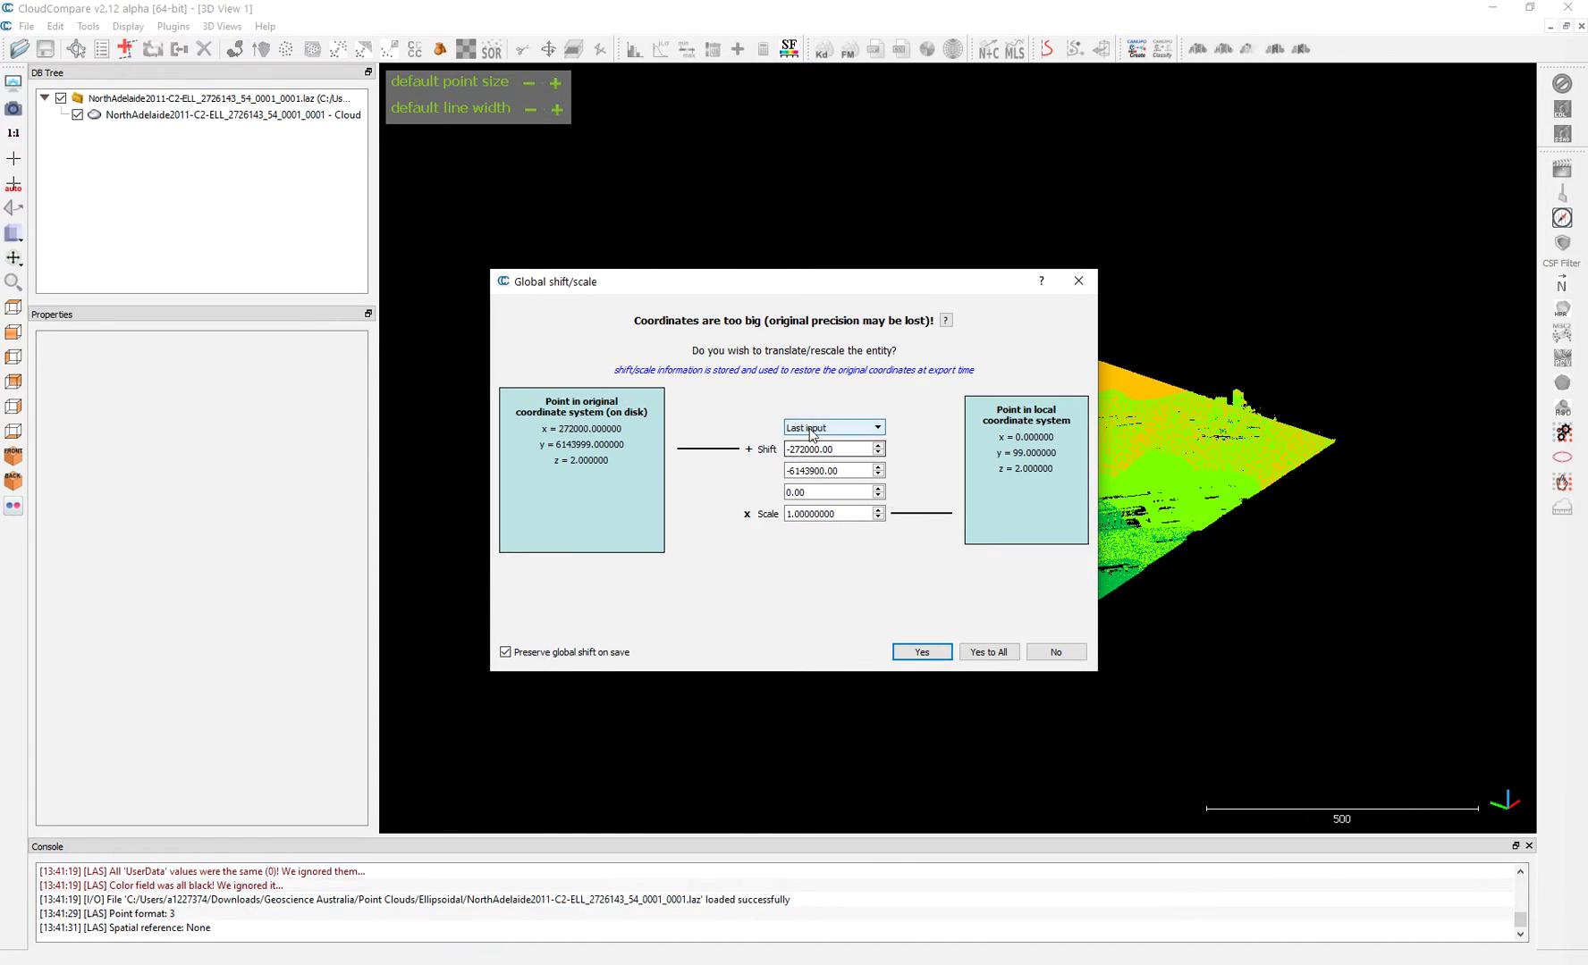
pyautogui.click(810, 434)
pyautogui.click(813, 450)
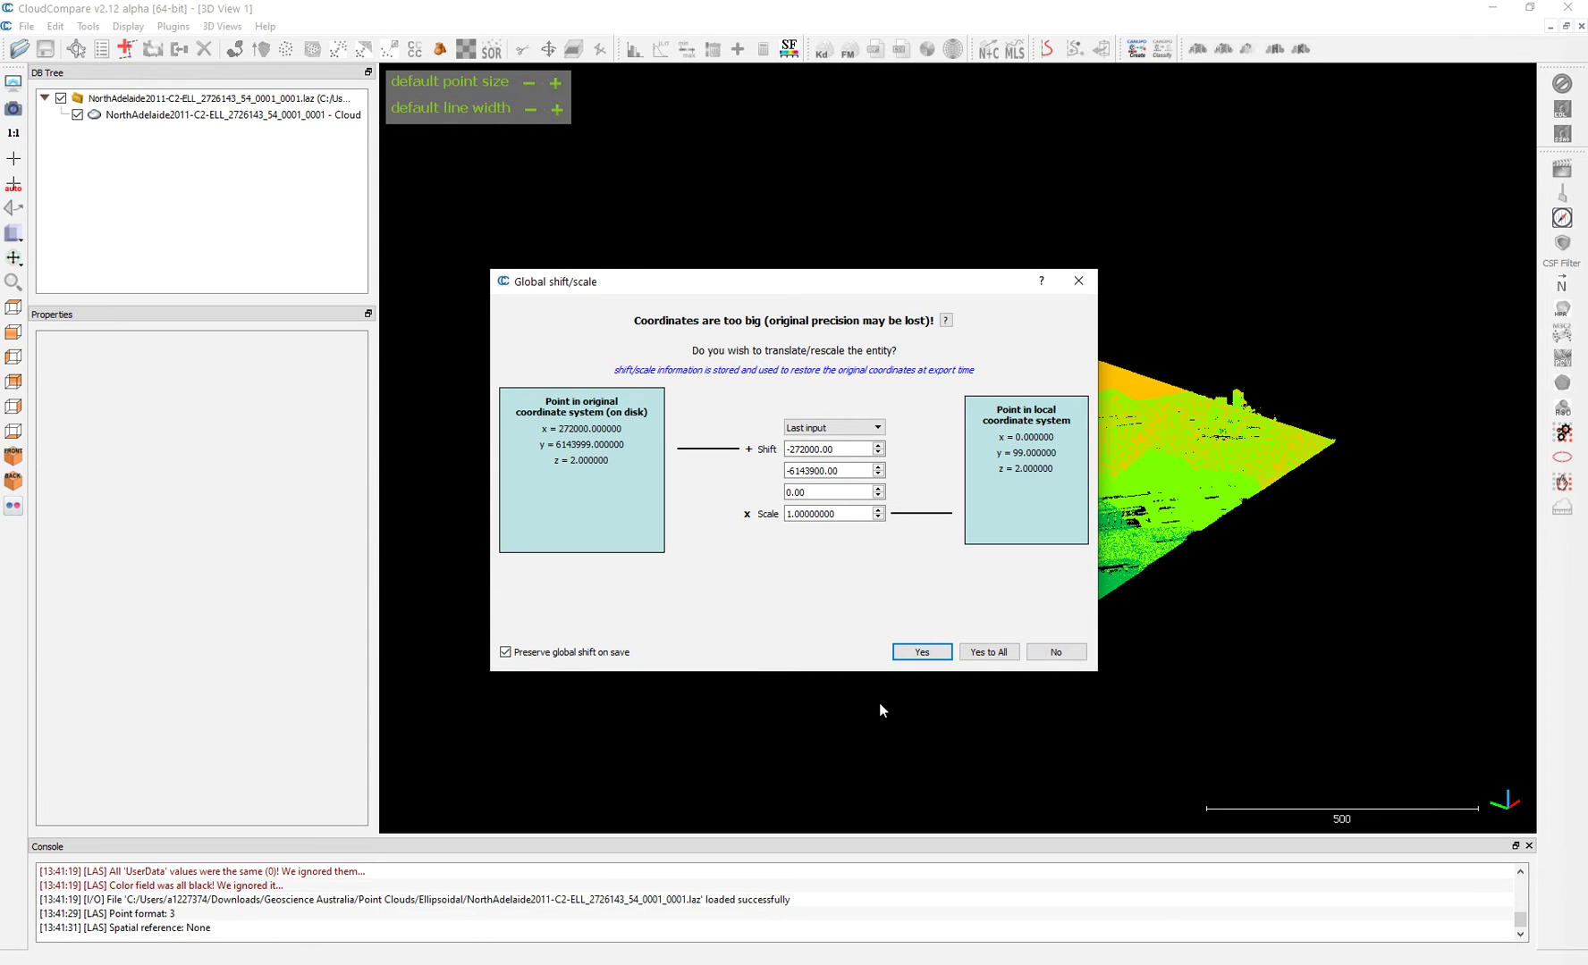
pyautogui.click(1056, 654)
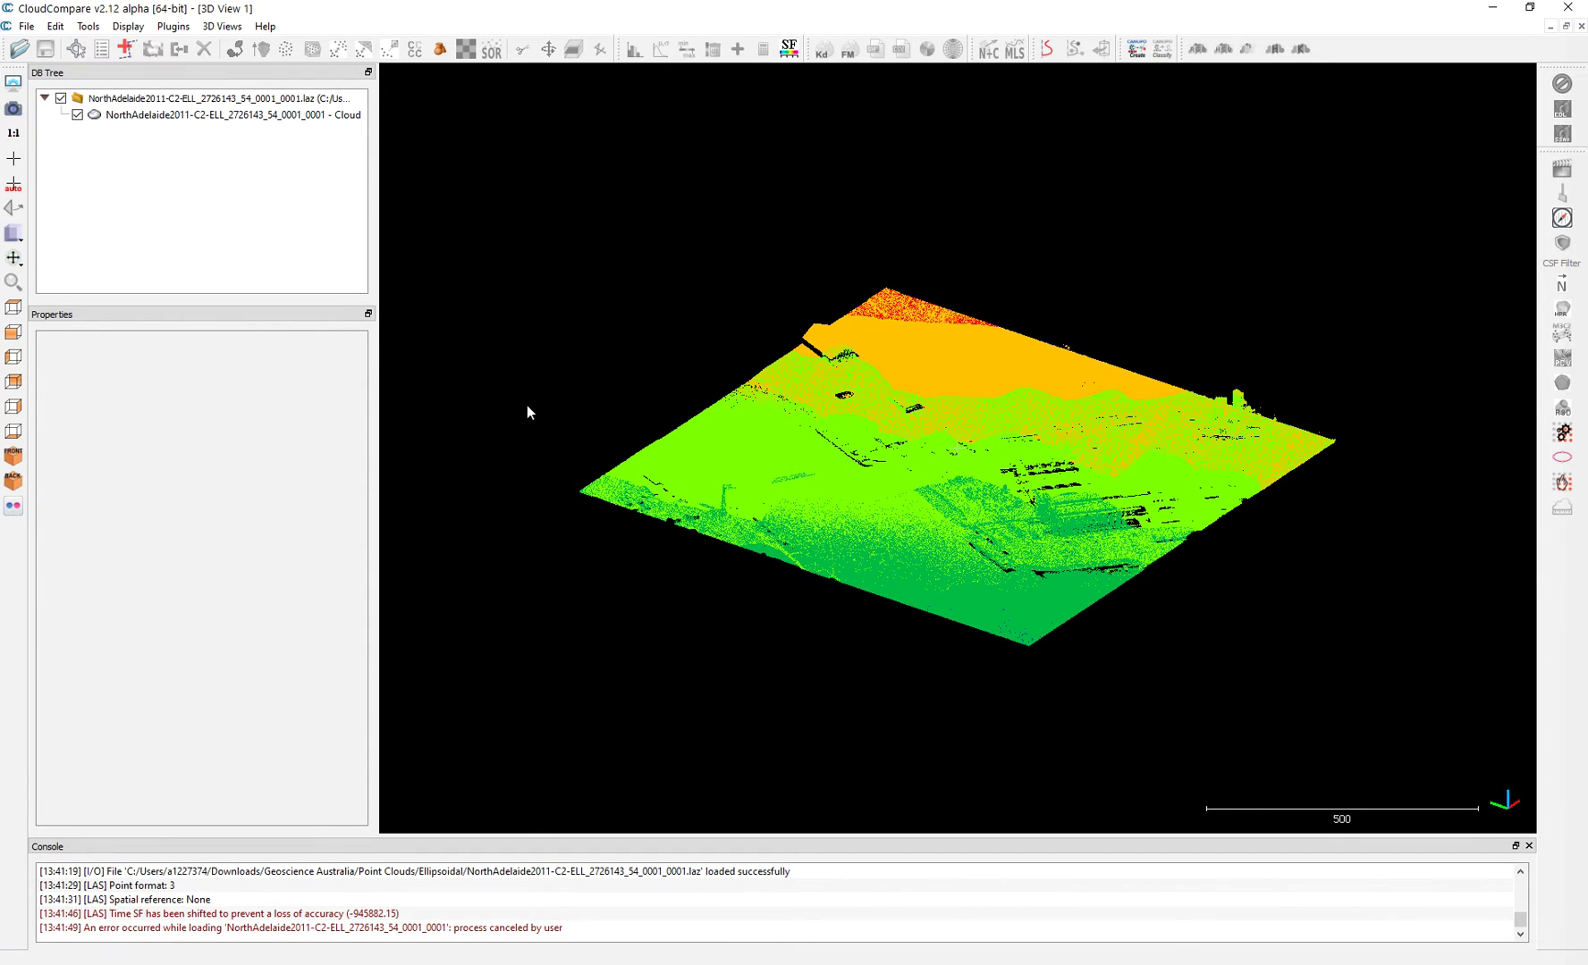
pyautogui.scroll(-2, 527, 407)
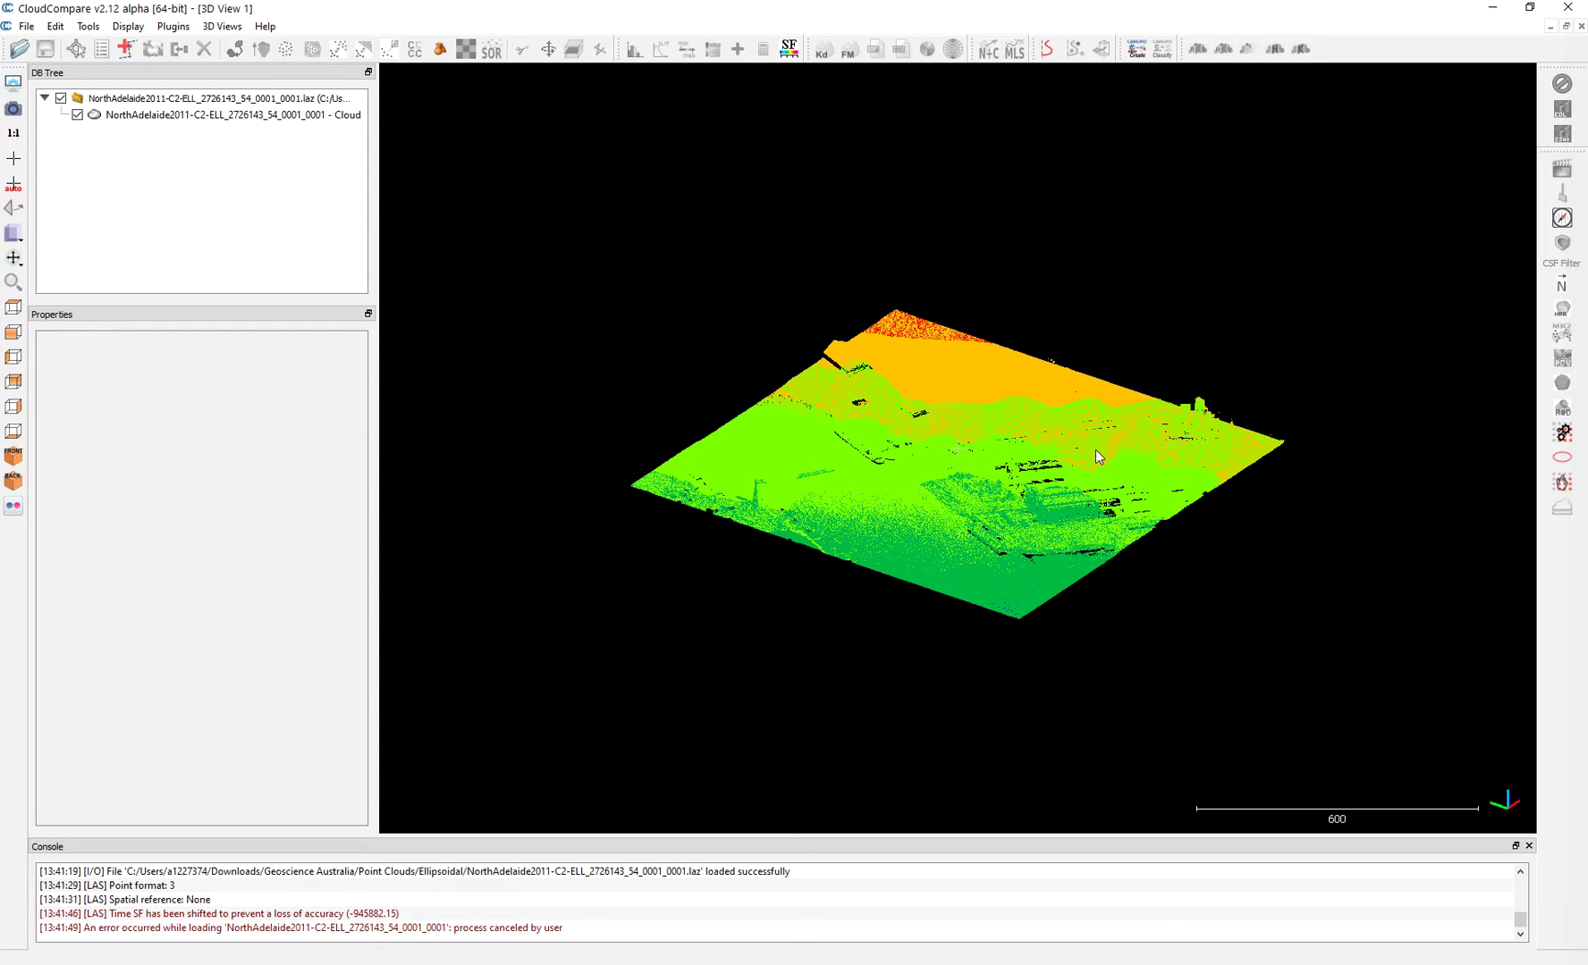
pyautogui.doubleClick(1056, 450)
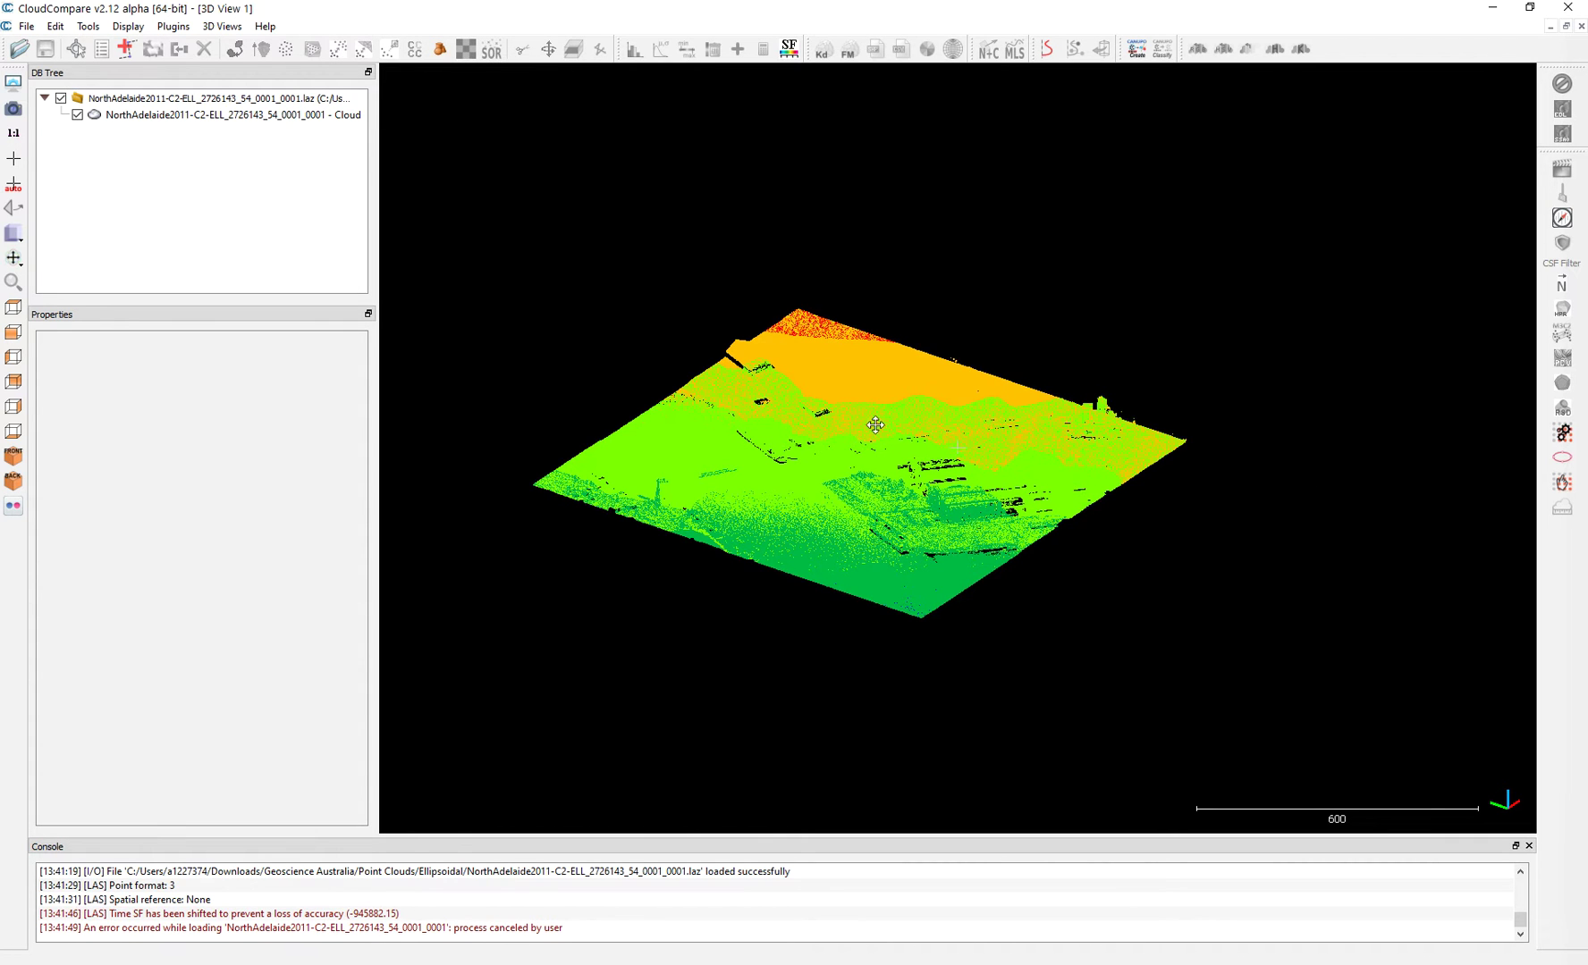
pyautogui.moveTo(867, 418)
pyautogui.mouseDown()
pyautogui.moveTo(906, 462)
pyautogui.moveTo(856, 408)
pyautogui.mouseUp()
# Colour the North Adelaide cloud by its Classification scalar field
pyautogui.click(246, 116)
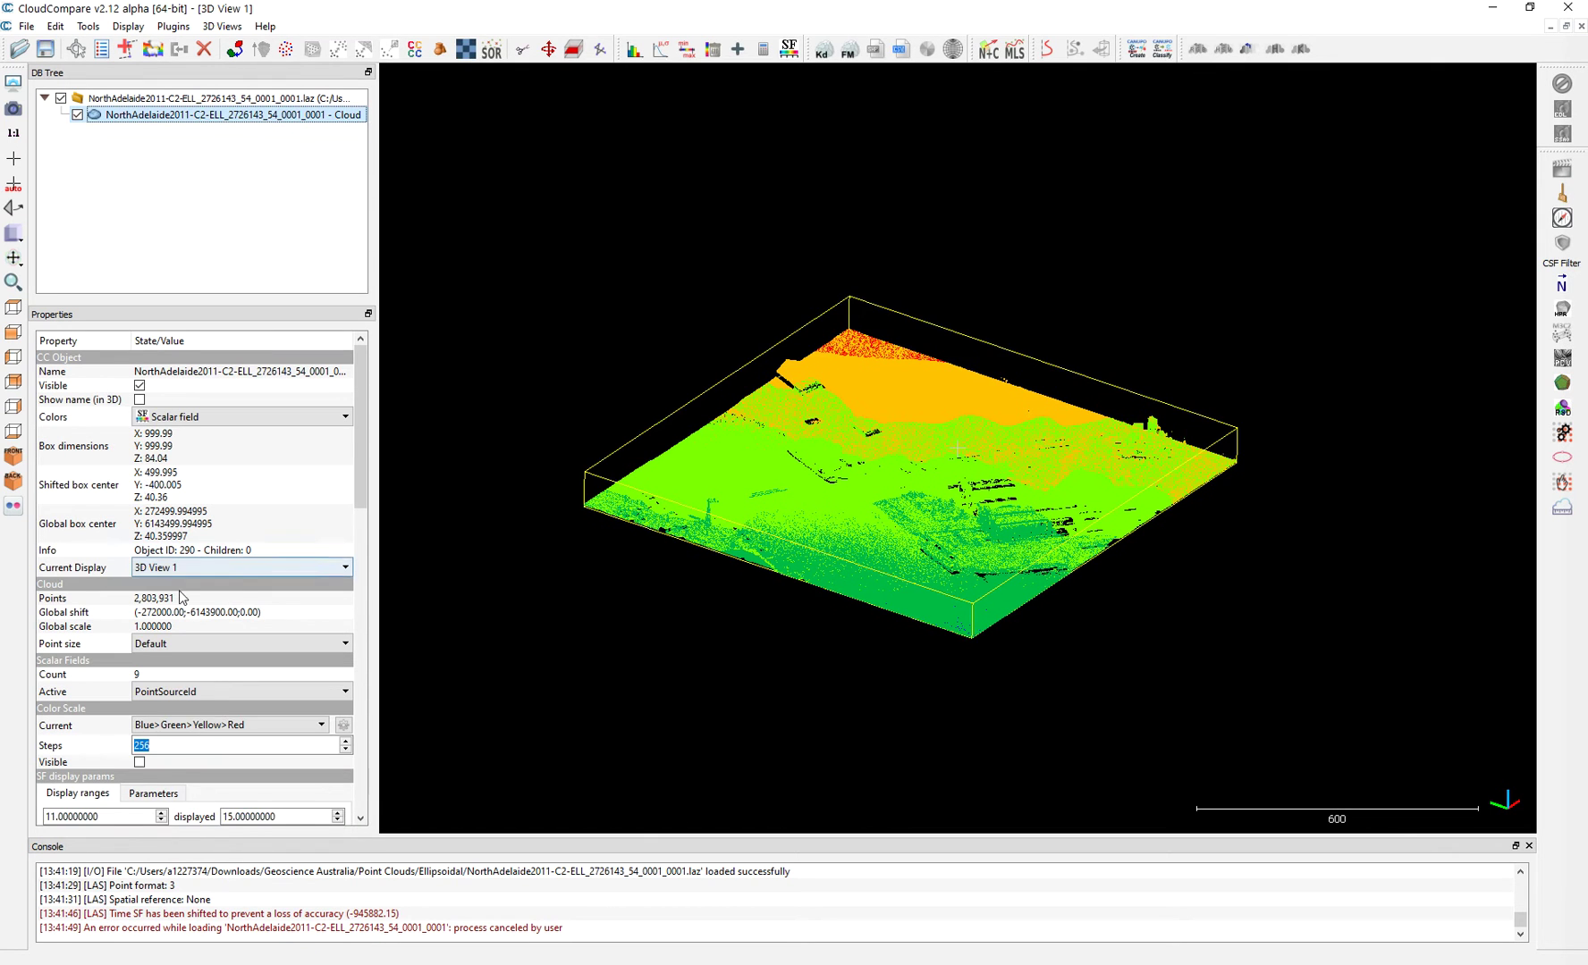
pyautogui.click(174, 693)
pyautogui.click(170, 819)
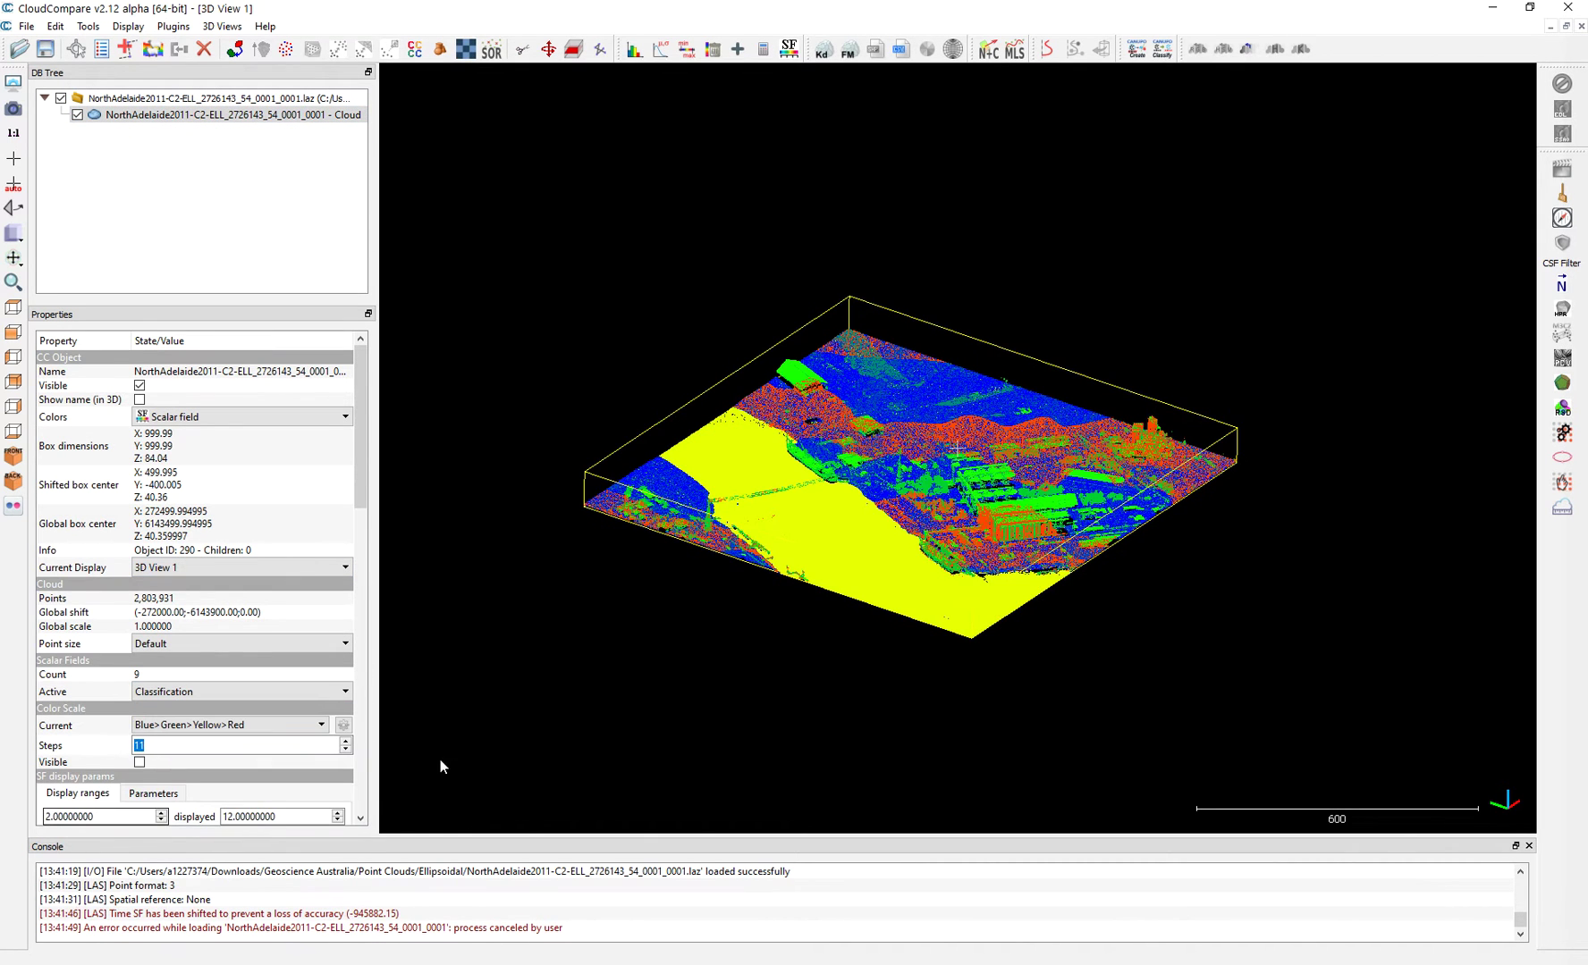
pyautogui.scroll(1, 812, 460)
pyautogui.scroll(2, 851, 456)
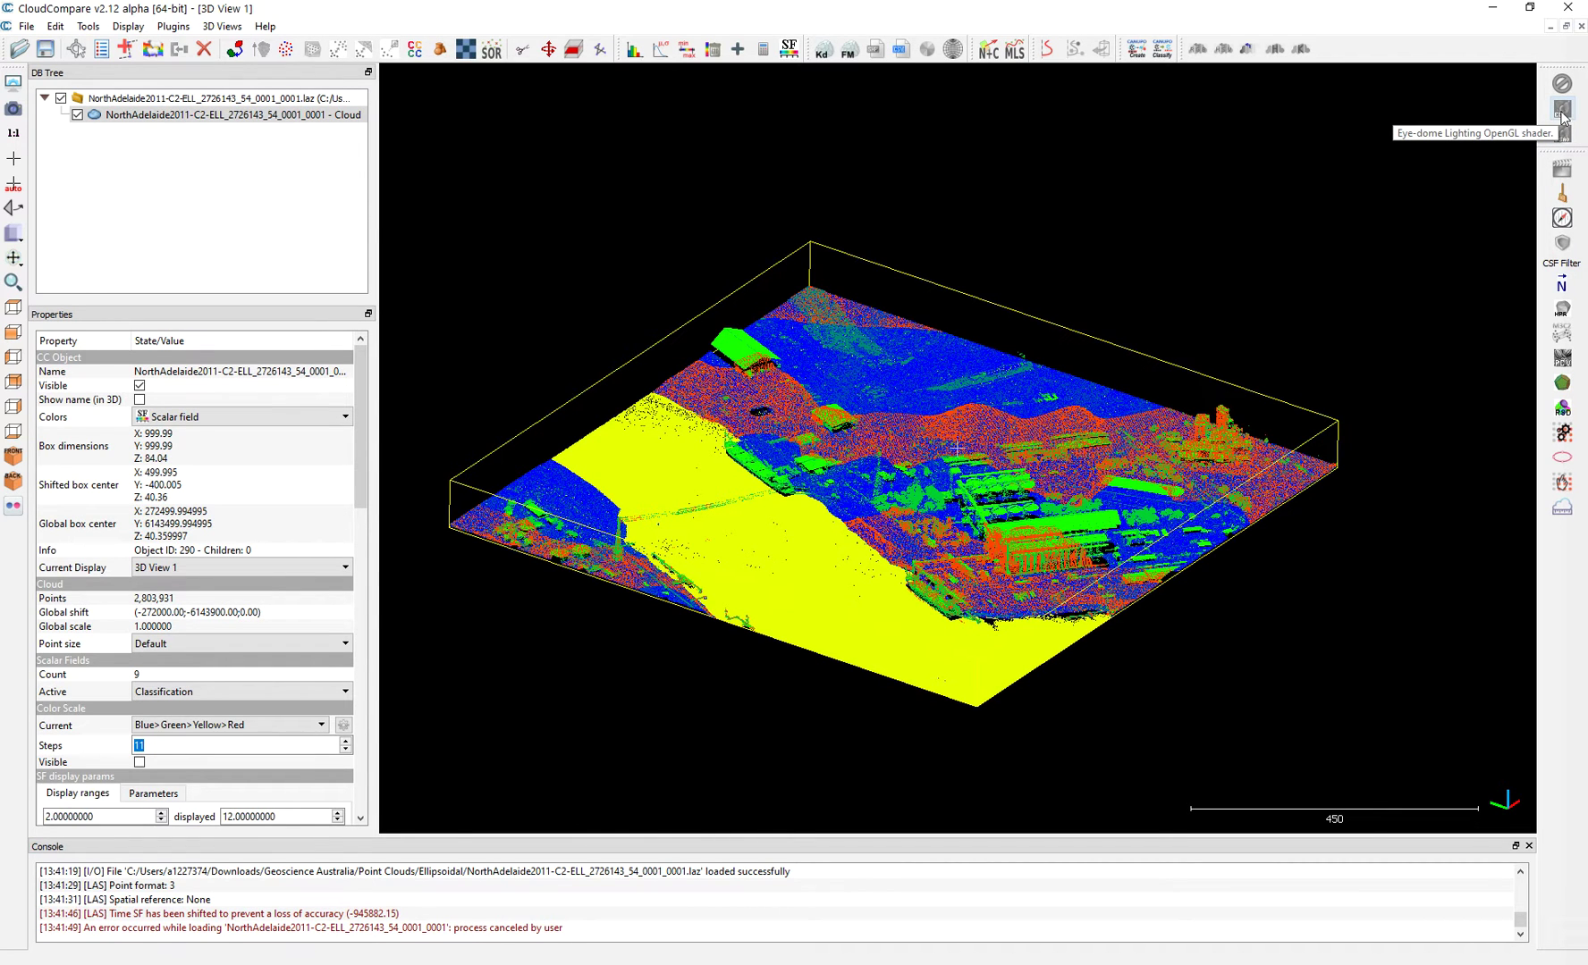
# Apply EyeDome Lighting shading and tilt the cloud to a steeper view
pyautogui.click(1562, 110)
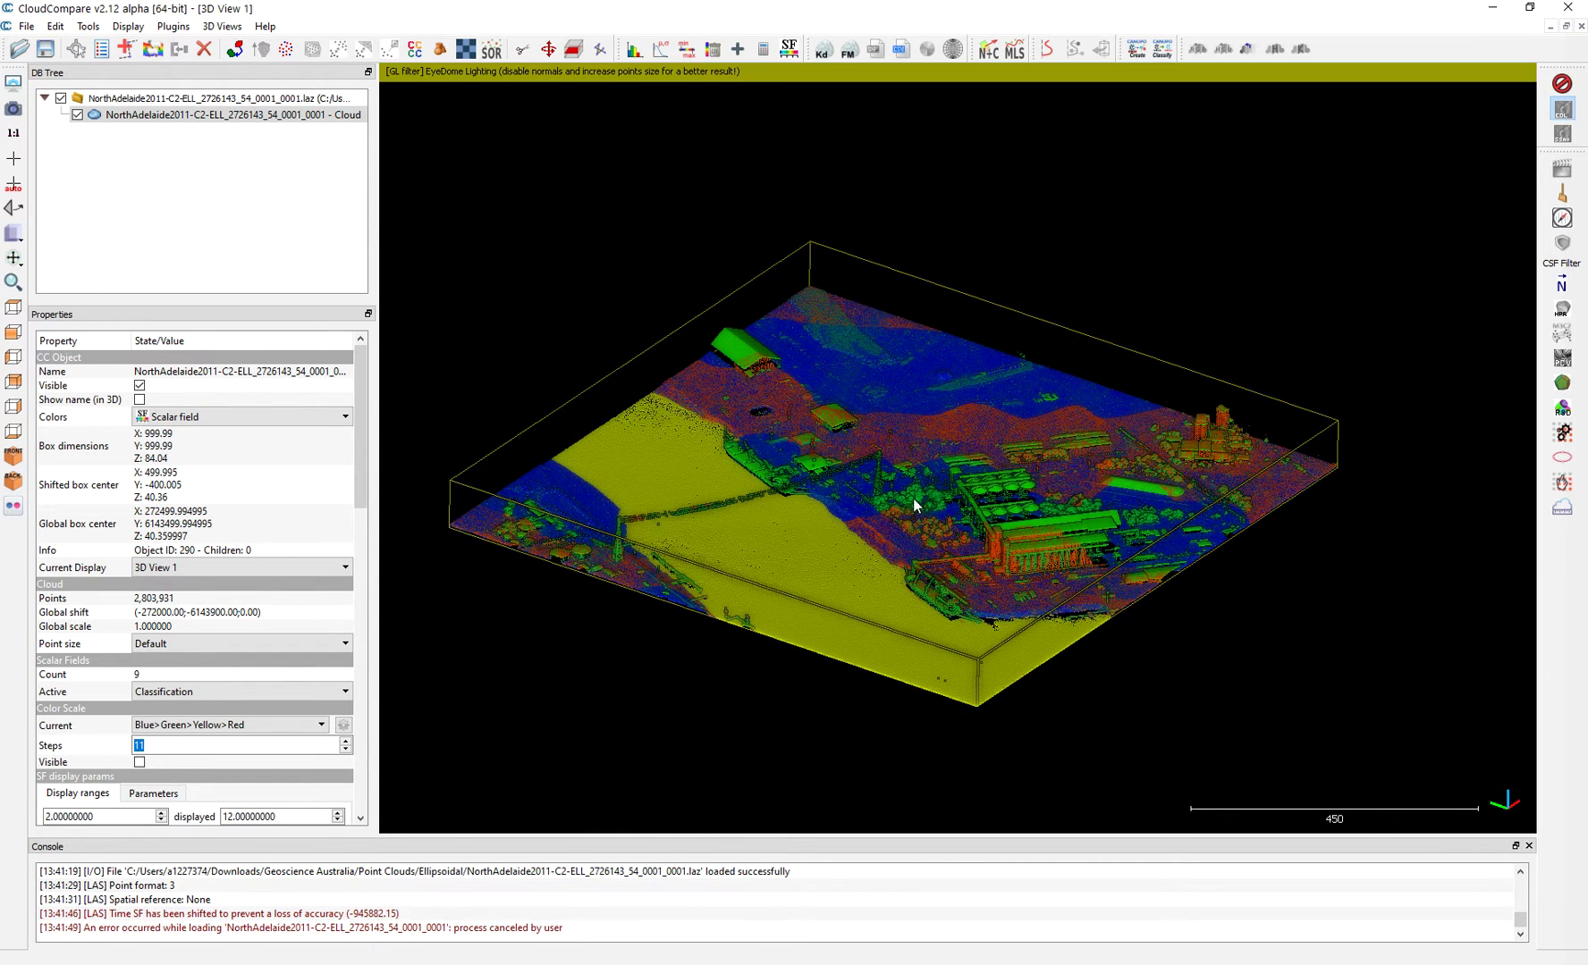
pyautogui.scroll(2, 1230, 291)
pyautogui.scroll(3, 1069, 532)
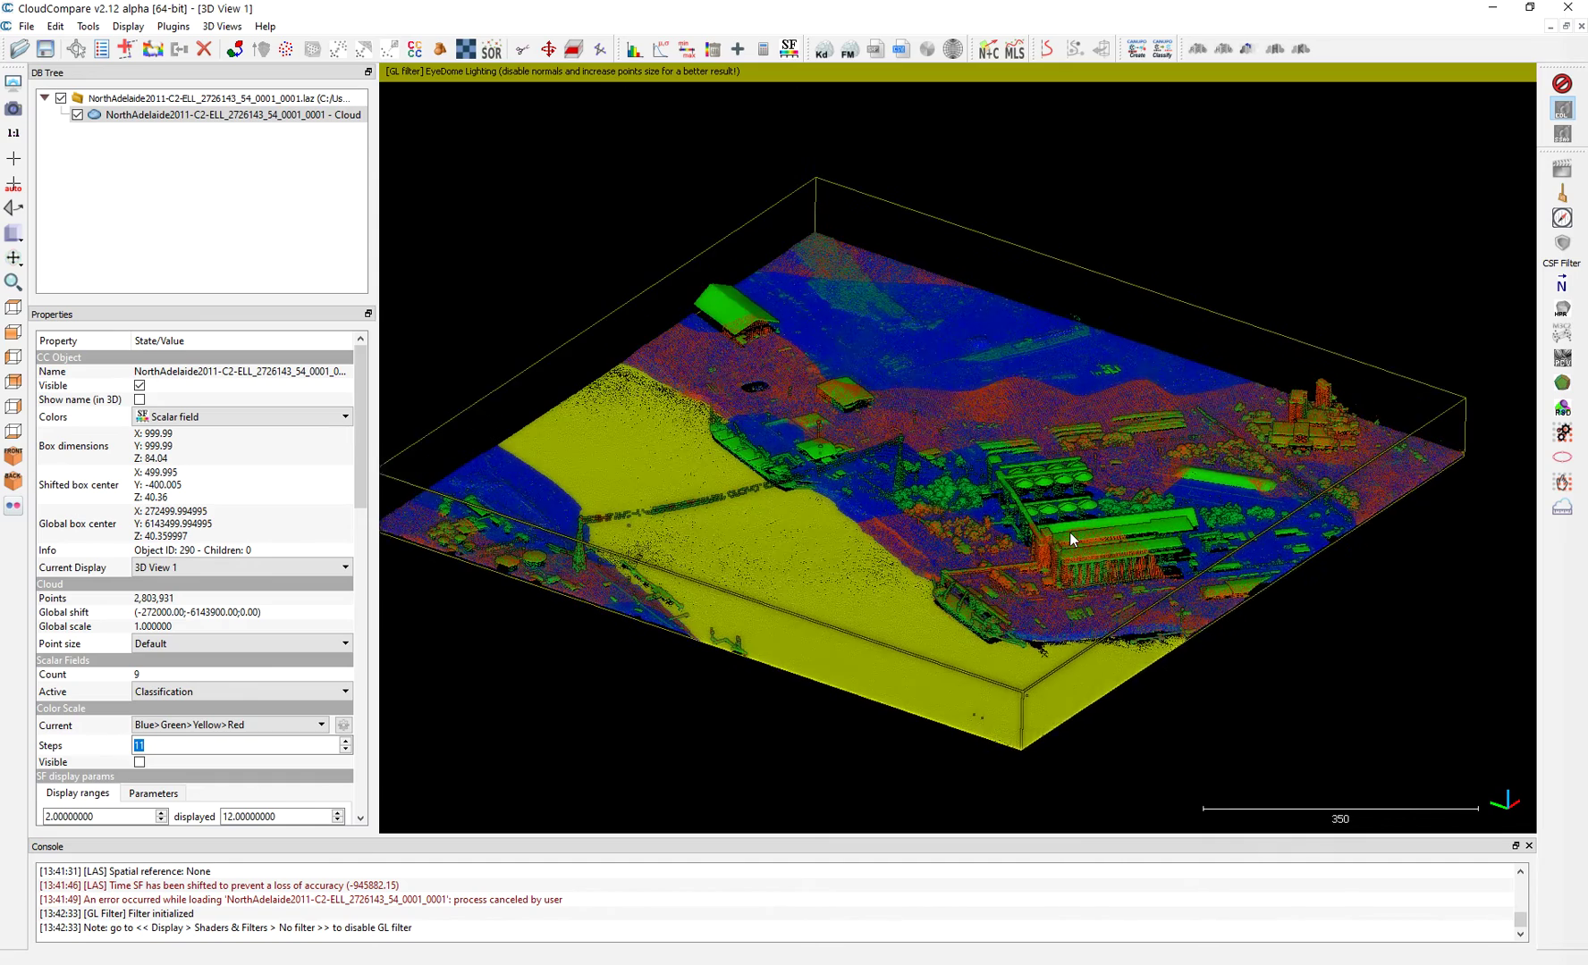
pyautogui.moveTo(928, 611); pyautogui.dragTo(1013, 423)
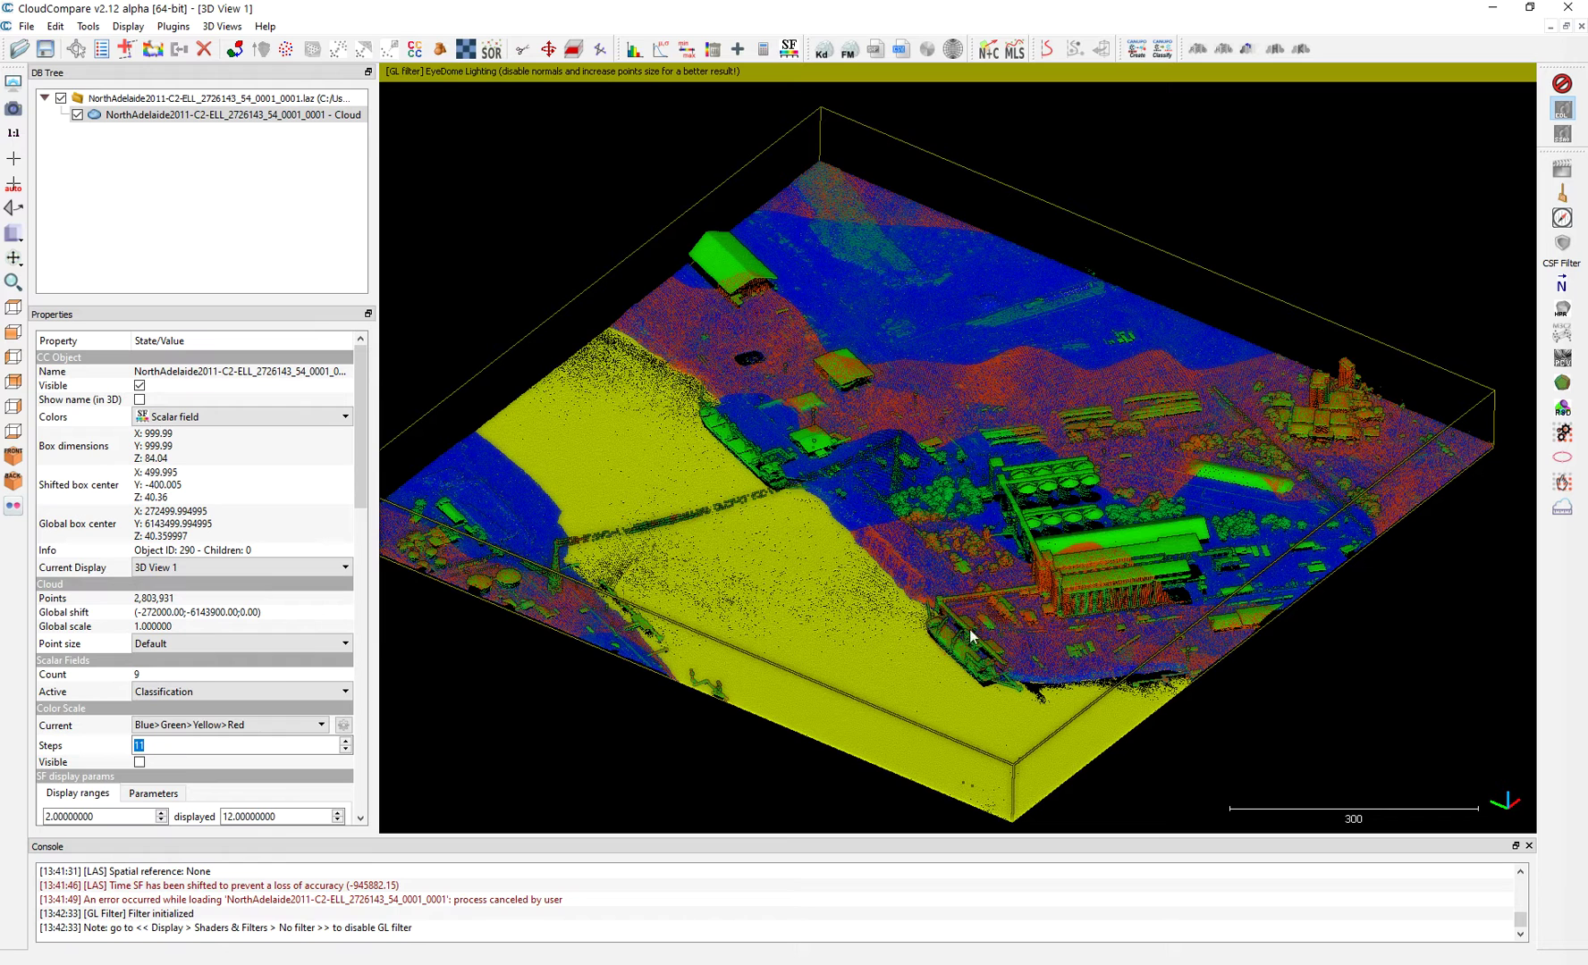
pyautogui.scroll(-2, 937, 429)
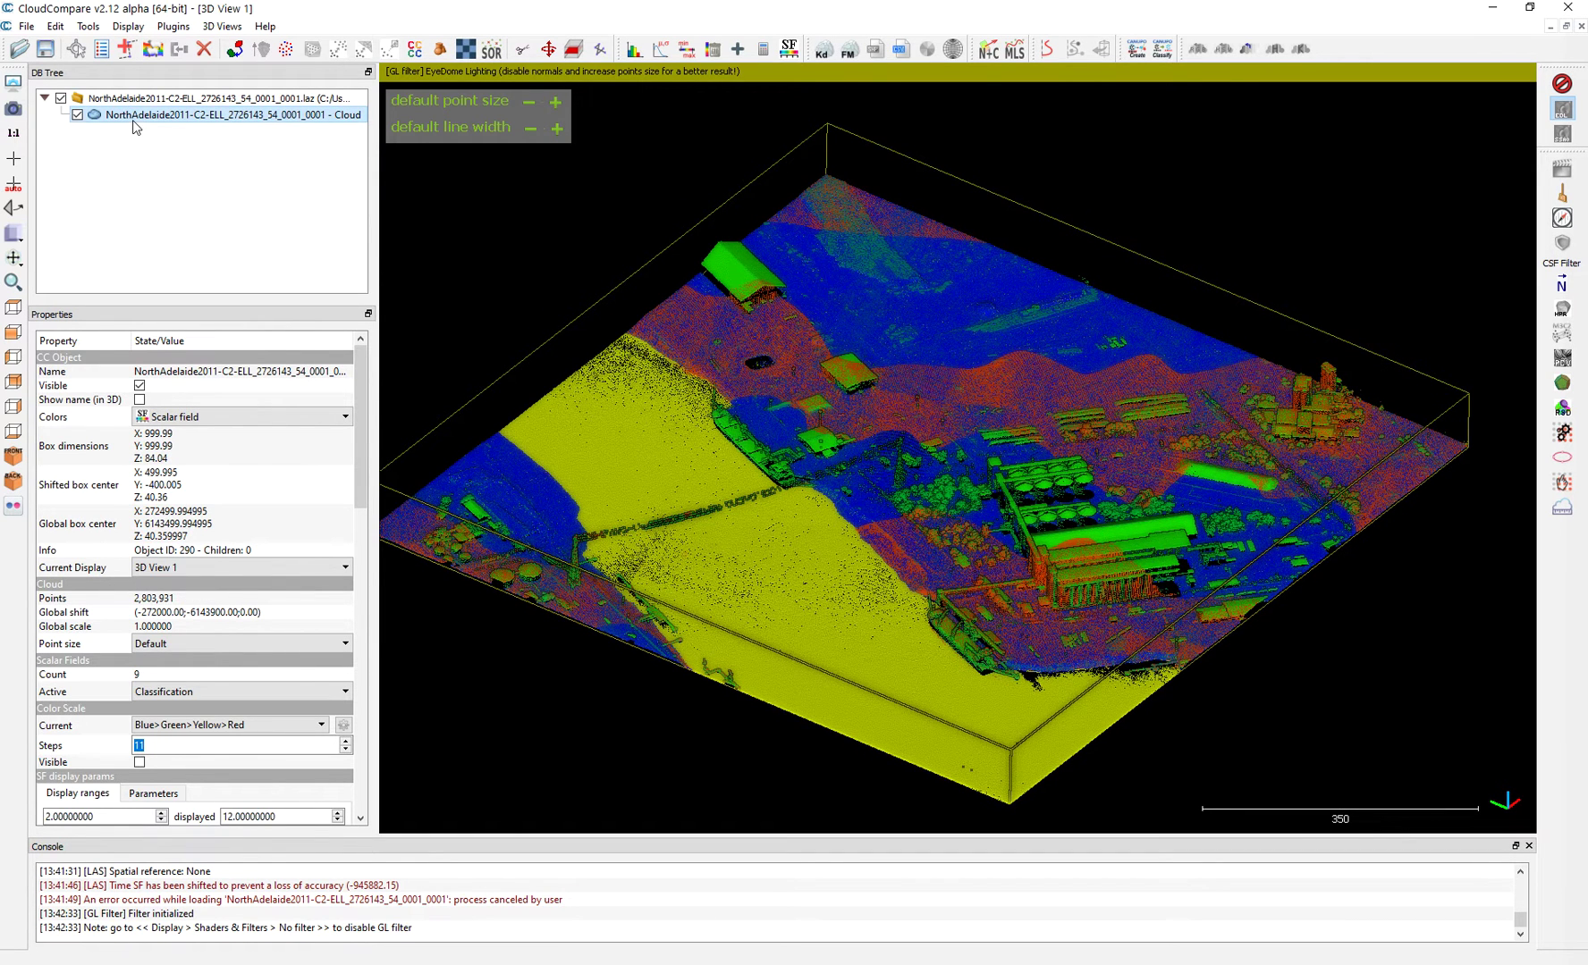
# Save the cloud as 'NorthAdelaide2011-C2-ELL_2726143_54_0001_0001 - Cloud.las' at original LAS resolution
pyautogui.hotkey('ctrl', 's')
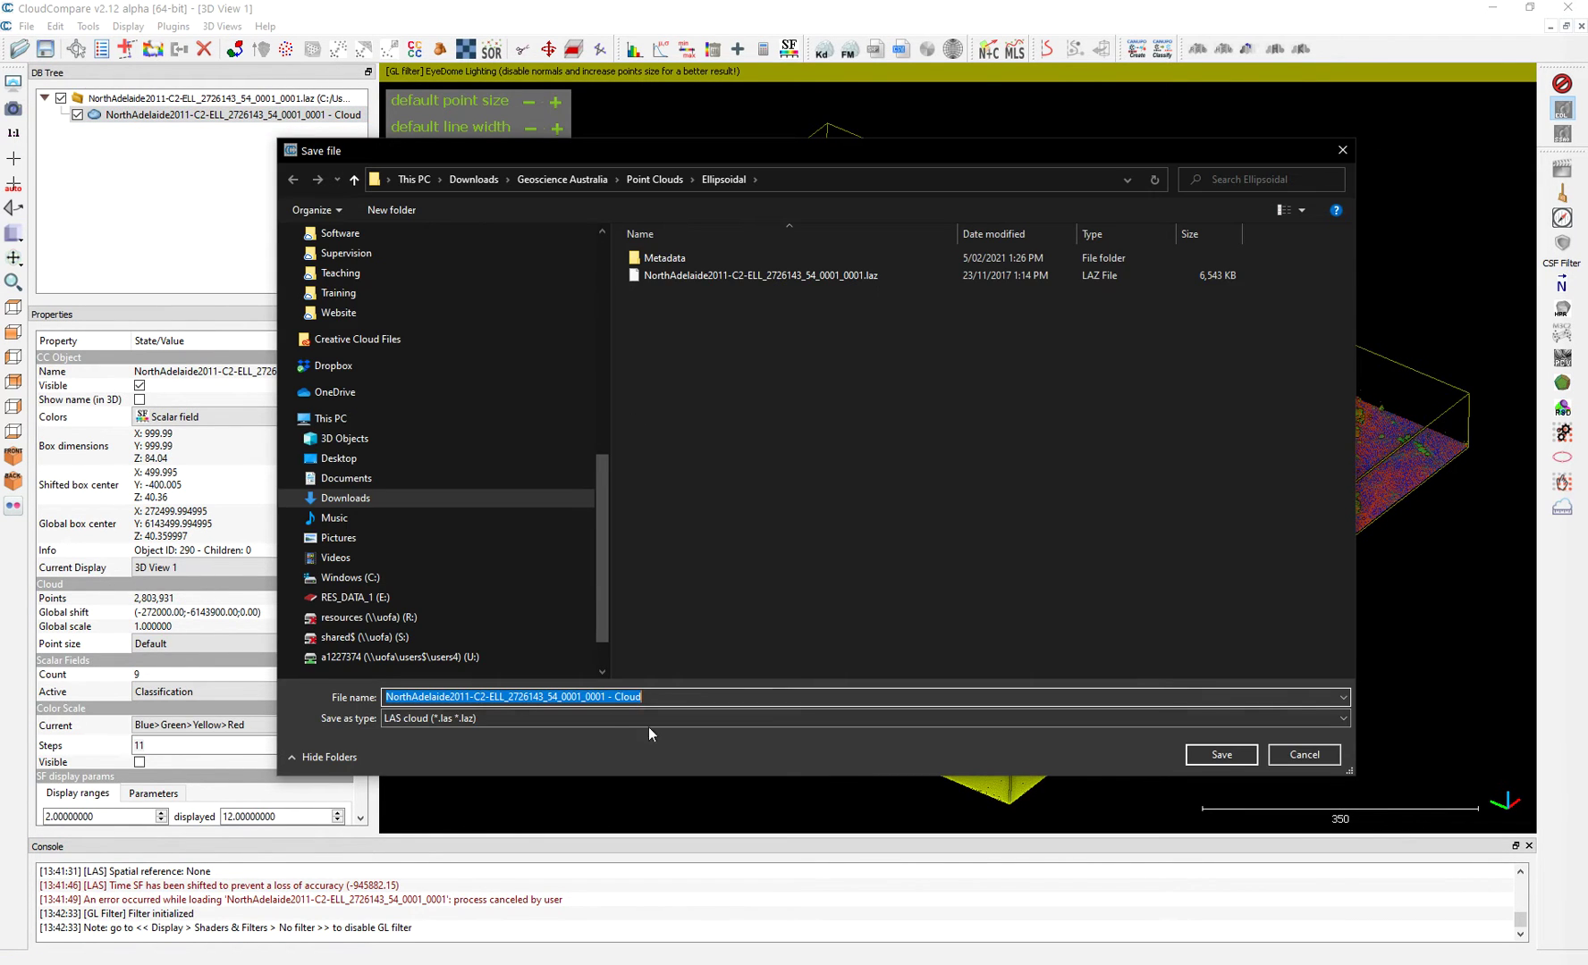
pyautogui.click(450, 718)
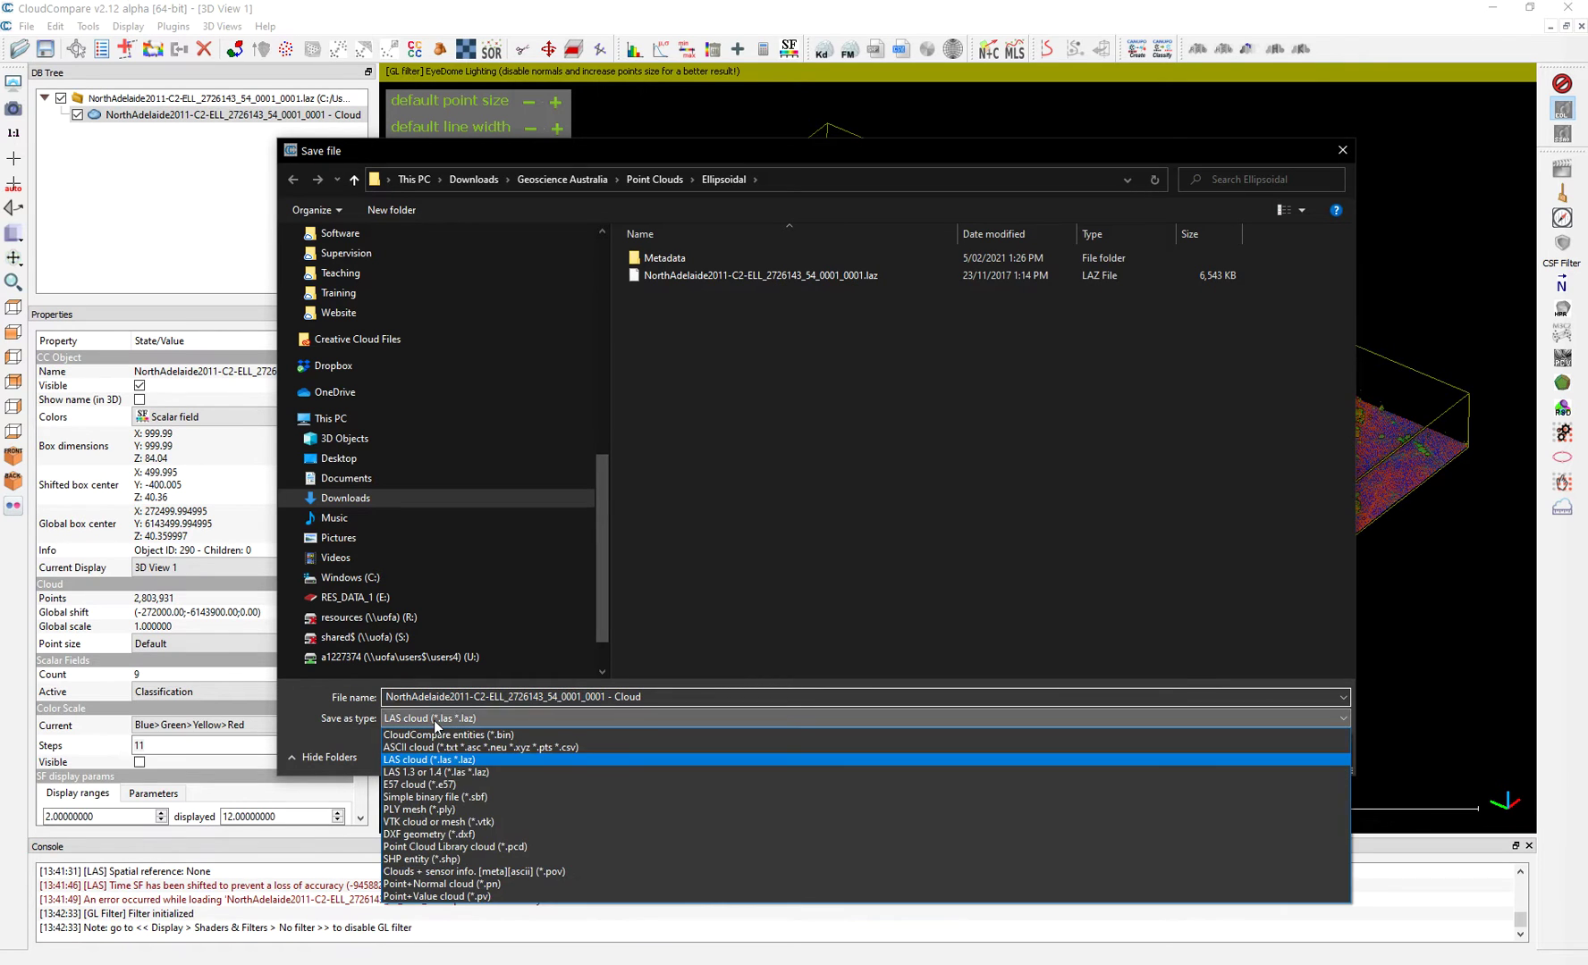
pyautogui.click(461, 760)
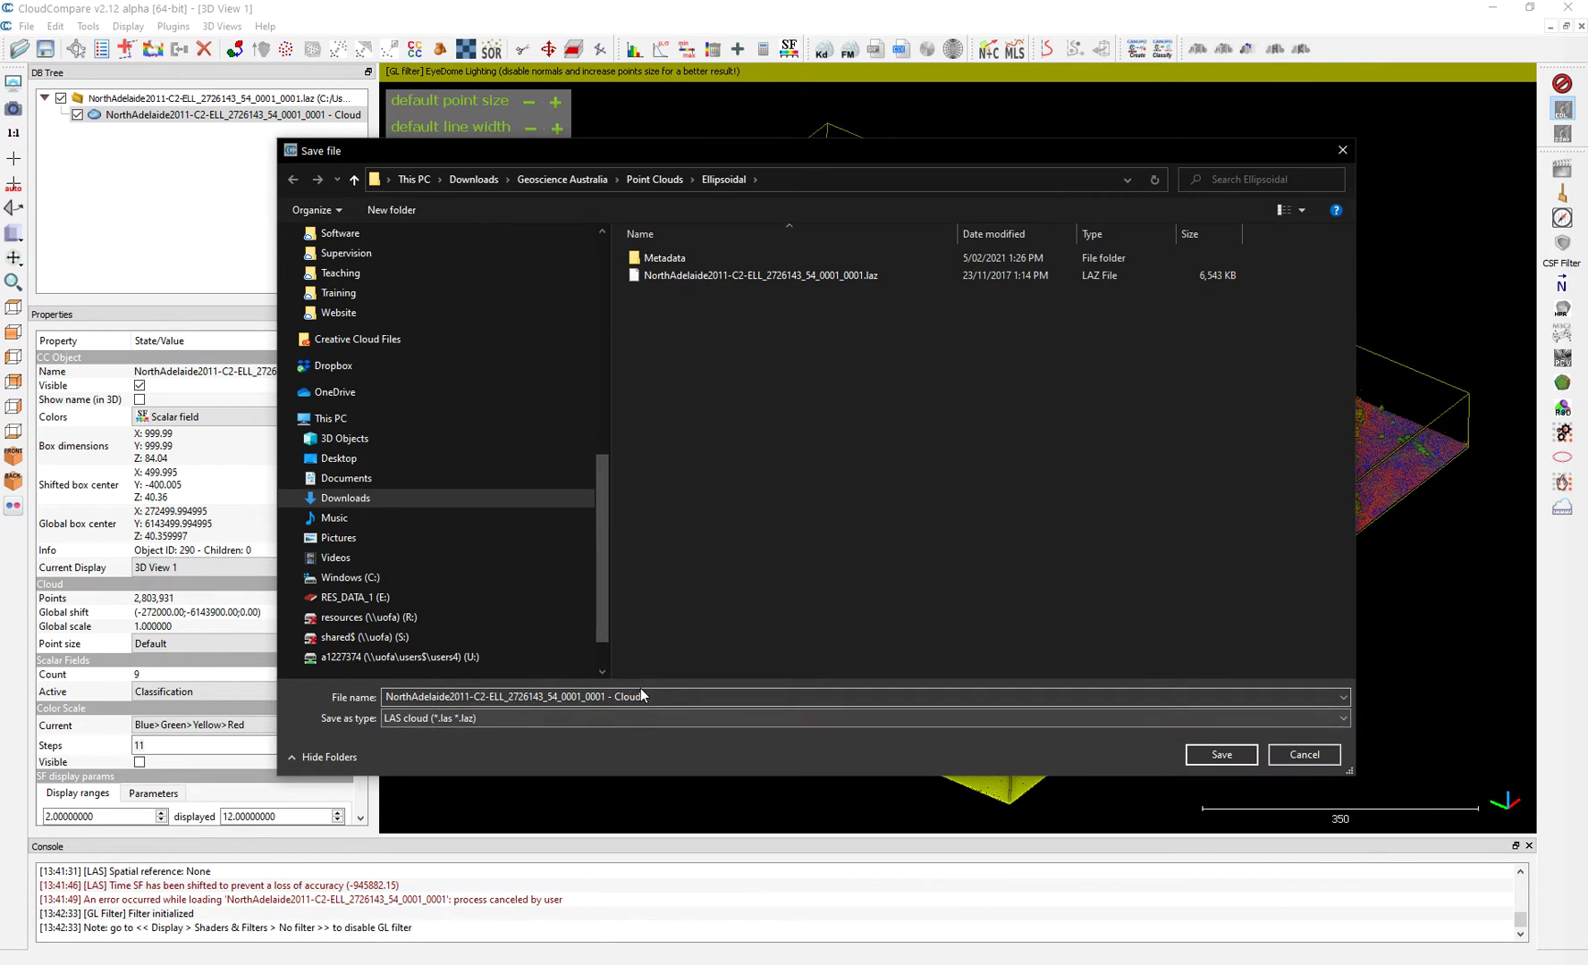
pyautogui.click(691, 698)
pyautogui.click(691, 700)
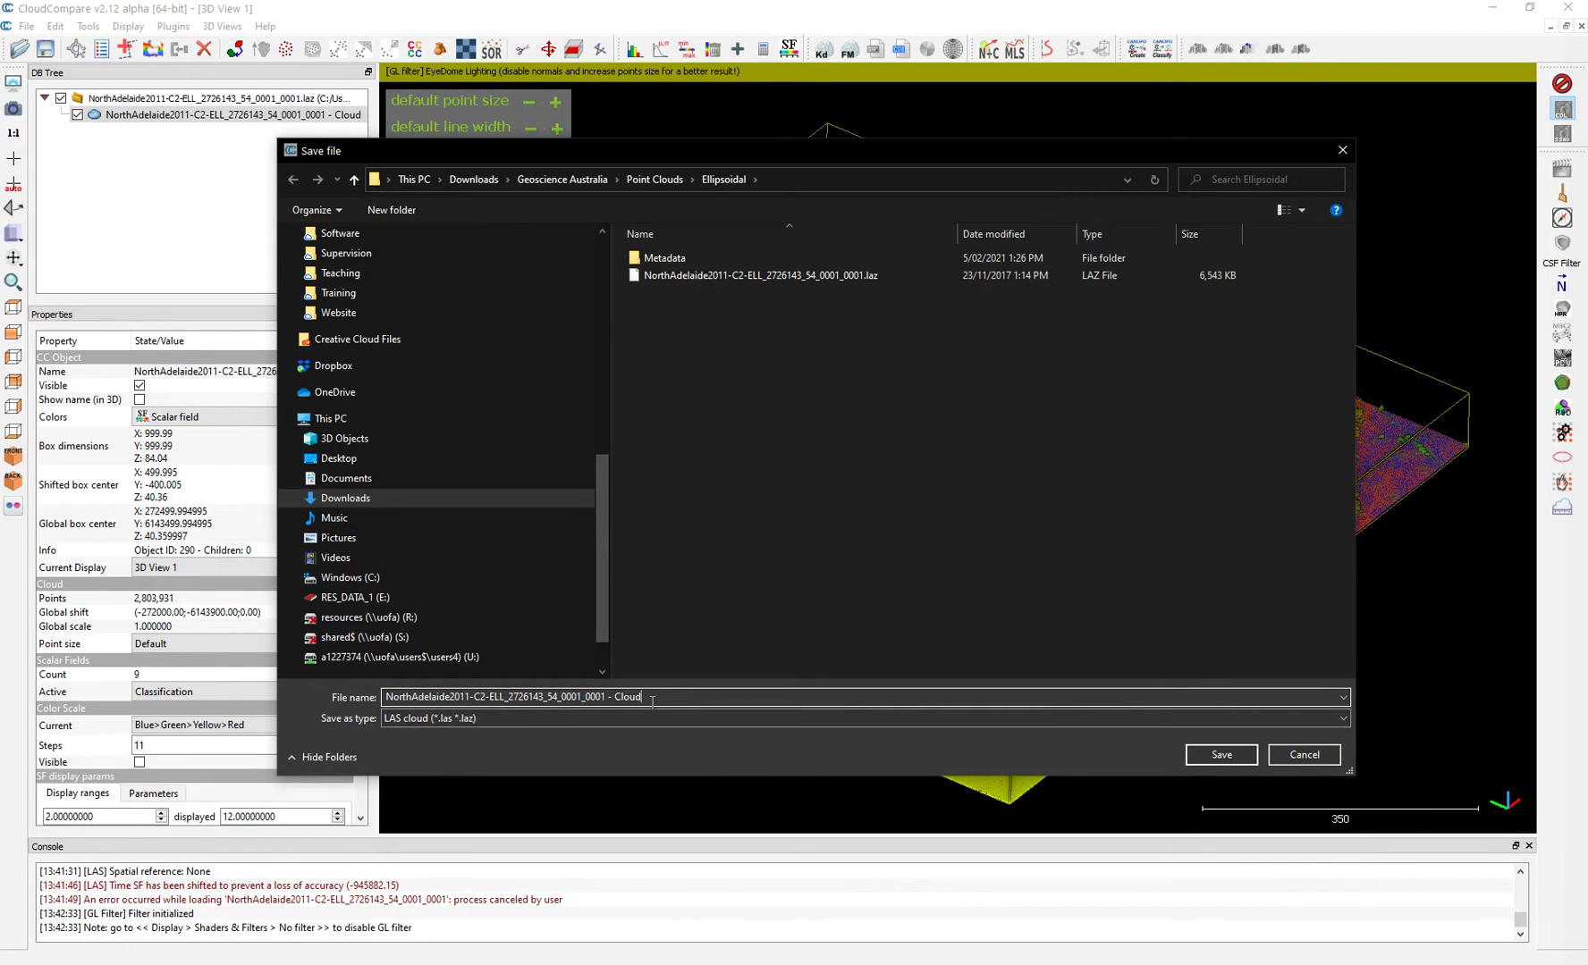
pyautogui.click(1230, 755)
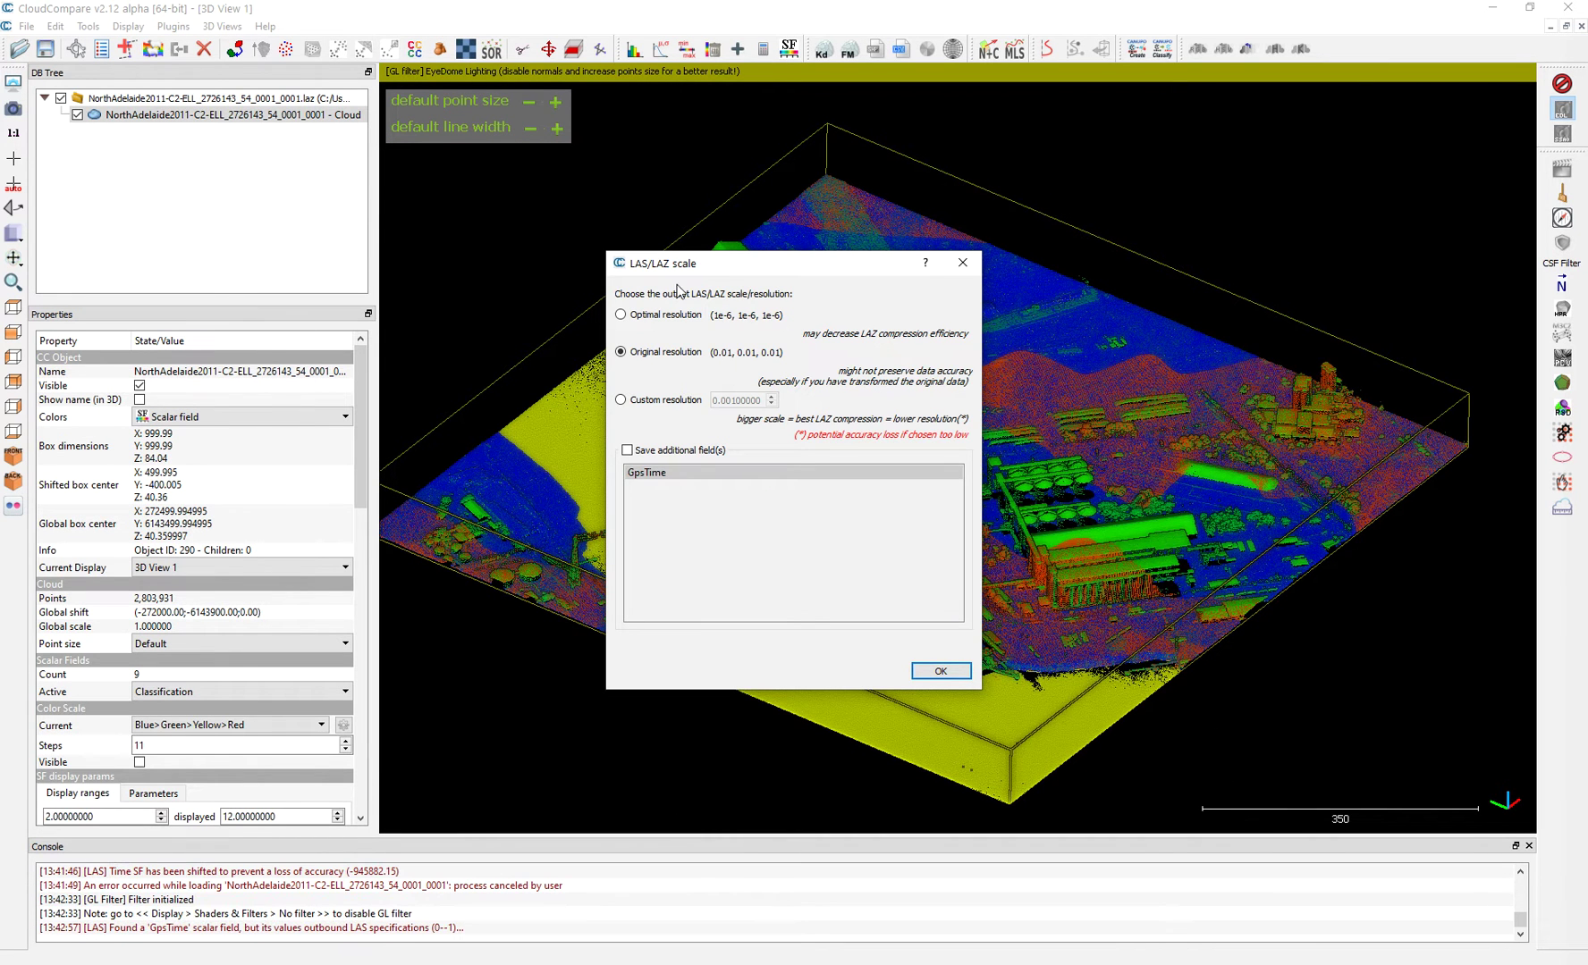
pyautogui.click(937, 673)
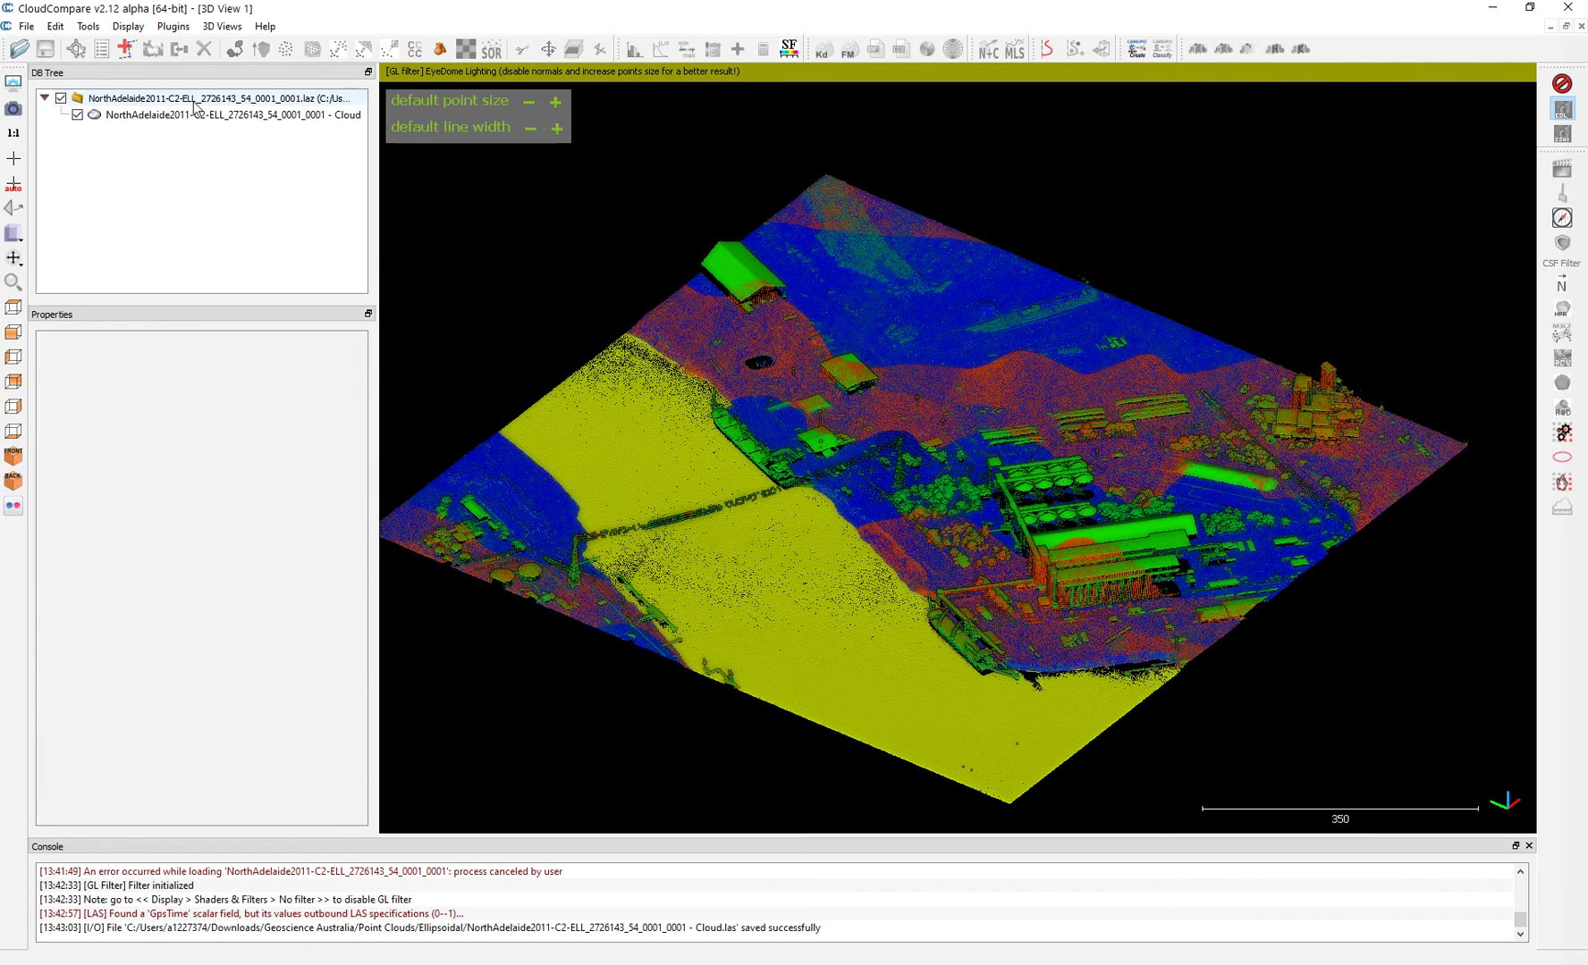
# Confirm the saved LAS file in the Open dialog, cancel, then start another save of the cloud
pyautogui.click(30, 30)
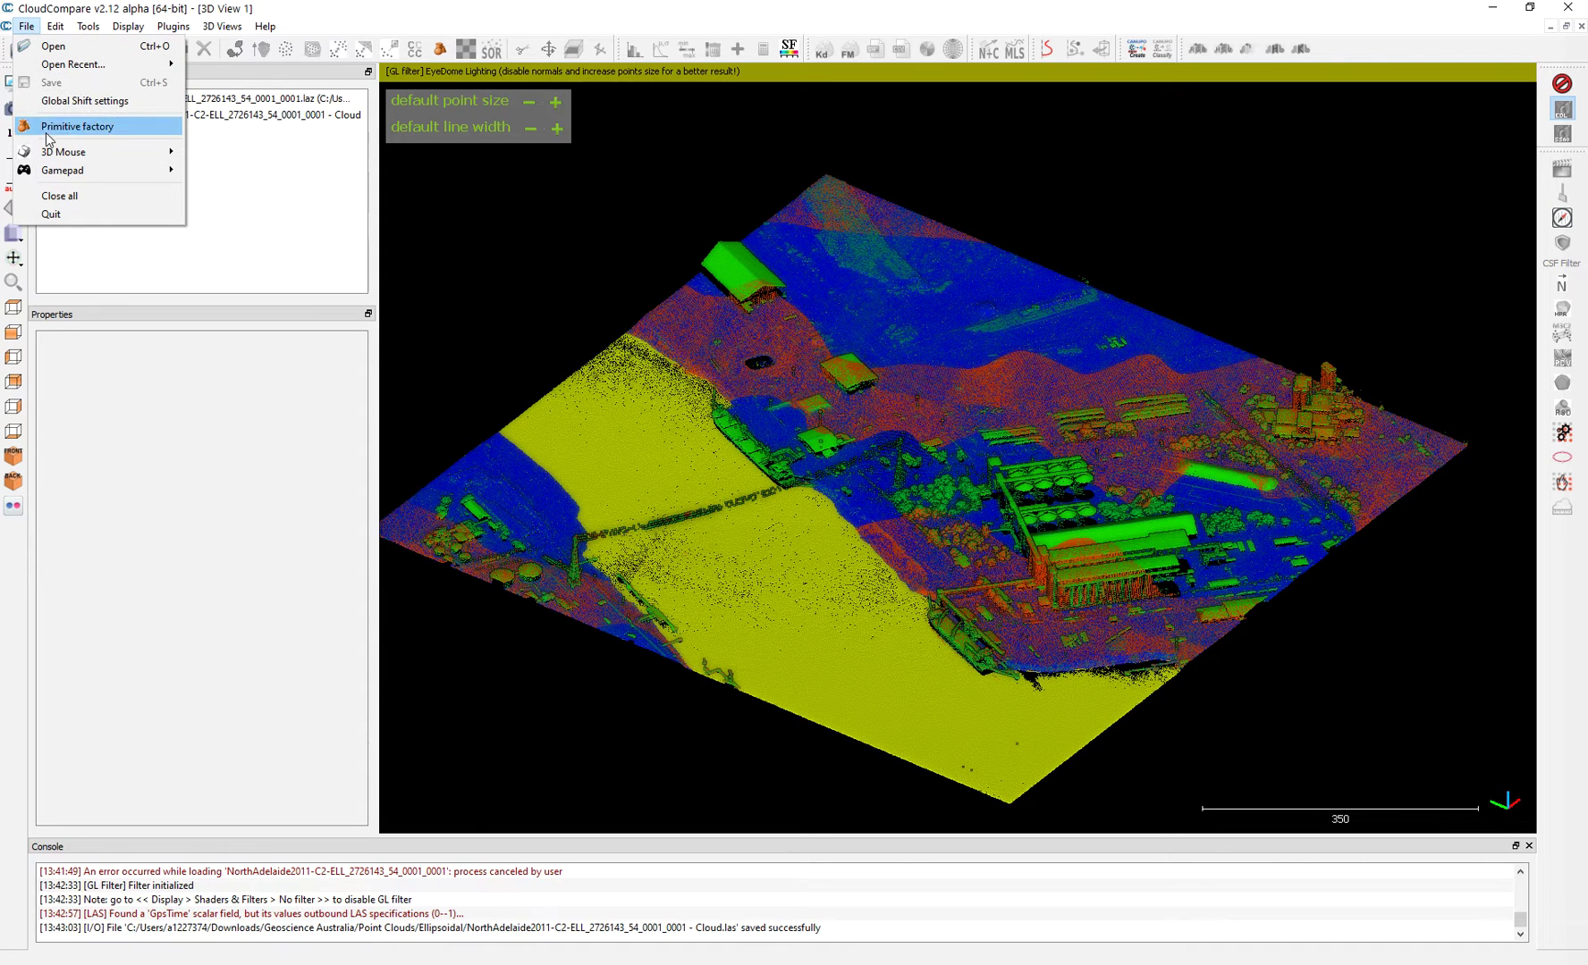
pyautogui.click(264, 125)
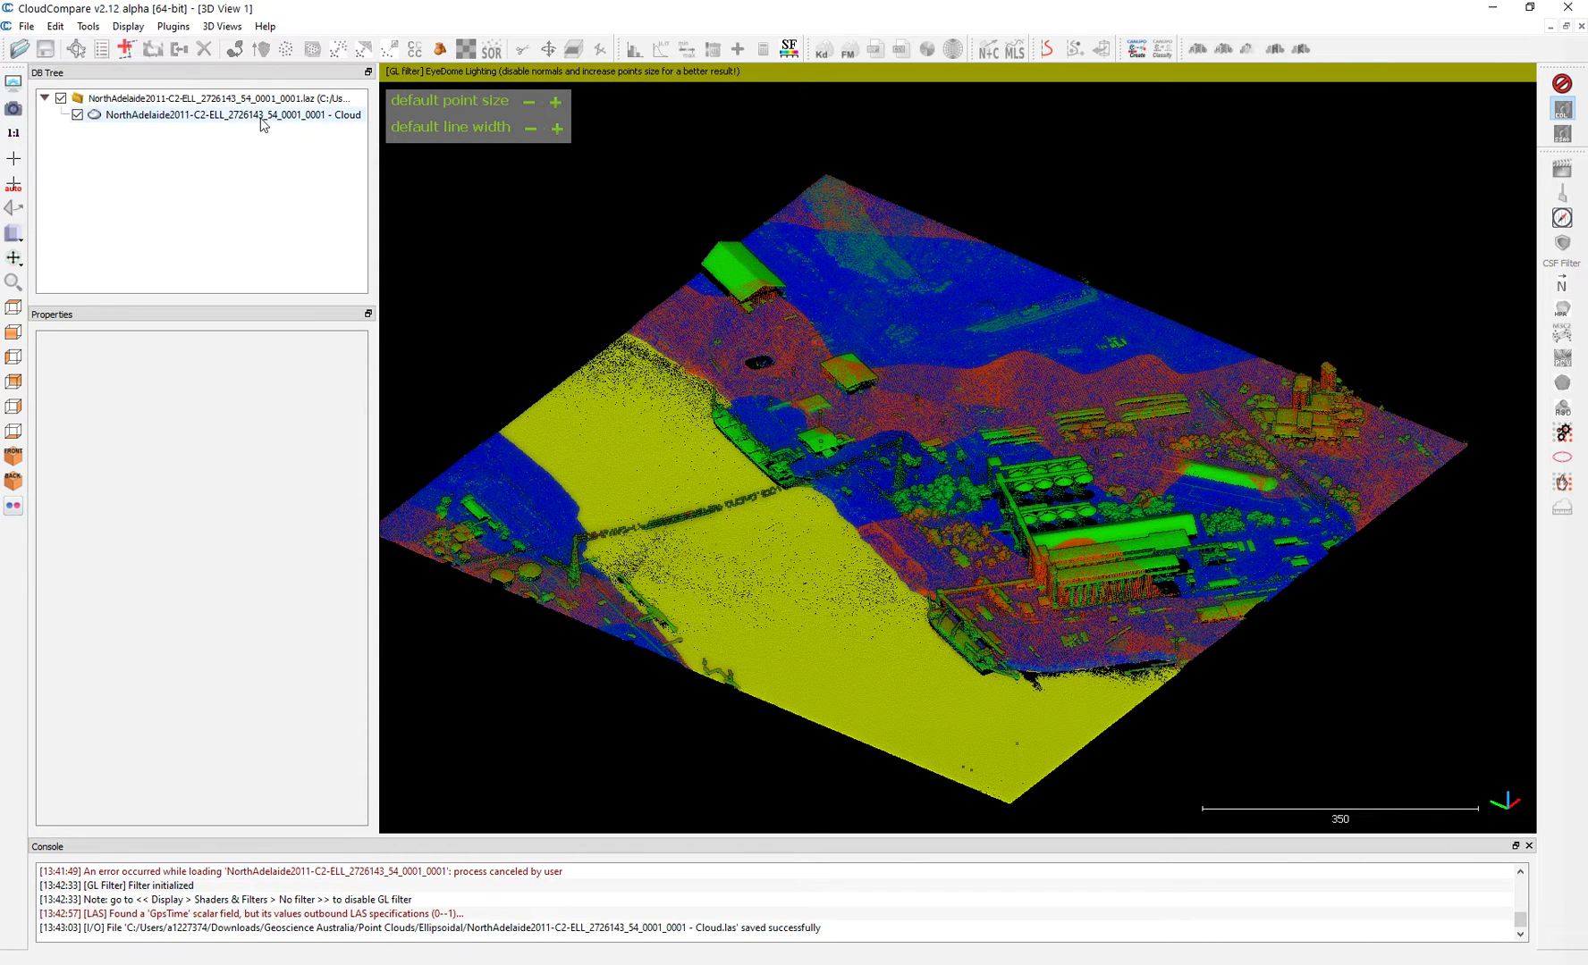
pyautogui.click(19, 49)
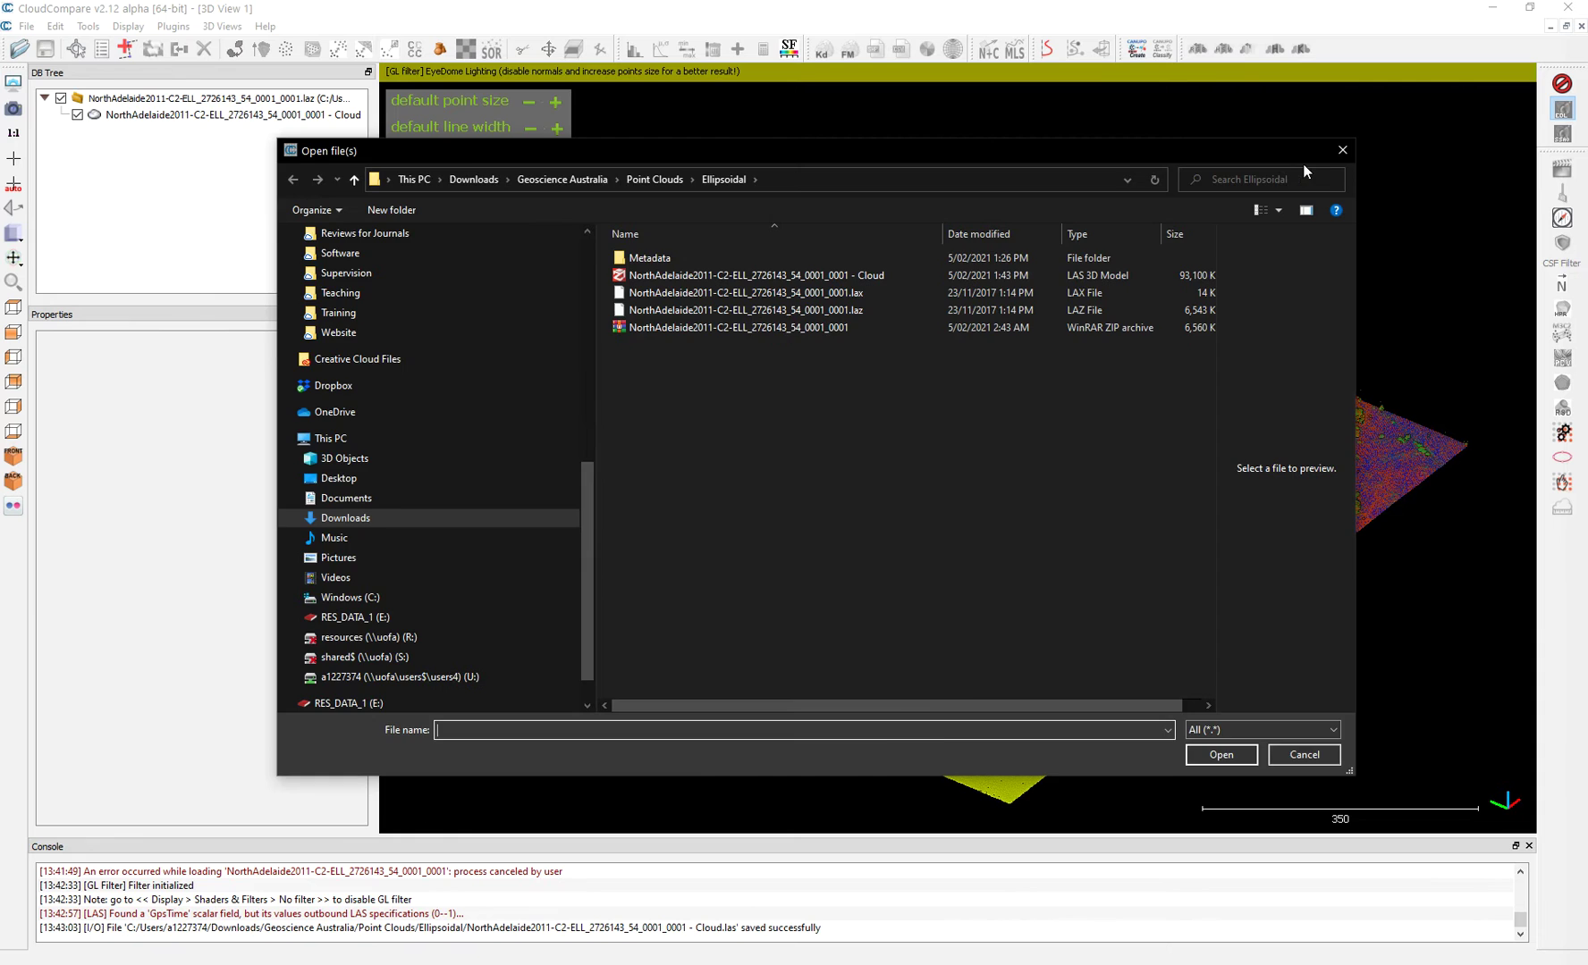
pyautogui.click(1341, 150)
pyautogui.click(224, 115)
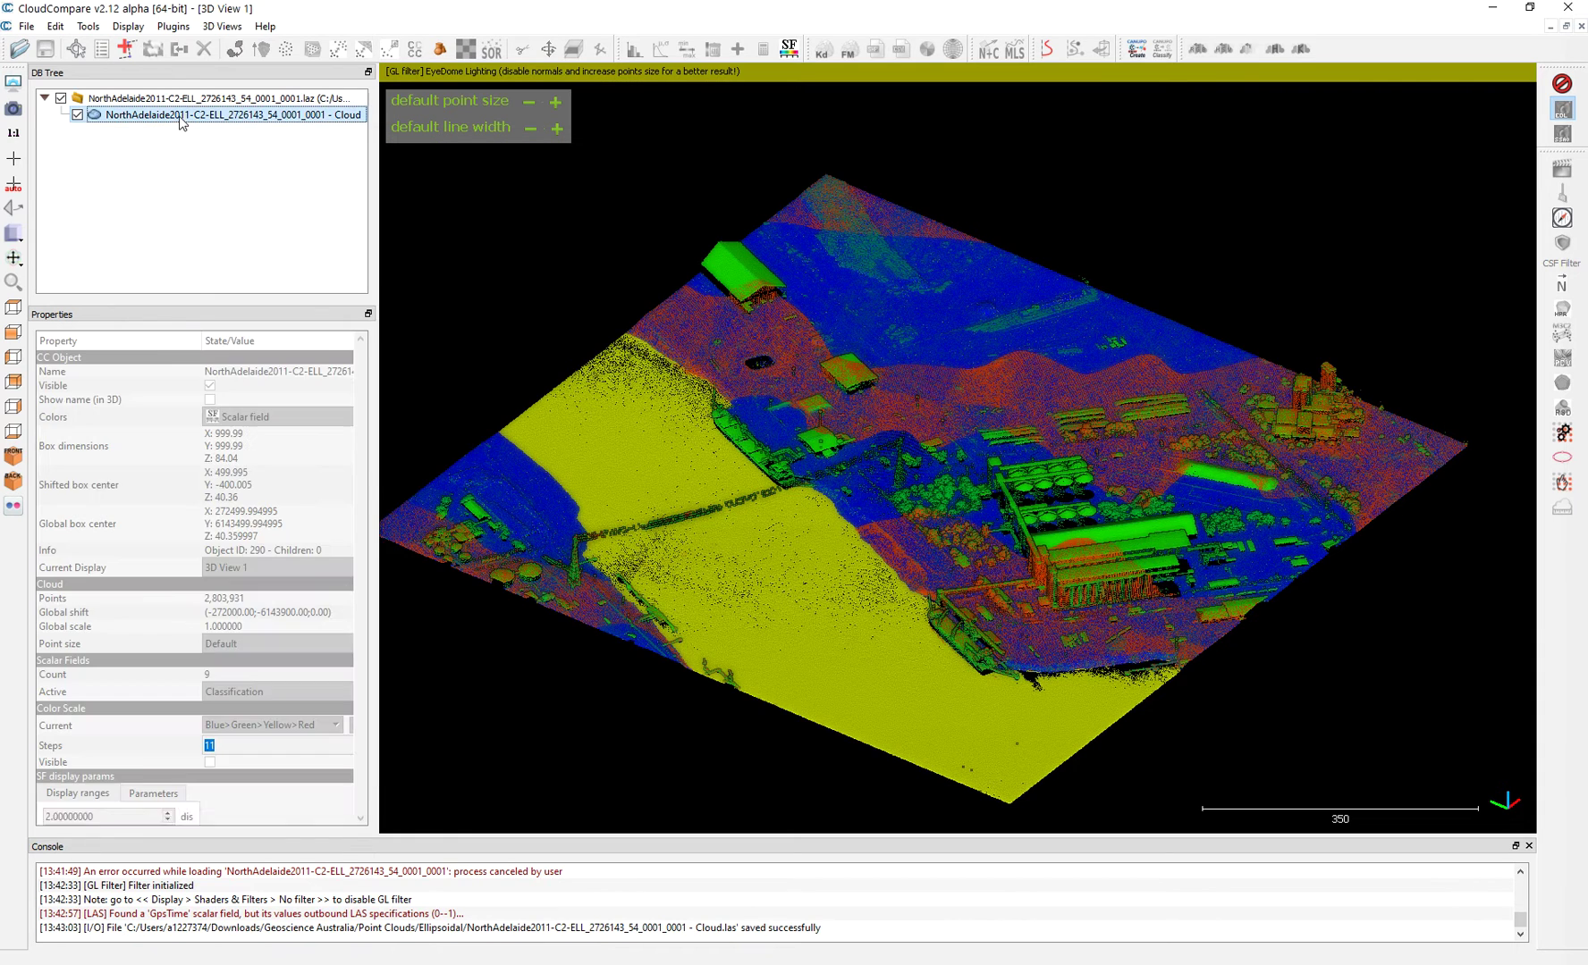
pyautogui.click(31, 28)
pyautogui.click(63, 90)
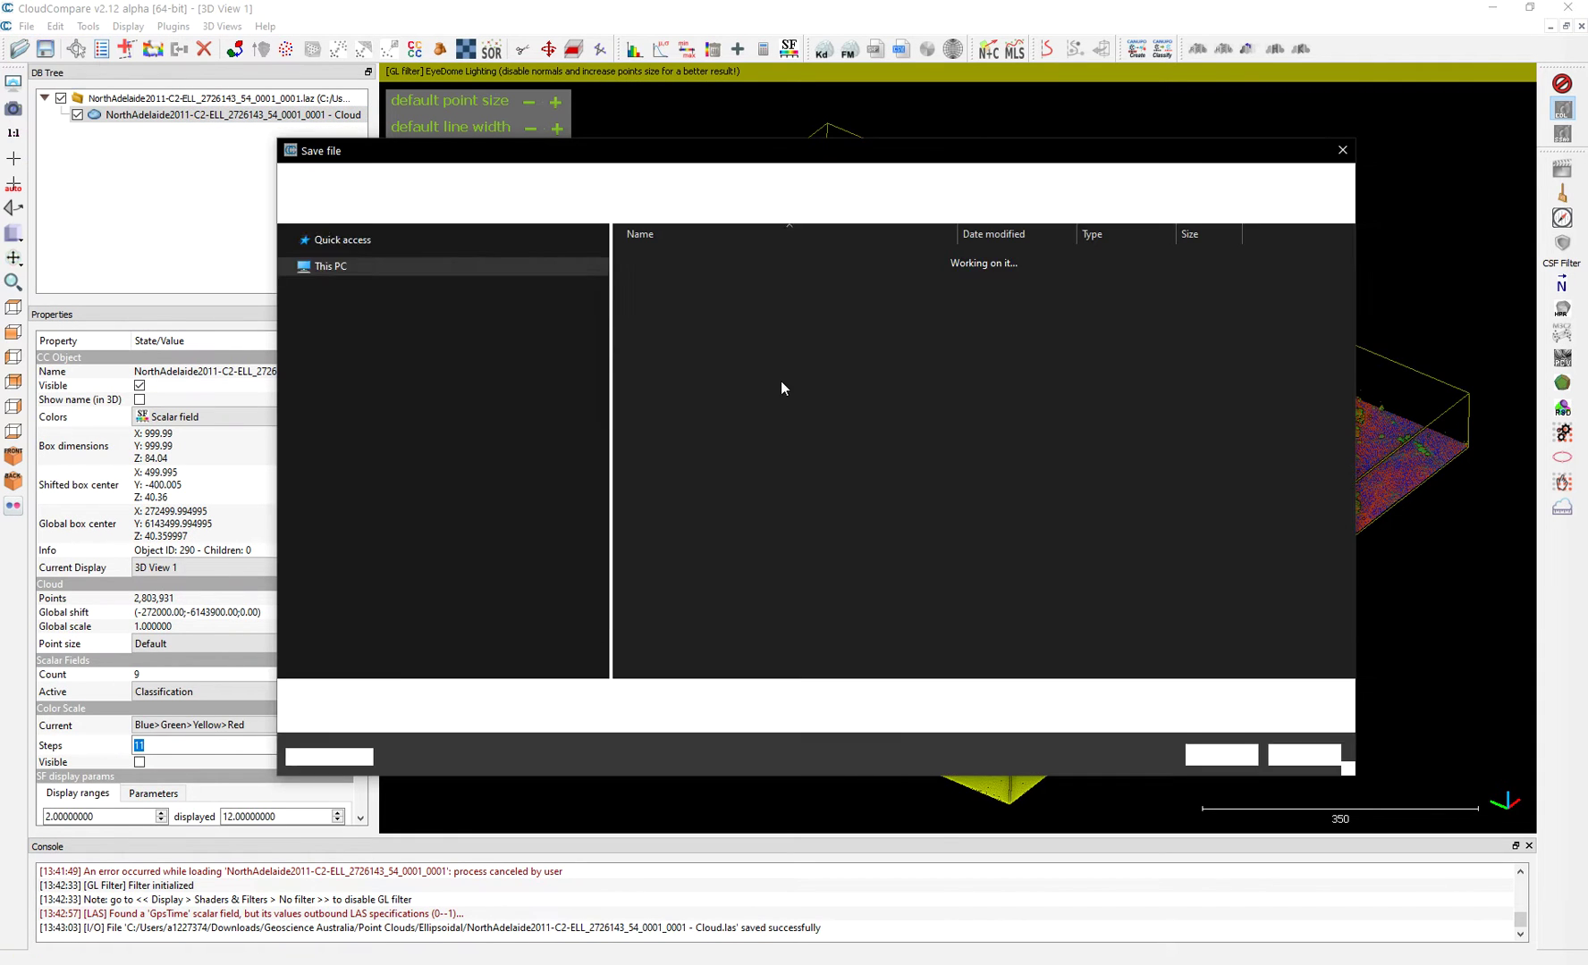
# Choose the 'ASCII cloud' file type and edit the file name to end in 'Cloud.asc'
pyautogui.click(451, 718)
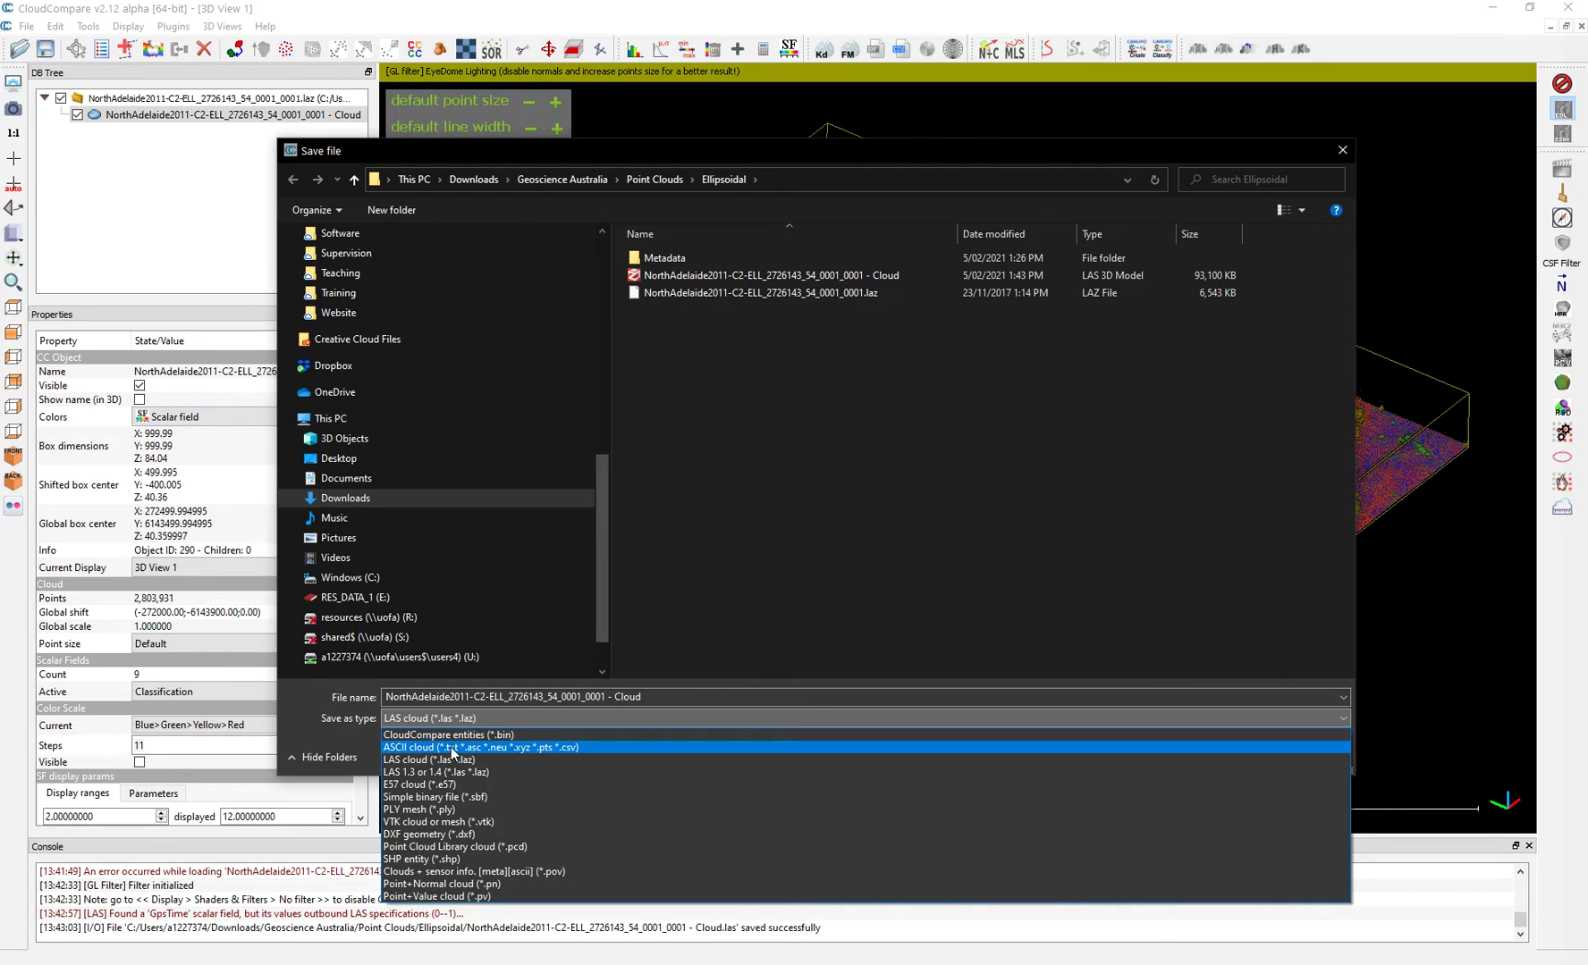
pyautogui.click(419, 747)
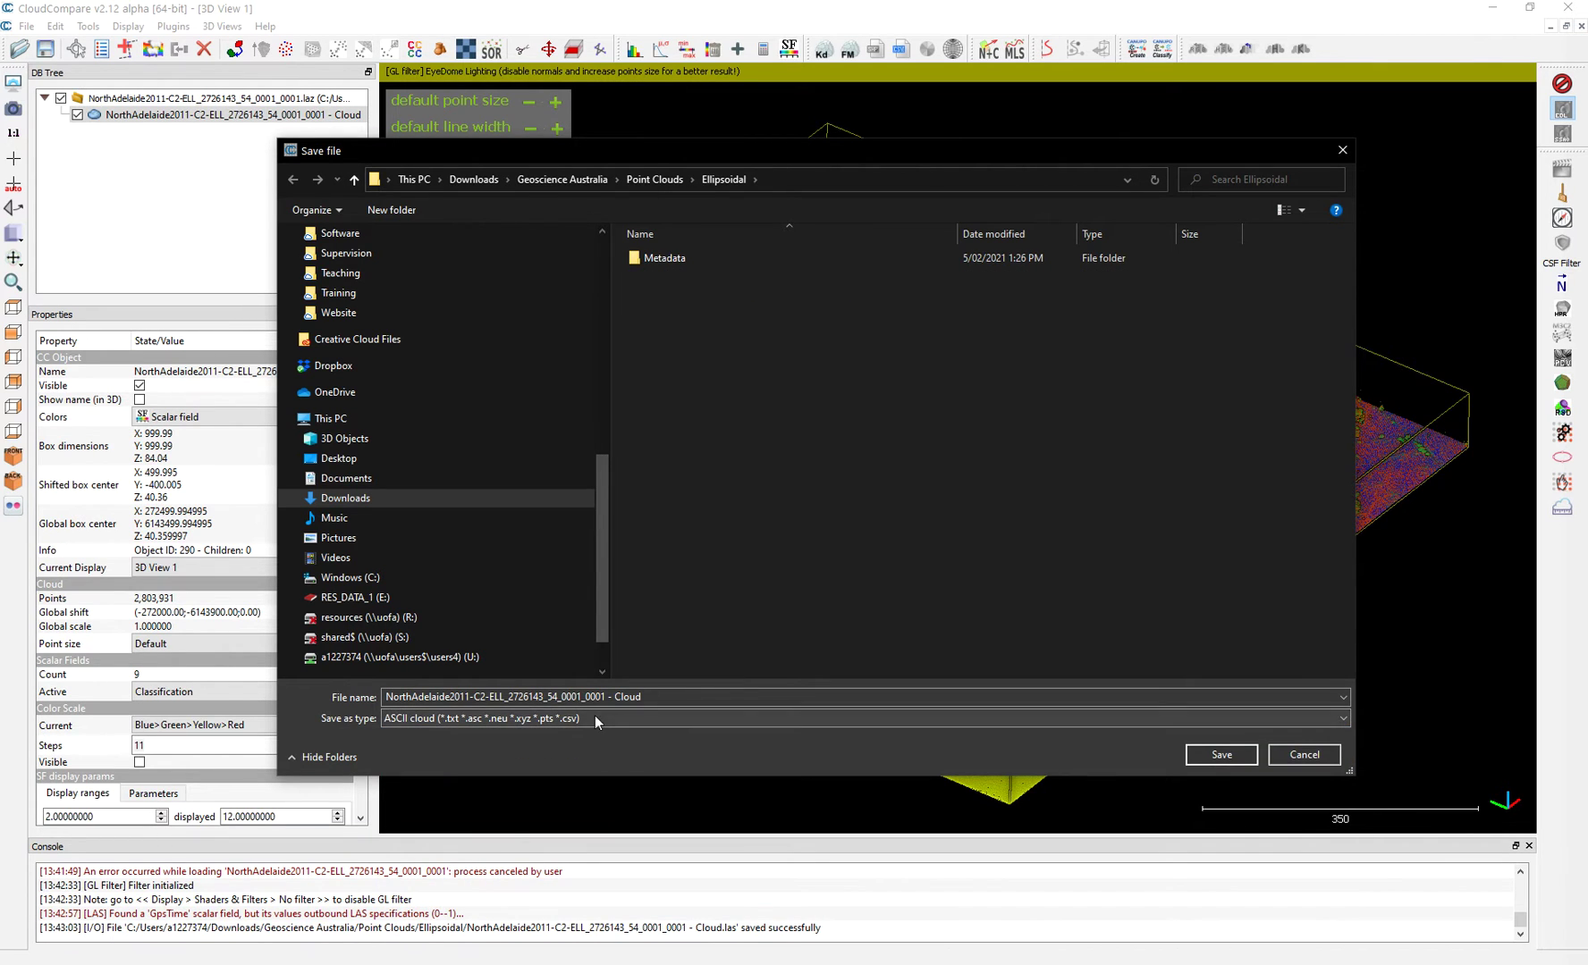
pyautogui.click(650, 697)
pyautogui.click(657, 697)
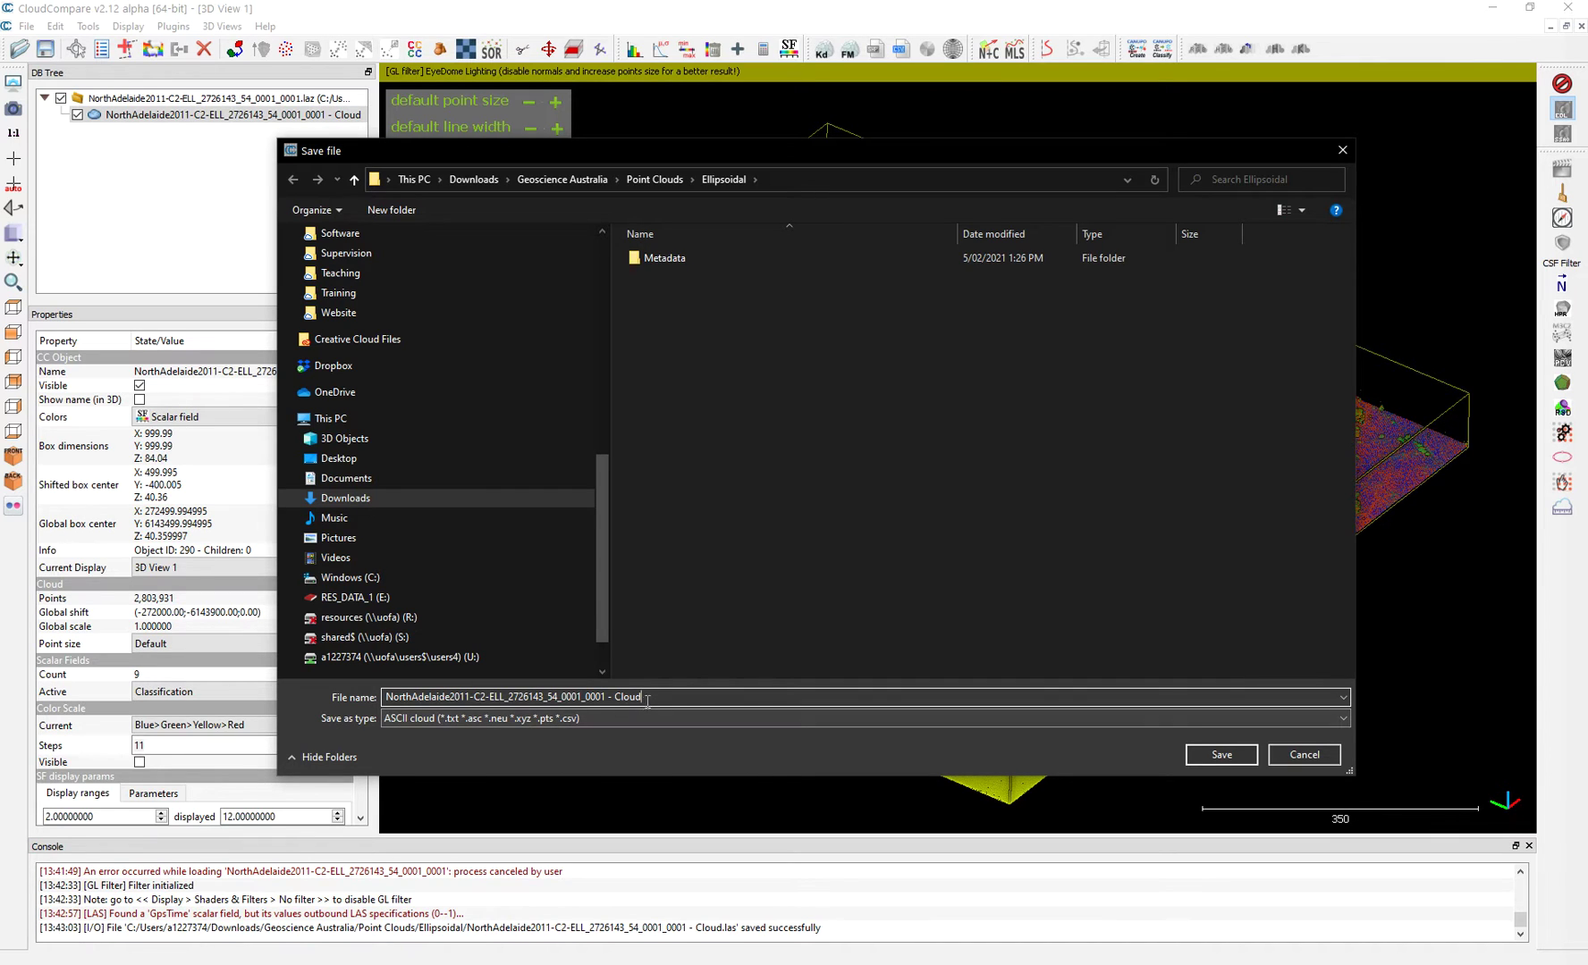
pyautogui.write('.')
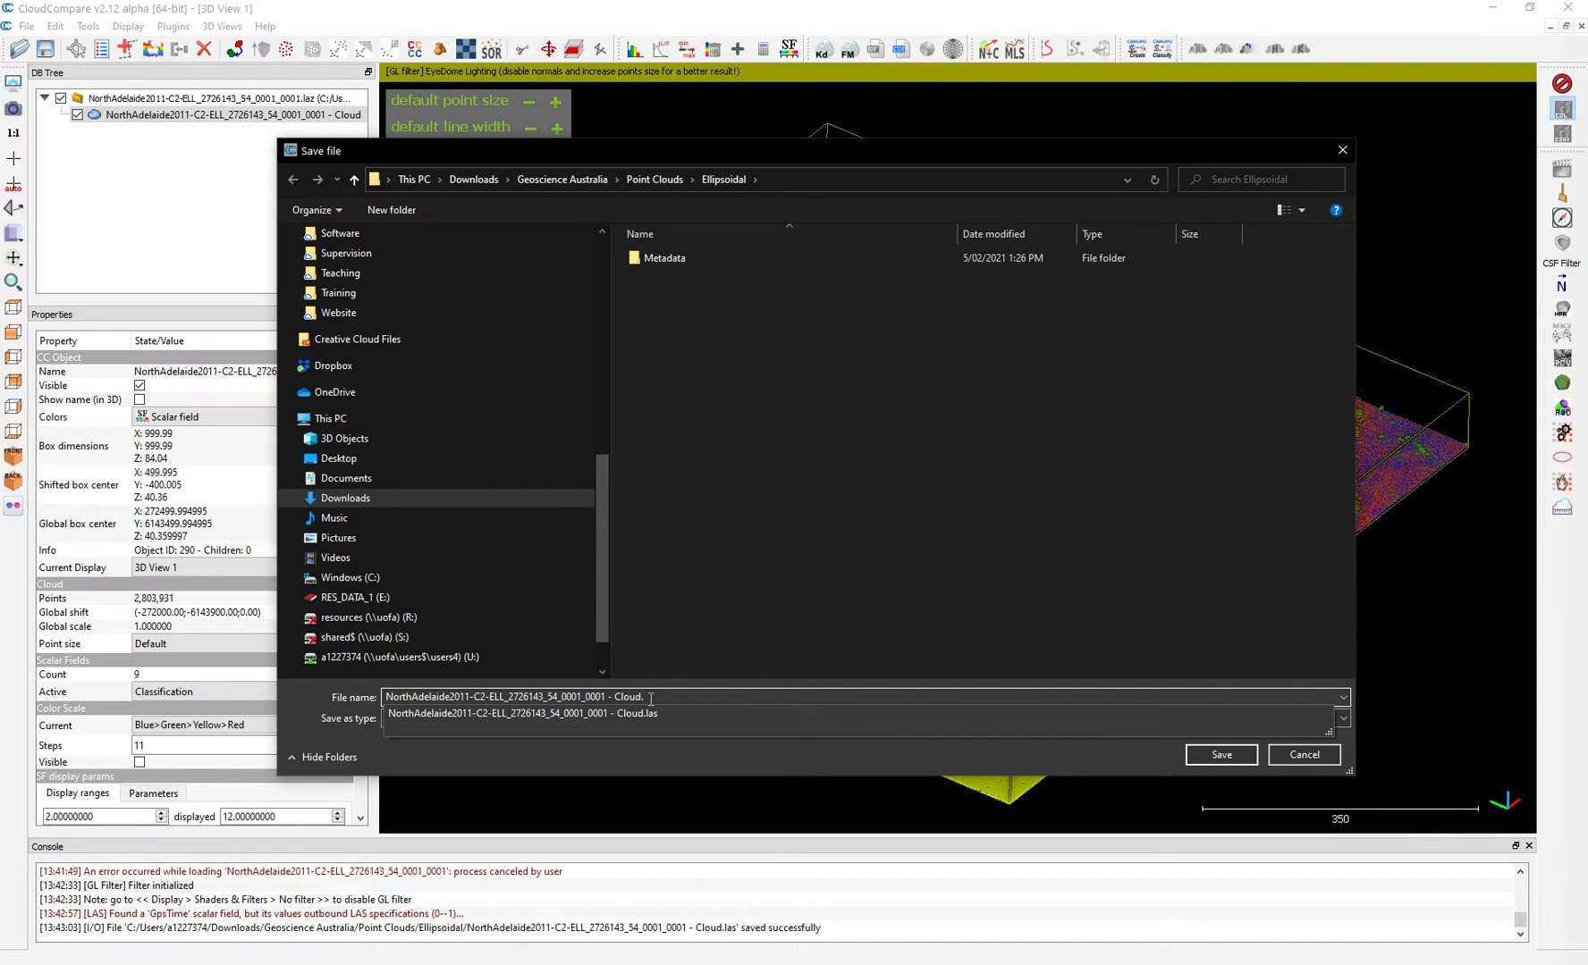
pyautogui.click(636, 776)
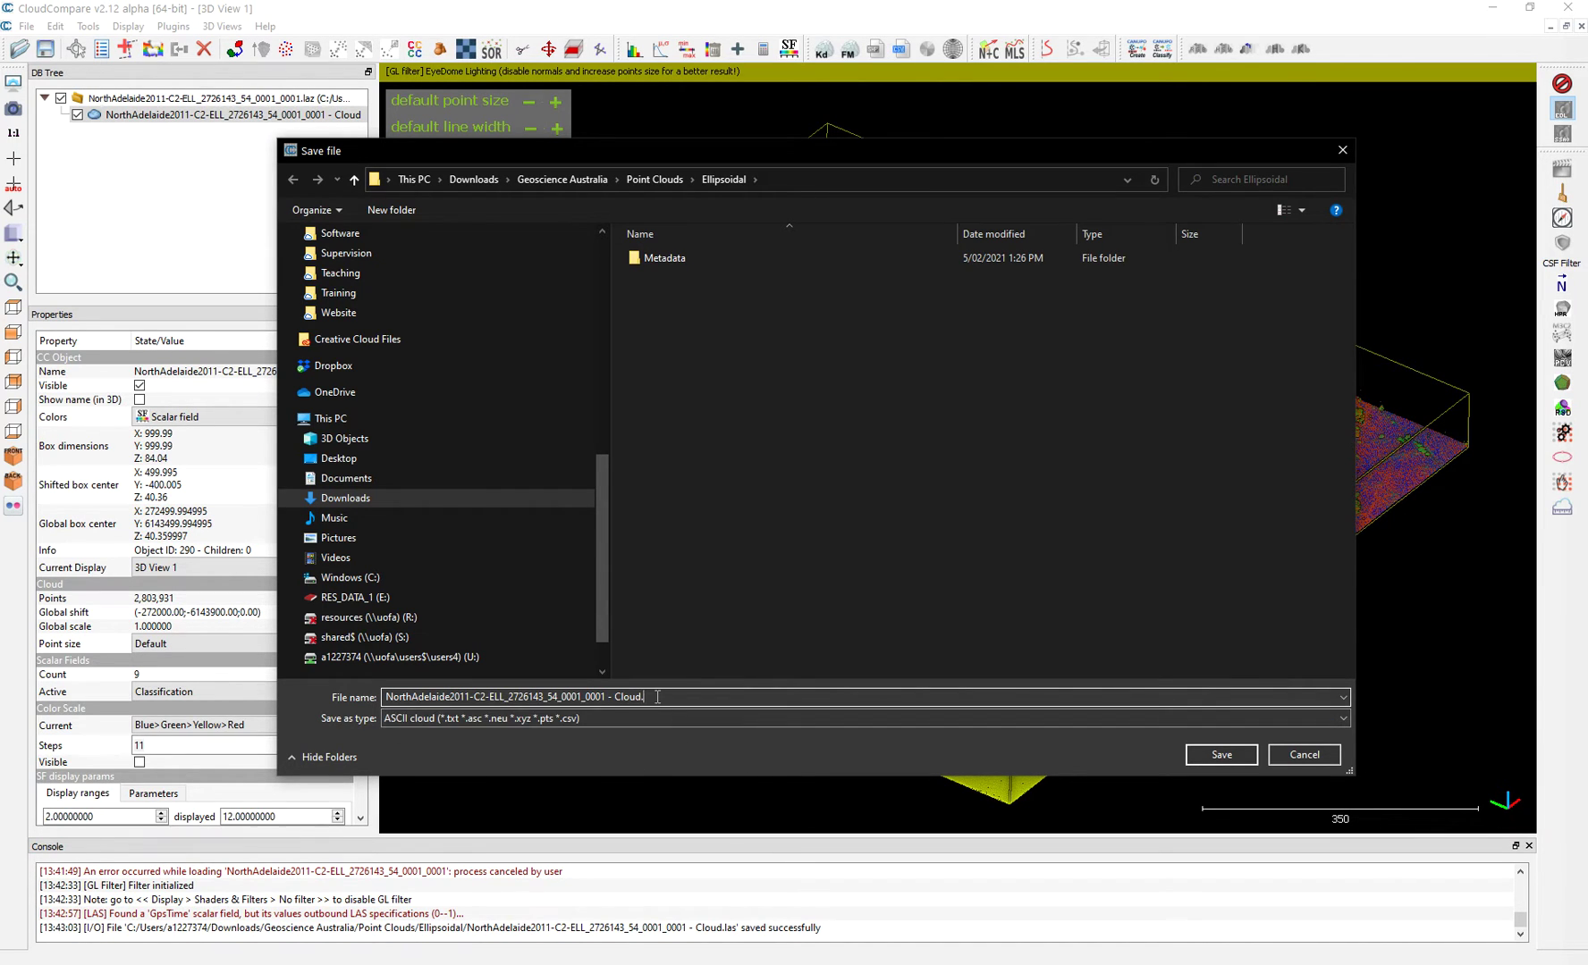
pyautogui.write('a')
pyautogui.press('BackSpace')
pyautogui.press('BackSpace')
pyautogui.write('xyz')
# Save the ASCII file, keeping the [ASC] column order and comma separator
pyautogui.click(1219, 755)
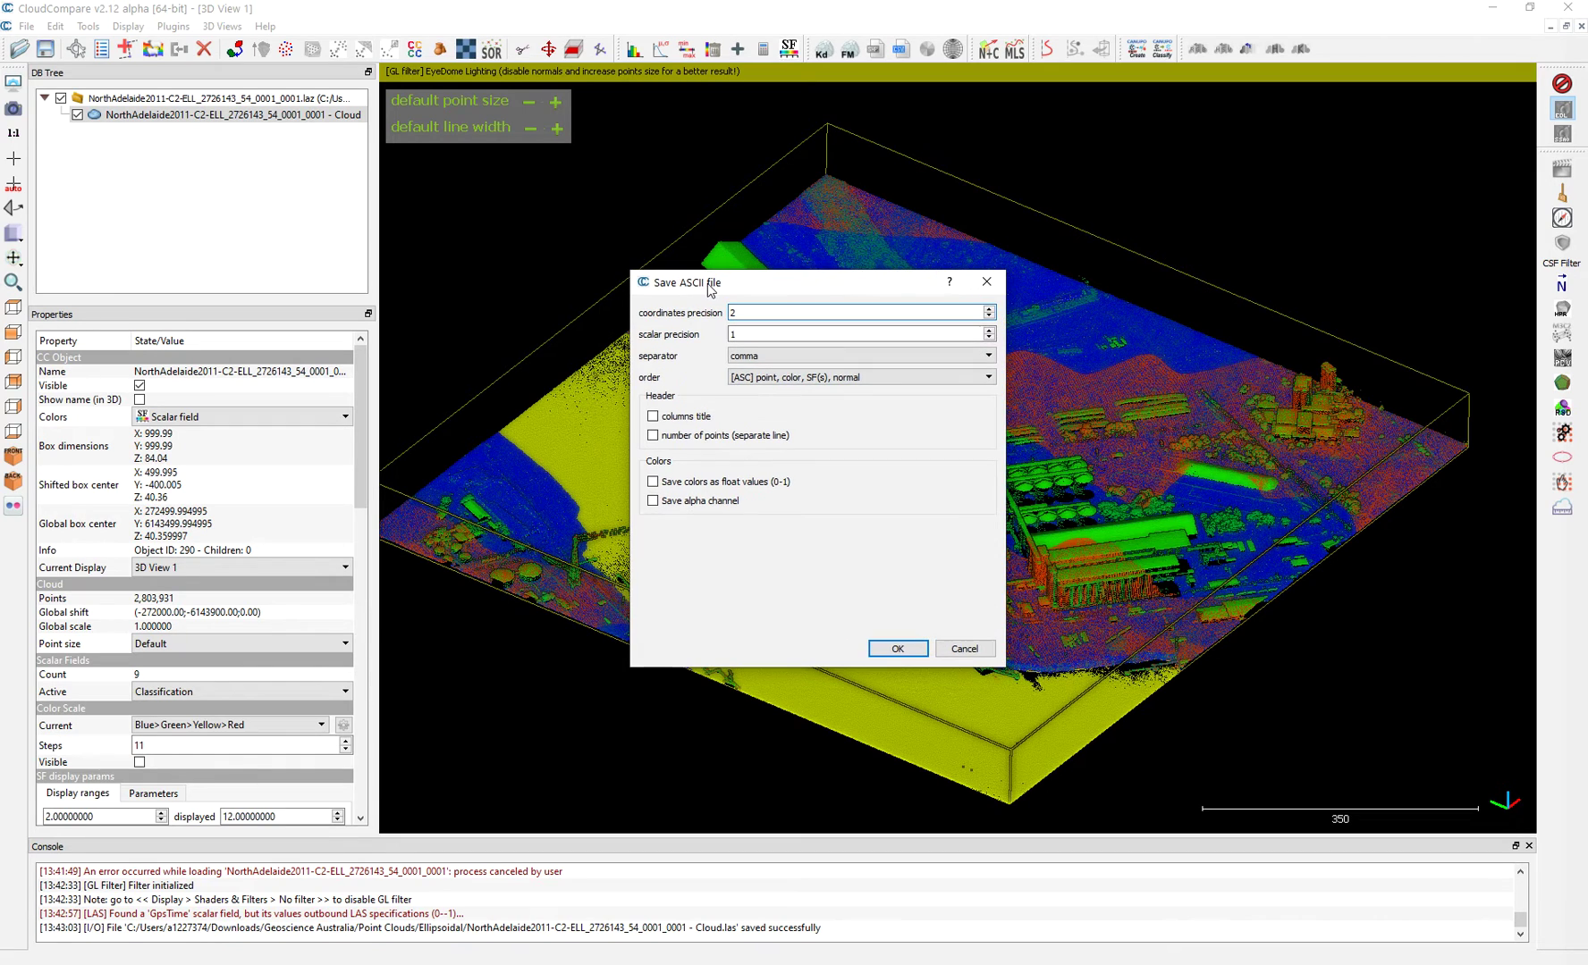
pyautogui.click(776, 378)
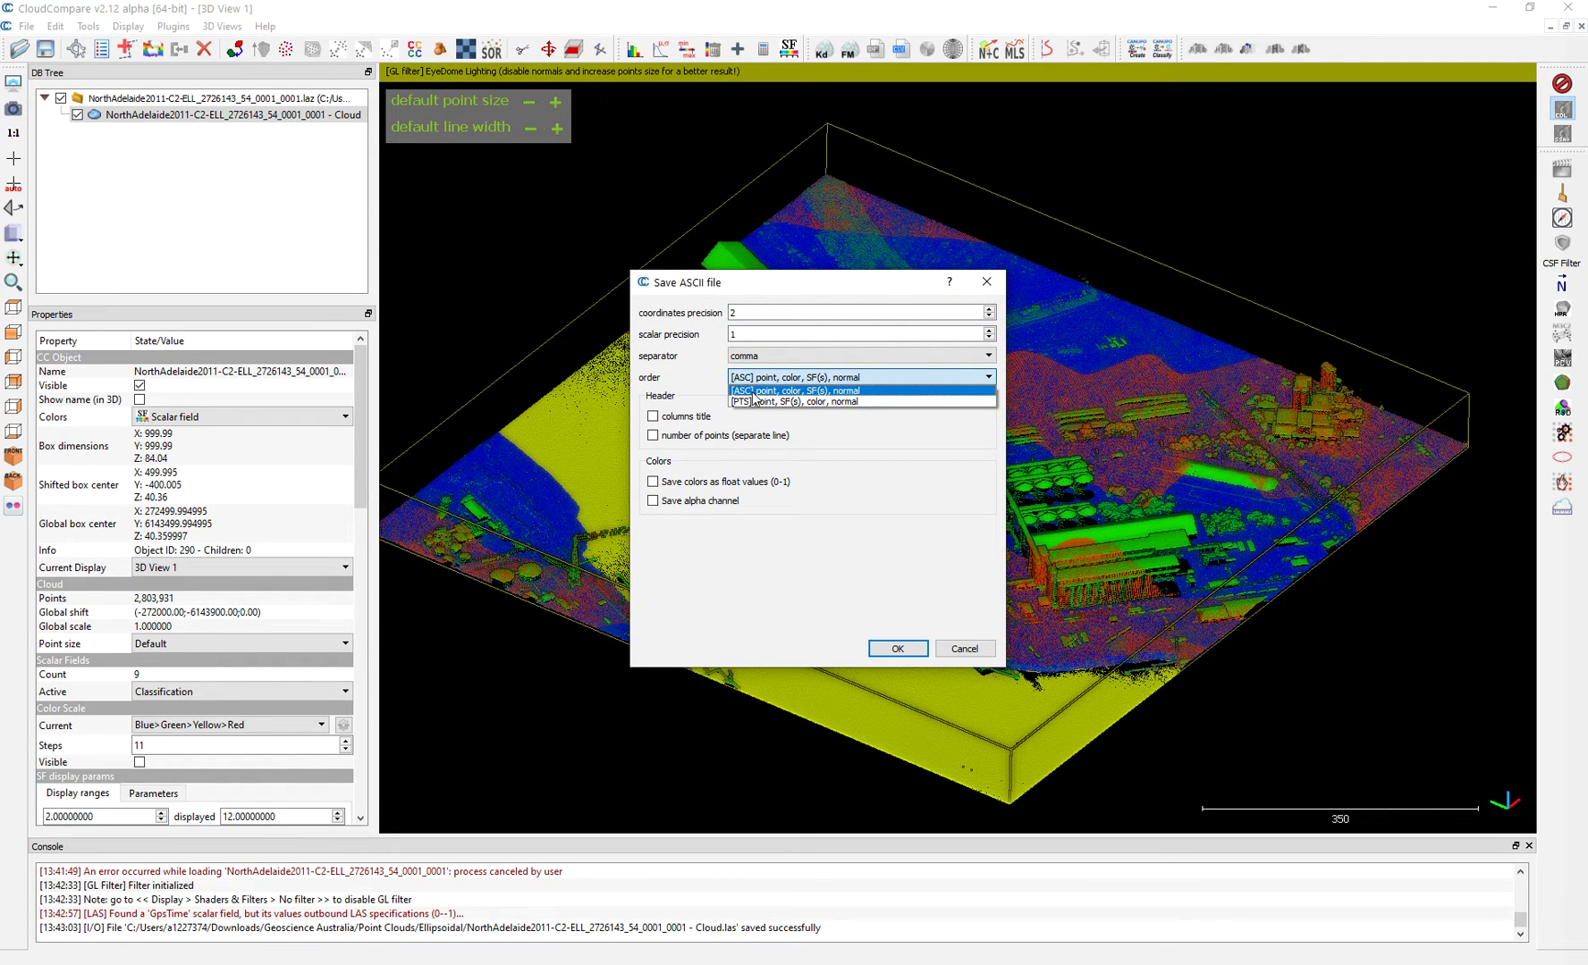
pyautogui.click(715, 385)
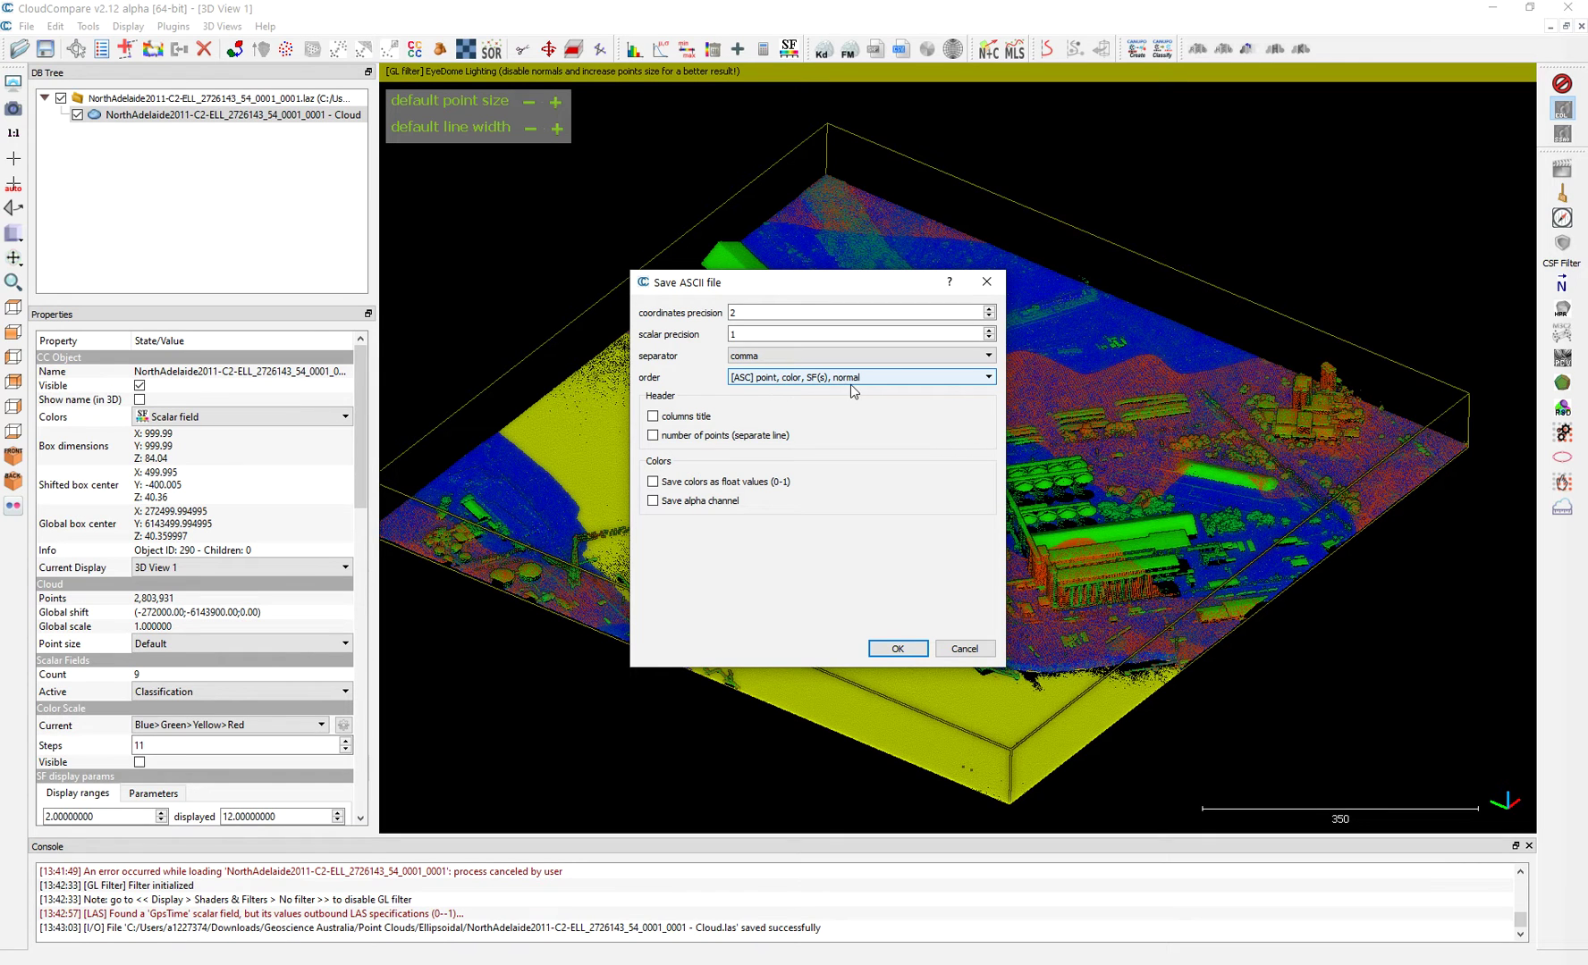
pyautogui.click(790, 356)
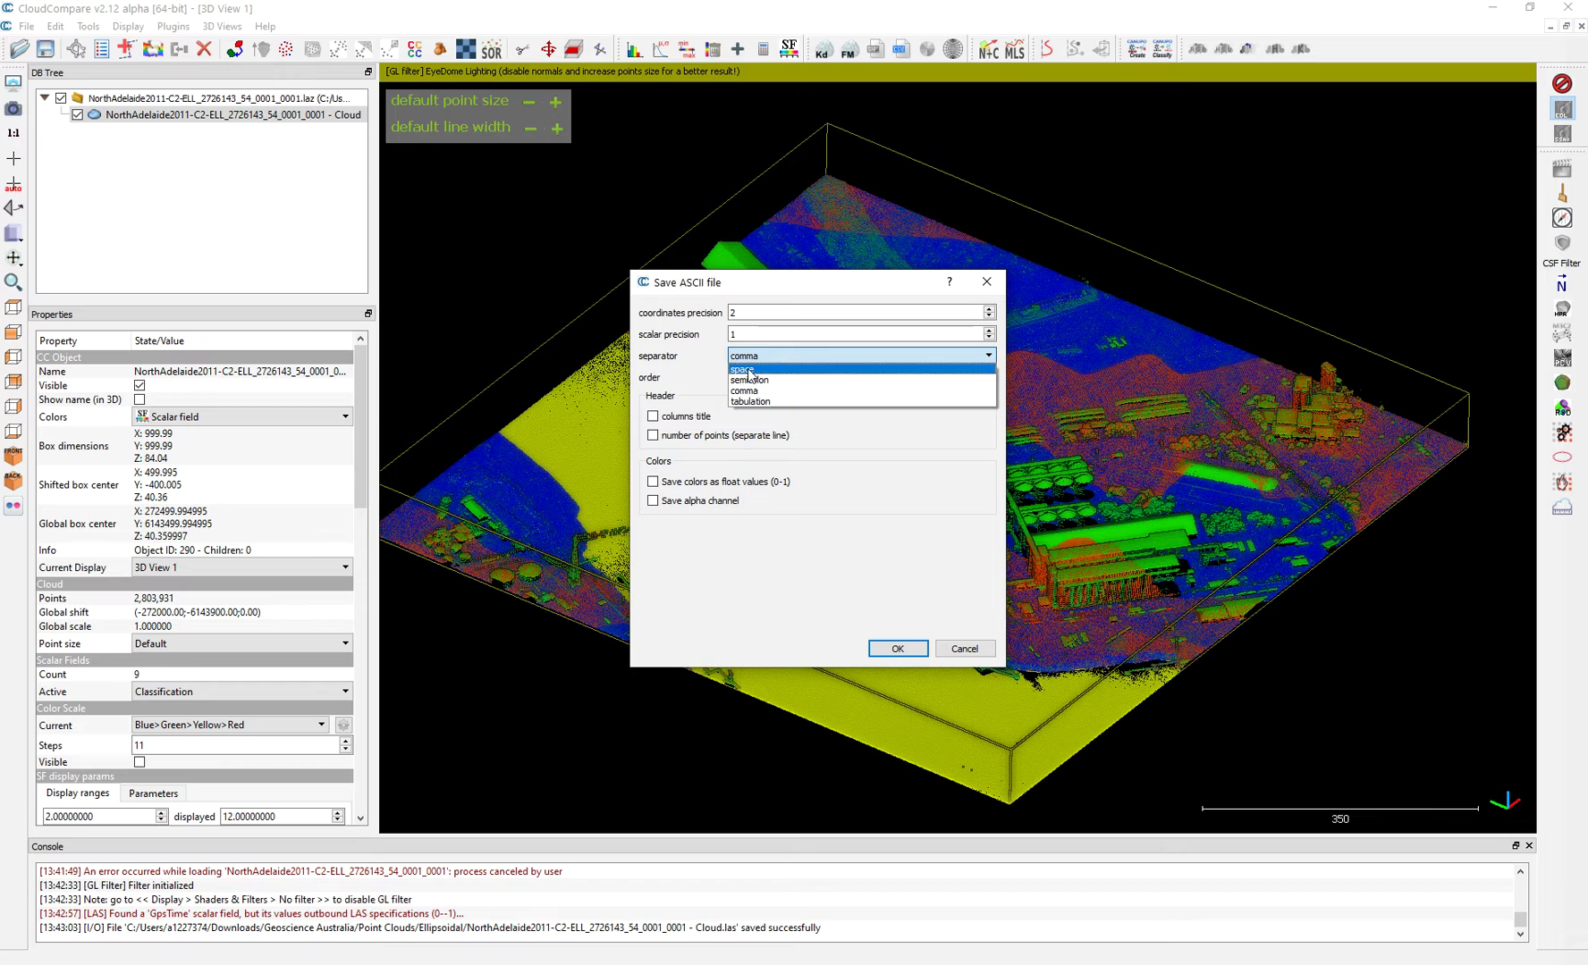
pyautogui.click(713, 370)
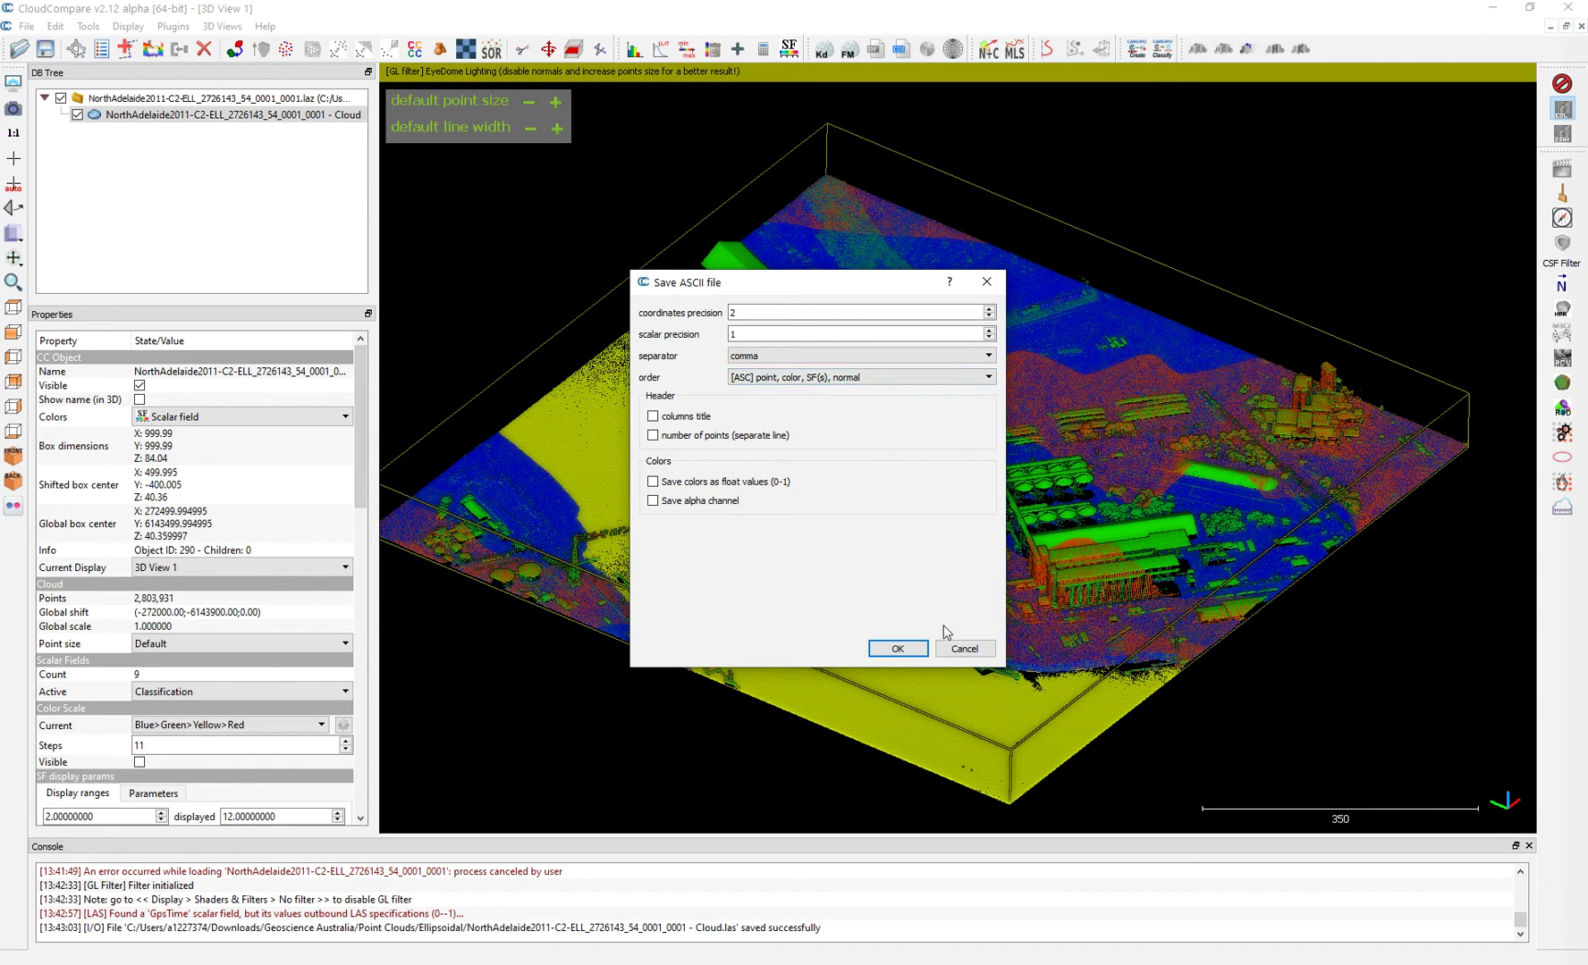
pyautogui.click(905, 651)
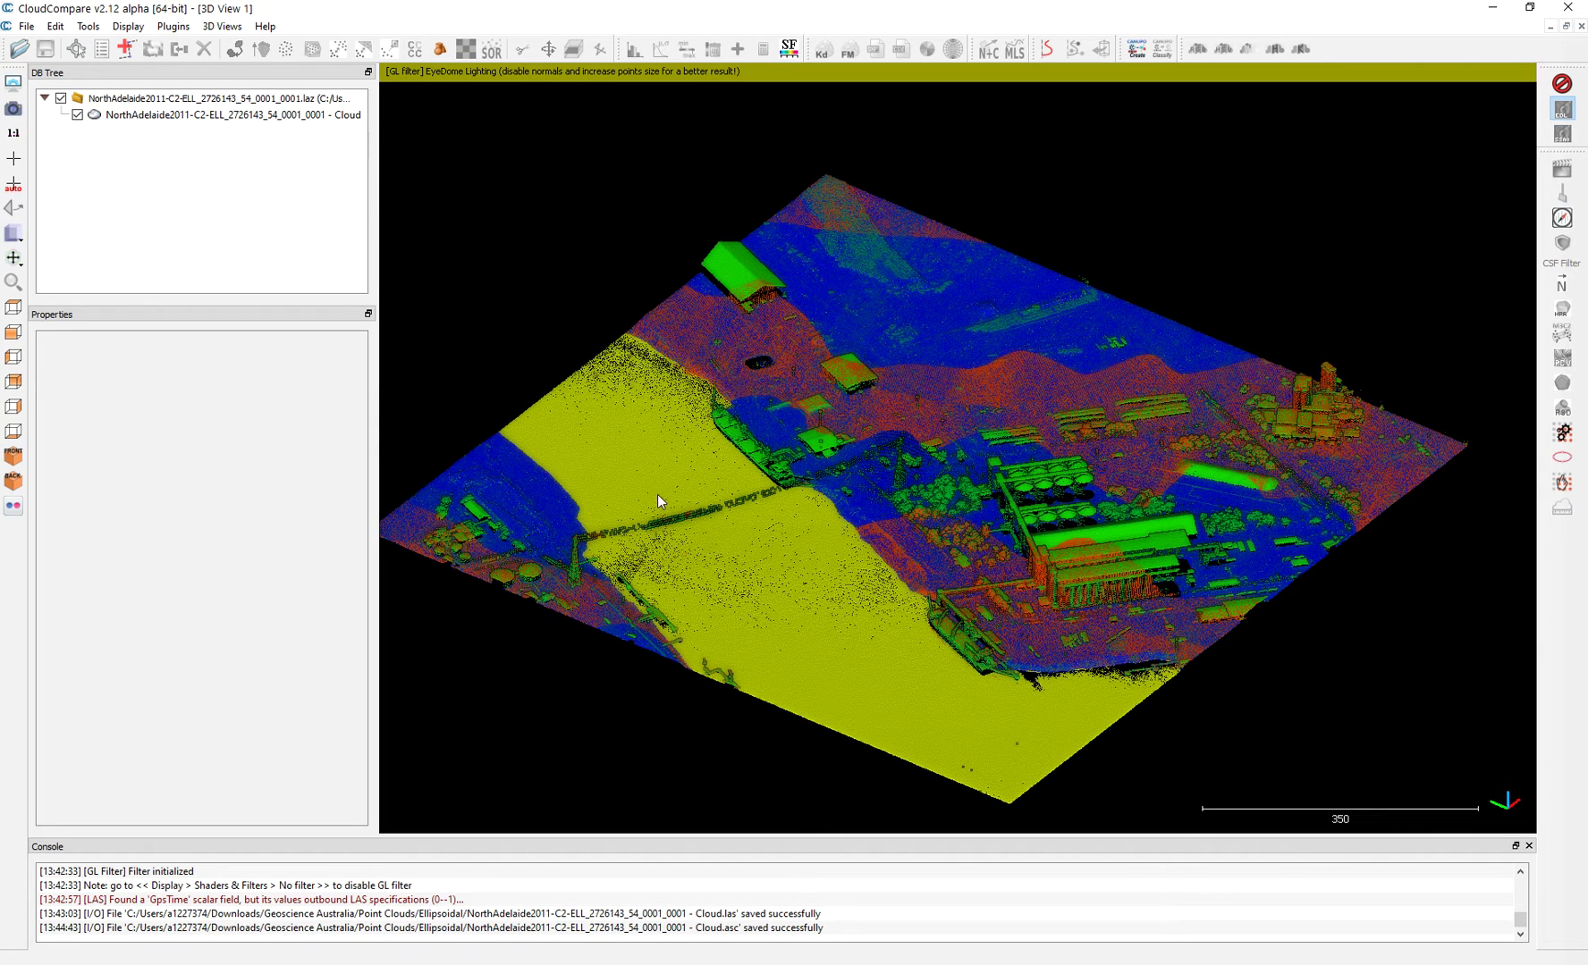
# Minimise CloudCompare and switch the browser from plas.io to the Online LIDAR point cloud viewer
pyautogui.click(1492, 7)
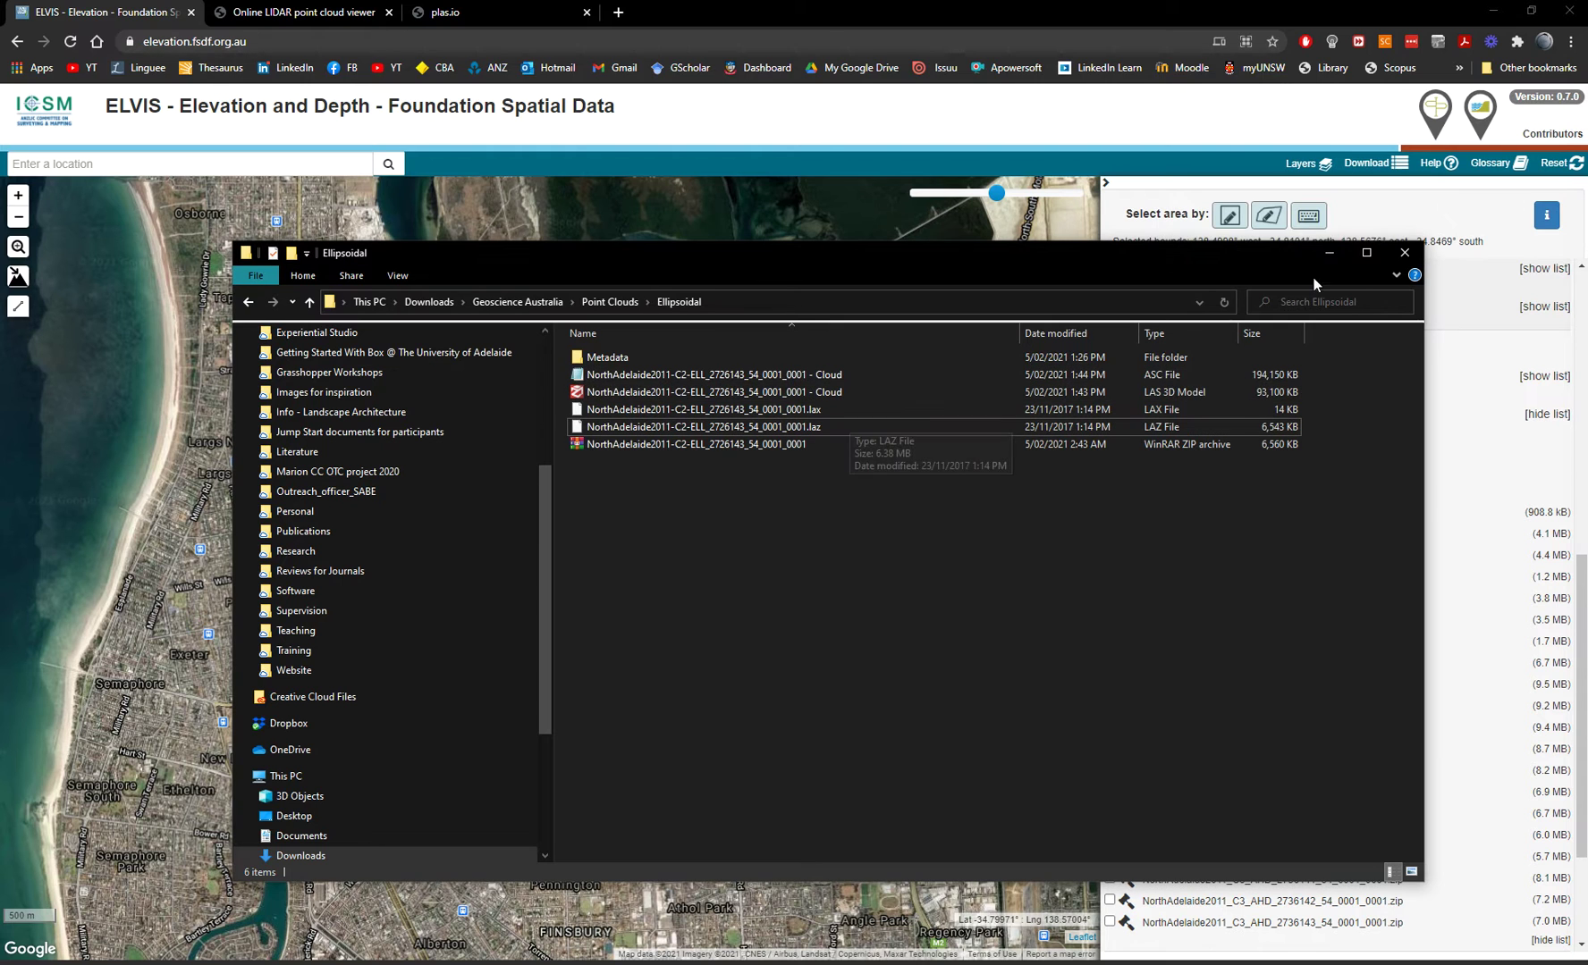
pyautogui.click(460, 42)
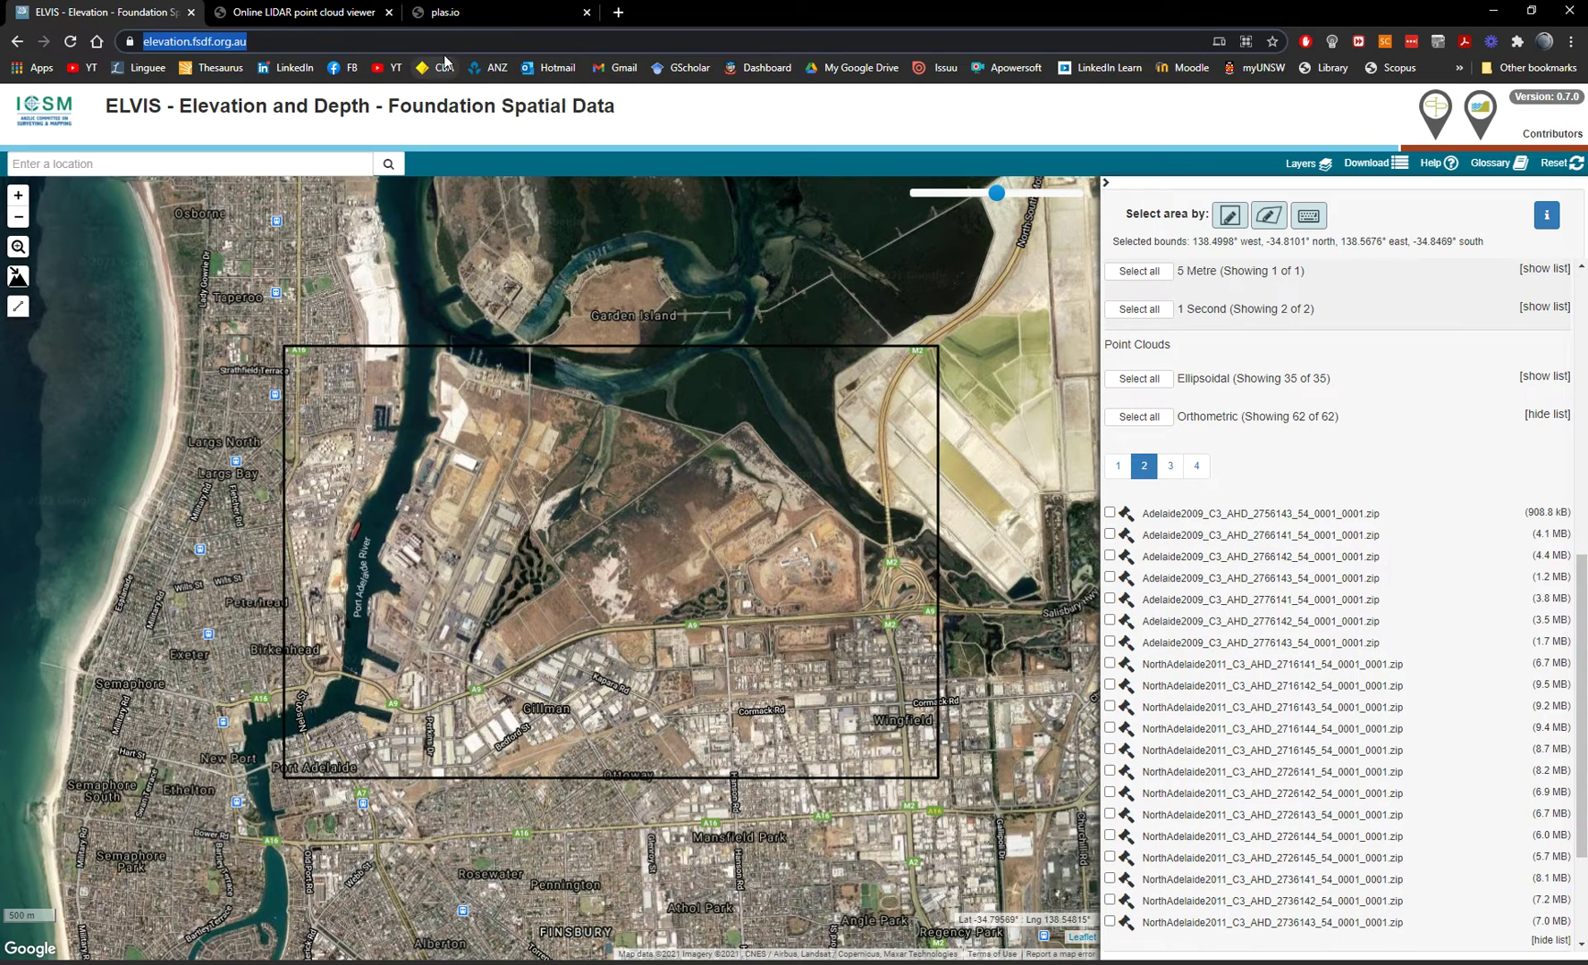
pyautogui.click(454, 19)
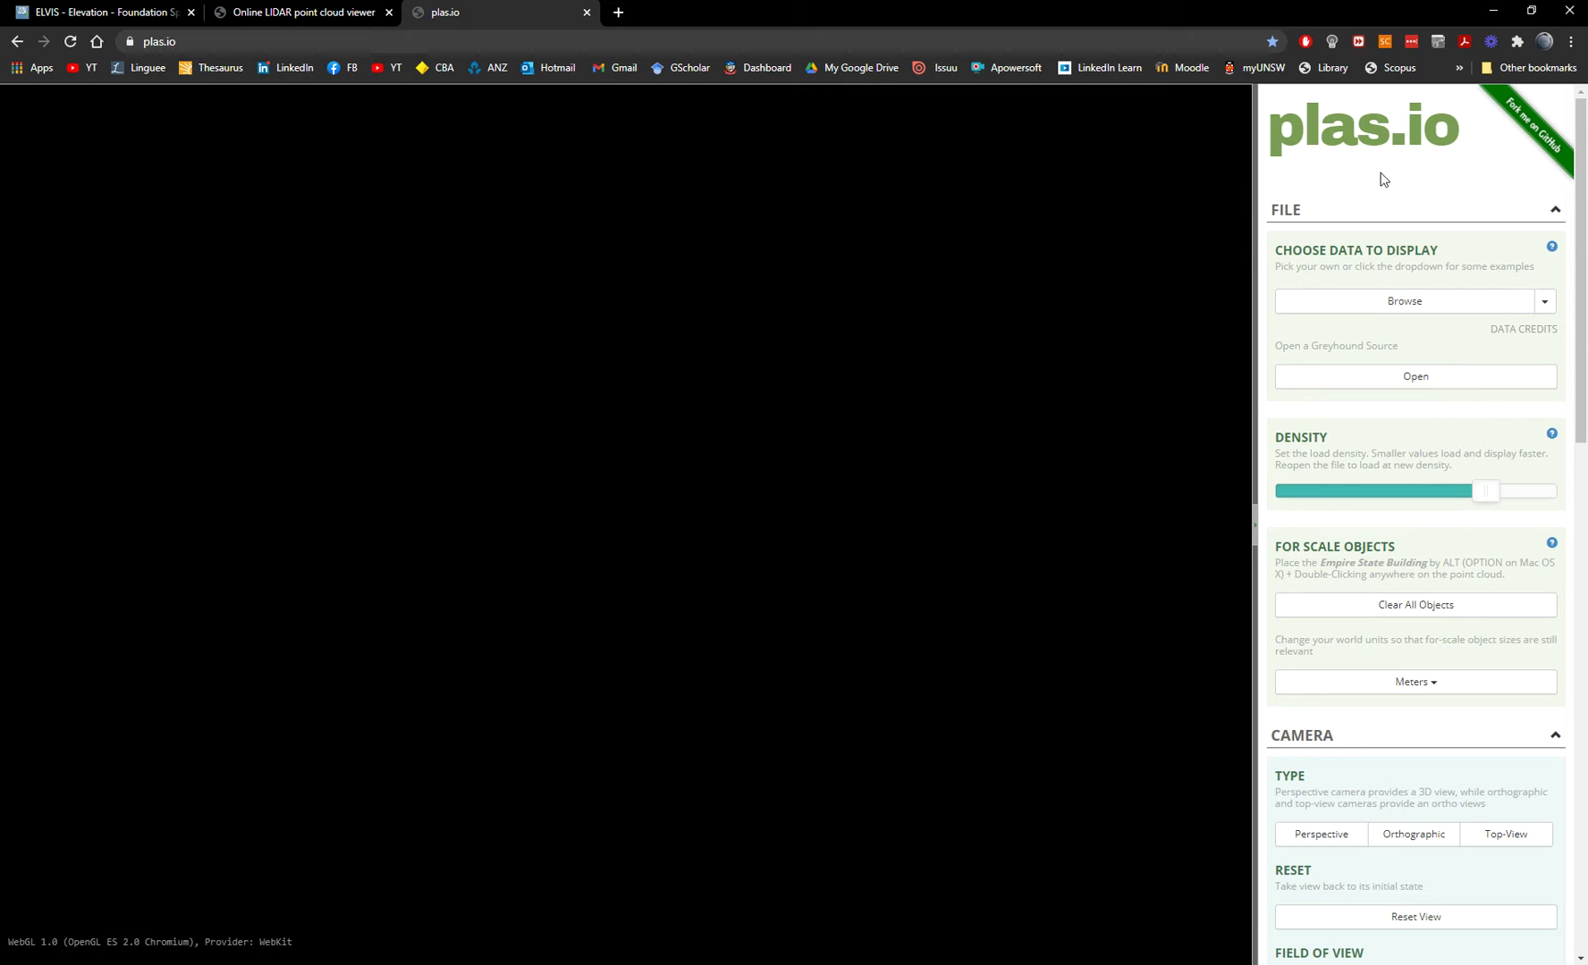
pyautogui.click(308, 16)
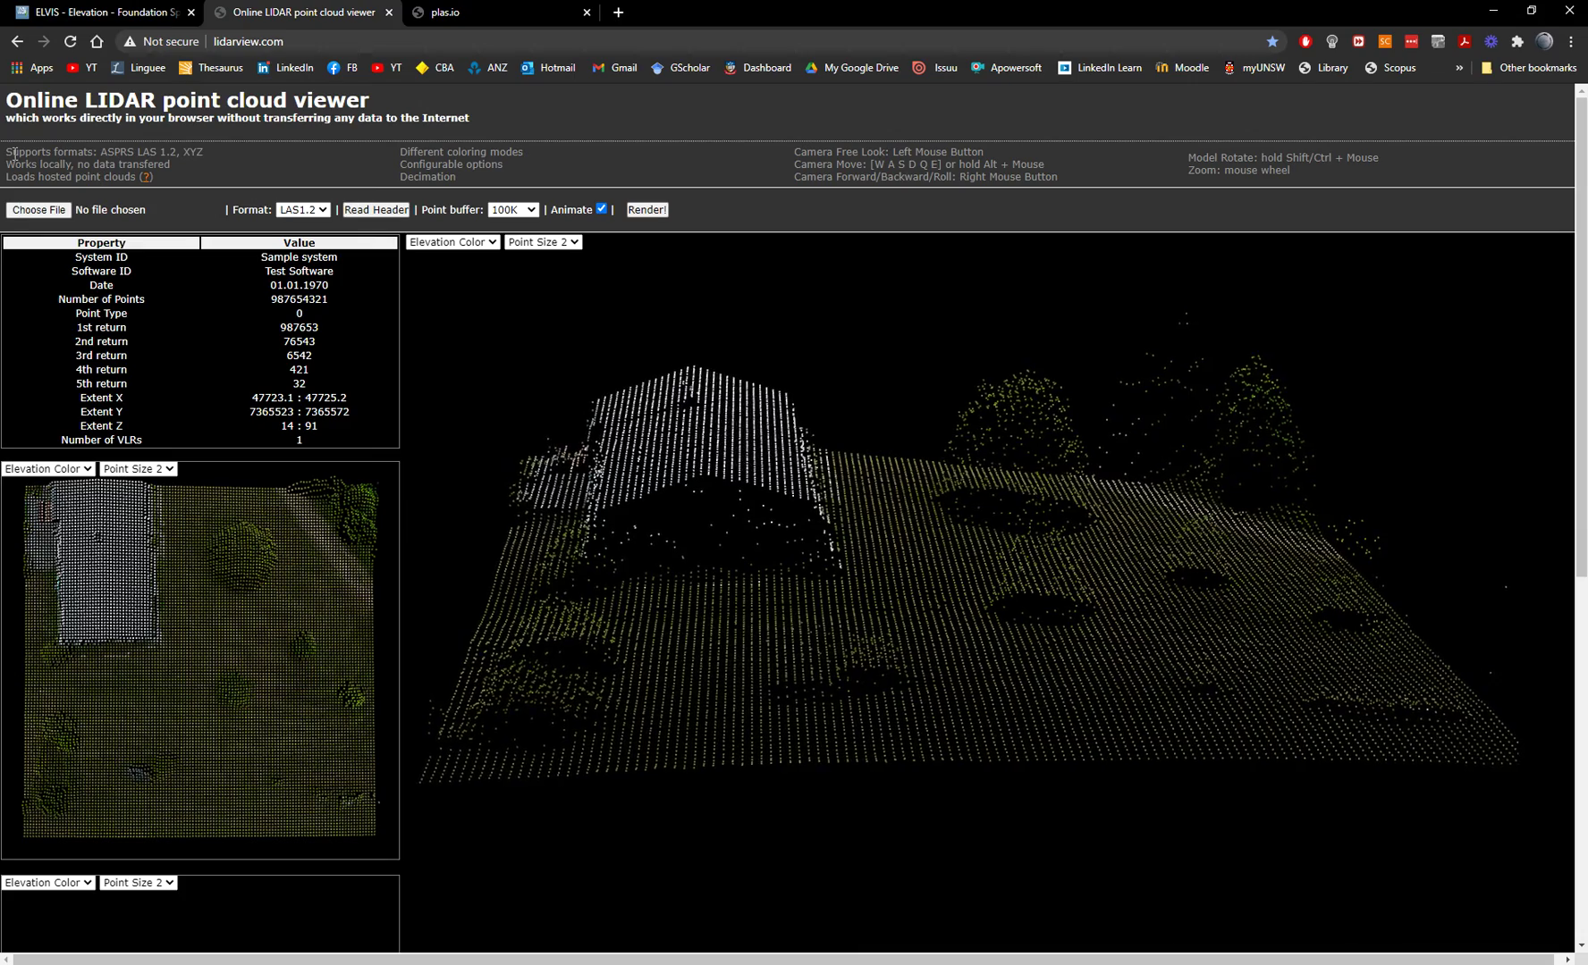
# Load the exported '- Cloud' LAS file into the online viewer
pyautogui.moveTo(25, 152); pyautogui.dragTo(110, 152)
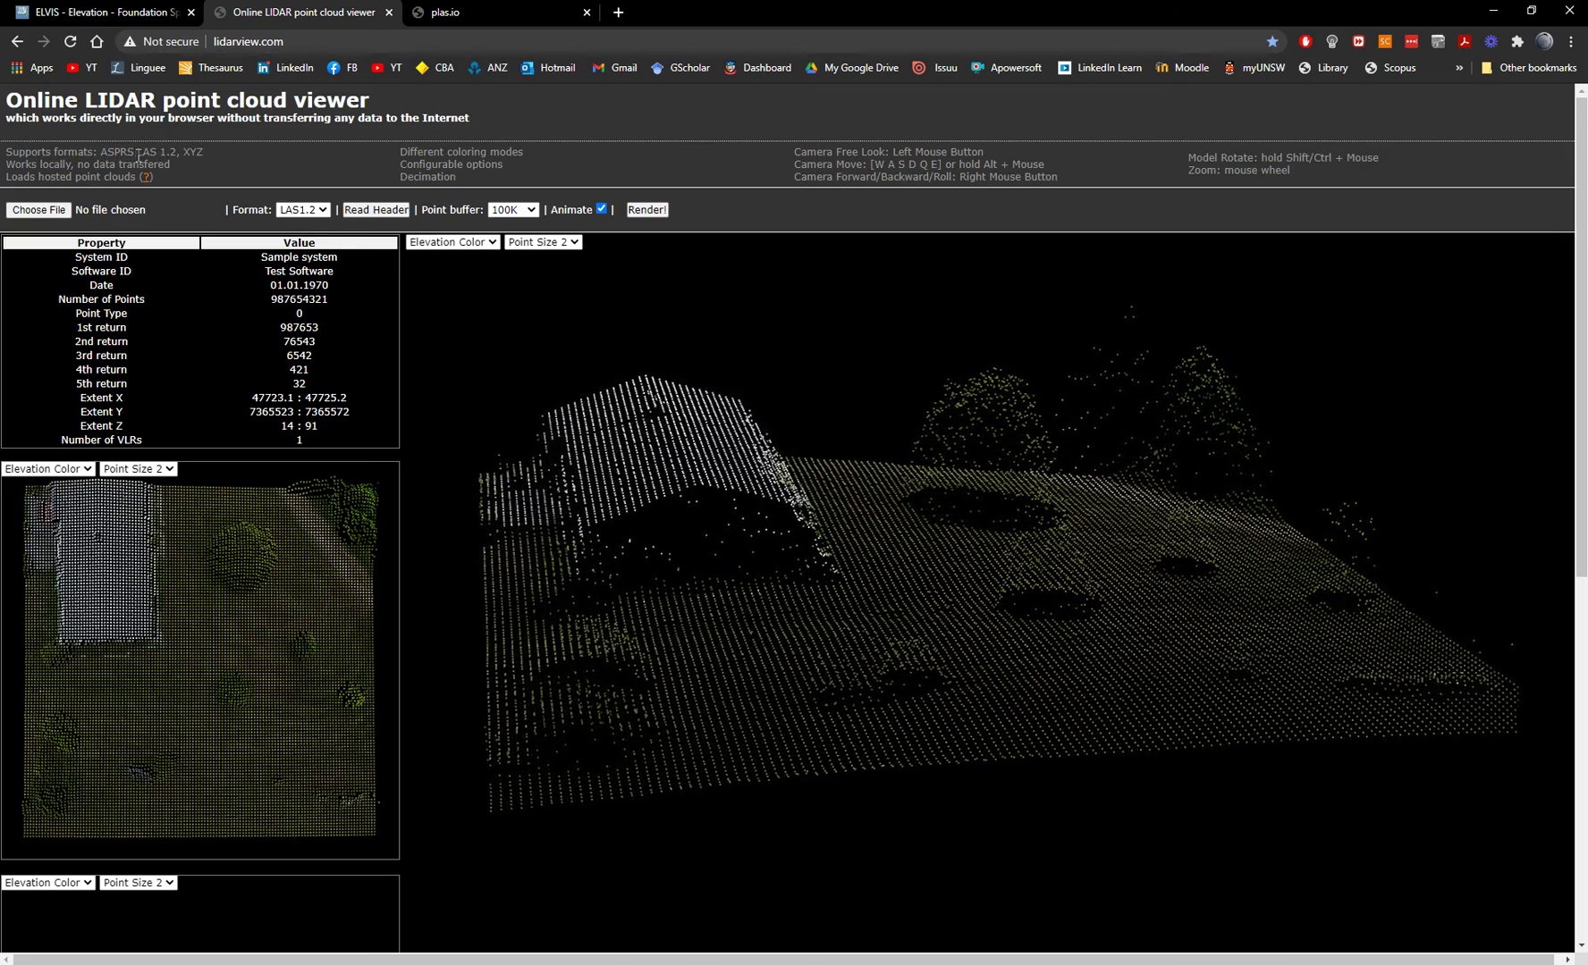
pyautogui.click(158, 150)
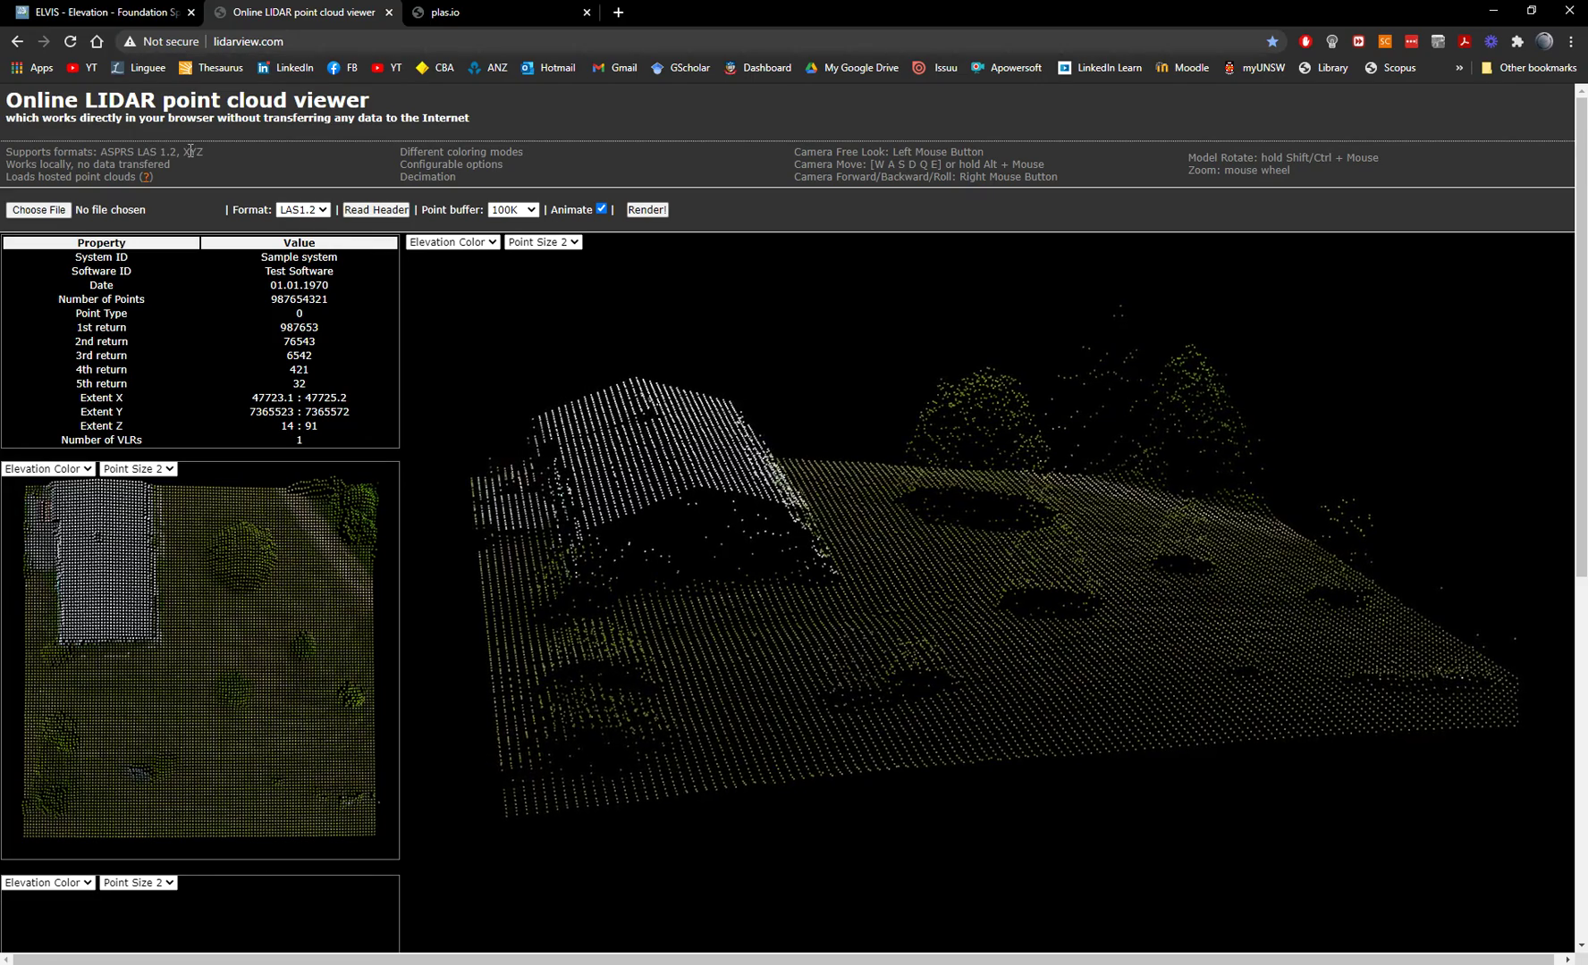
pyautogui.click(47, 211)
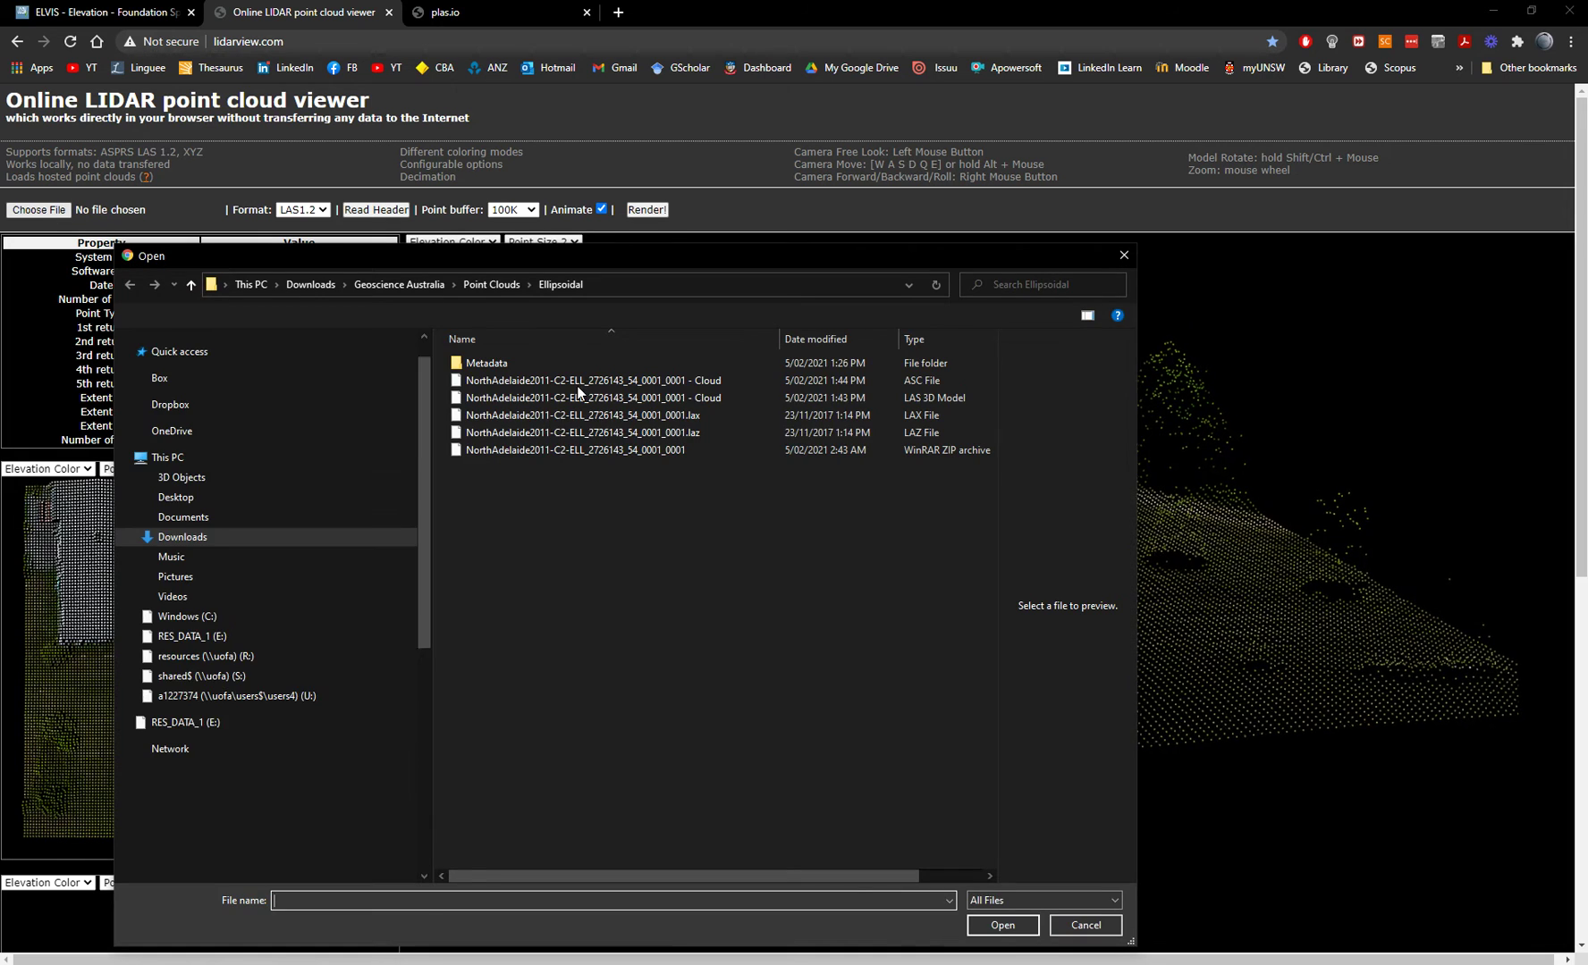
pyautogui.click(561, 399)
pyautogui.click(1002, 925)
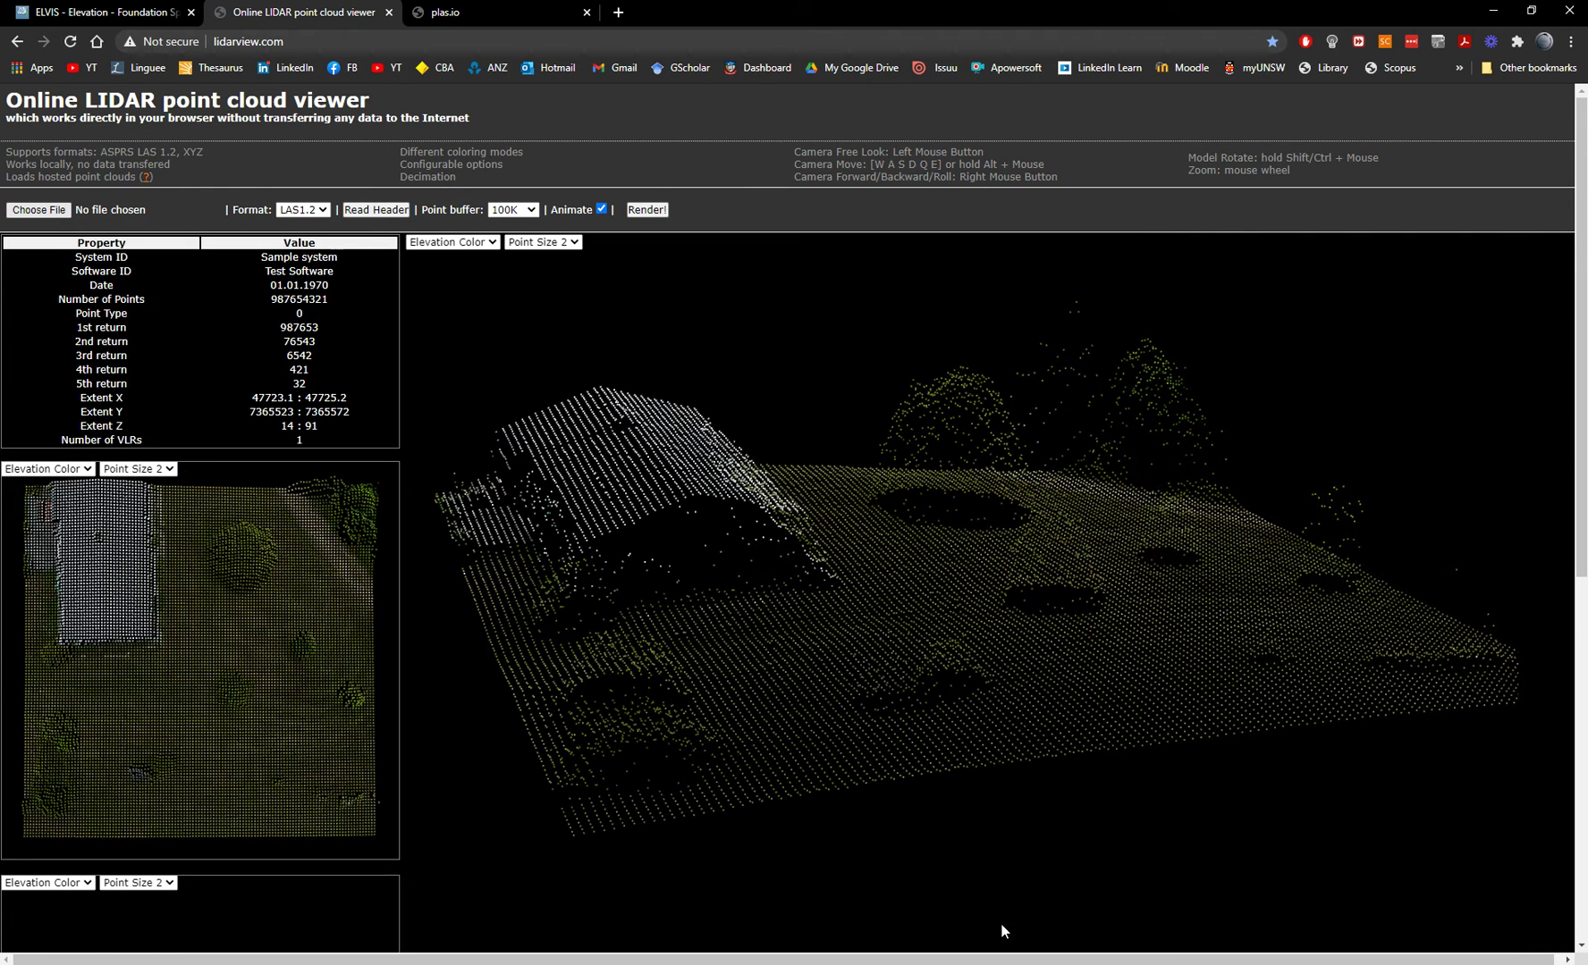
# Keep LAS1.2 as the format and read the header showing 2,803,931 points
pyautogui.click(303, 210)
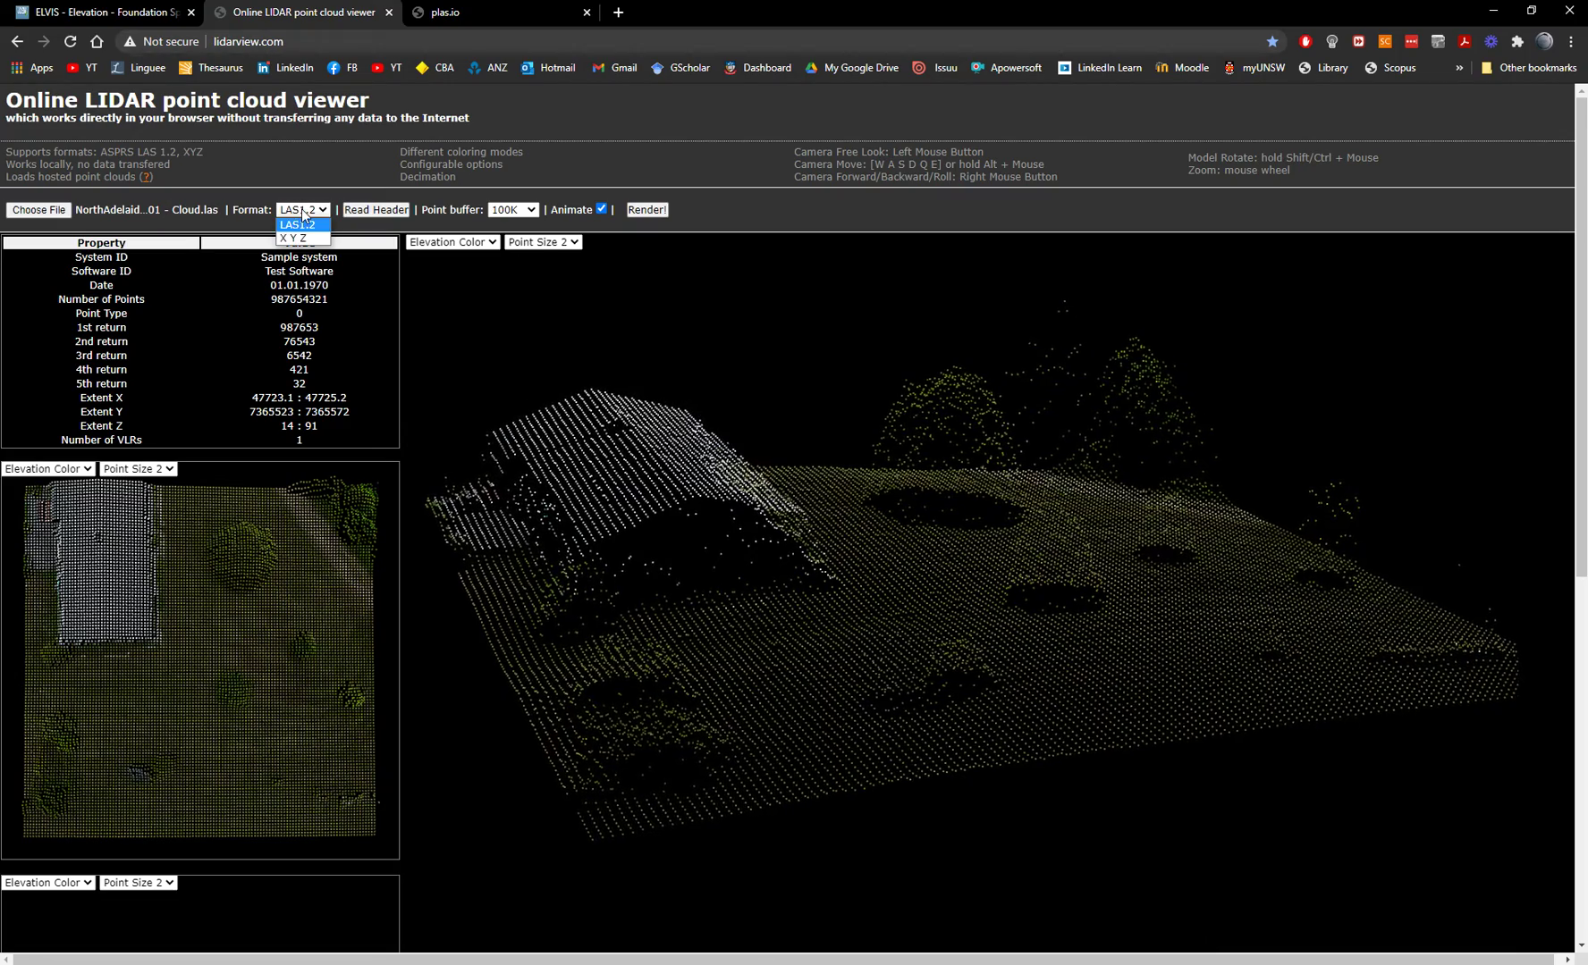
pyautogui.click(298, 224)
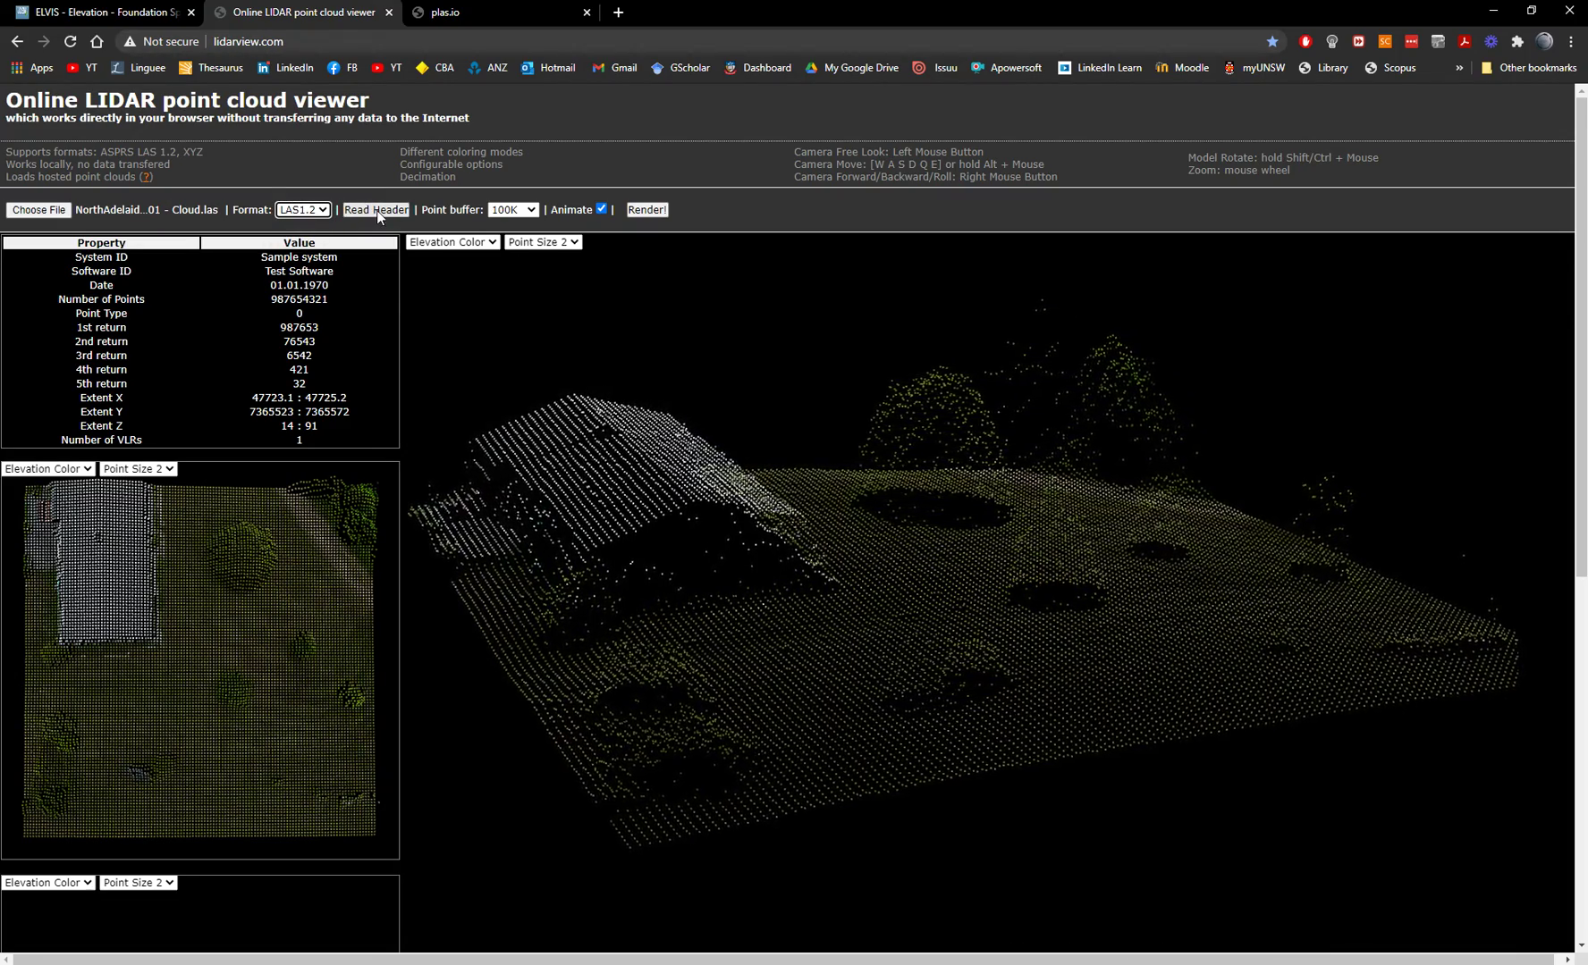
pyautogui.click(376, 212)
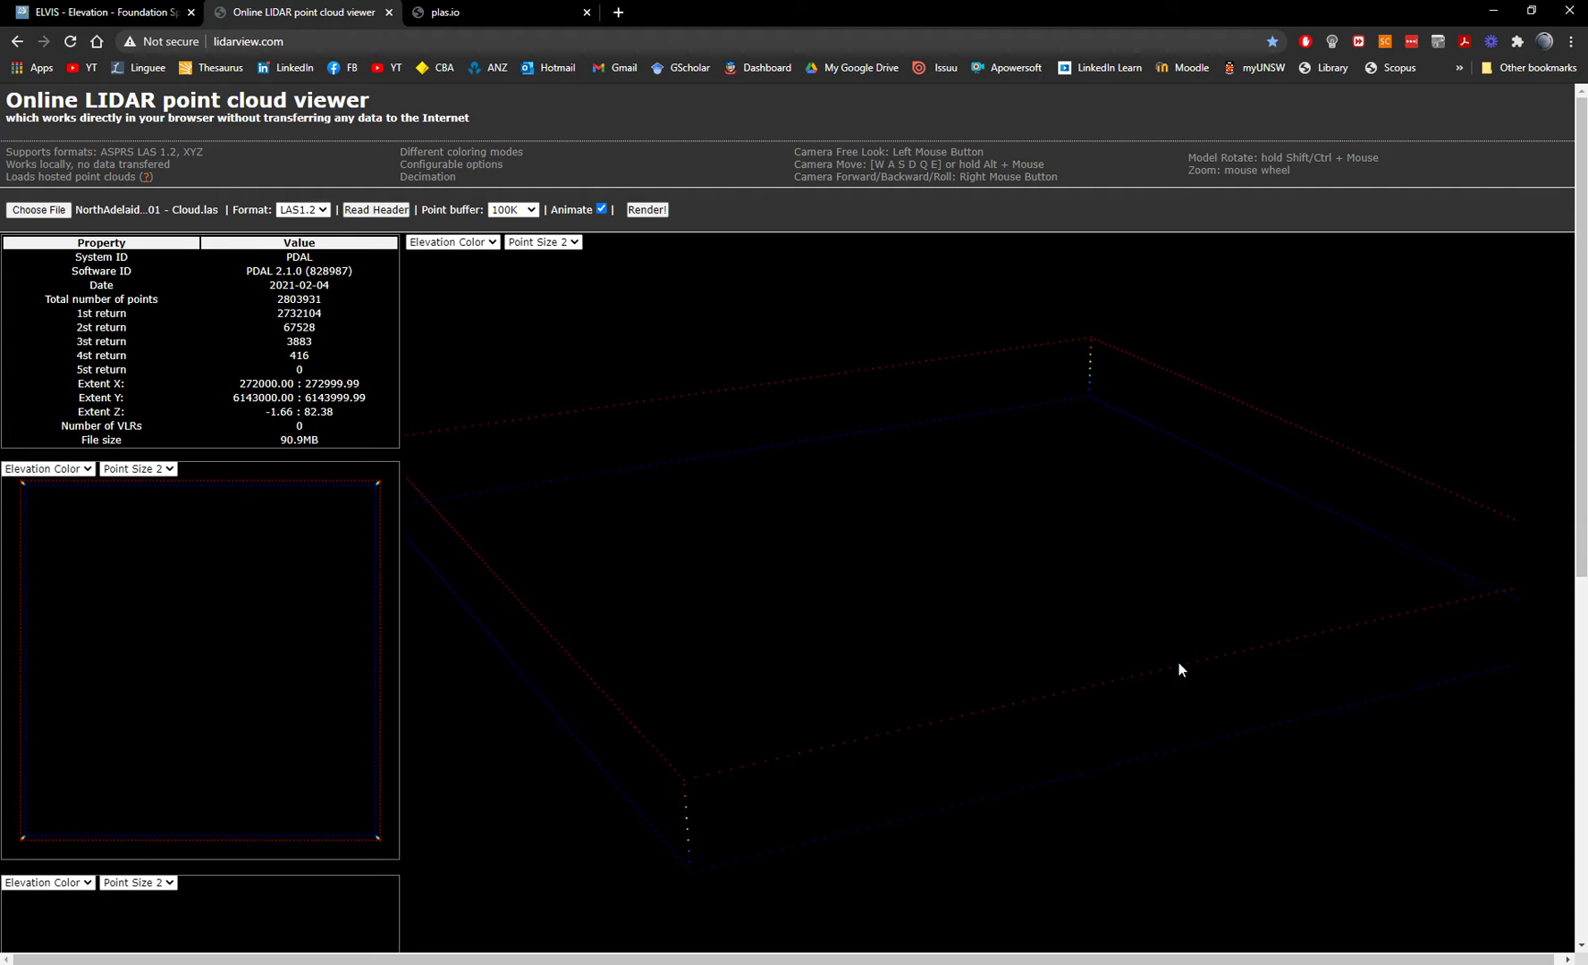
# Render the Adelaide cloud and cycle 3D colouring through RGB, Elevation, Intensity and Classification
pyautogui.click(638, 209)
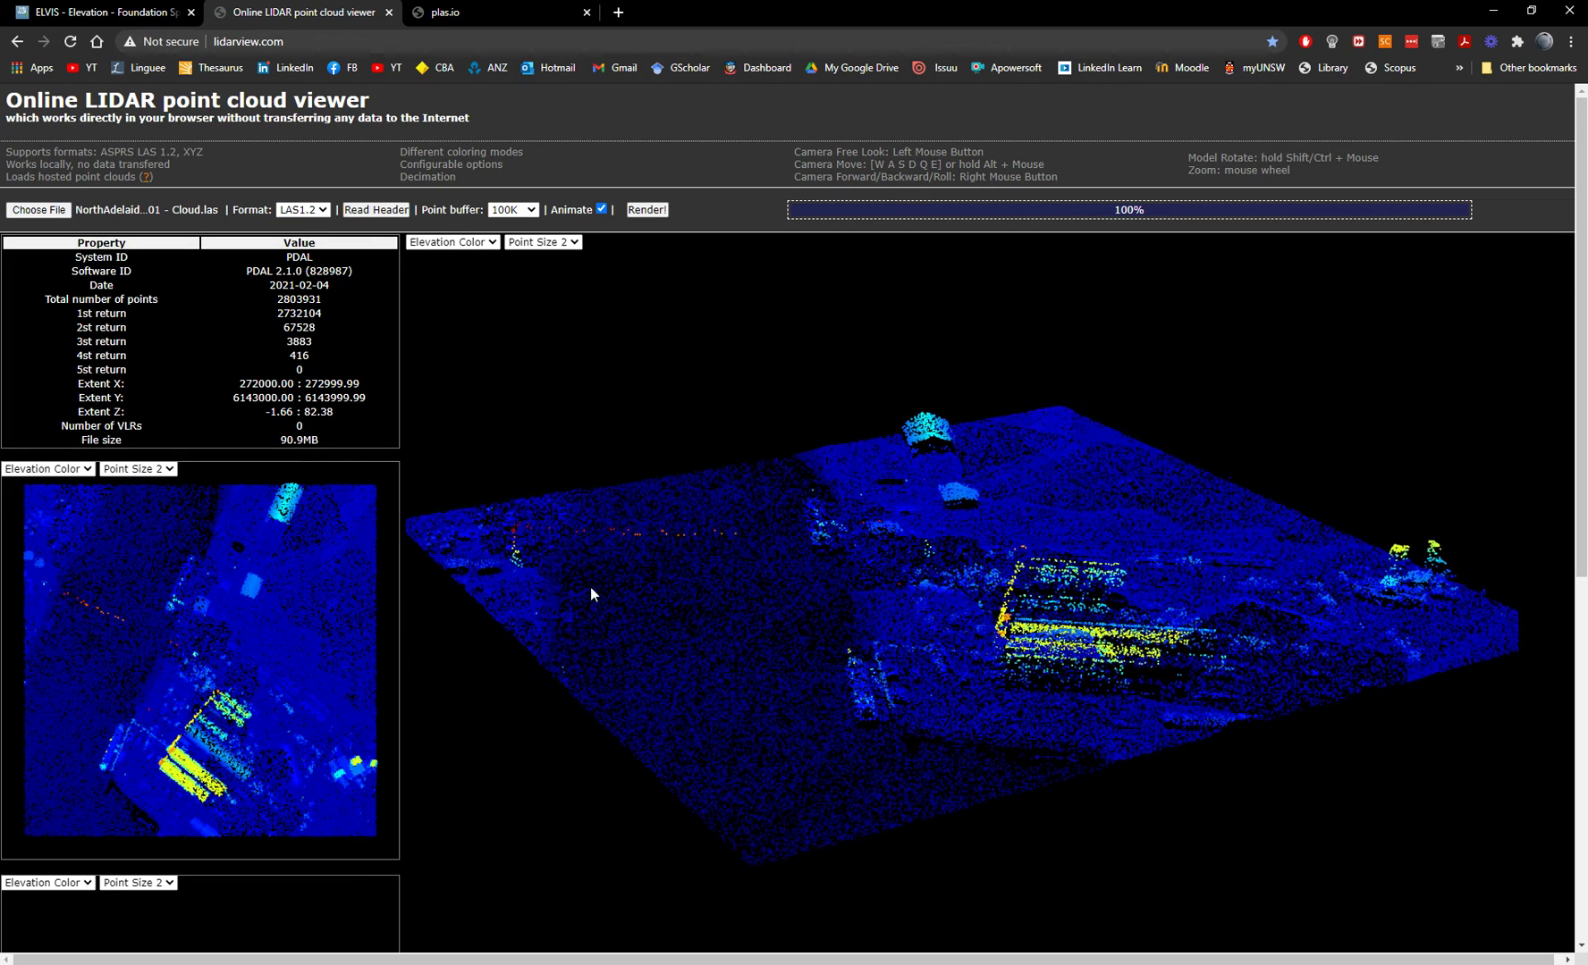
pyautogui.click(472, 242)
pyautogui.click(430, 323)
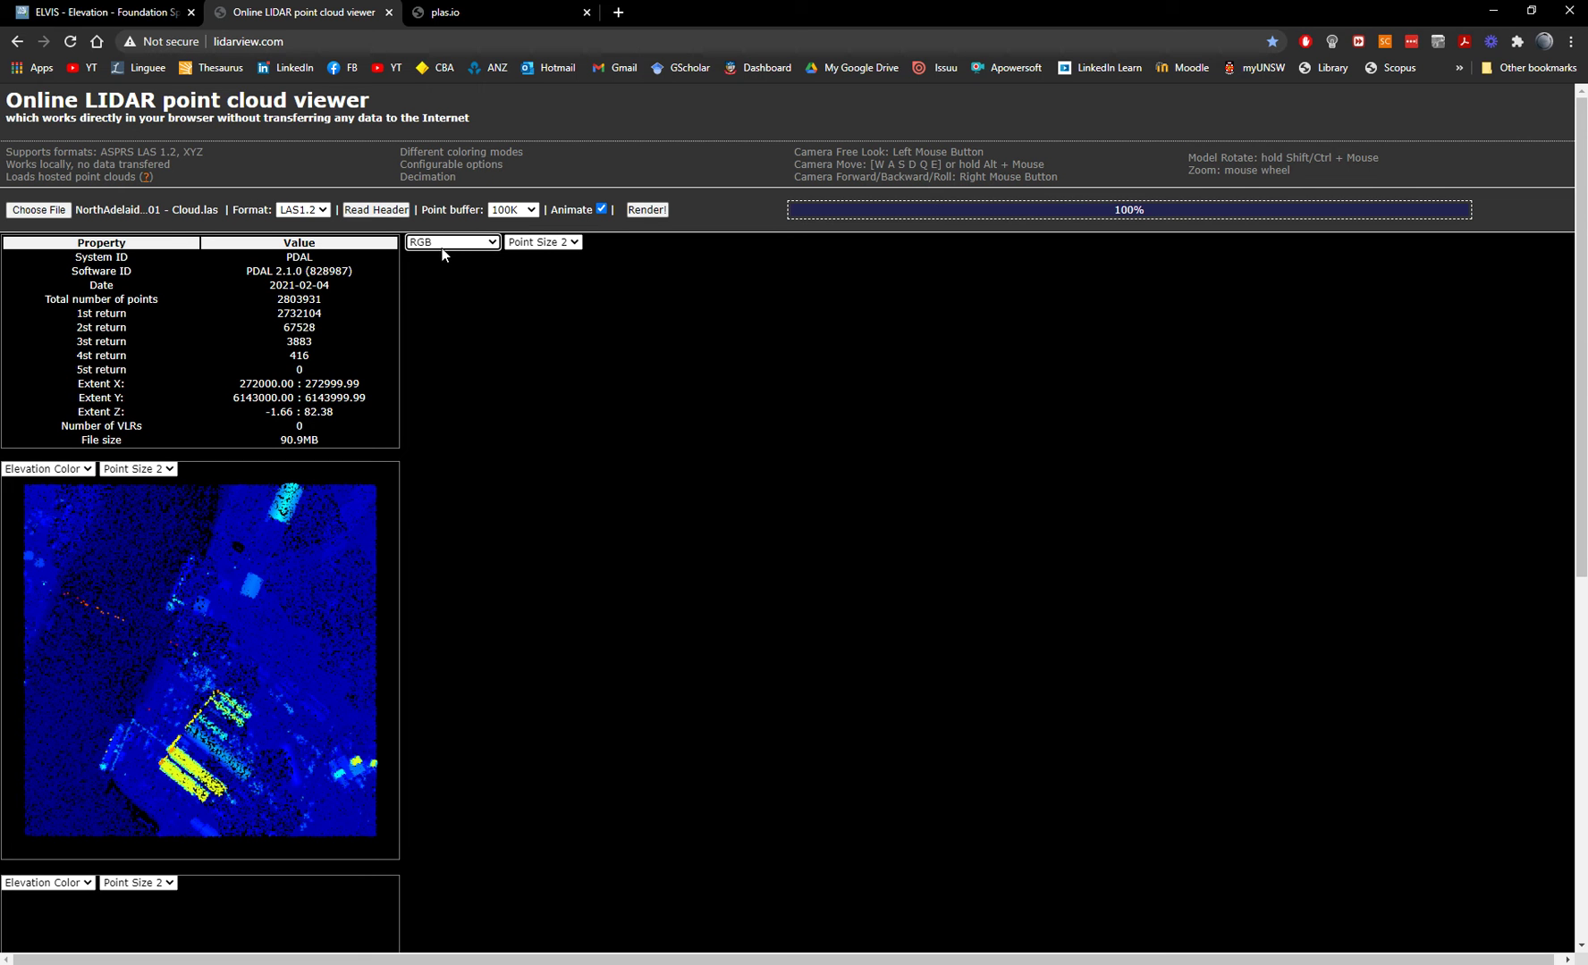
pyautogui.click(441, 243)
pyautogui.click(447, 313)
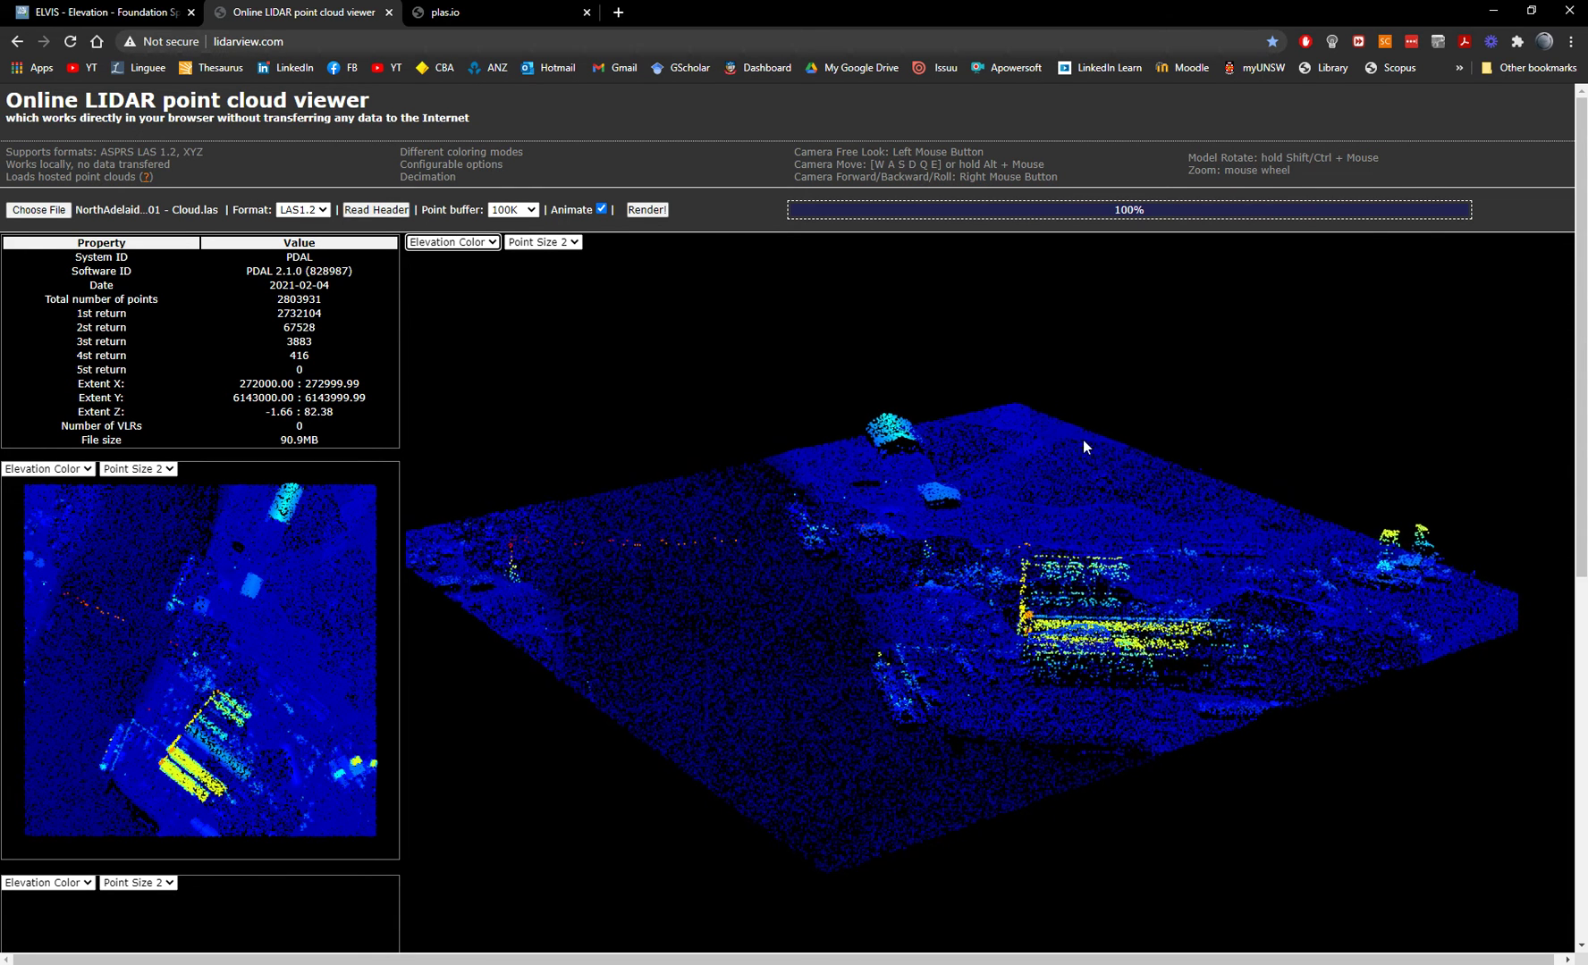
pyautogui.click(452, 242)
pyautogui.click(442, 298)
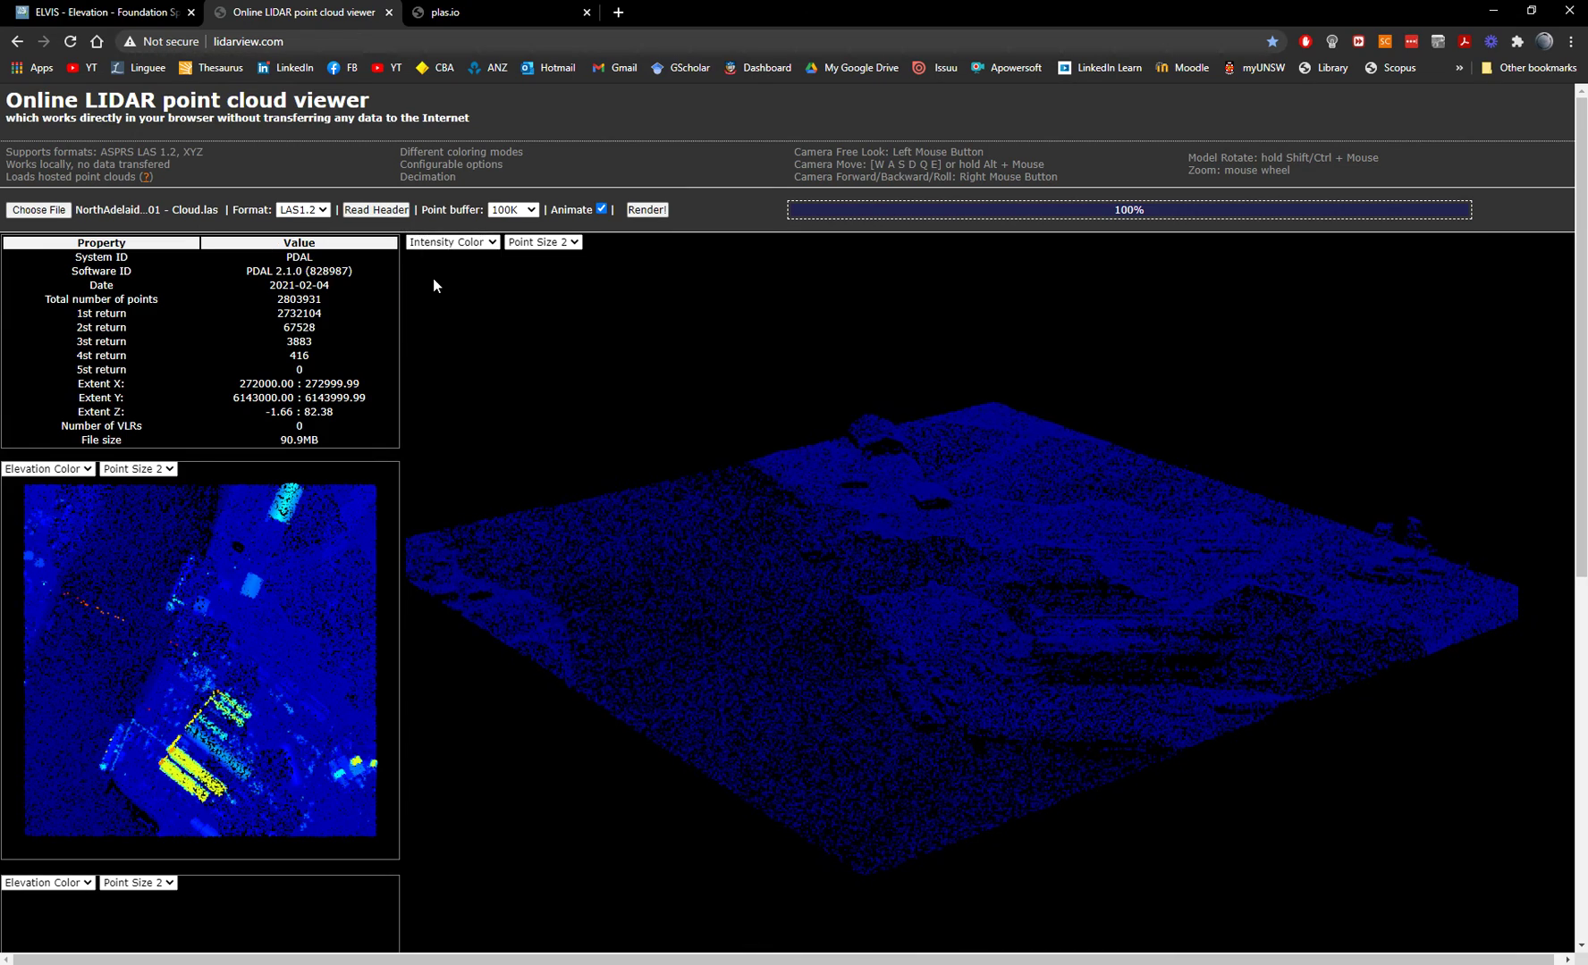
pyautogui.press('Down')
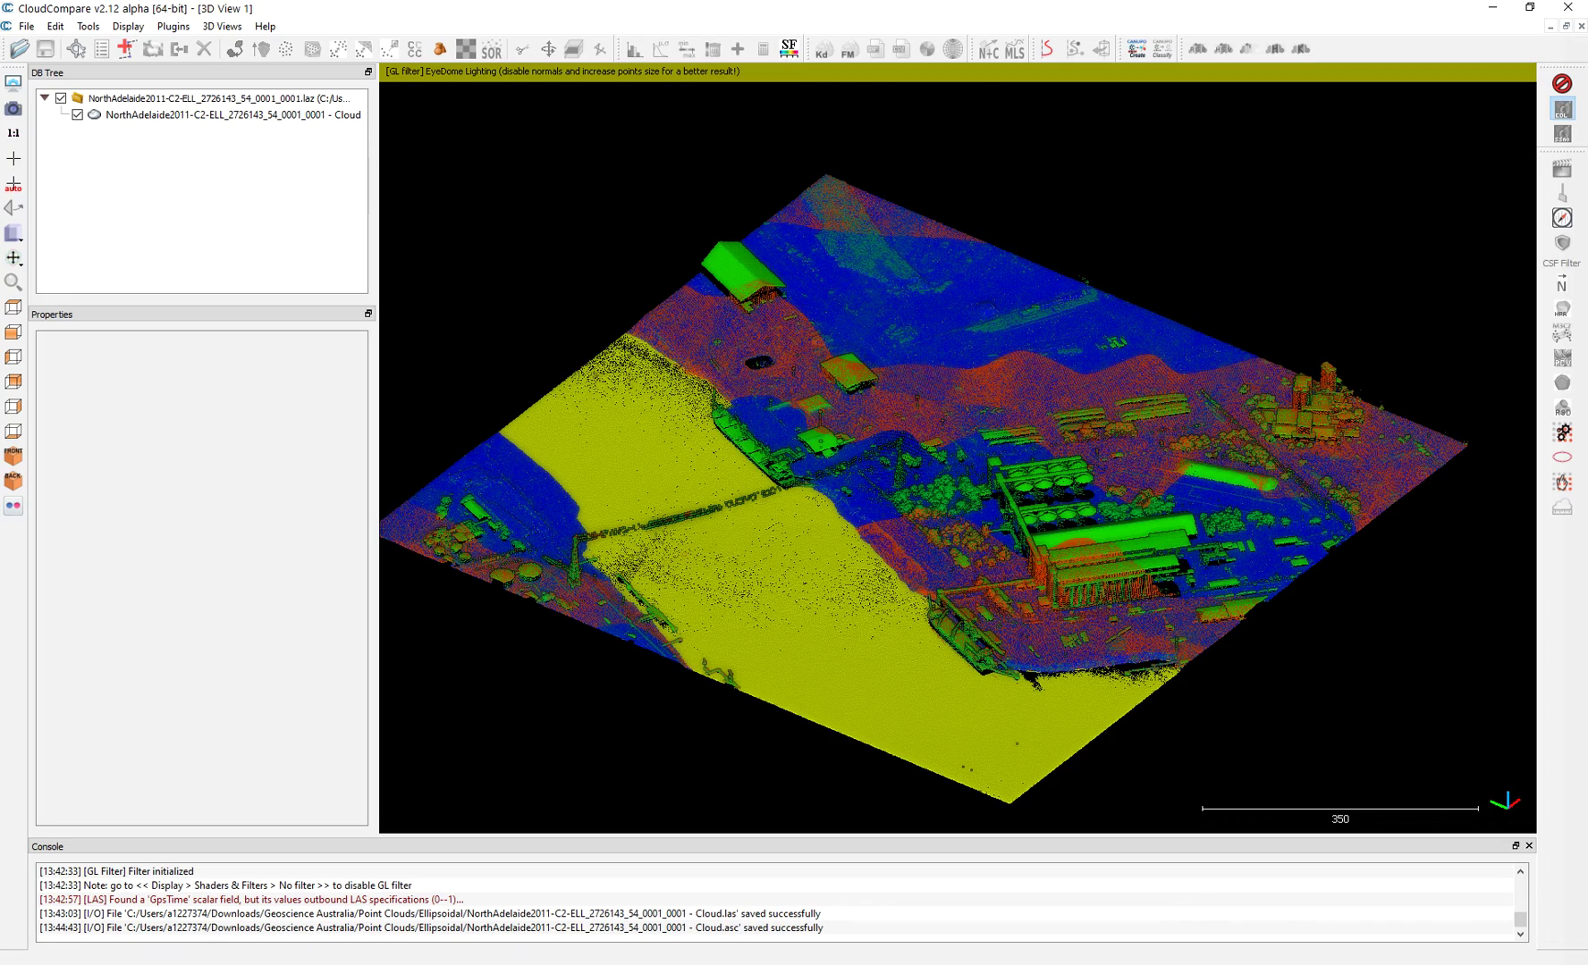
# Cycle the 3D view colouring through Elevation and Intensity, ending on Elevation Color
pyautogui.click(805, 71)
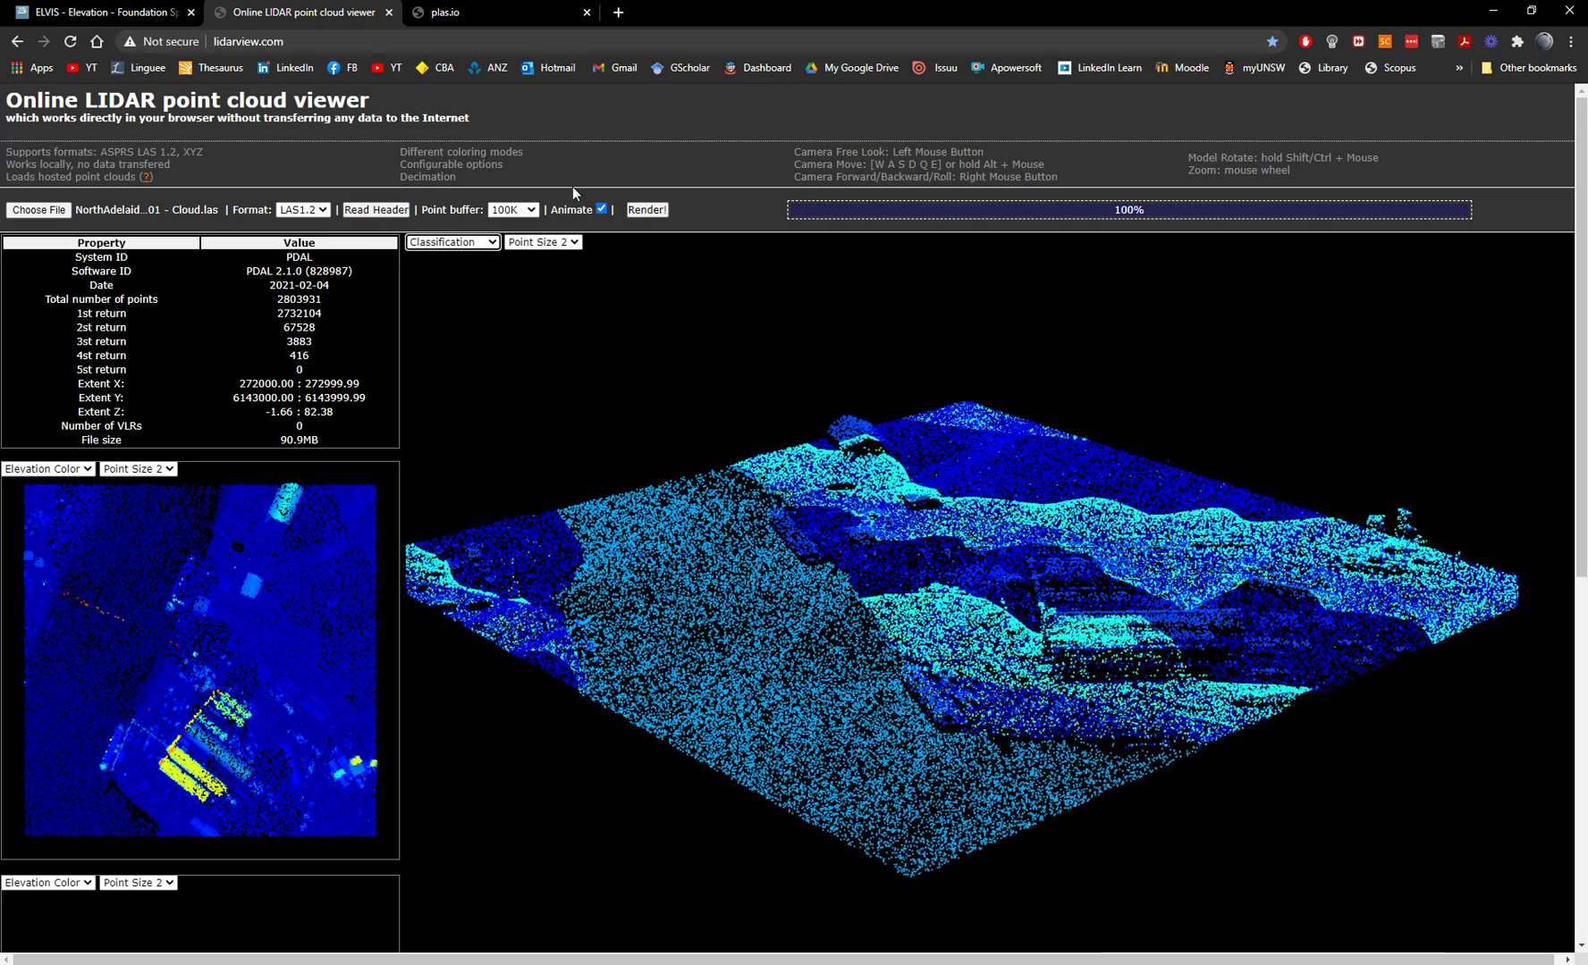
pyautogui.click(451, 242)
pyautogui.click(450, 270)
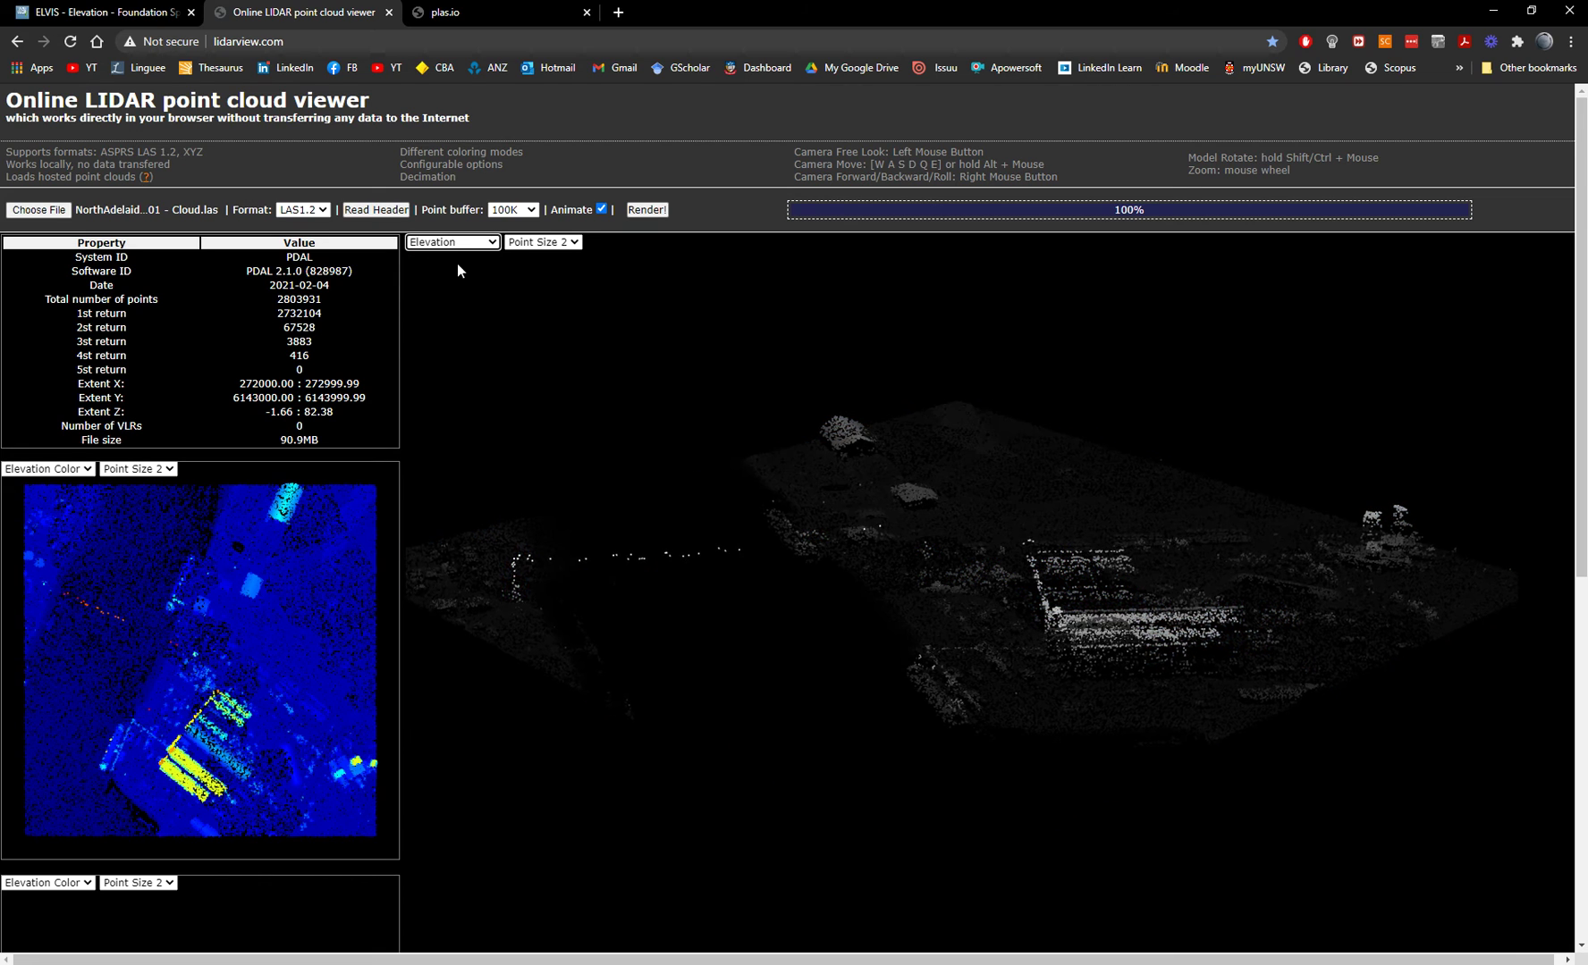
pyautogui.click(474, 241)
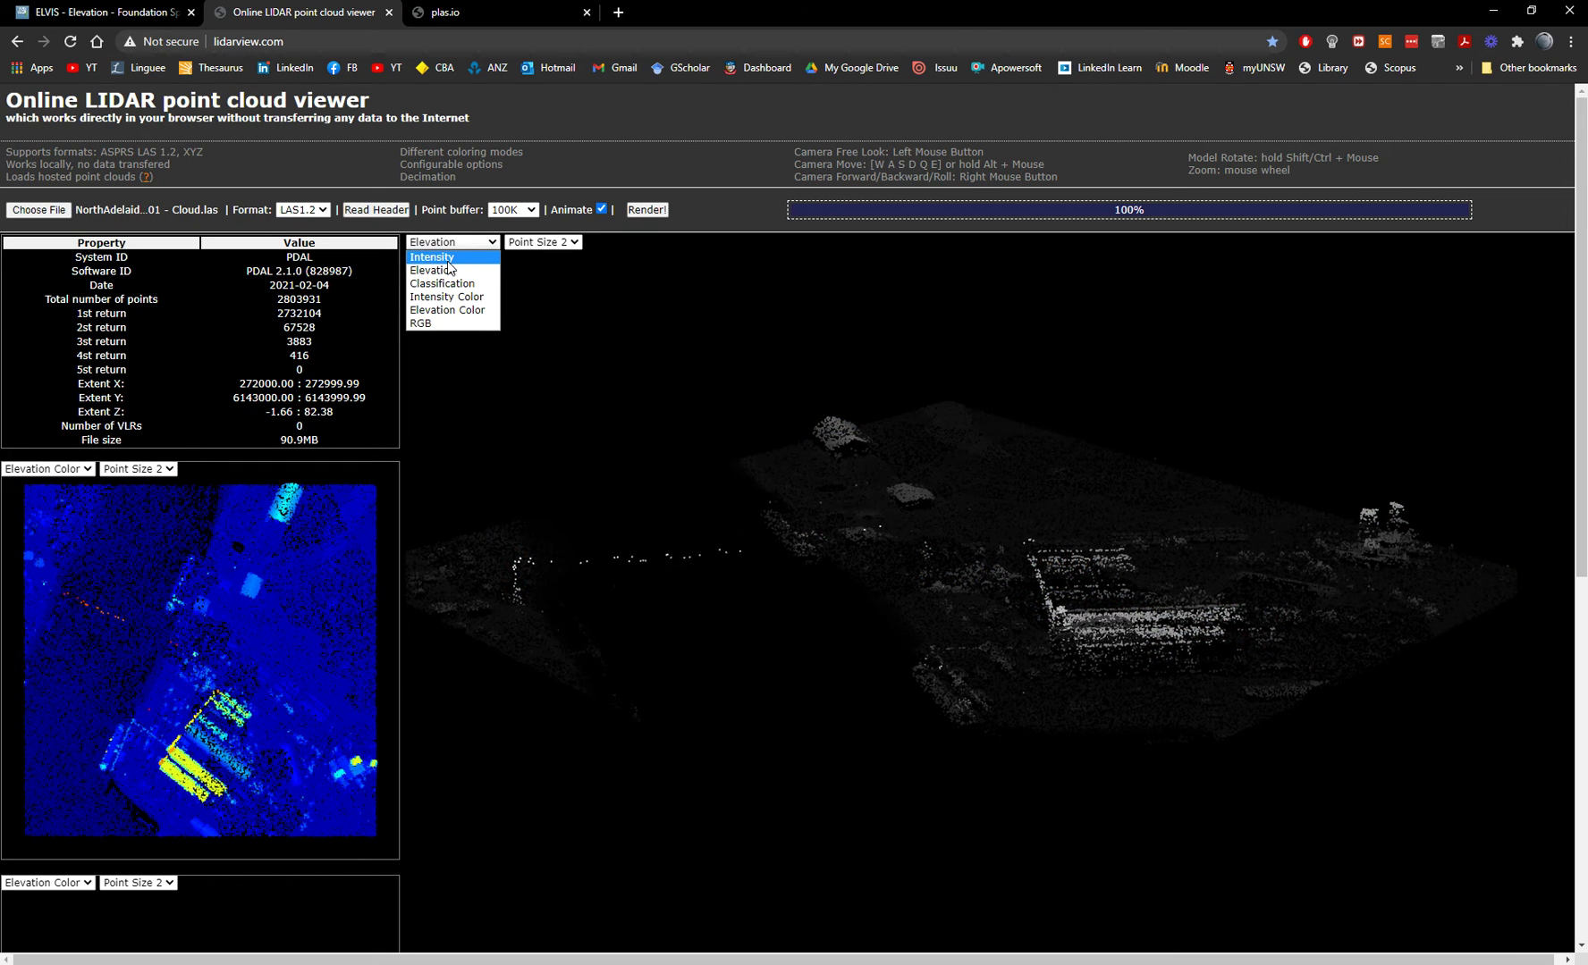
pyautogui.click(451, 257)
pyautogui.click(440, 243)
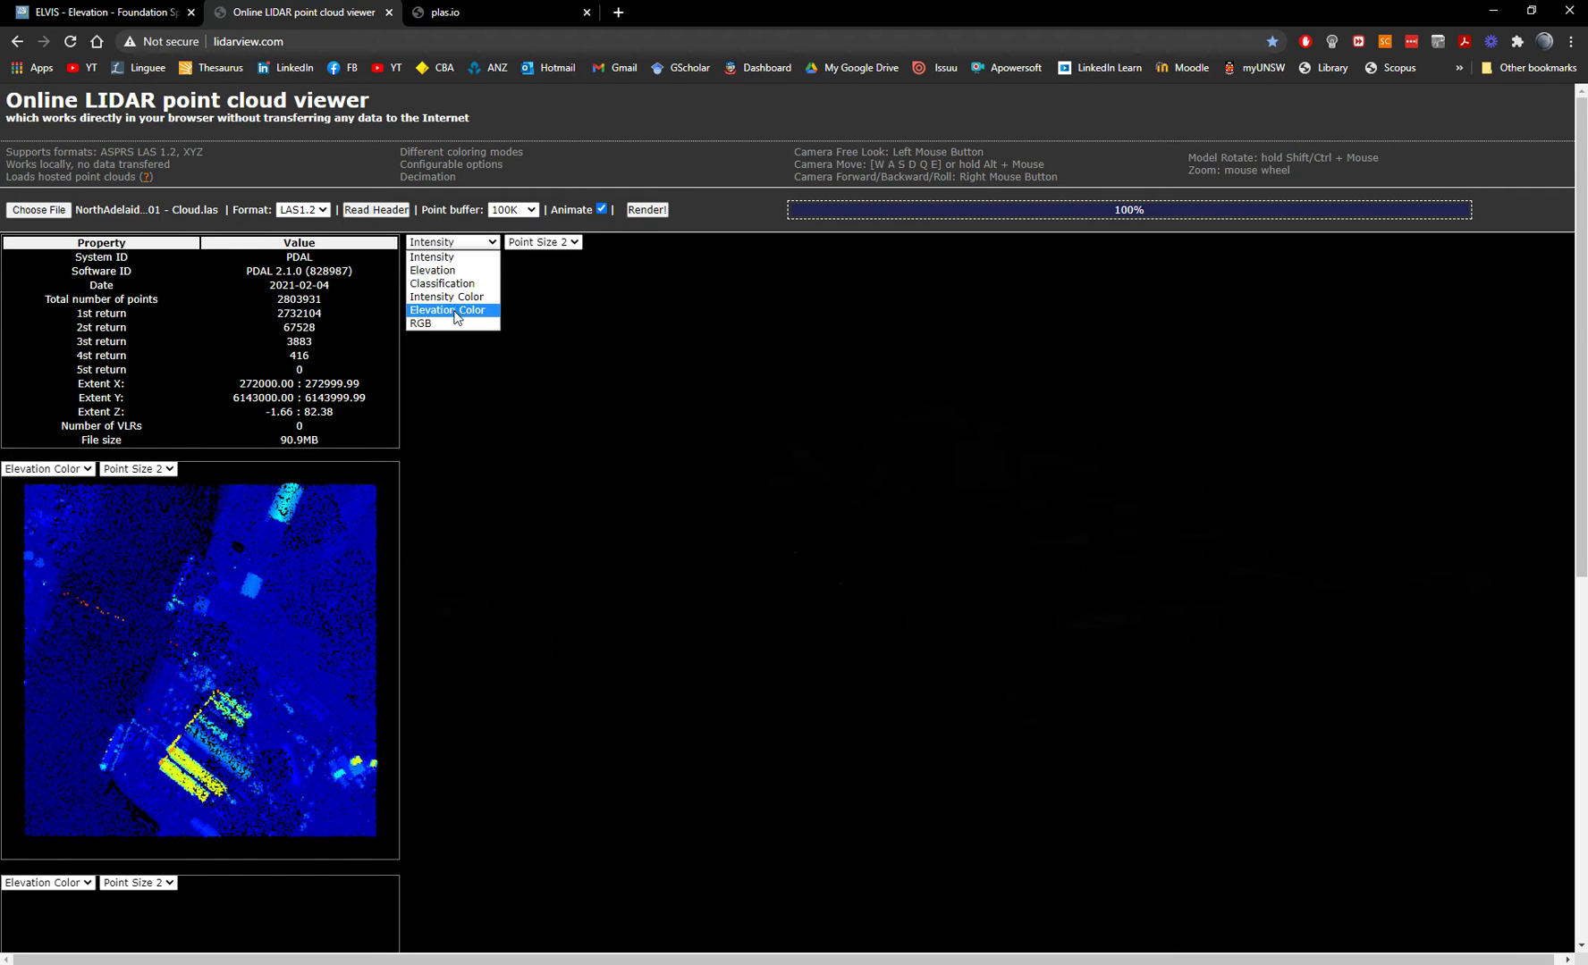
pyautogui.click(454, 310)
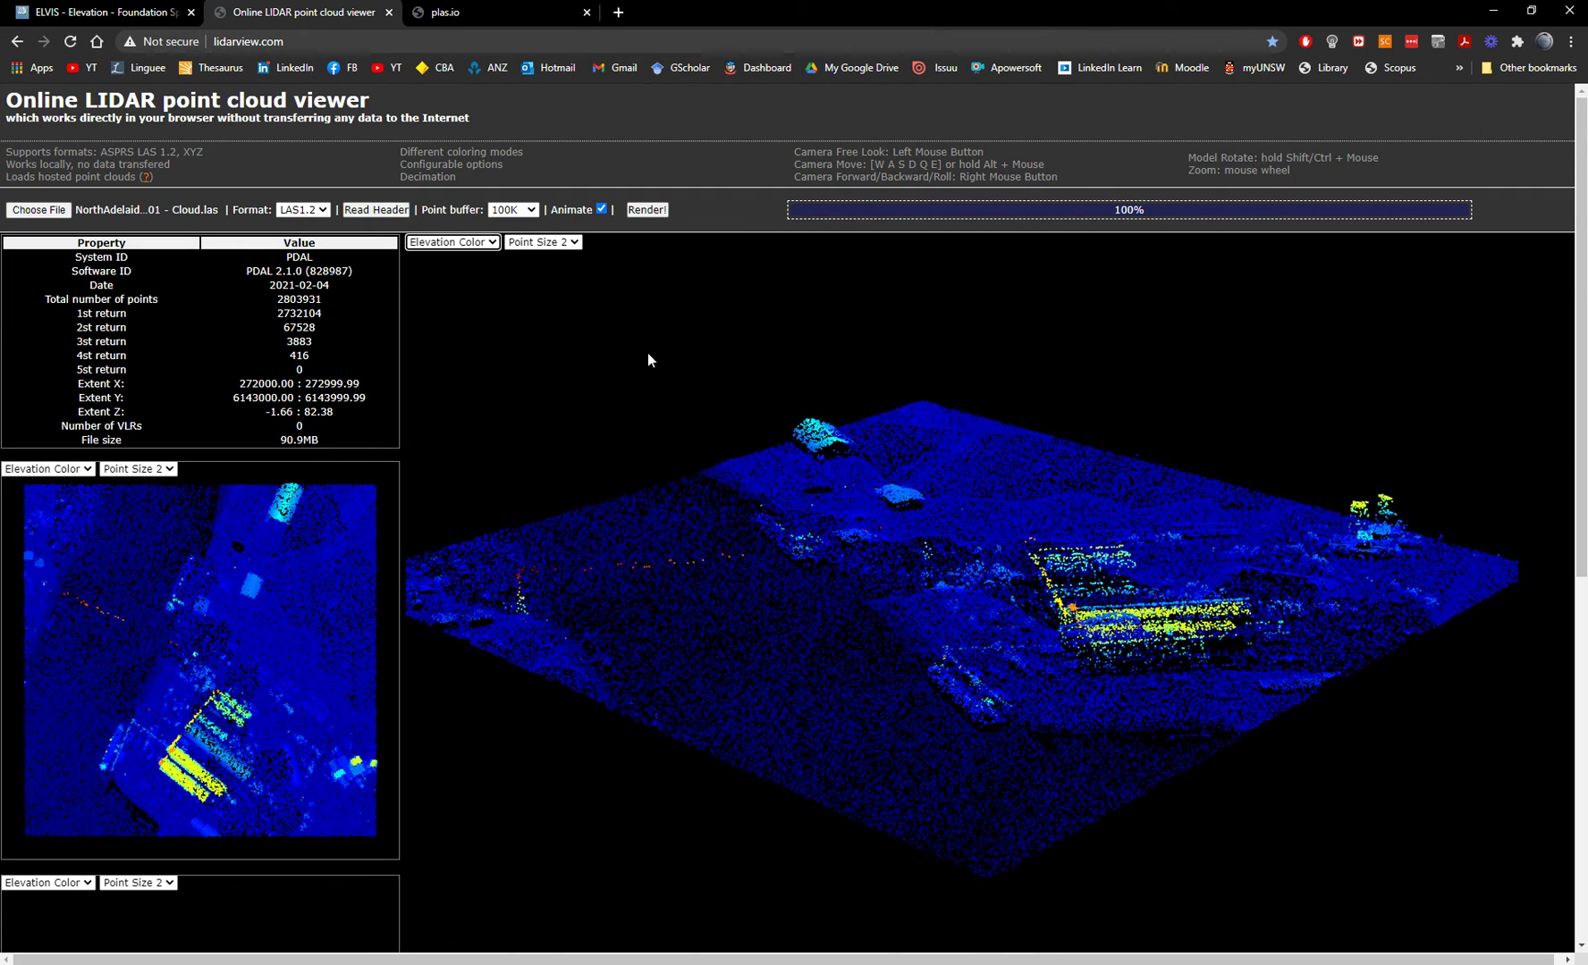
# Set the 3D view's point size to 3
pyautogui.click(570, 242)
pyautogui.click(550, 256)
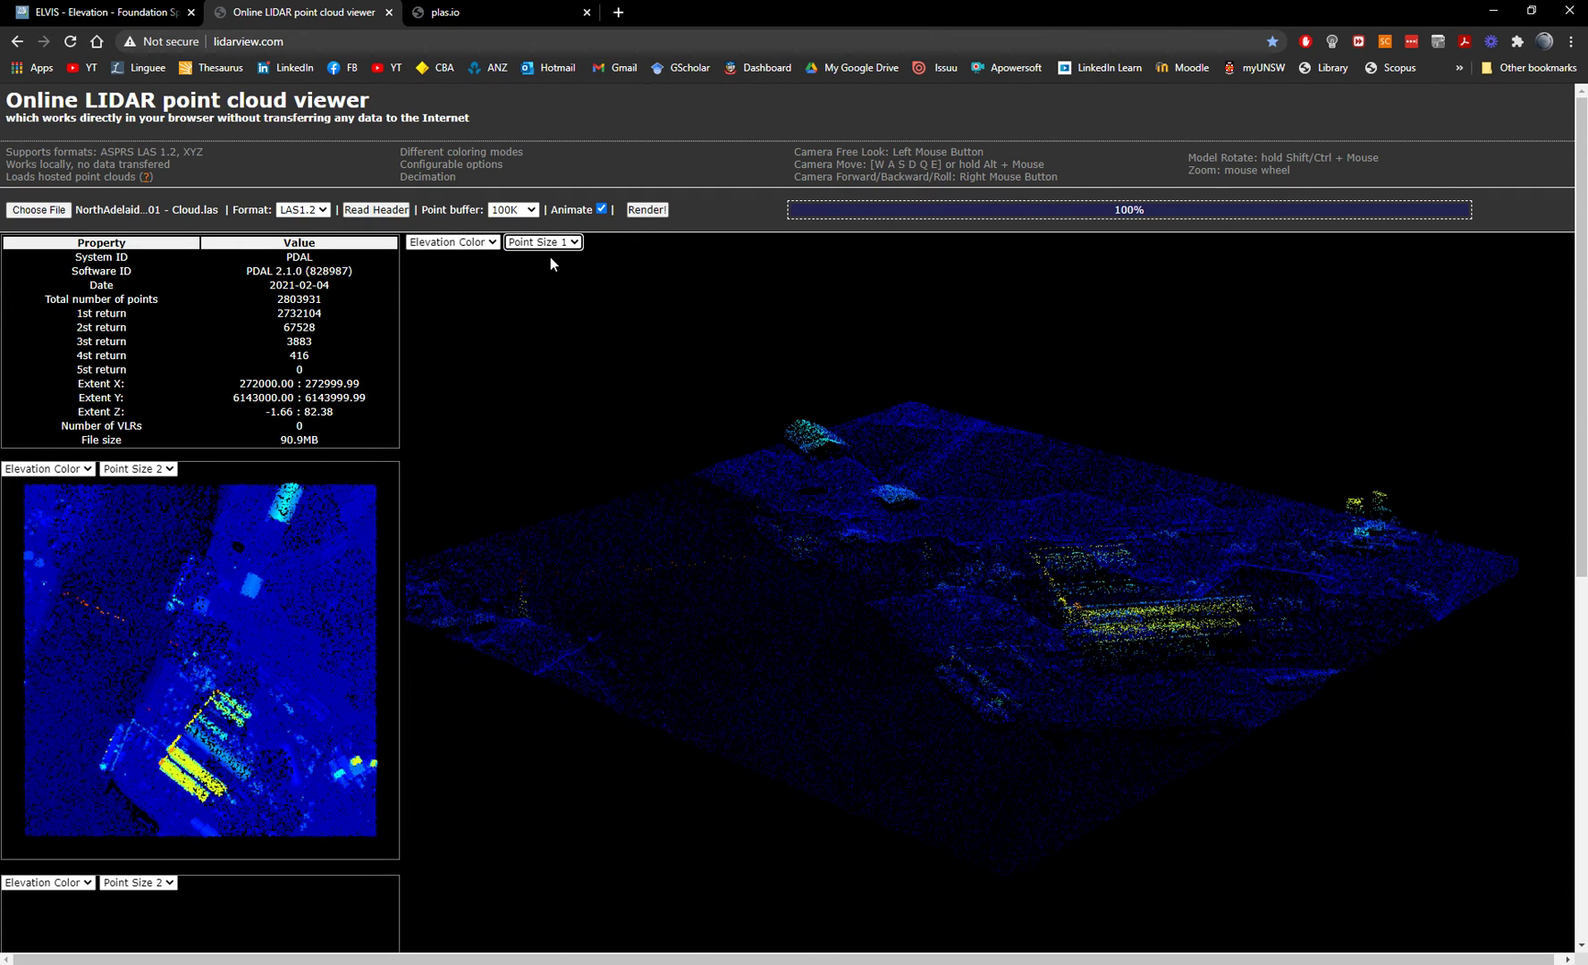
pyautogui.click(566, 297)
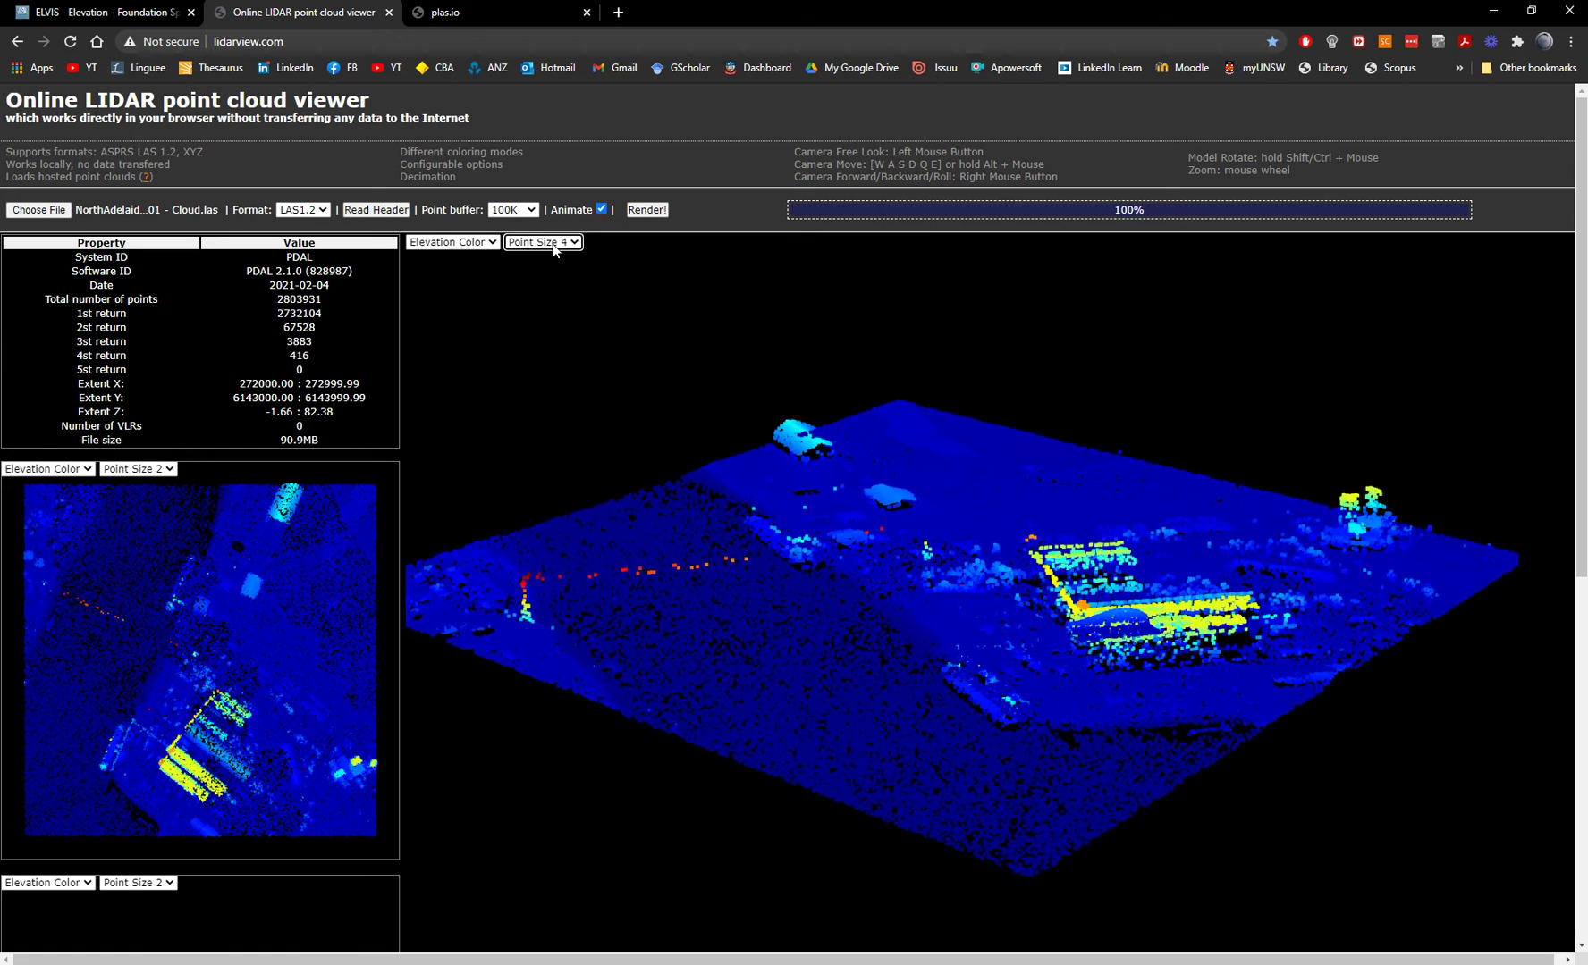
pyautogui.click(554, 242)
pyautogui.click(538, 286)
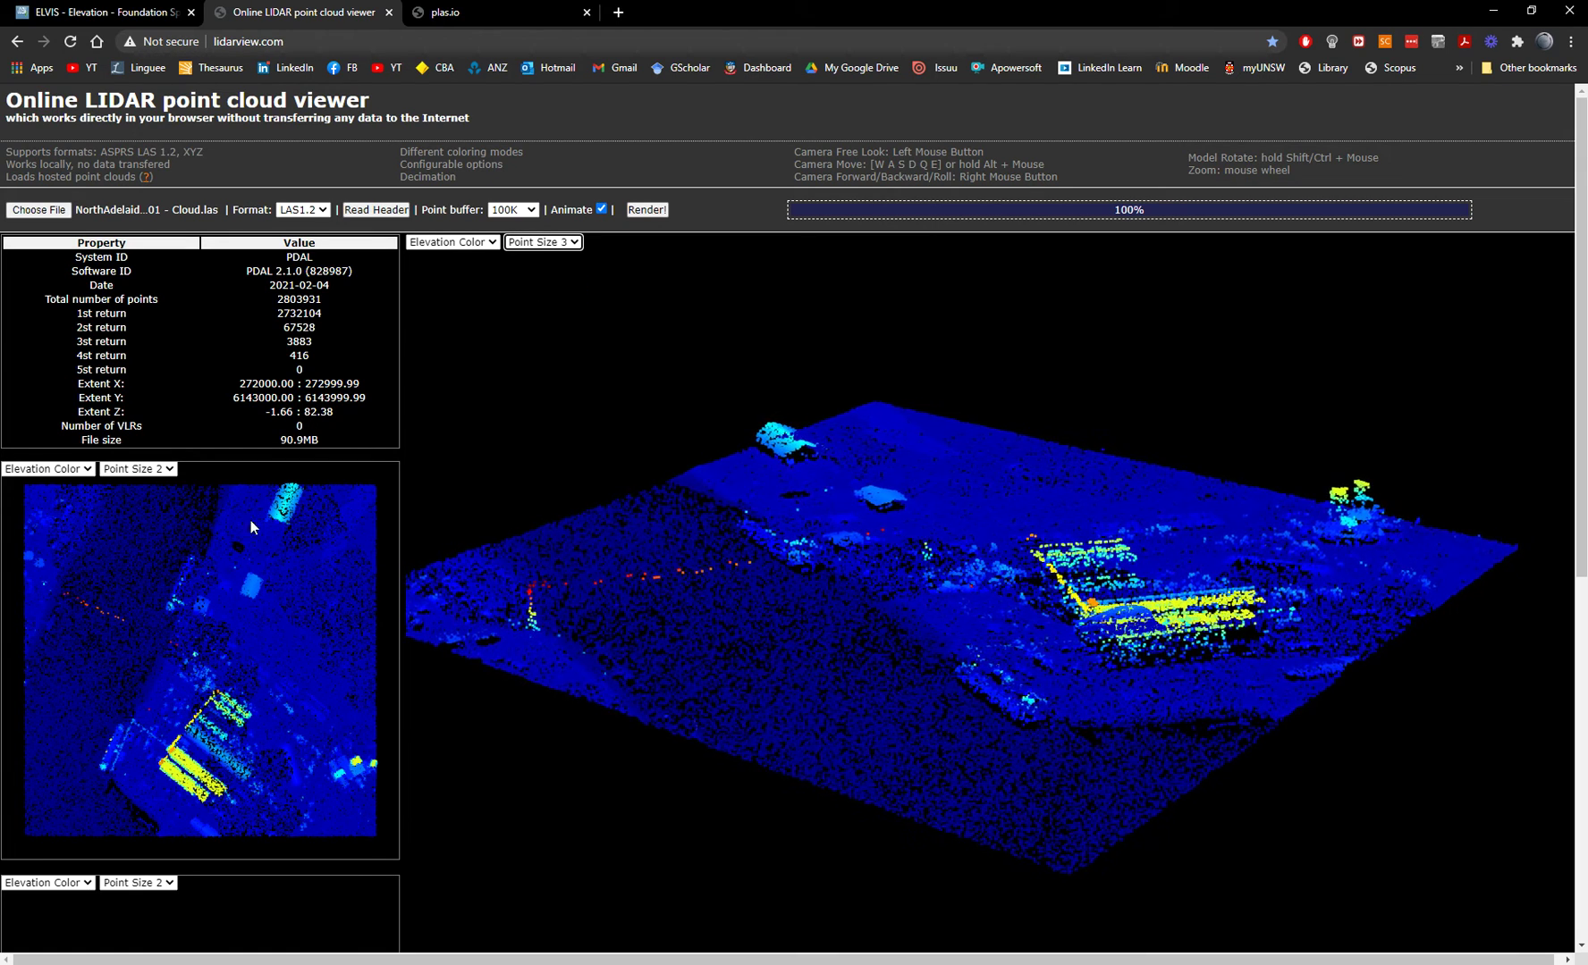
# Set the top-down preview to size 3 points in grey Elevation shading, after trying RGB and Classification
pyautogui.click(50, 469)
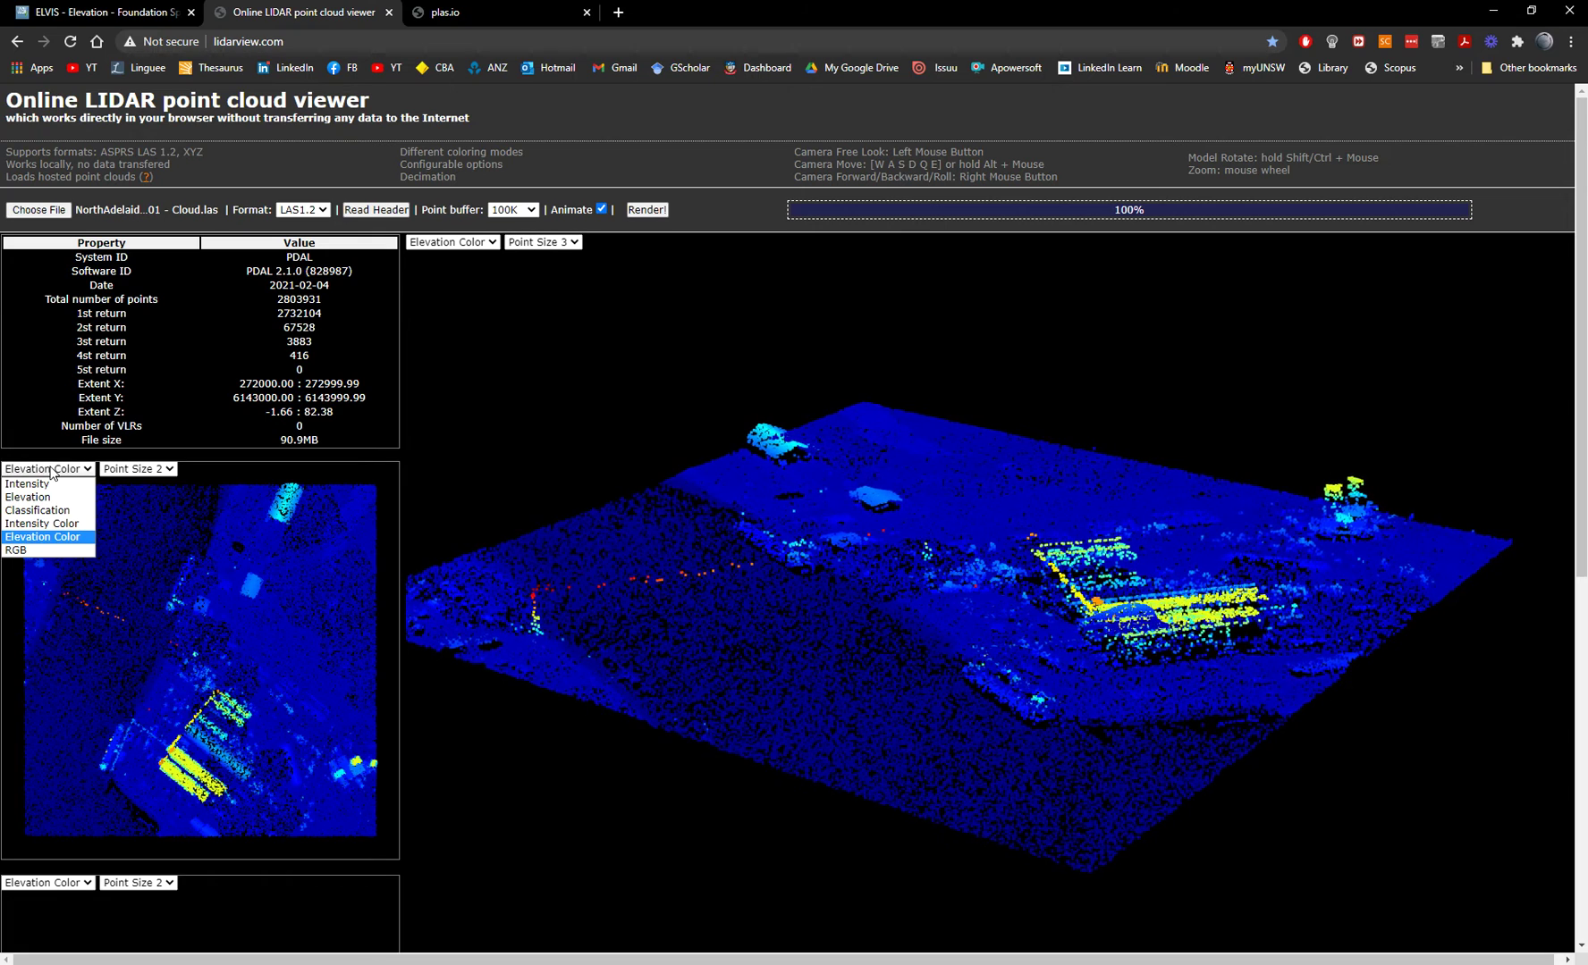
pyautogui.click(16, 549)
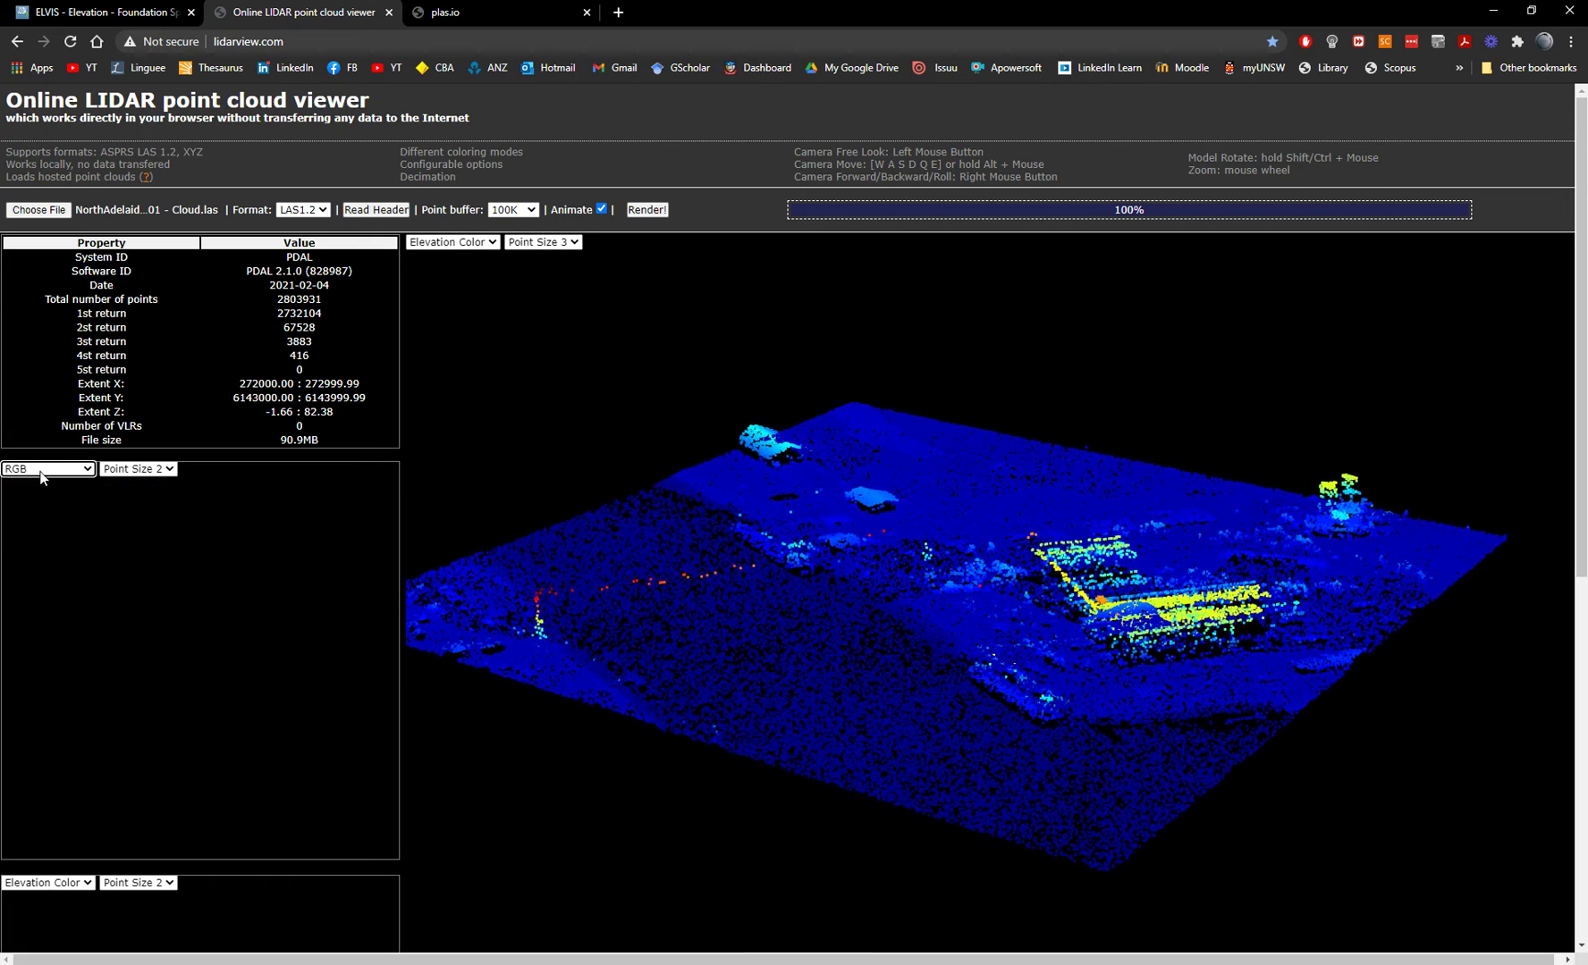
pyautogui.click(47, 468)
pyautogui.click(36, 509)
pyautogui.click(51, 470)
pyautogui.click(139, 469)
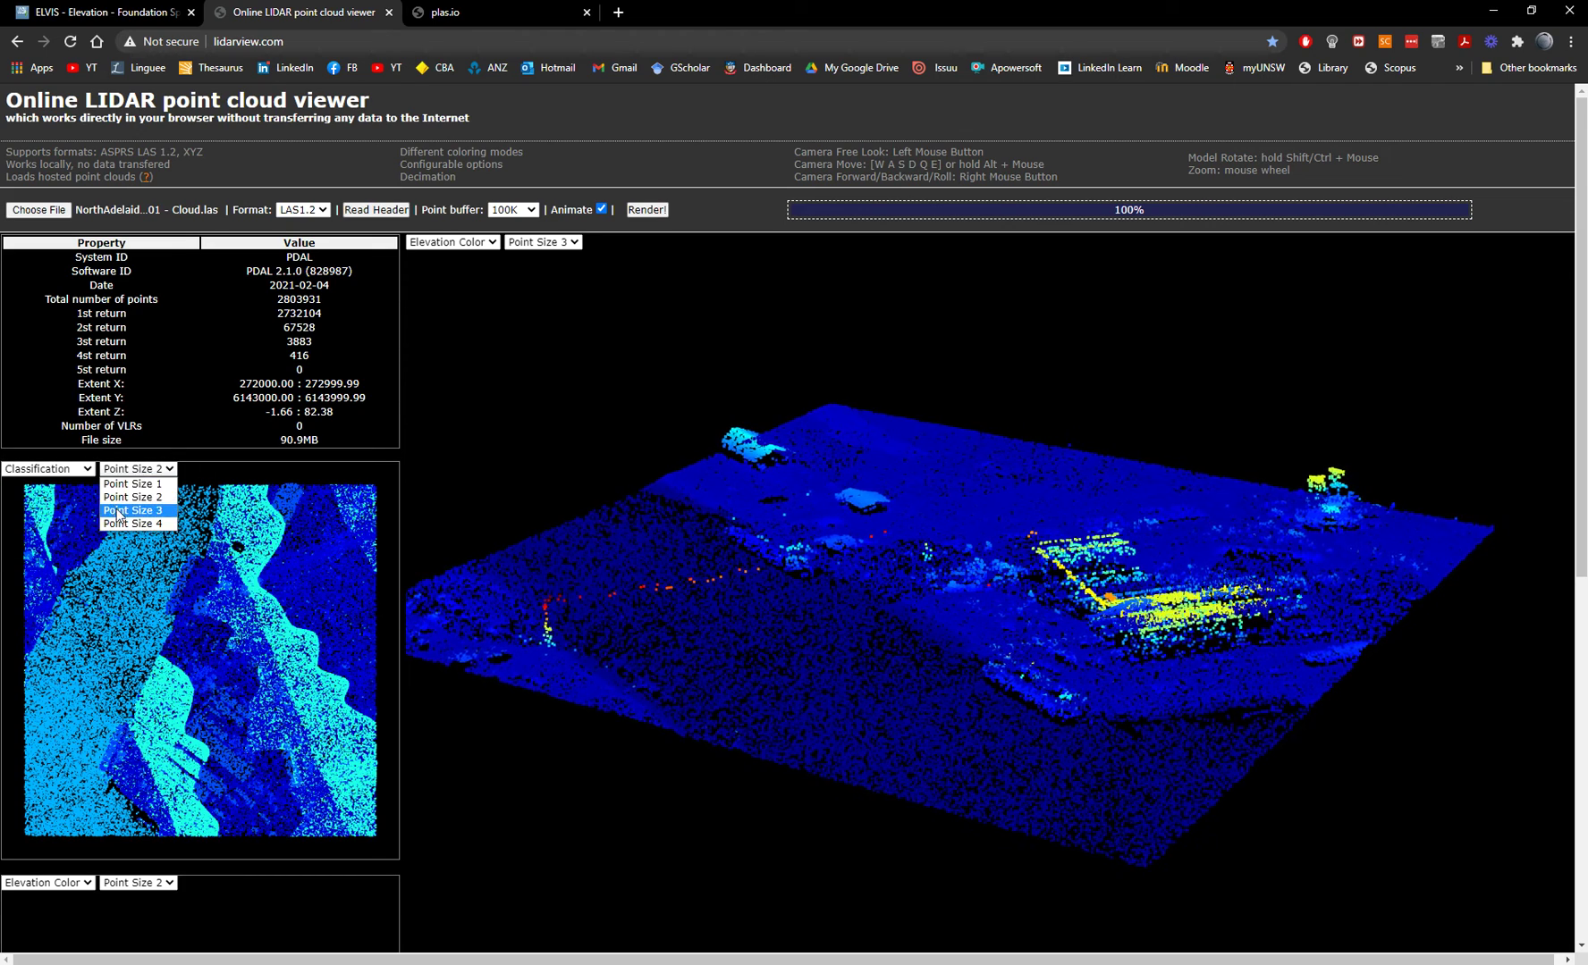
pyautogui.click(140, 511)
pyautogui.click(47, 469)
pyautogui.click(46, 481)
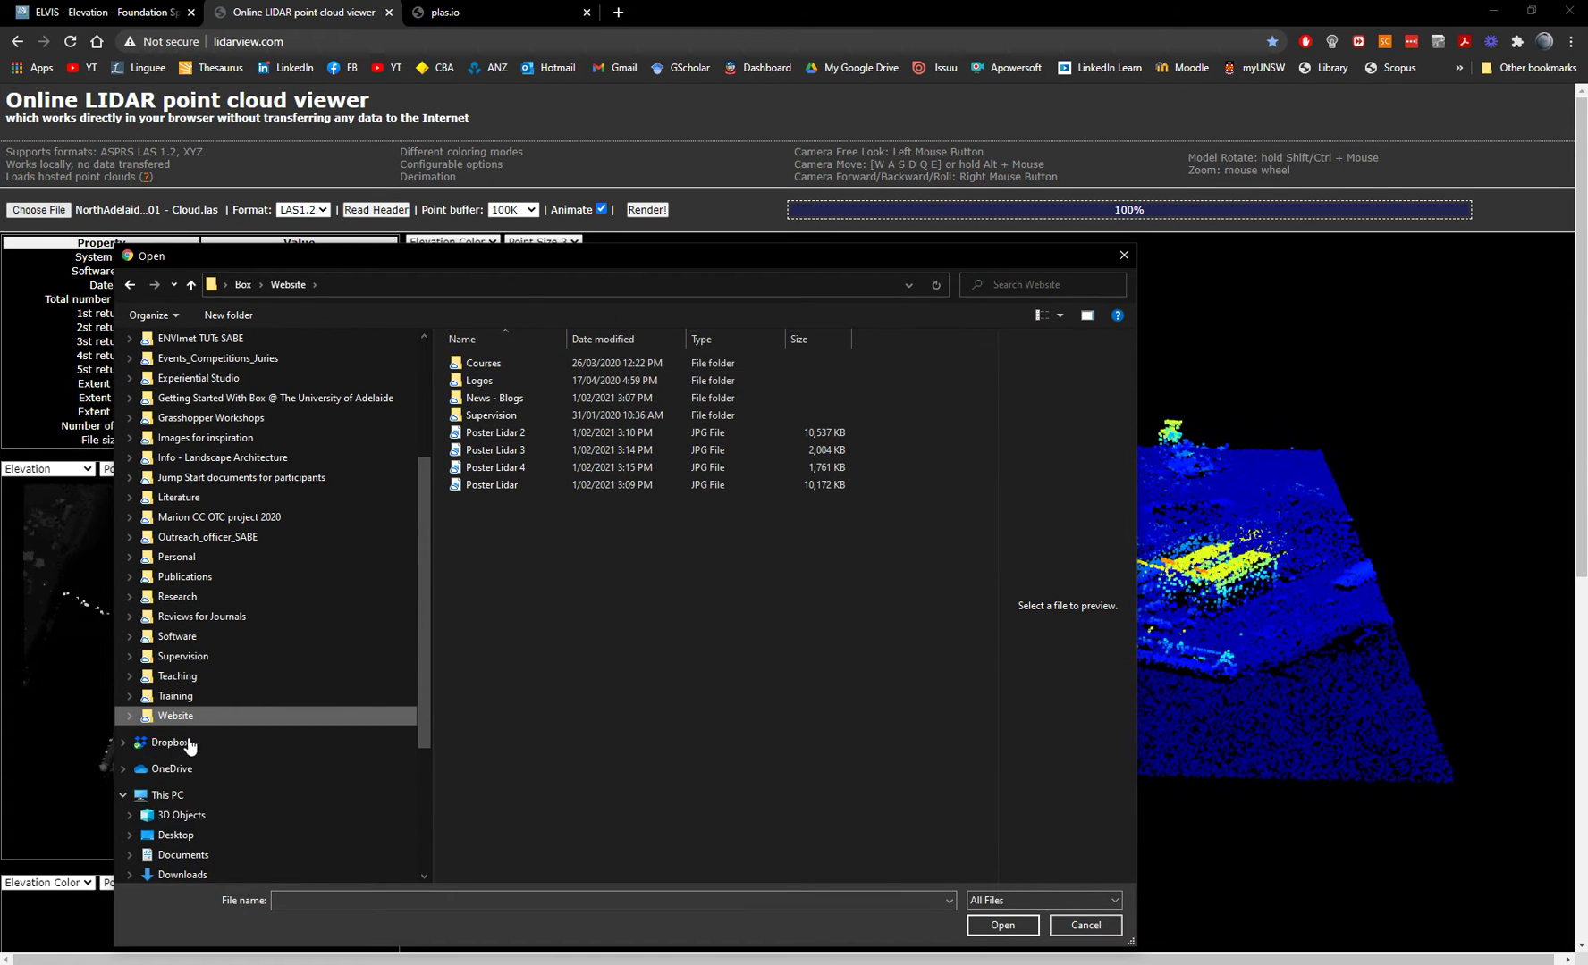
# Load Hindmarsh_Thebarton_for_Sketchfab.las from E:\SKETCHFAB_models\HINDMARSH\Hindmarsh_Thebarton
pyautogui.scroll(-3, 268, 760)
pyautogui.click(192, 815)
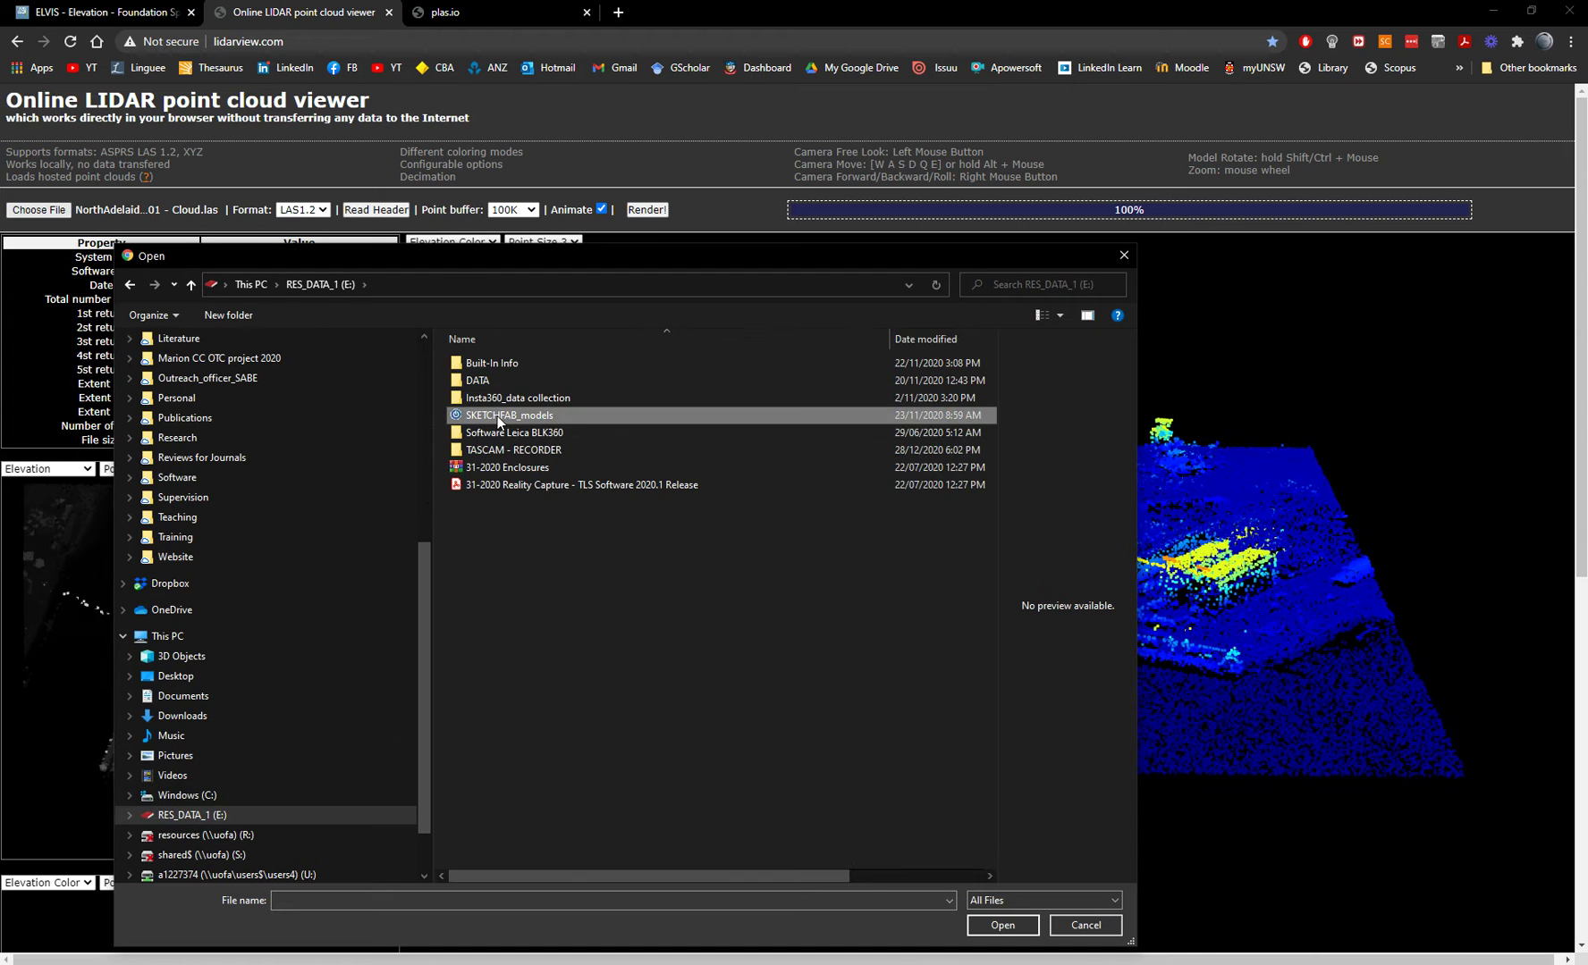
pyautogui.doubleClick(497, 416)
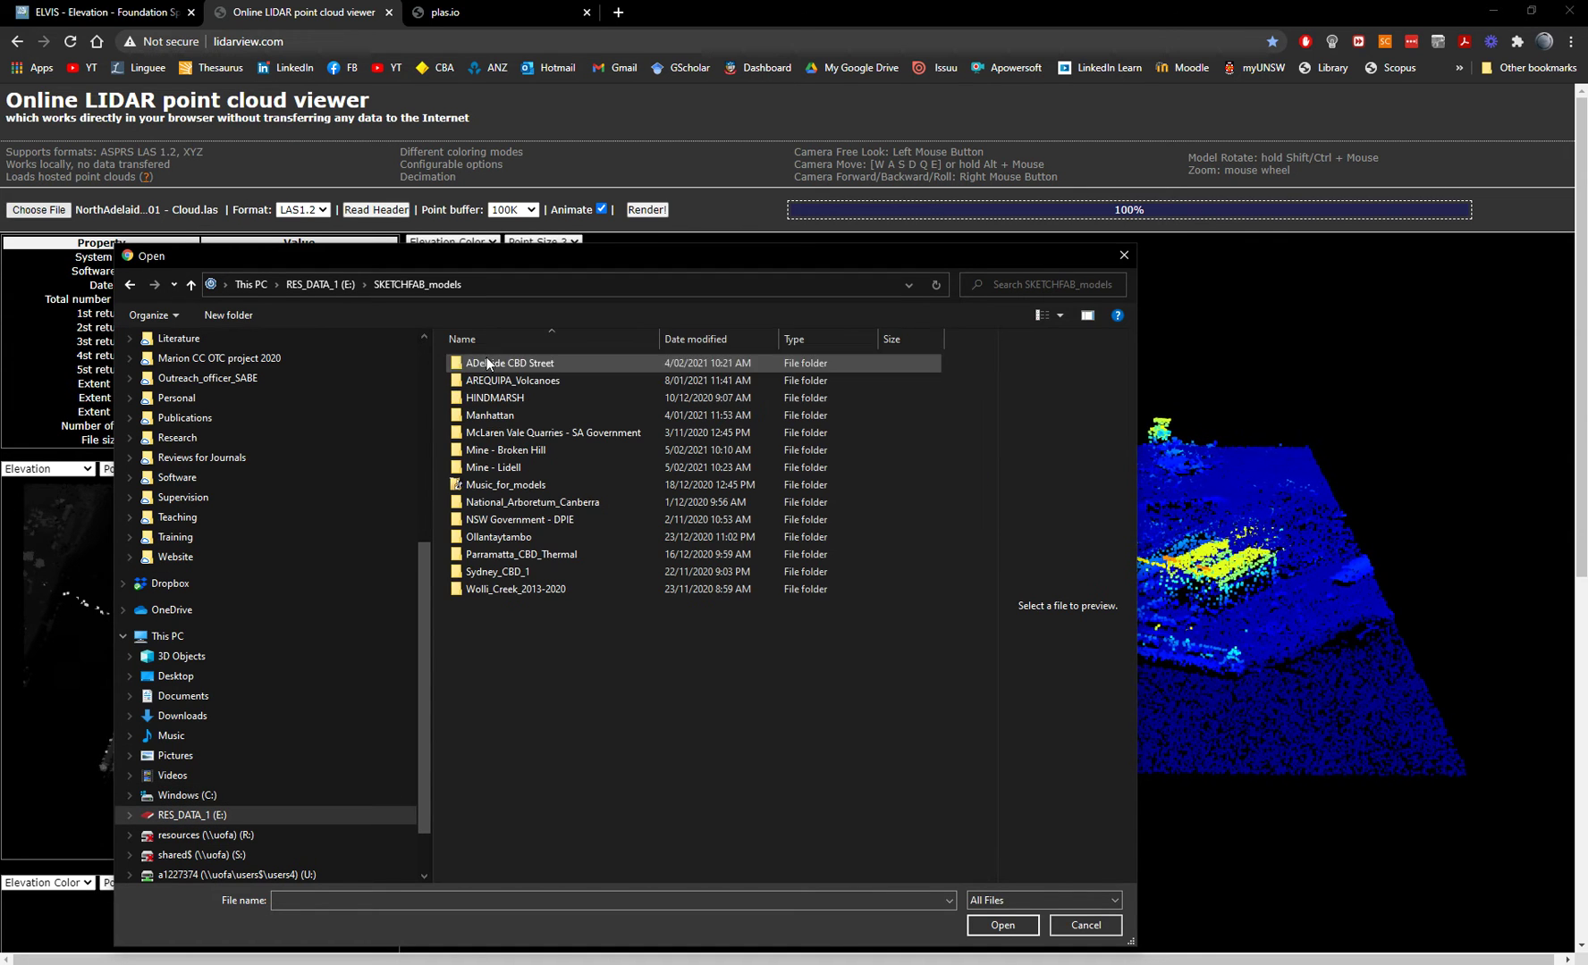
pyautogui.click(489, 403)
pyautogui.doubleClick(456, 399)
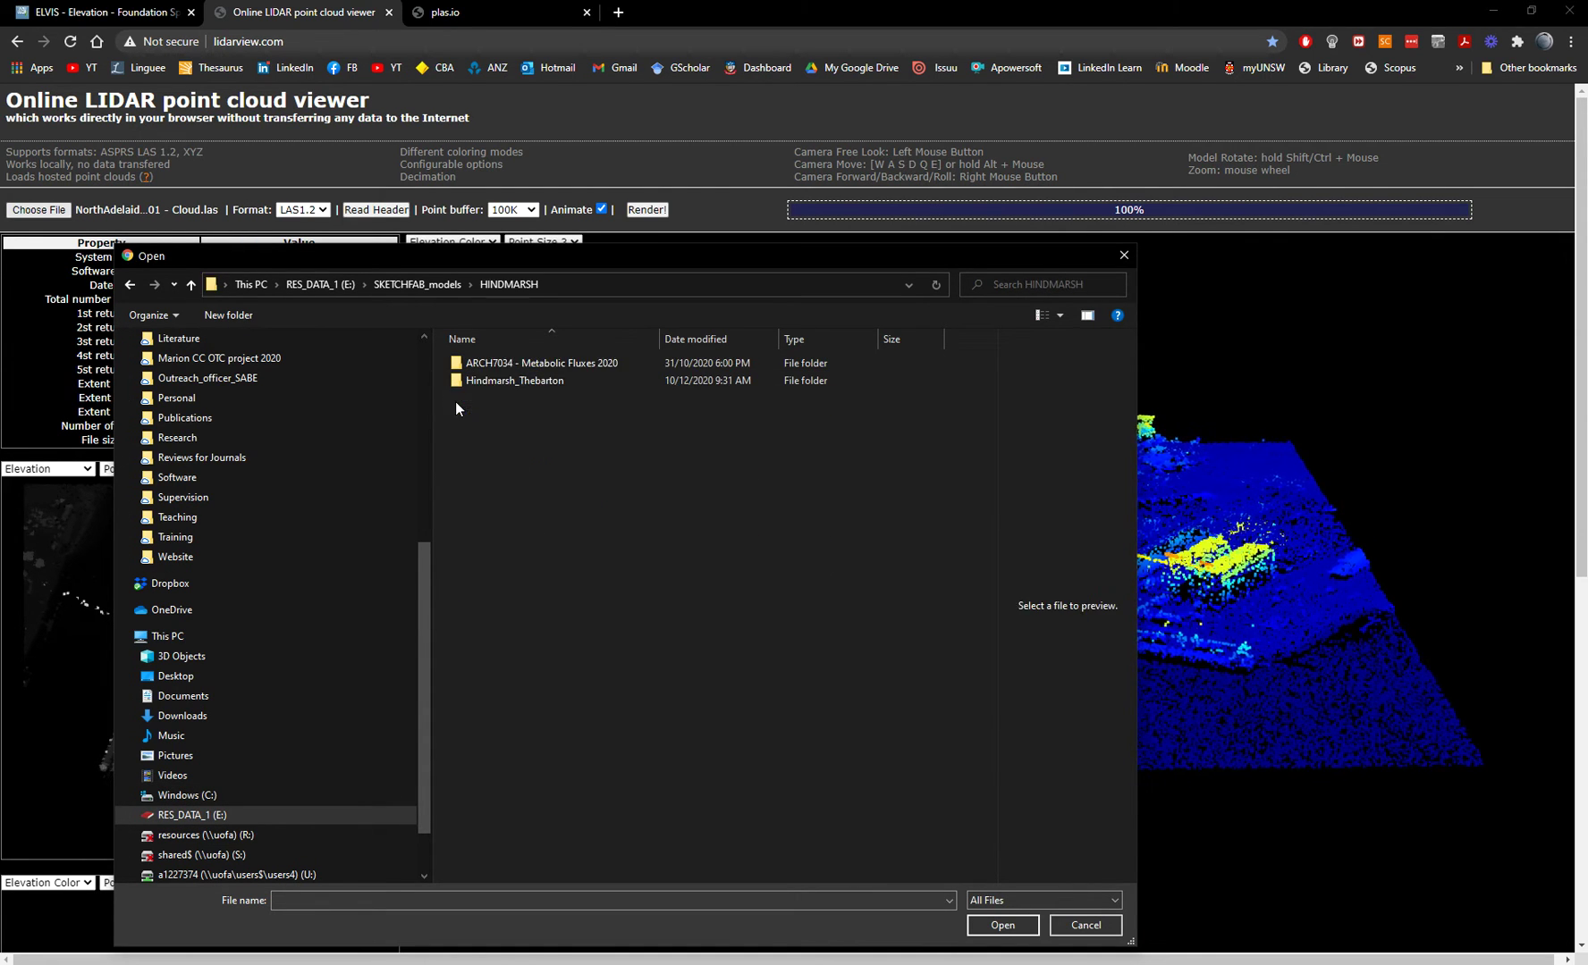
pyautogui.doubleClick(535, 381)
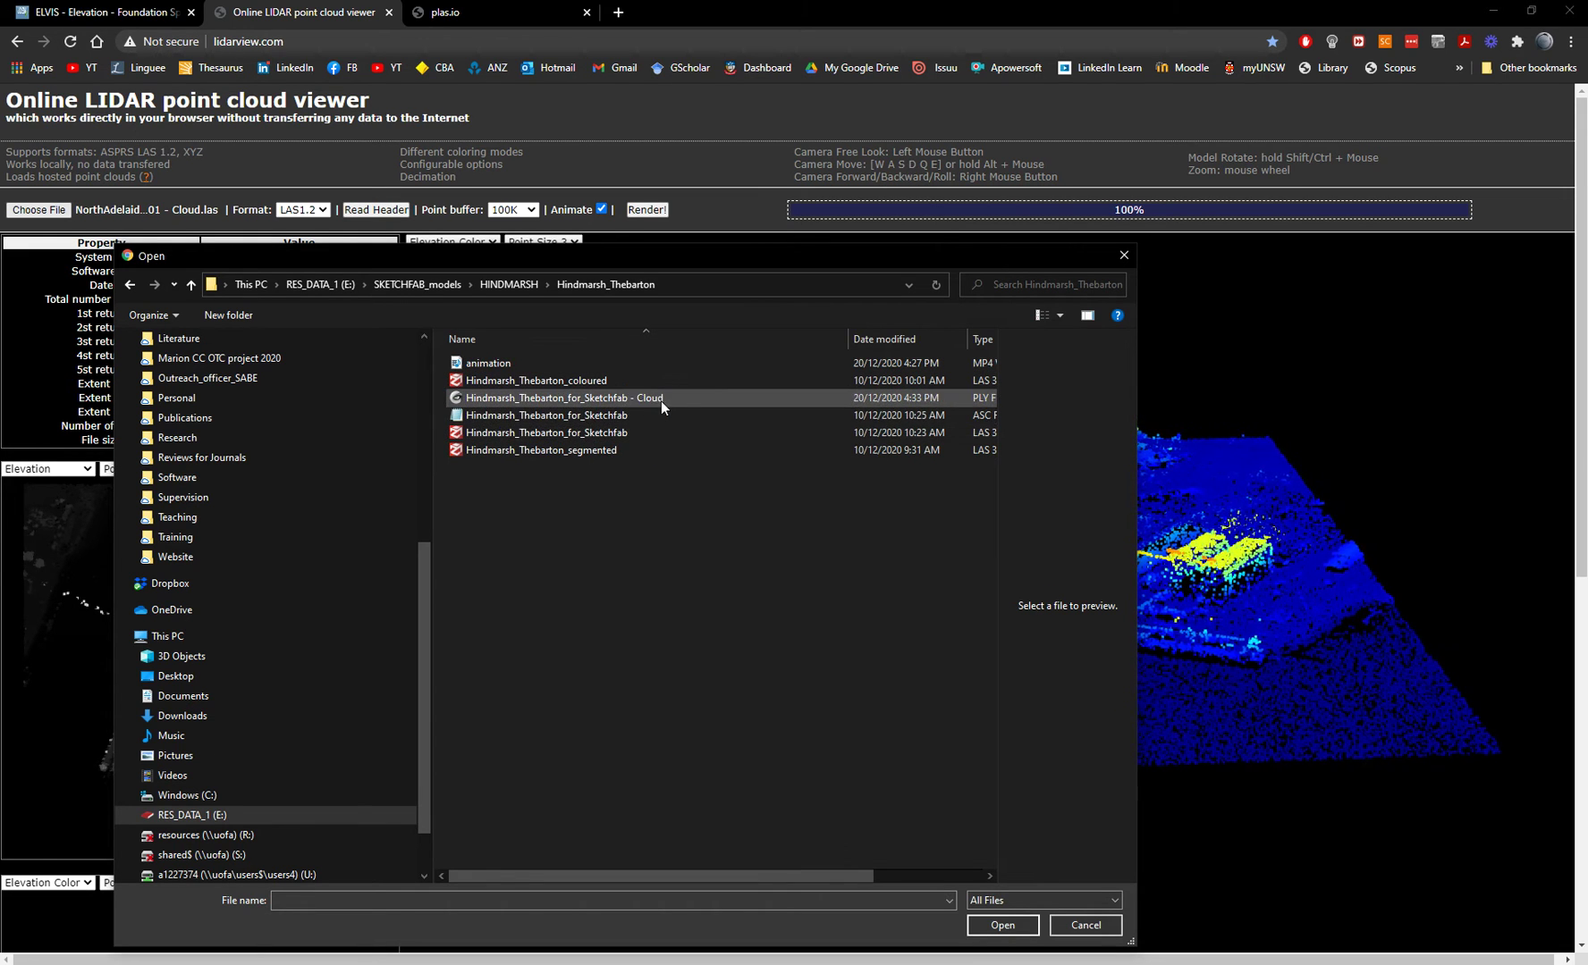
pyautogui.click(523, 433)
pyautogui.click(993, 926)
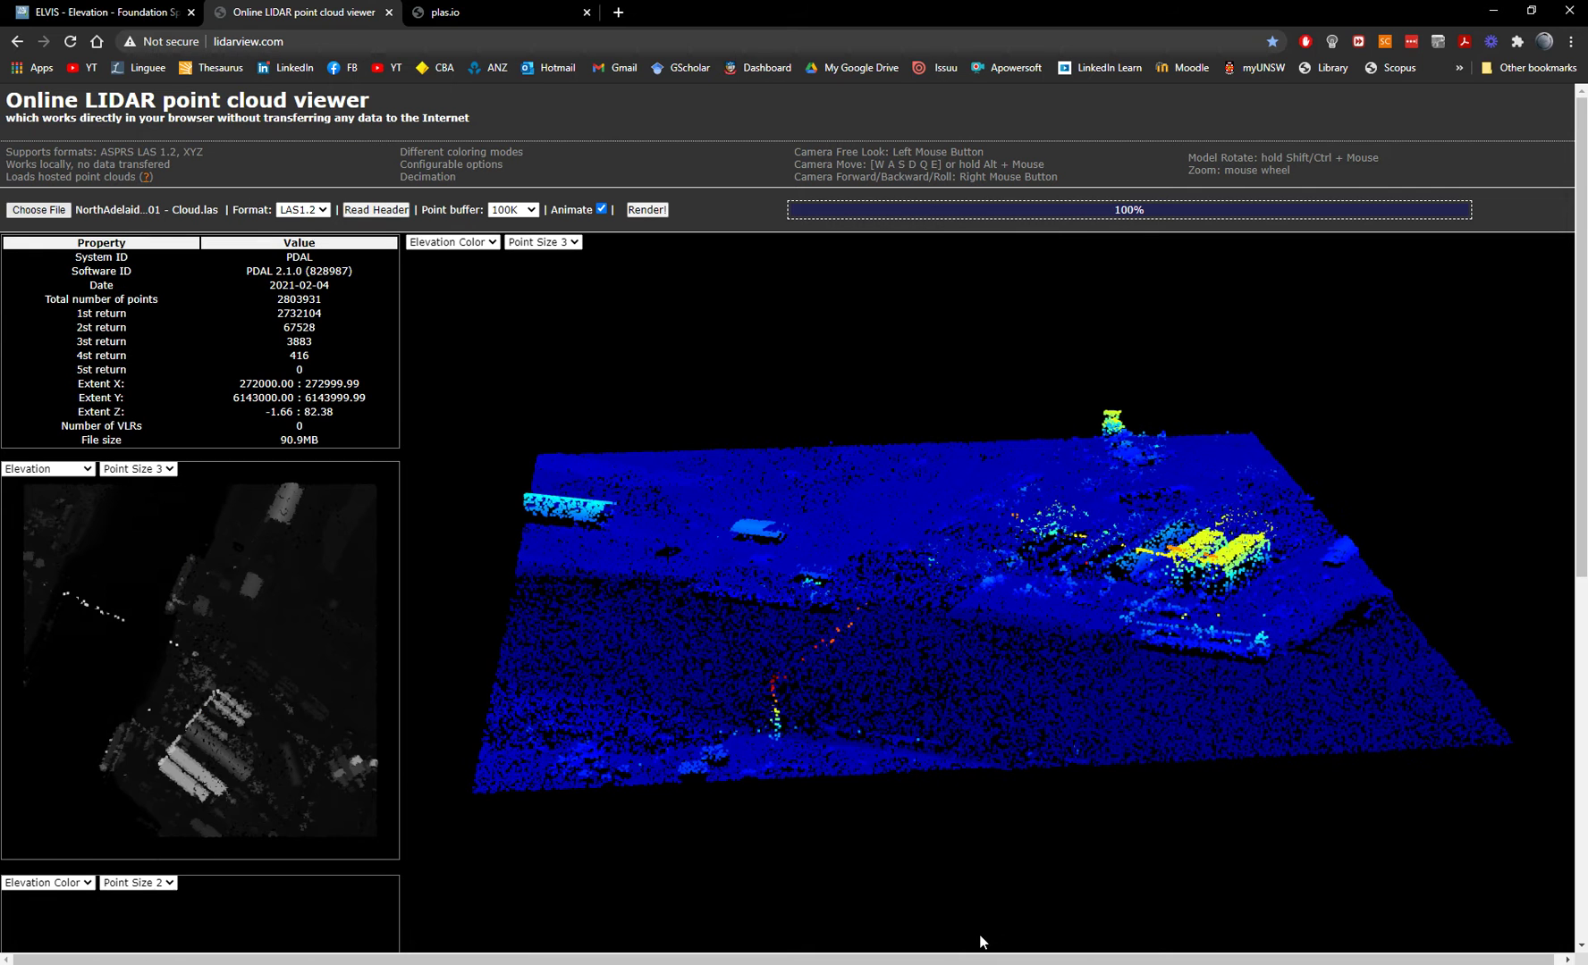
# Read the header, render the 1,156,969-point Hindmarsh cloud and rotate the 3D view
pyautogui.click(371, 209)
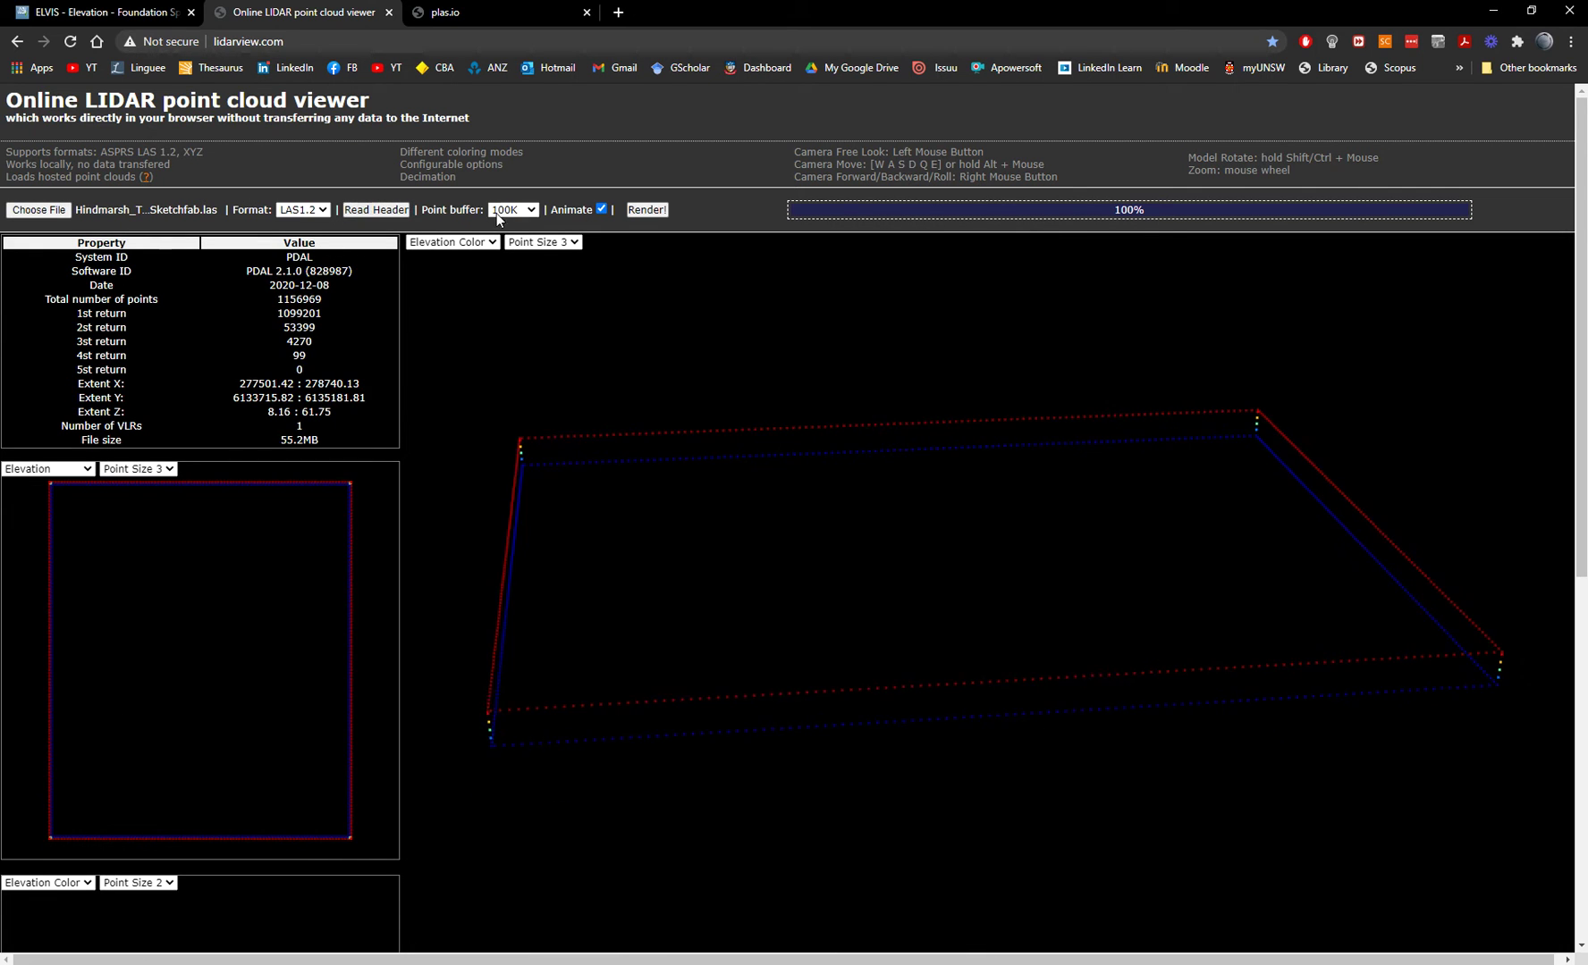
pyautogui.click(638, 213)
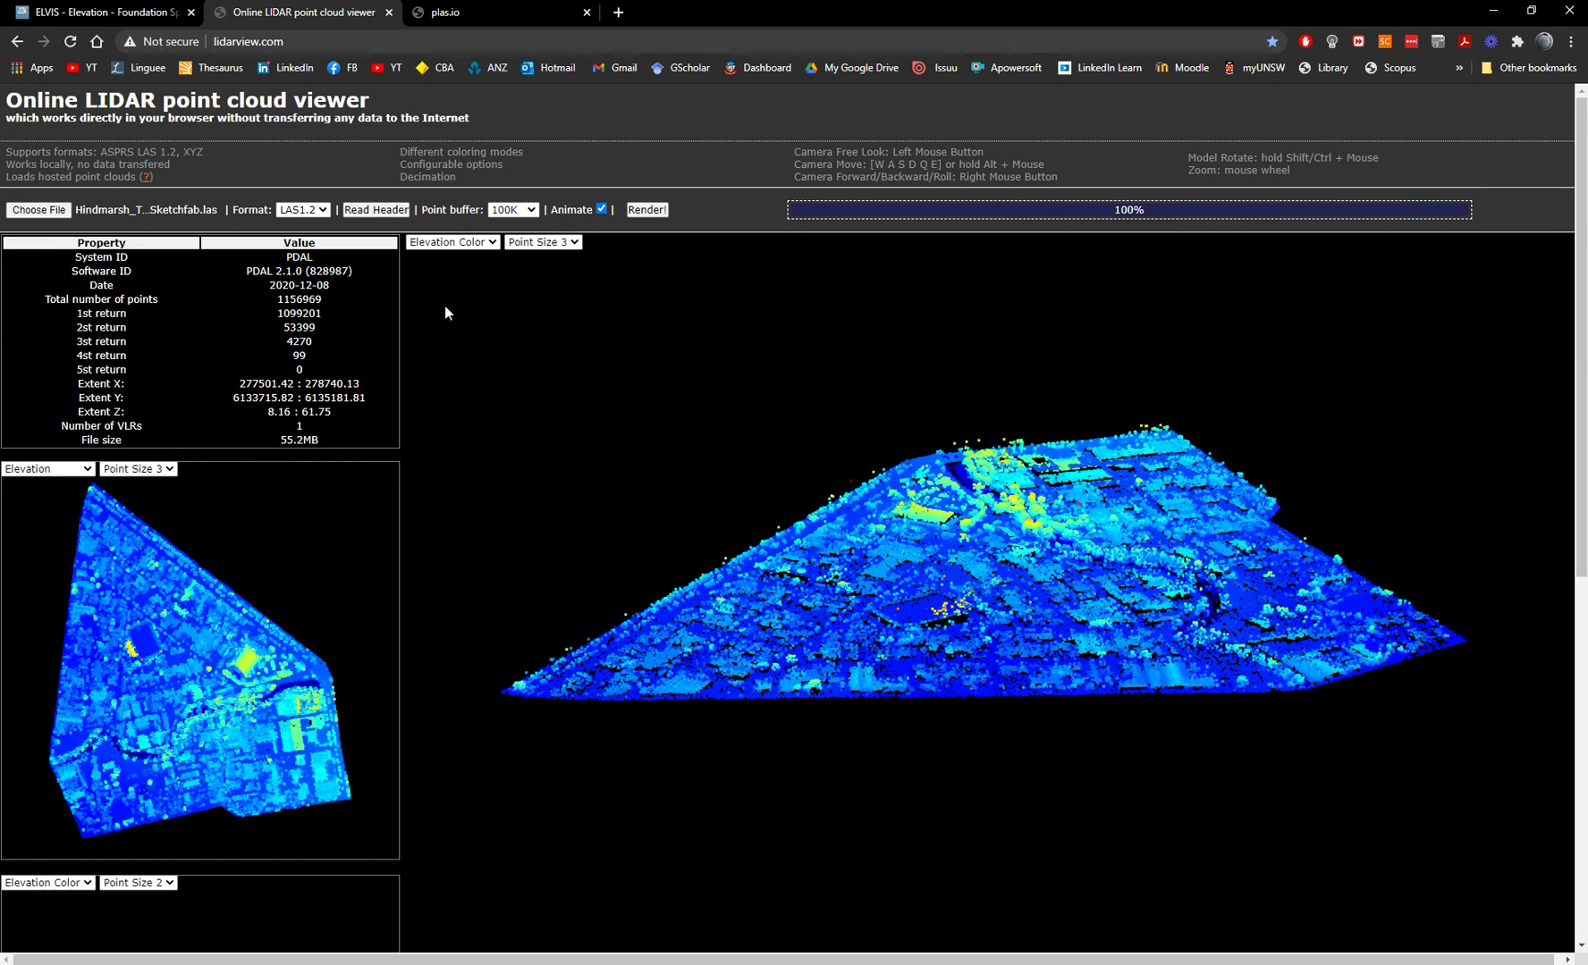
pyautogui.moveTo(1152, 667); pyautogui.dragTo(567, 735)
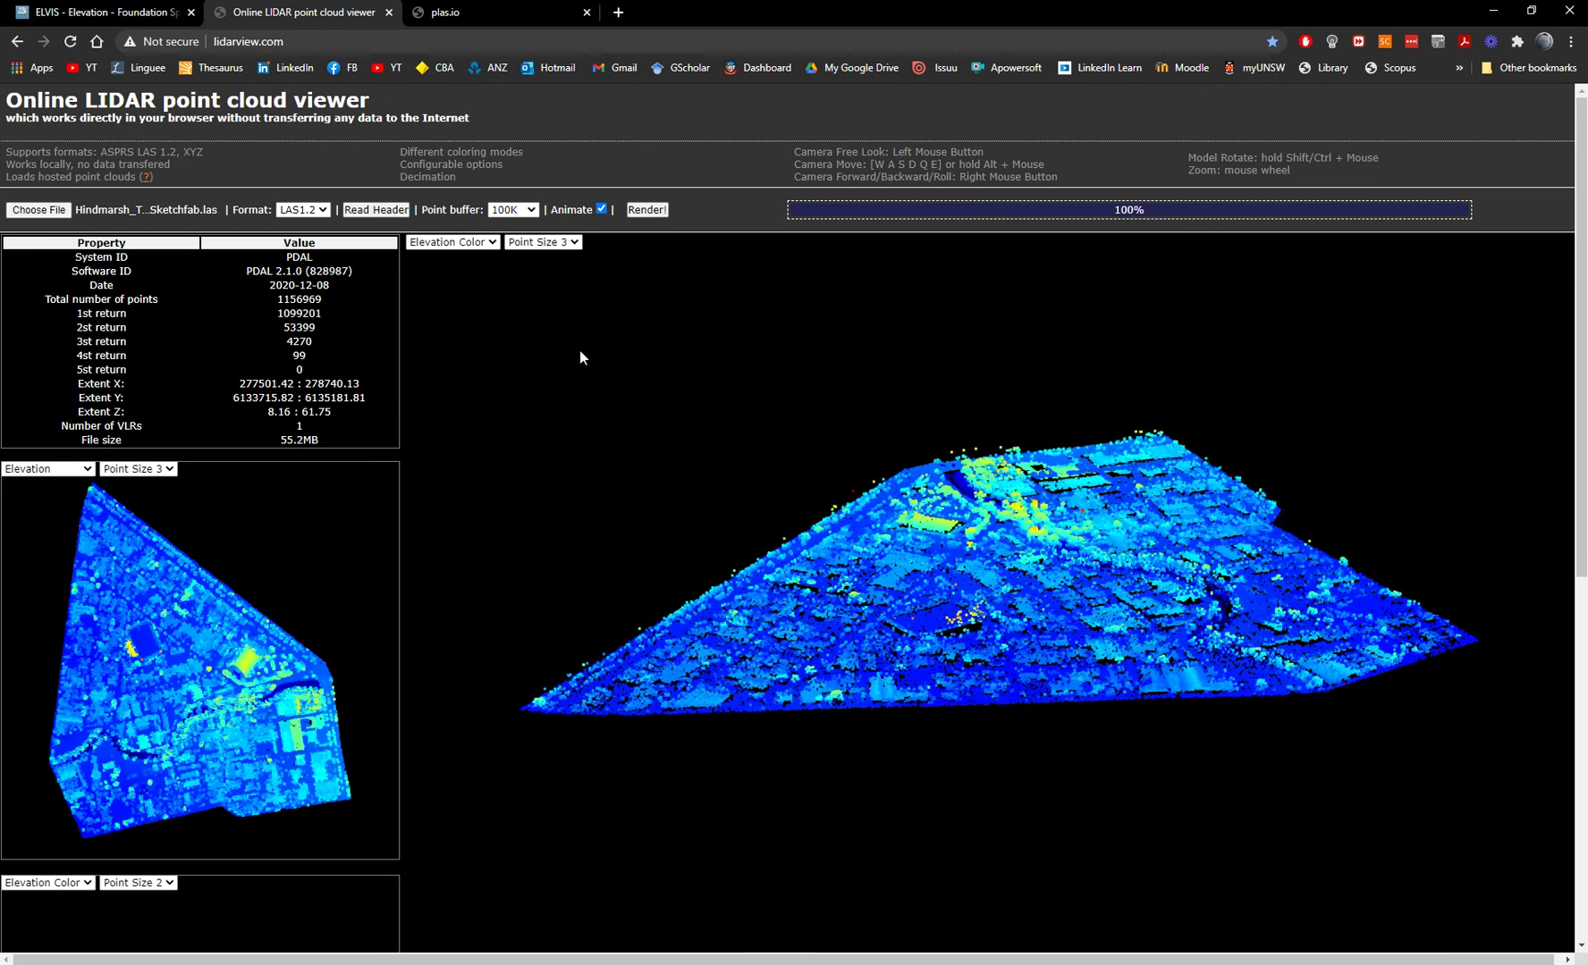
pyautogui.click(451, 241)
# Colour the 3D cloud by RGB and the top-down preview by Elevation Color
pyautogui.click(420, 320)
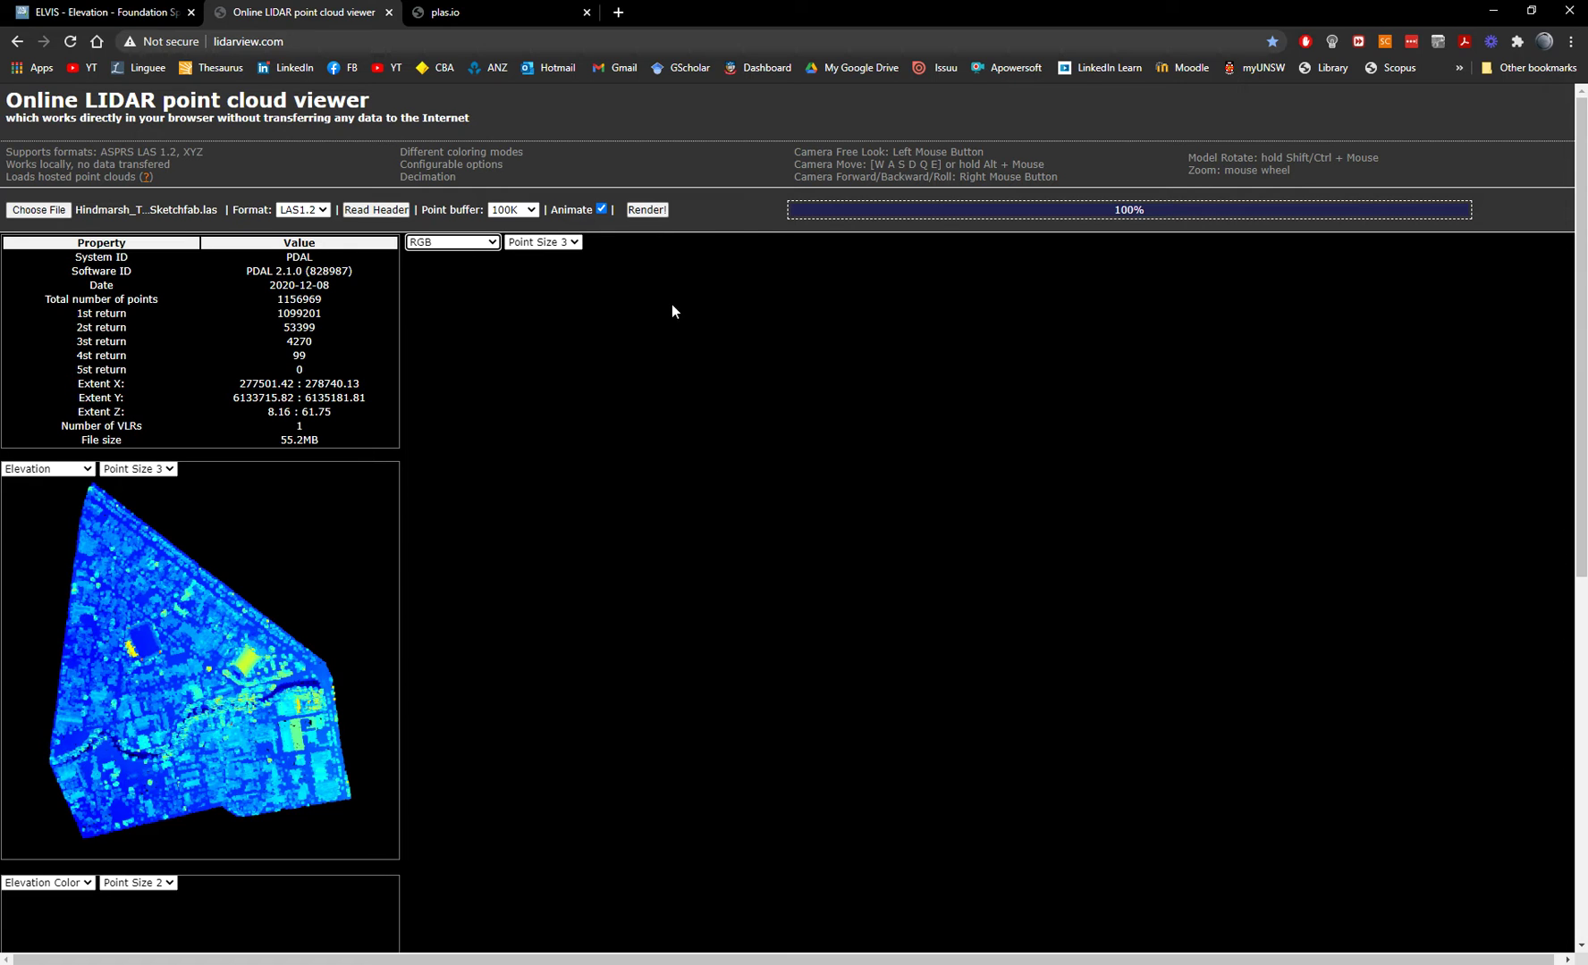
pyautogui.click(20, 467)
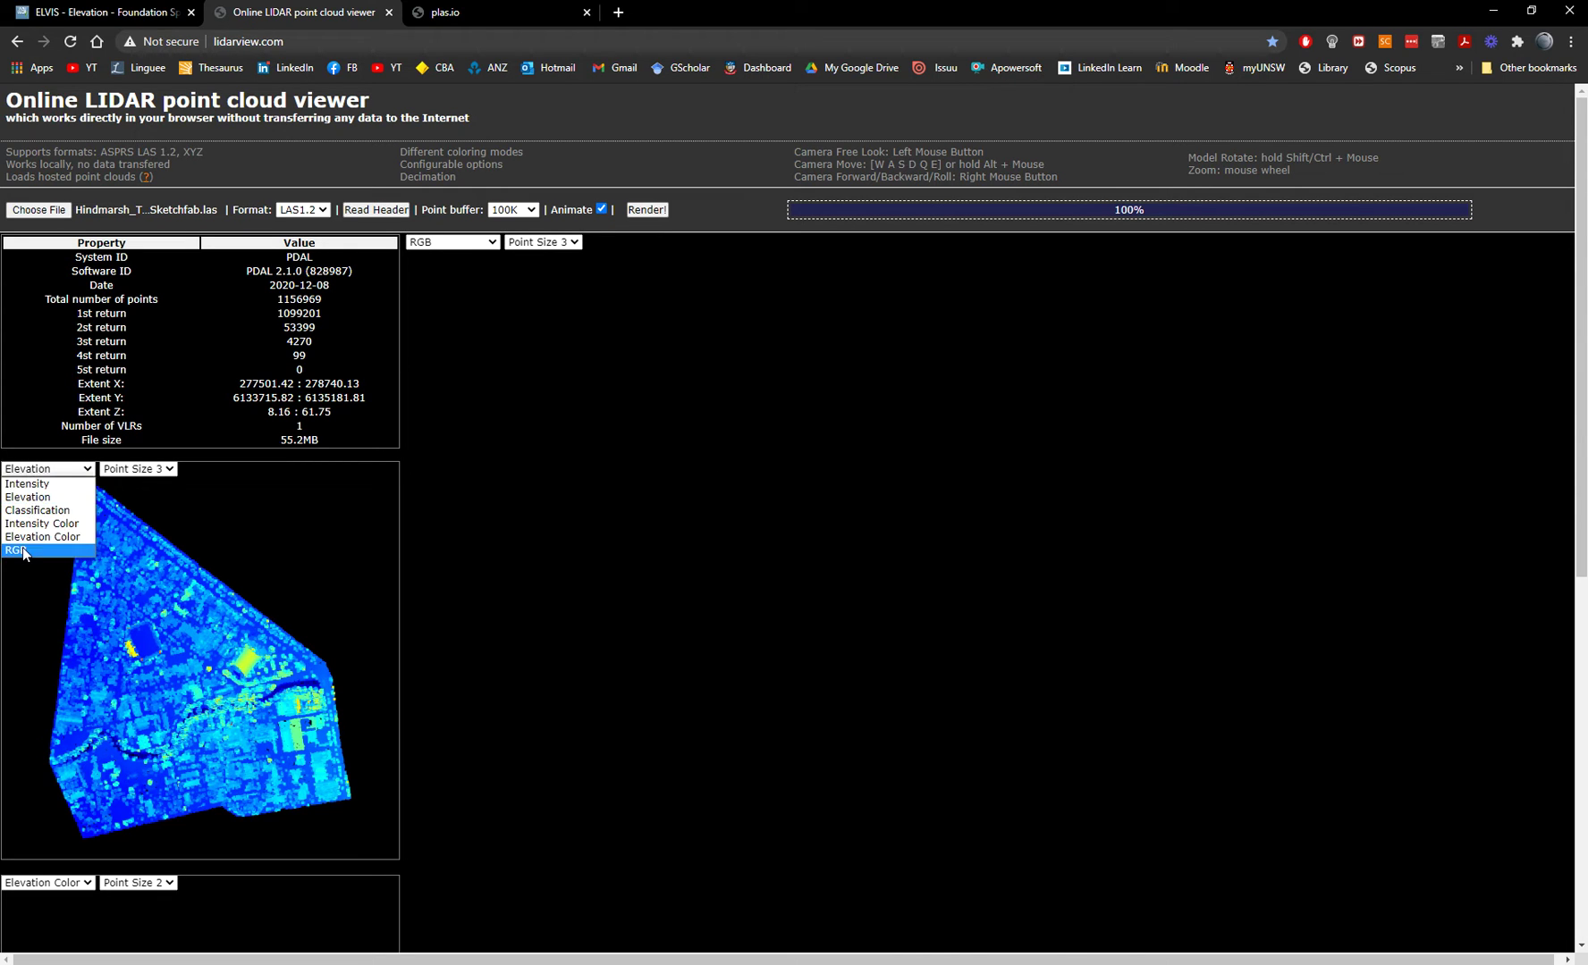
pyautogui.click(38, 522)
pyautogui.click(44, 474)
pyautogui.click(36, 534)
# Shade the 3D Hindmarsh cloud in grey Elevation after trying Intensity Color
pyautogui.click(475, 244)
pyautogui.click(447, 293)
pyautogui.click(452, 242)
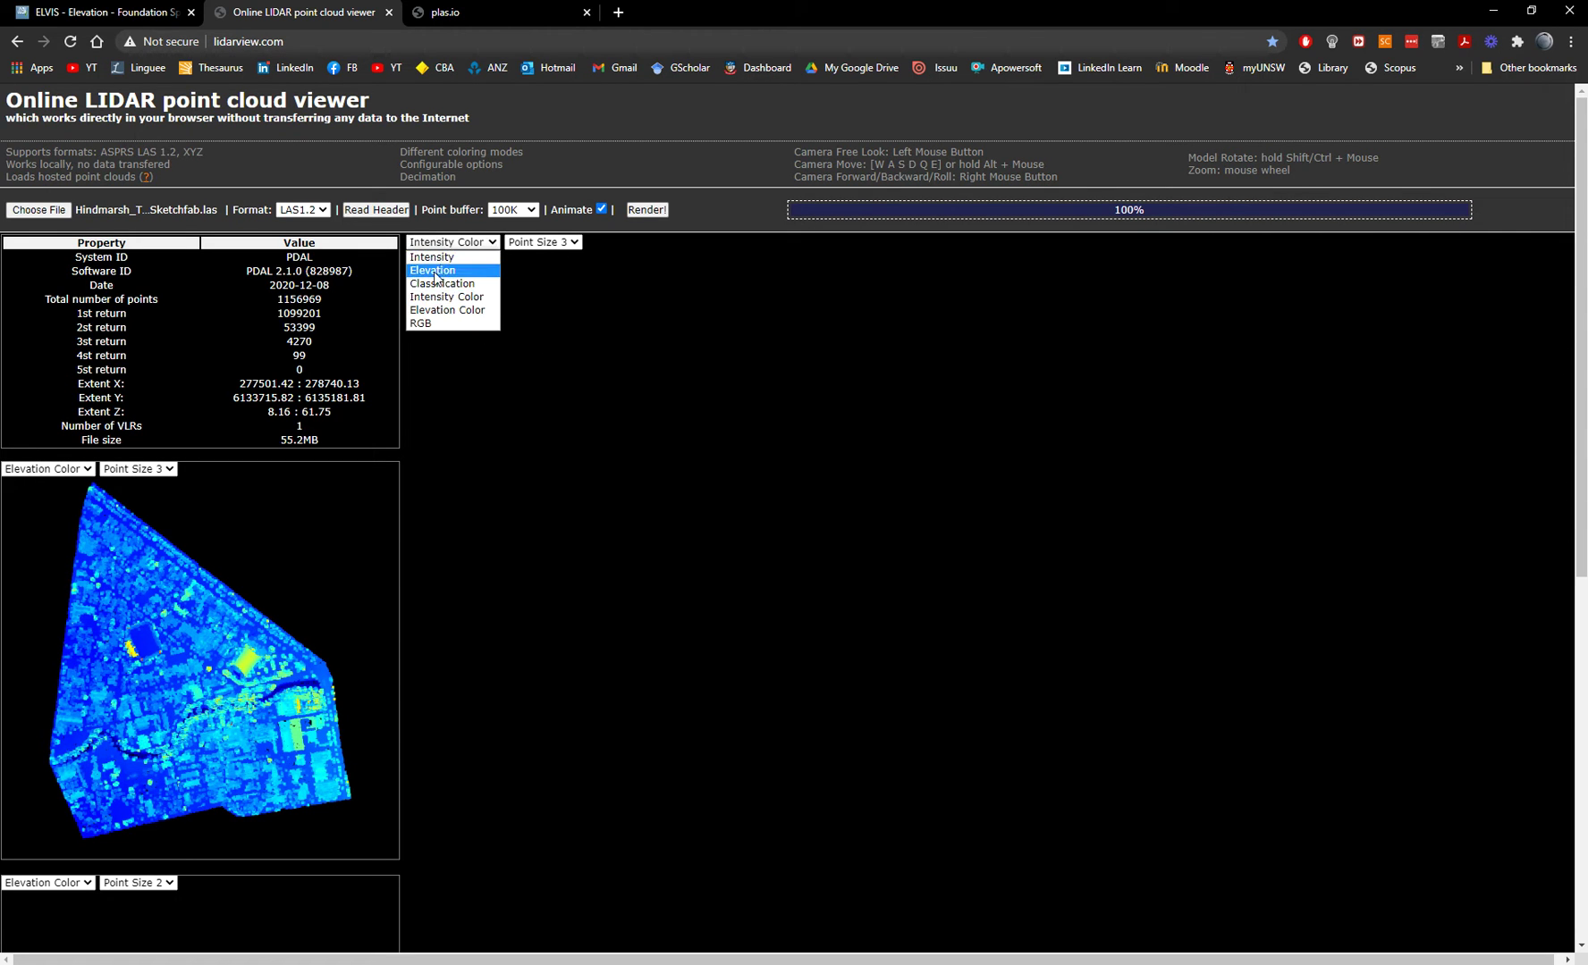
pyautogui.click(448, 260)
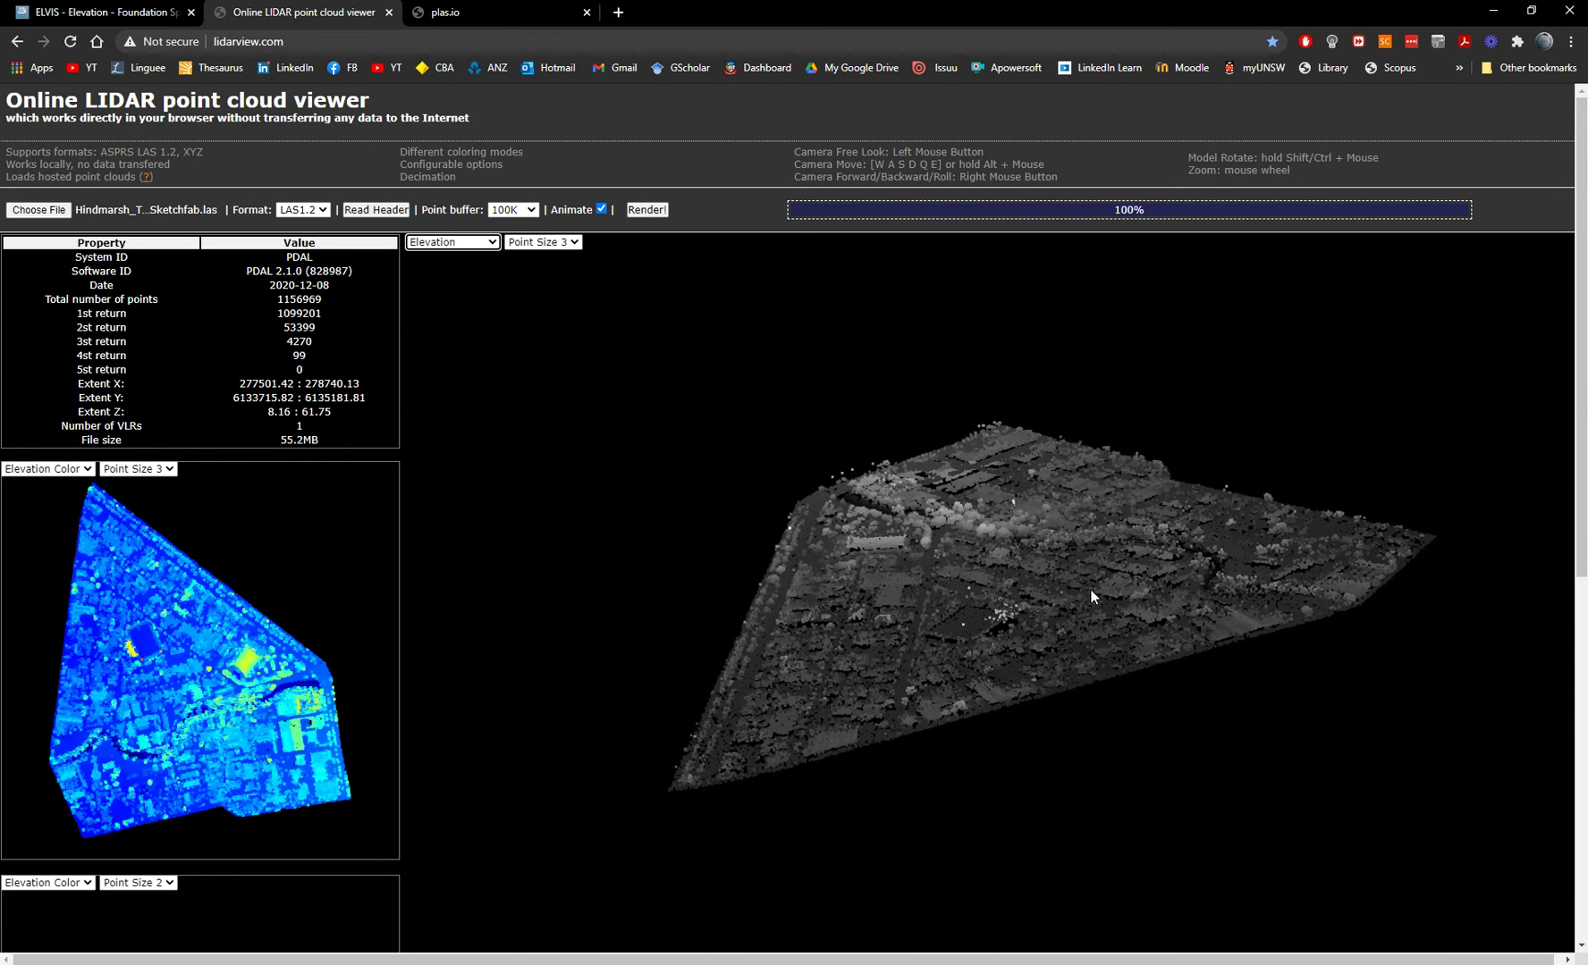
# Zoom in and out on the Hindmarsh cloud, highlight the camera help text, and return to CloudCompare
pyautogui.scroll(5, 992, 577)
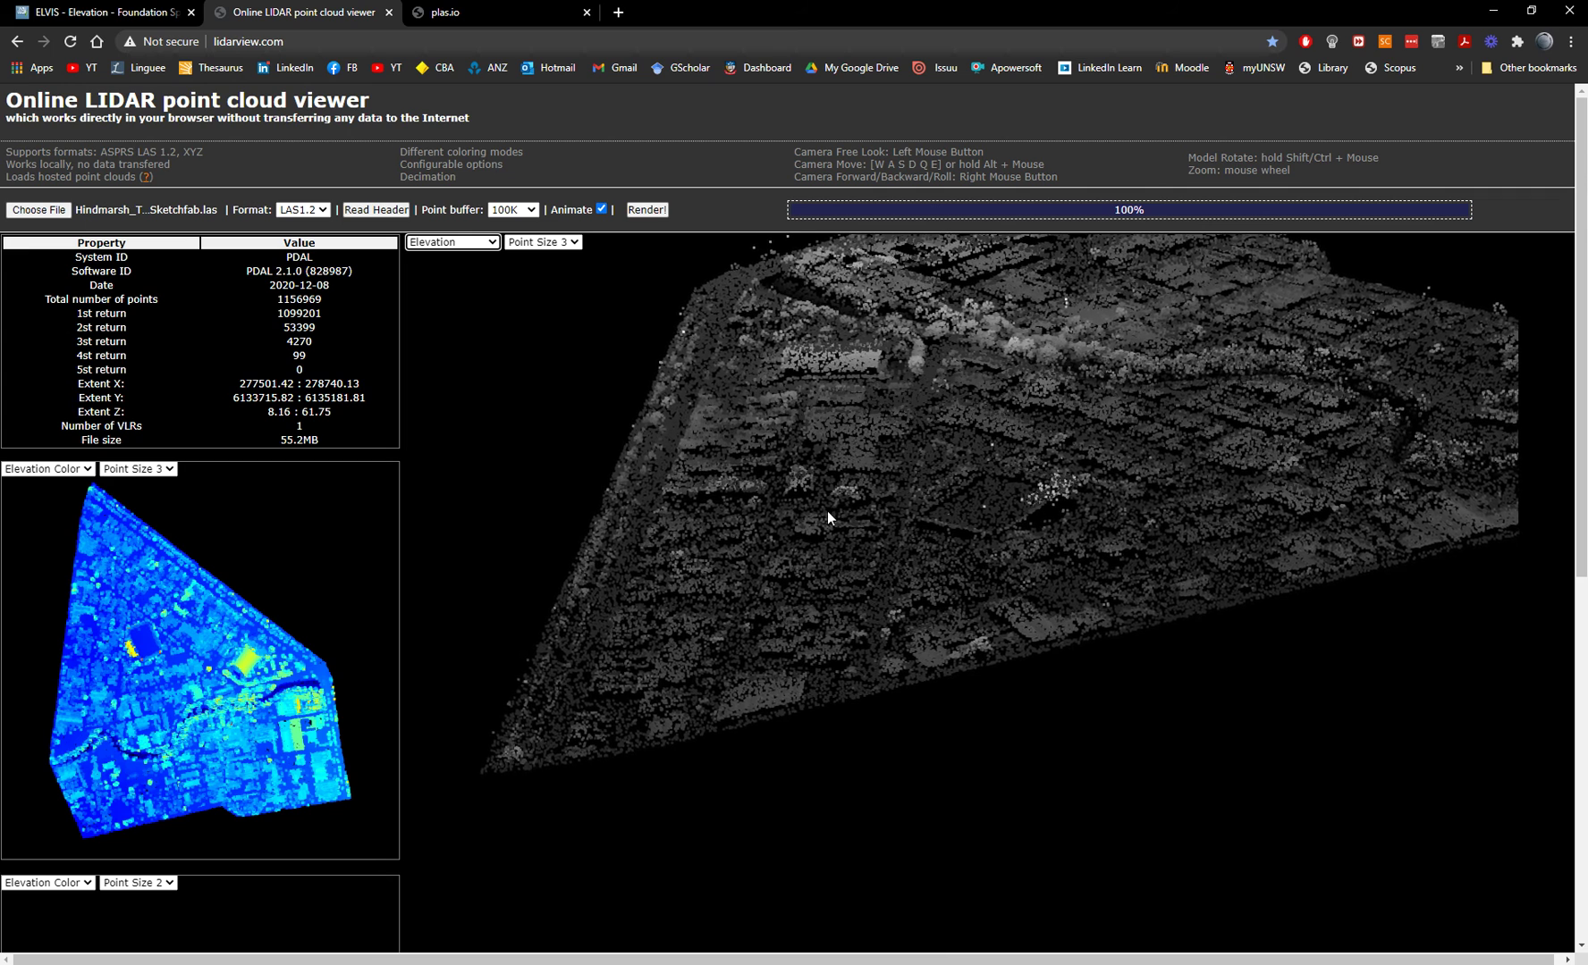
pyautogui.scroll(-2, 827, 511)
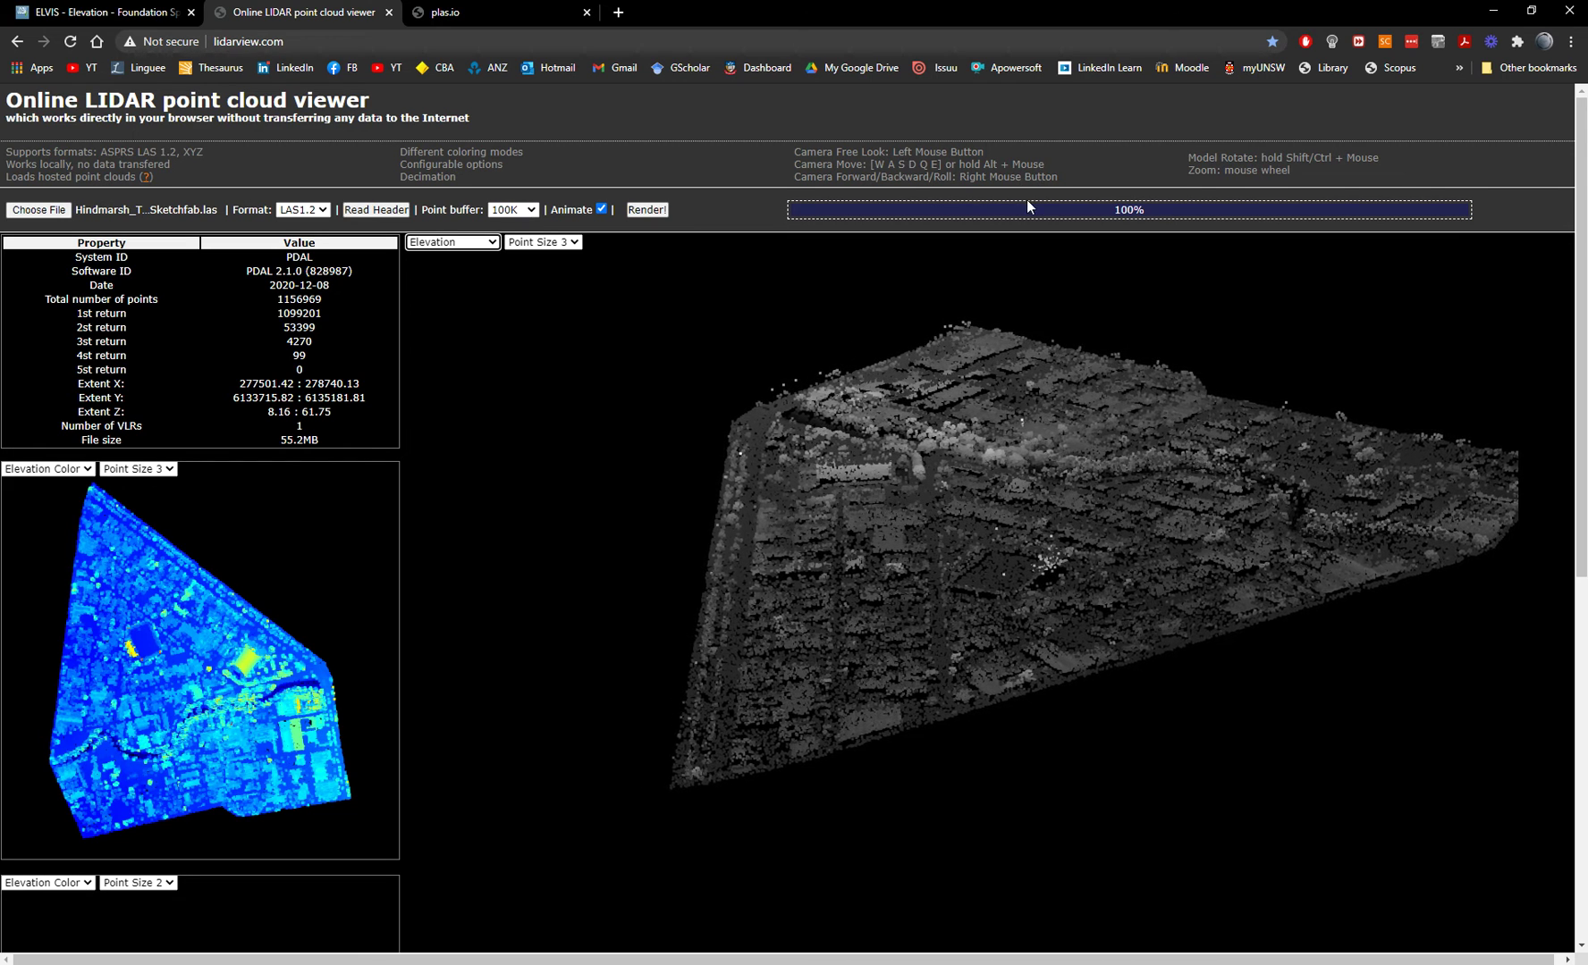
pyautogui.moveTo(406, 165); pyautogui.dragTo(1064, 170)
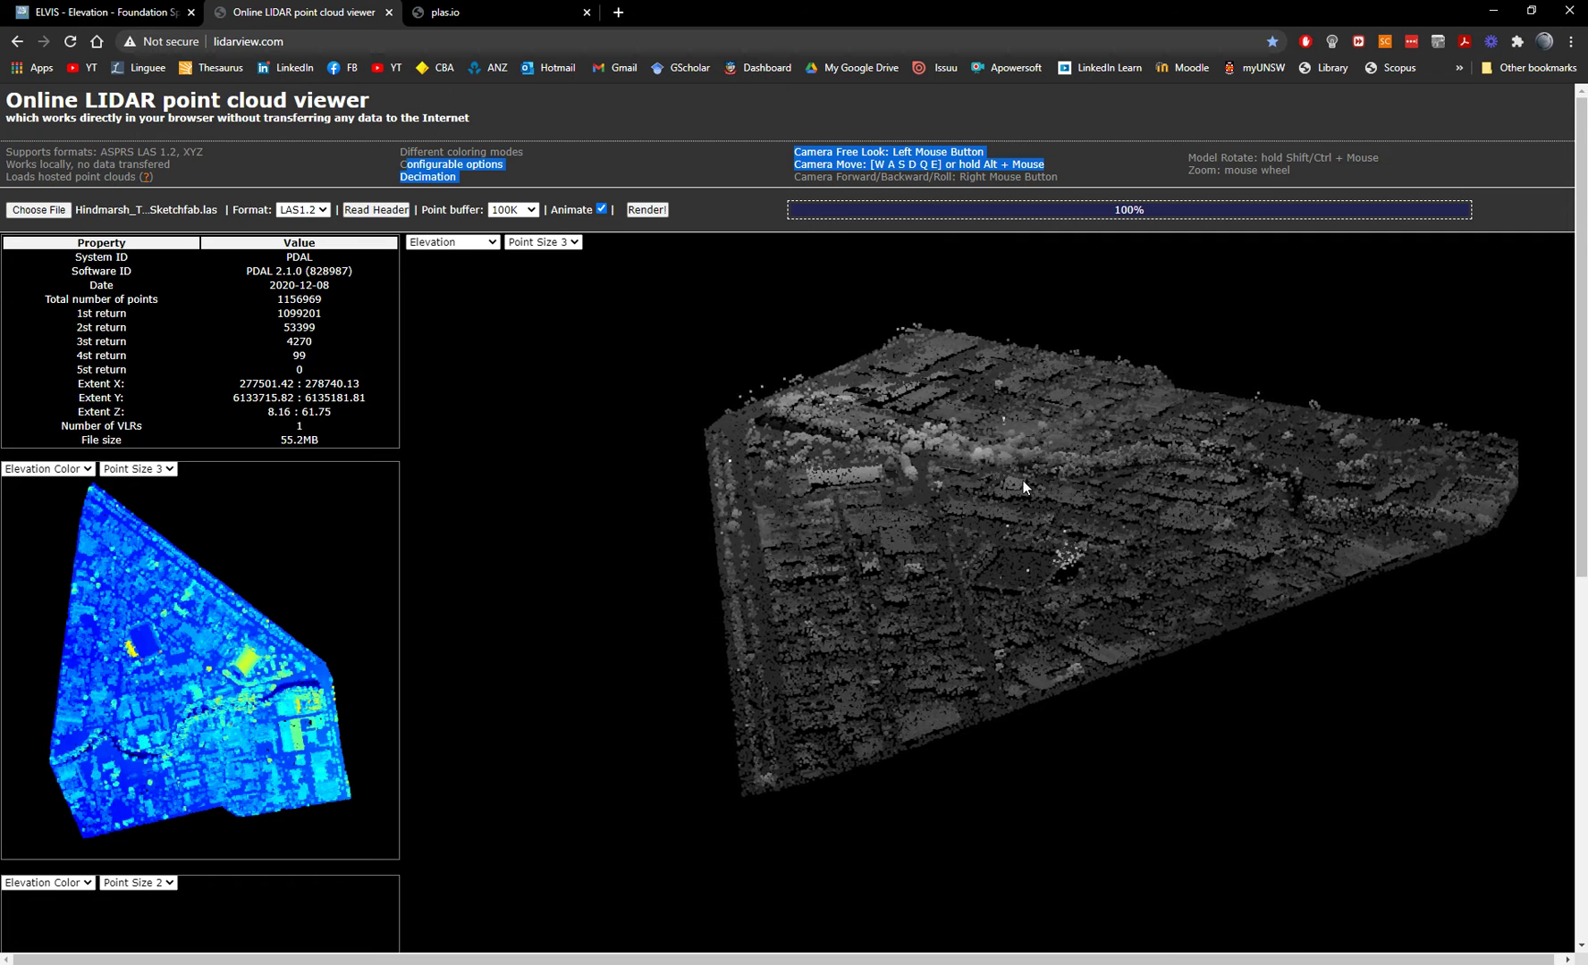
pyautogui.hotkey('alt', 'Tab')
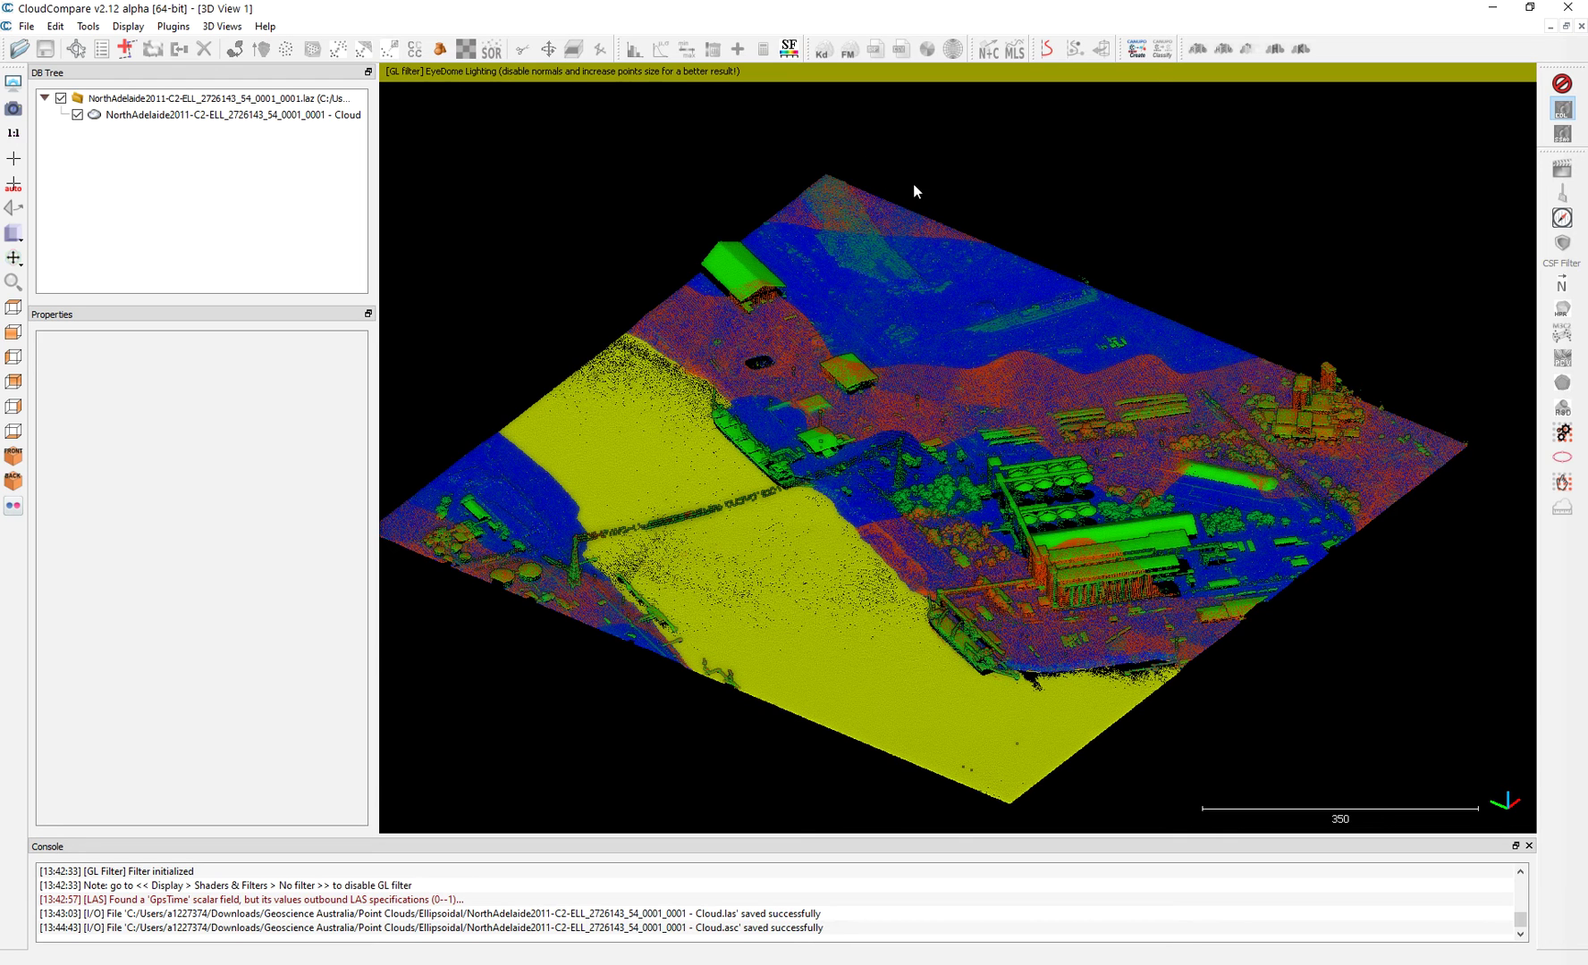
# Toggle EyeDome Lighting off and back on for the North Adelaide tile
pyautogui.click(1566, 119)
pyautogui.click(1567, 114)
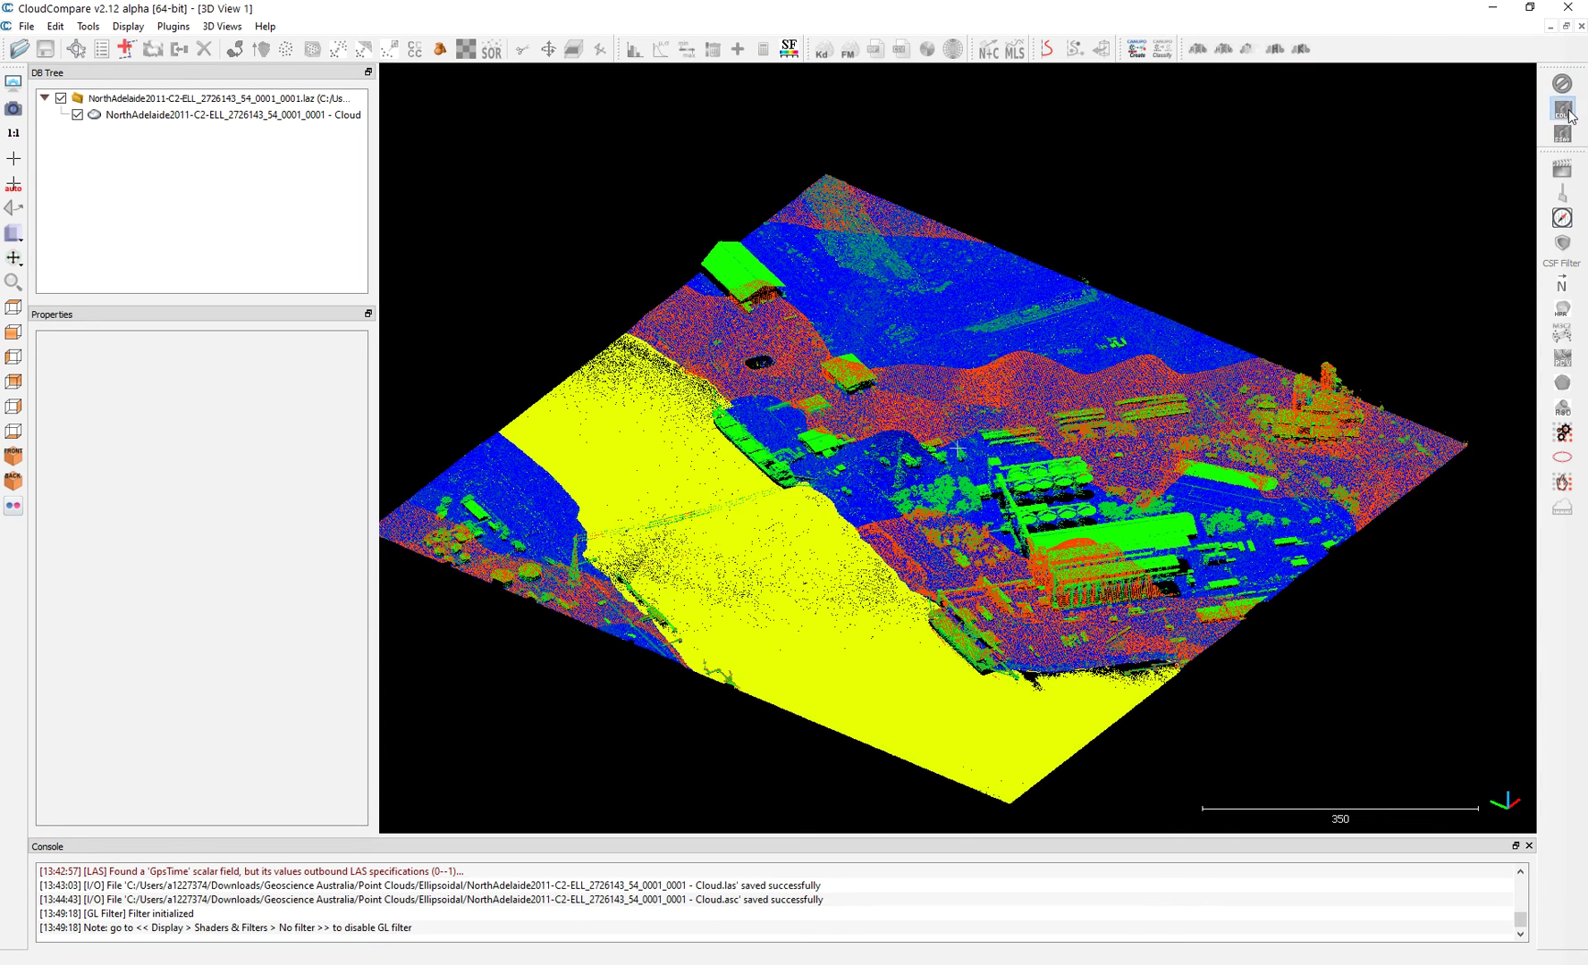
pyautogui.click(1568, 115)
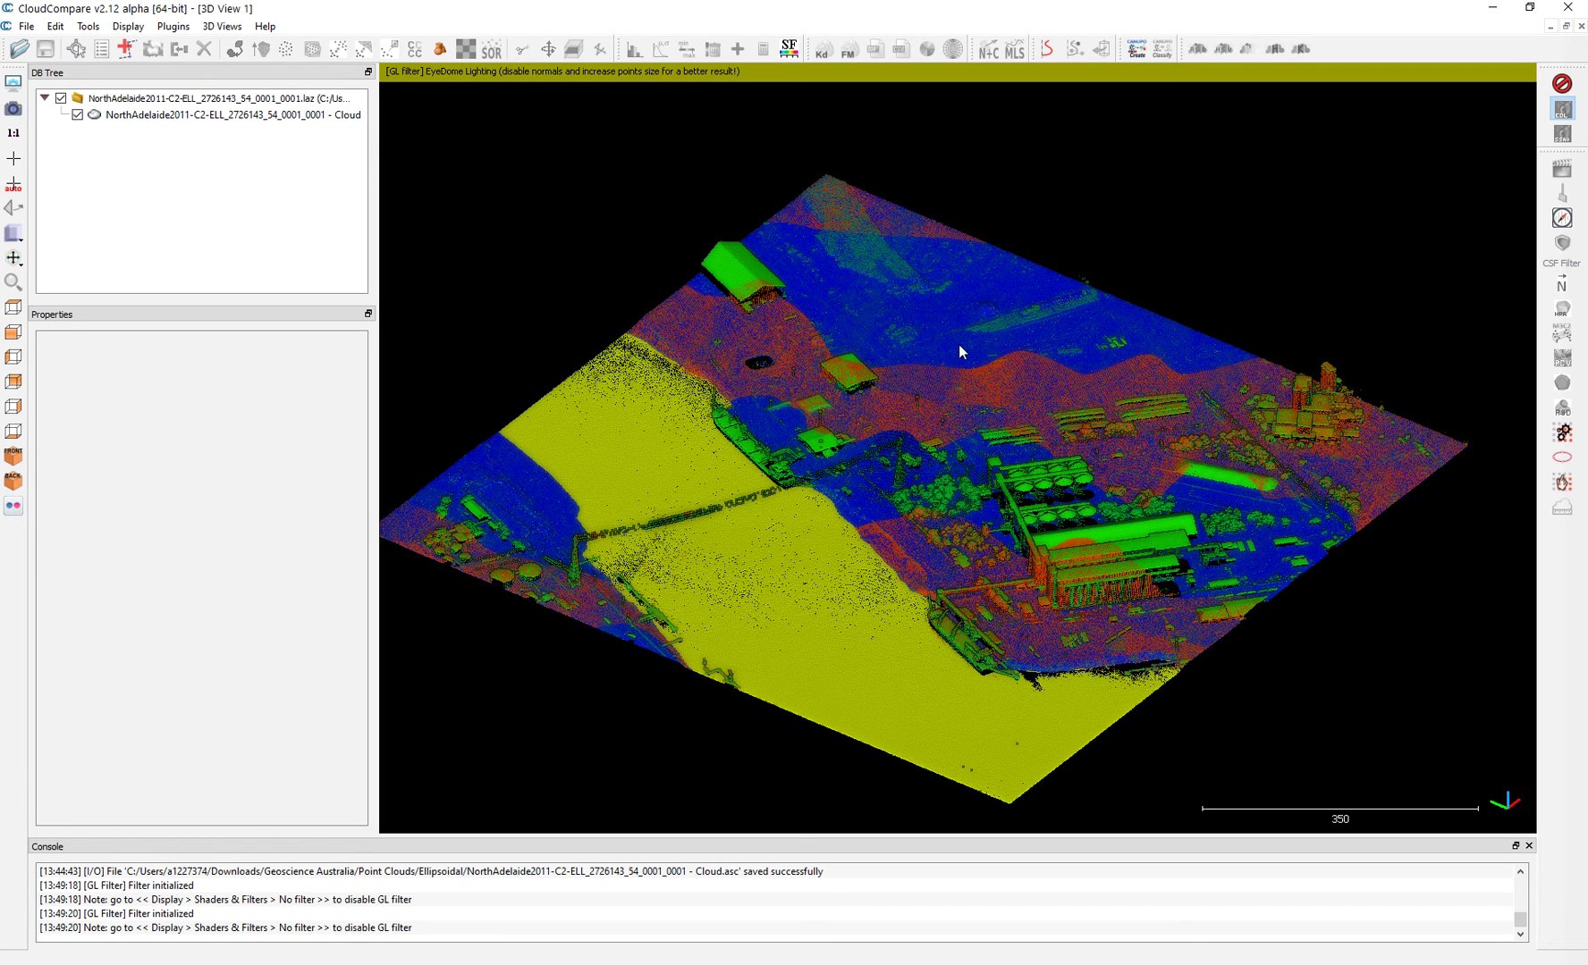
# Browse to Geoscience Australia > DEMs > 1 Metre to find the Adelaide2013_DEM_2726143_01_001 files, then switch to QGIS
pyautogui.hotkey('alt', 'Tab')
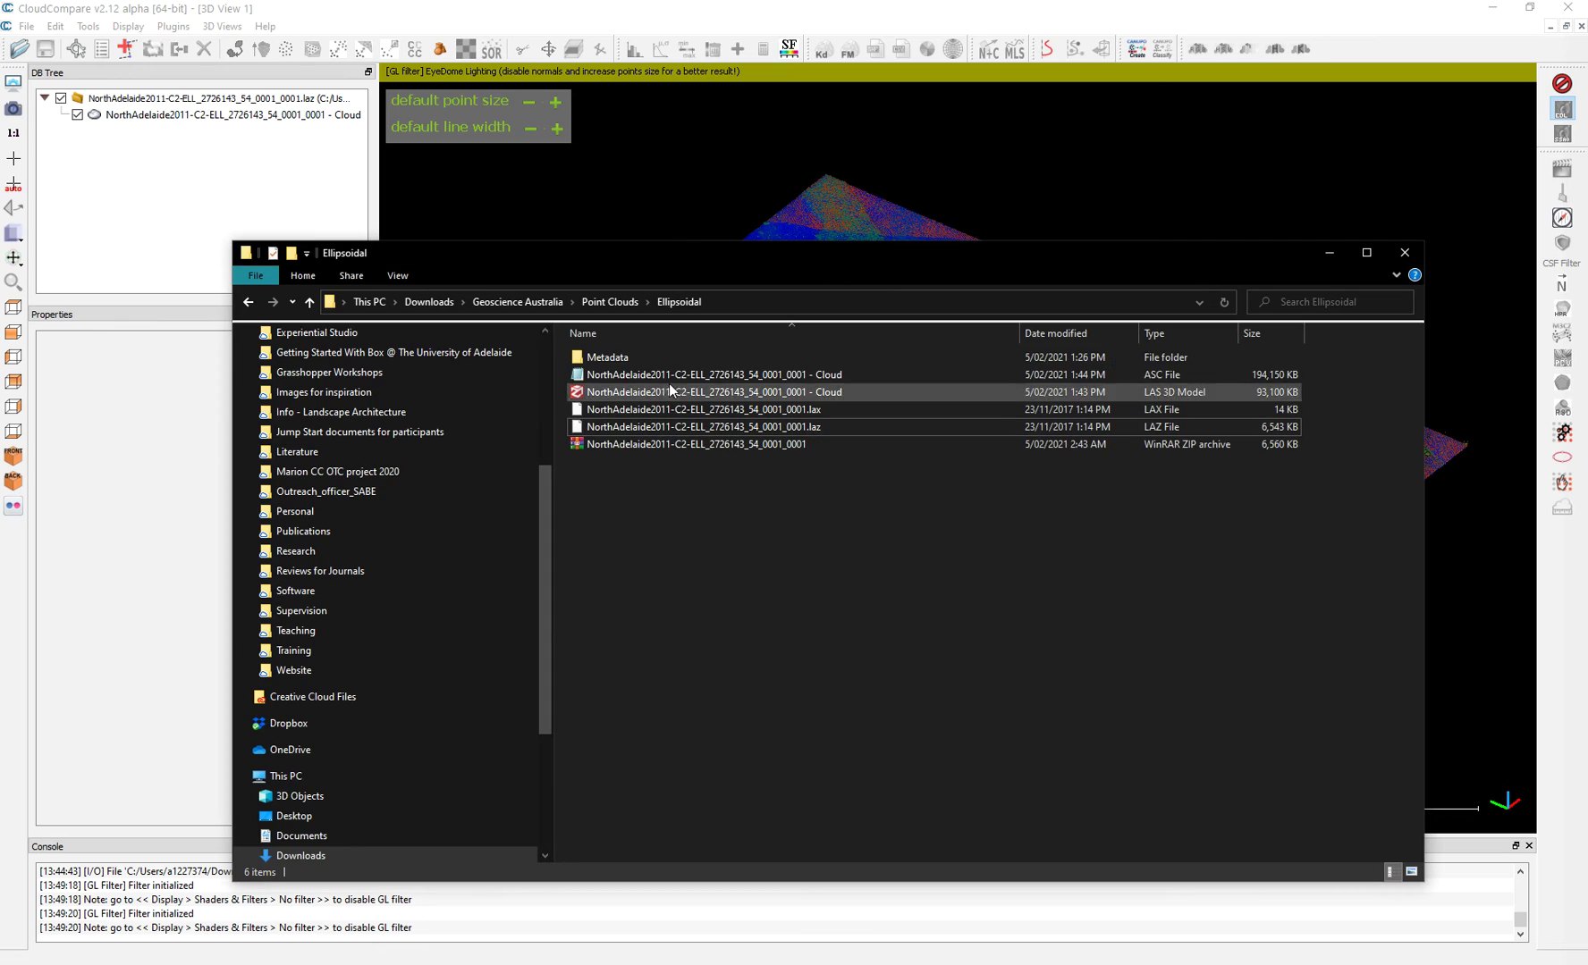
pyautogui.click(513, 305)
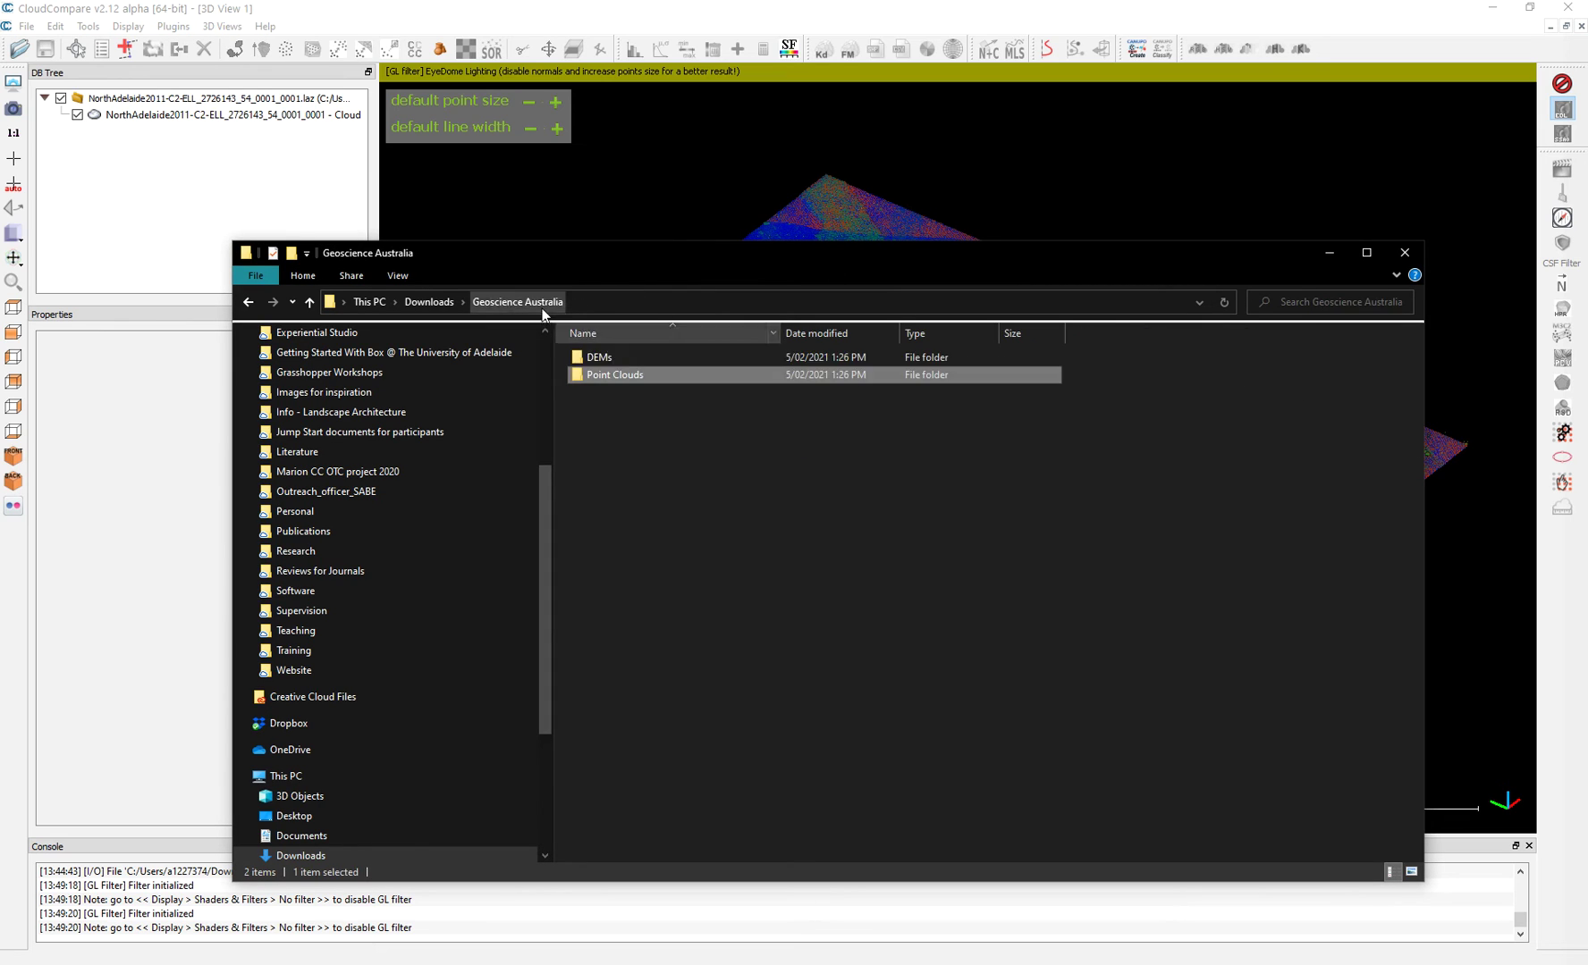
pyautogui.doubleClick(596, 359)
pyautogui.doubleClick(609, 354)
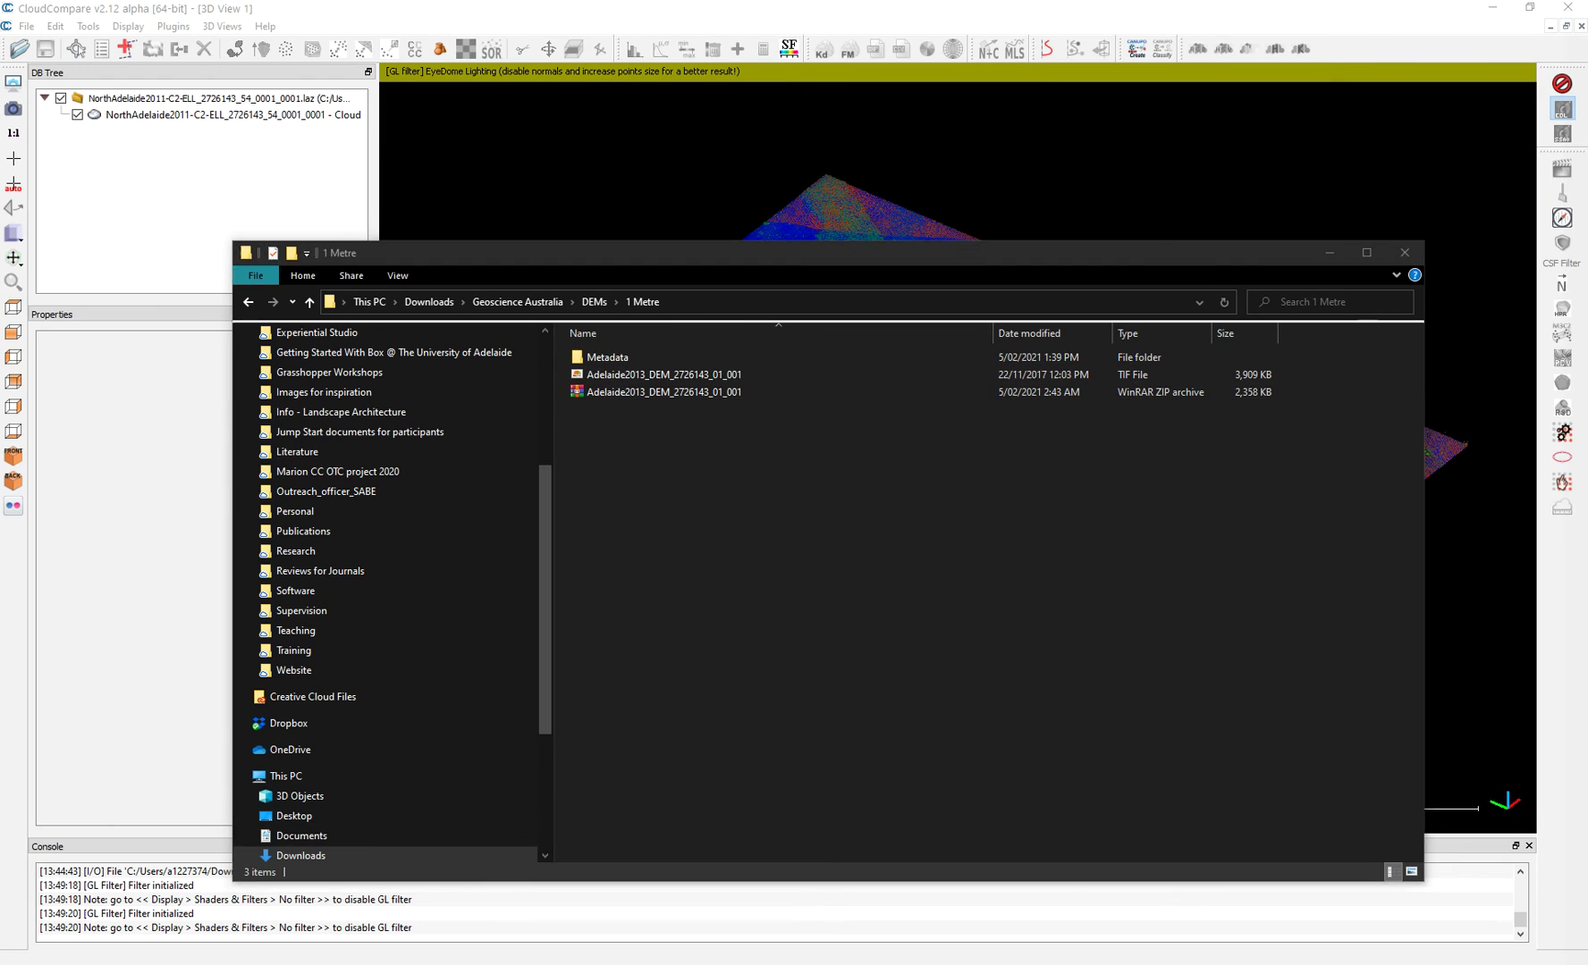
pyautogui.hotkey('alt', 'Tab')
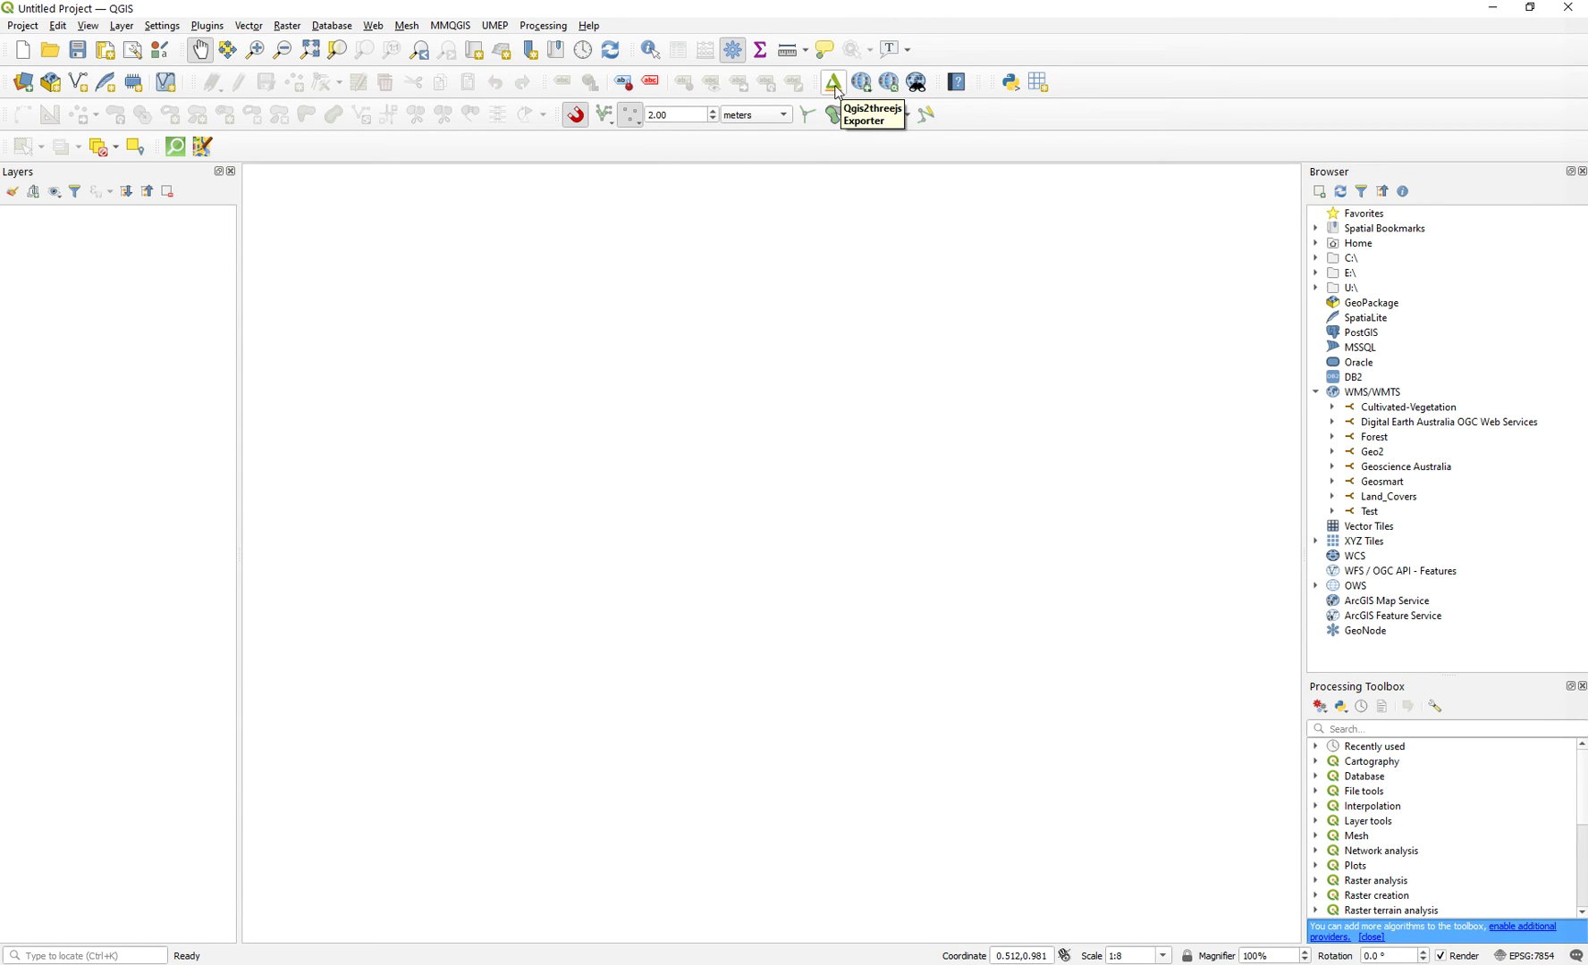
# Open the QGIS plugin manager and switch between the All and Installed plugin lists
pyautogui.click(209, 31)
pyautogui.click(222, 44)
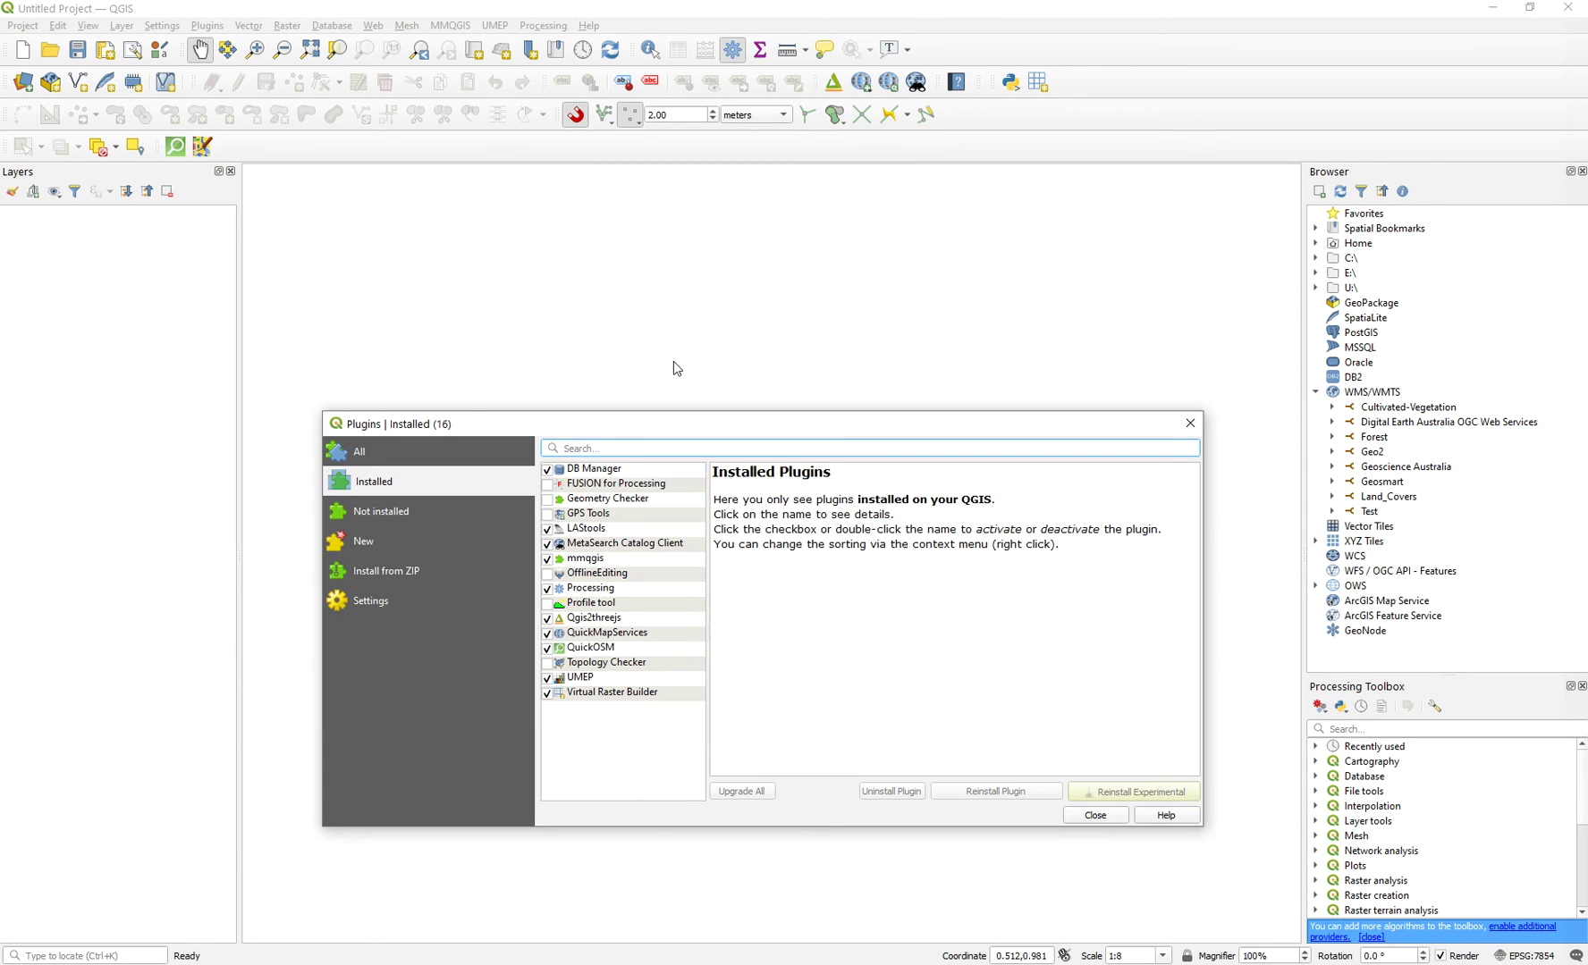
pyautogui.click(364, 454)
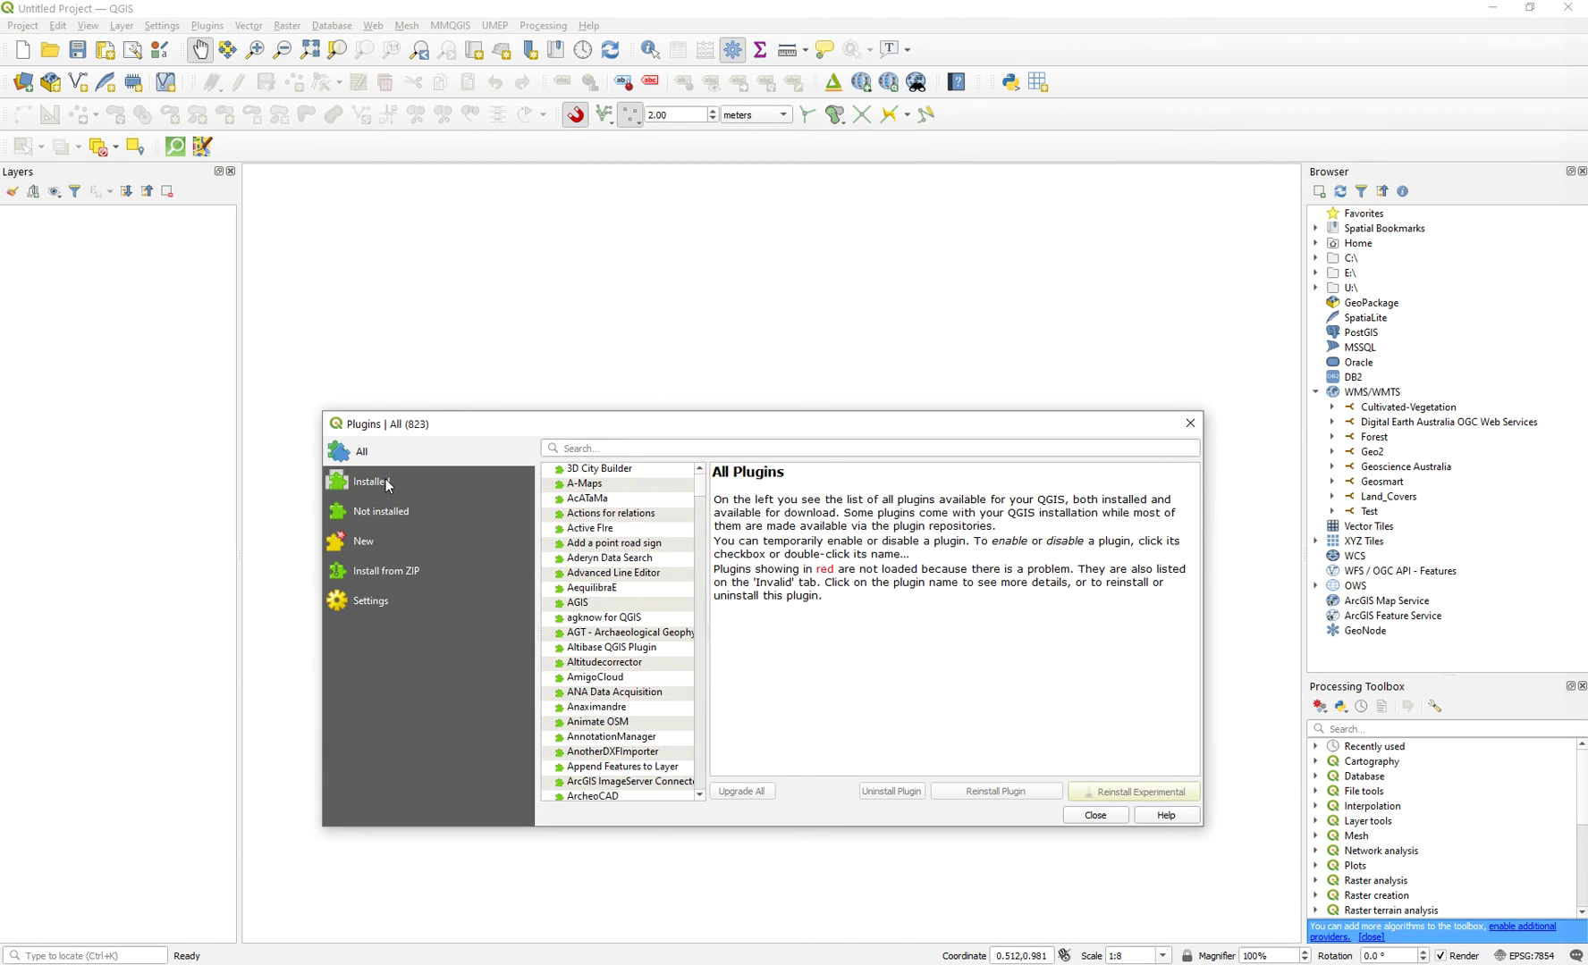
pyautogui.click(379, 485)
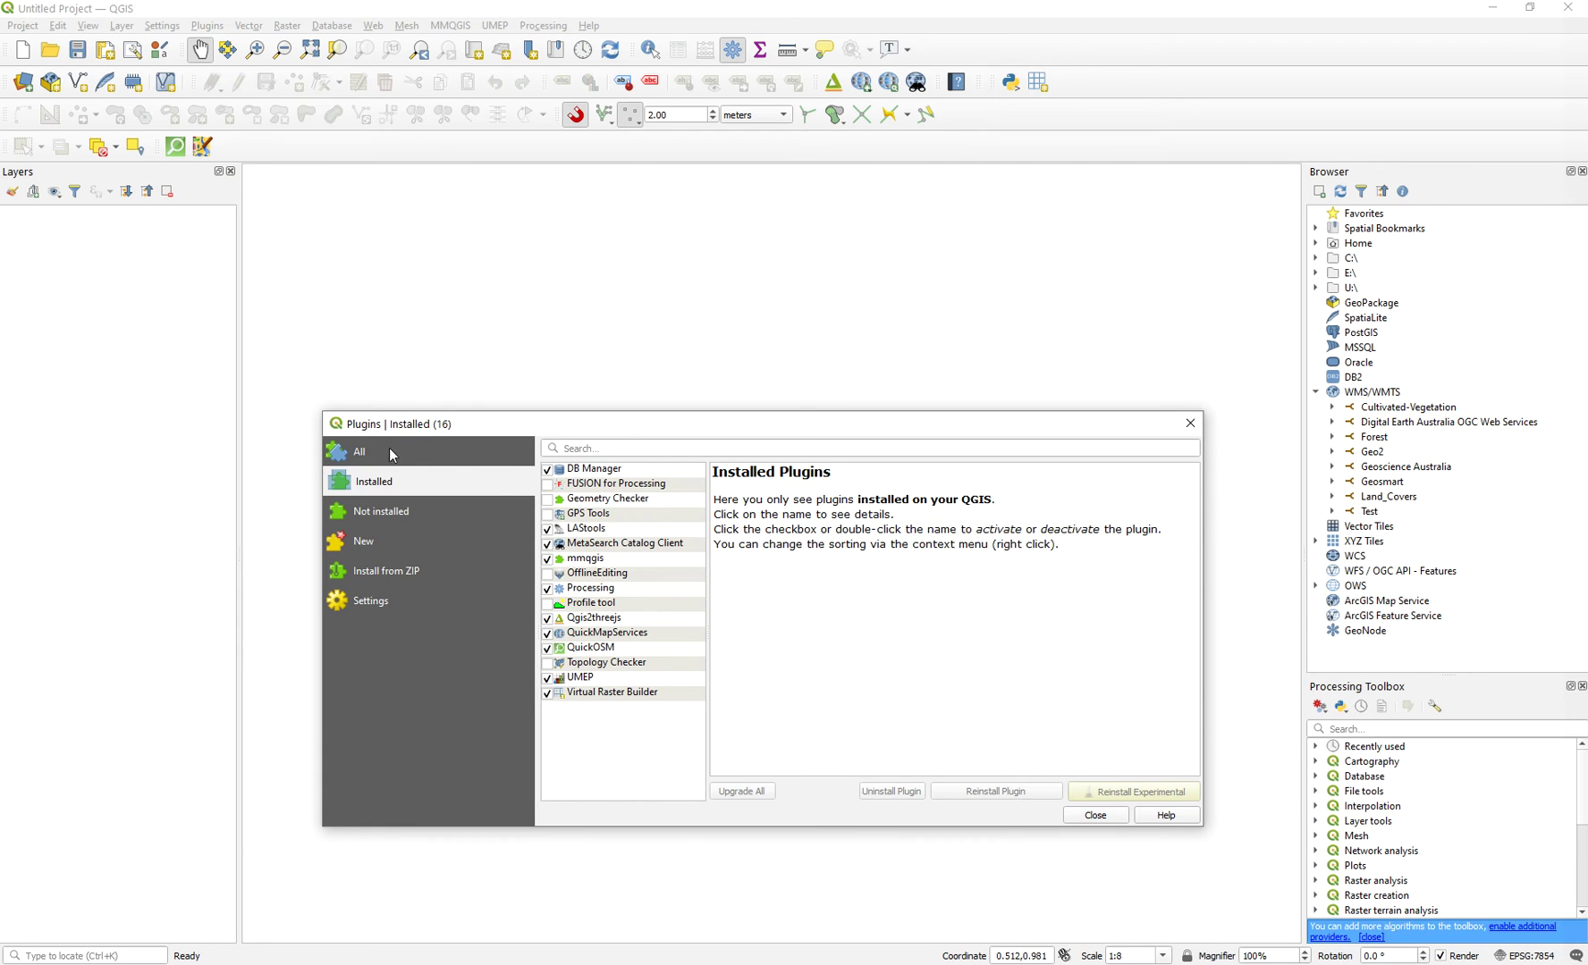
pyautogui.click(626, 447)
pyautogui.click(348, 456)
pyautogui.click(559, 449)
# Clear the 'qgi' search and check that Qgis2threejs 2.5 is installed, then close the manager
pyautogui.write('q')
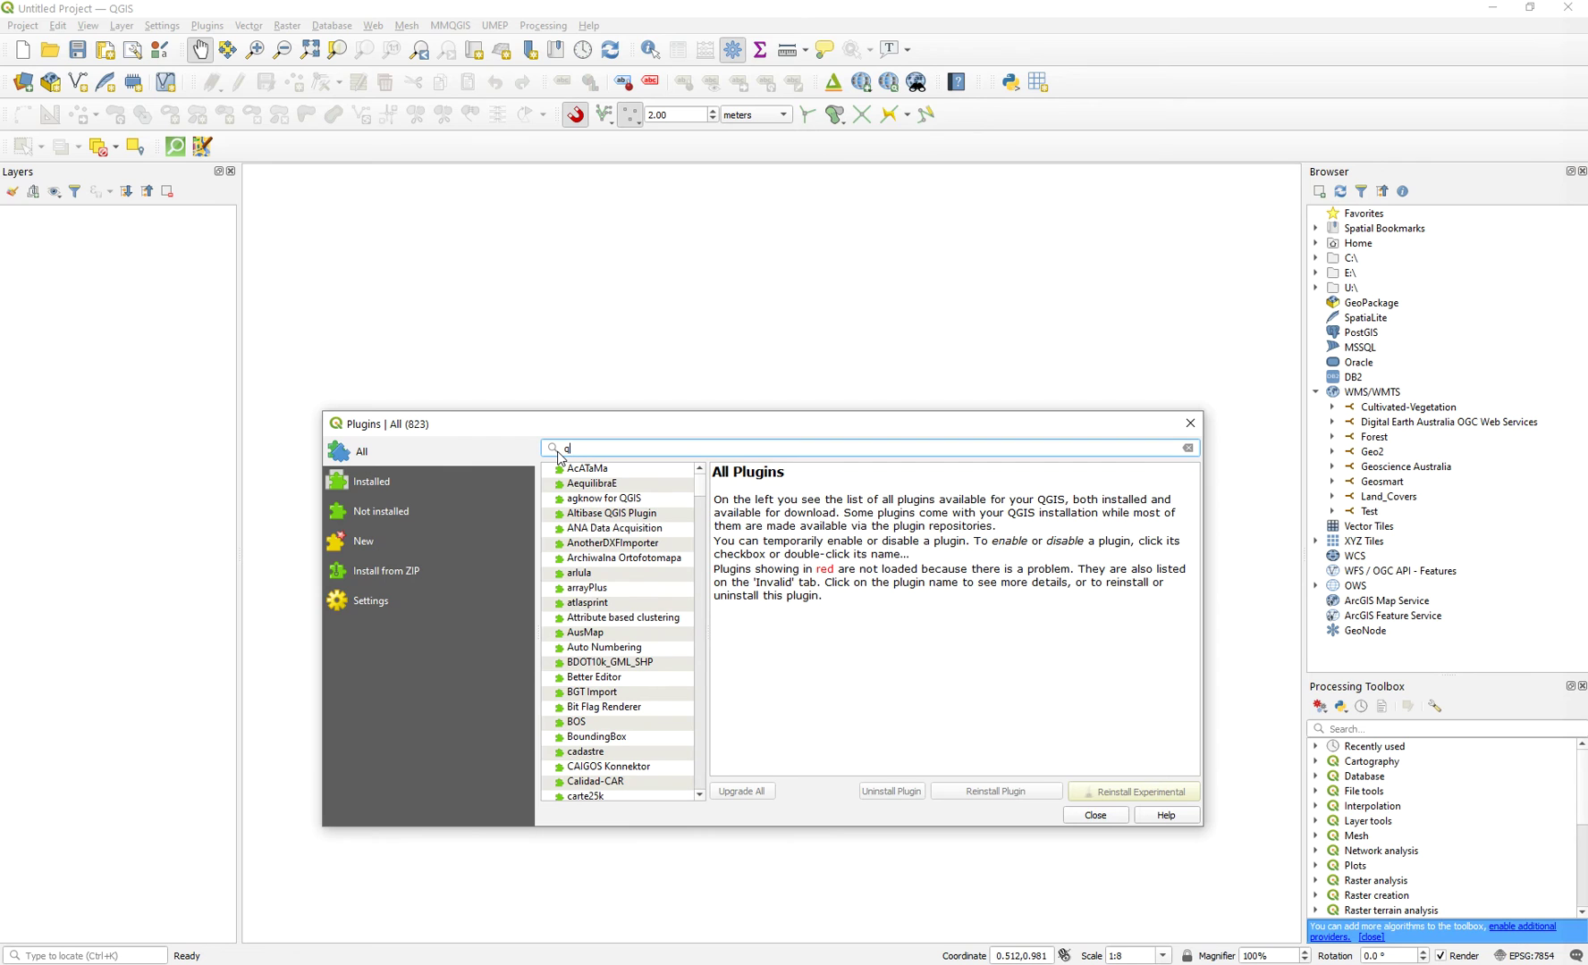
pyautogui.write('gis')
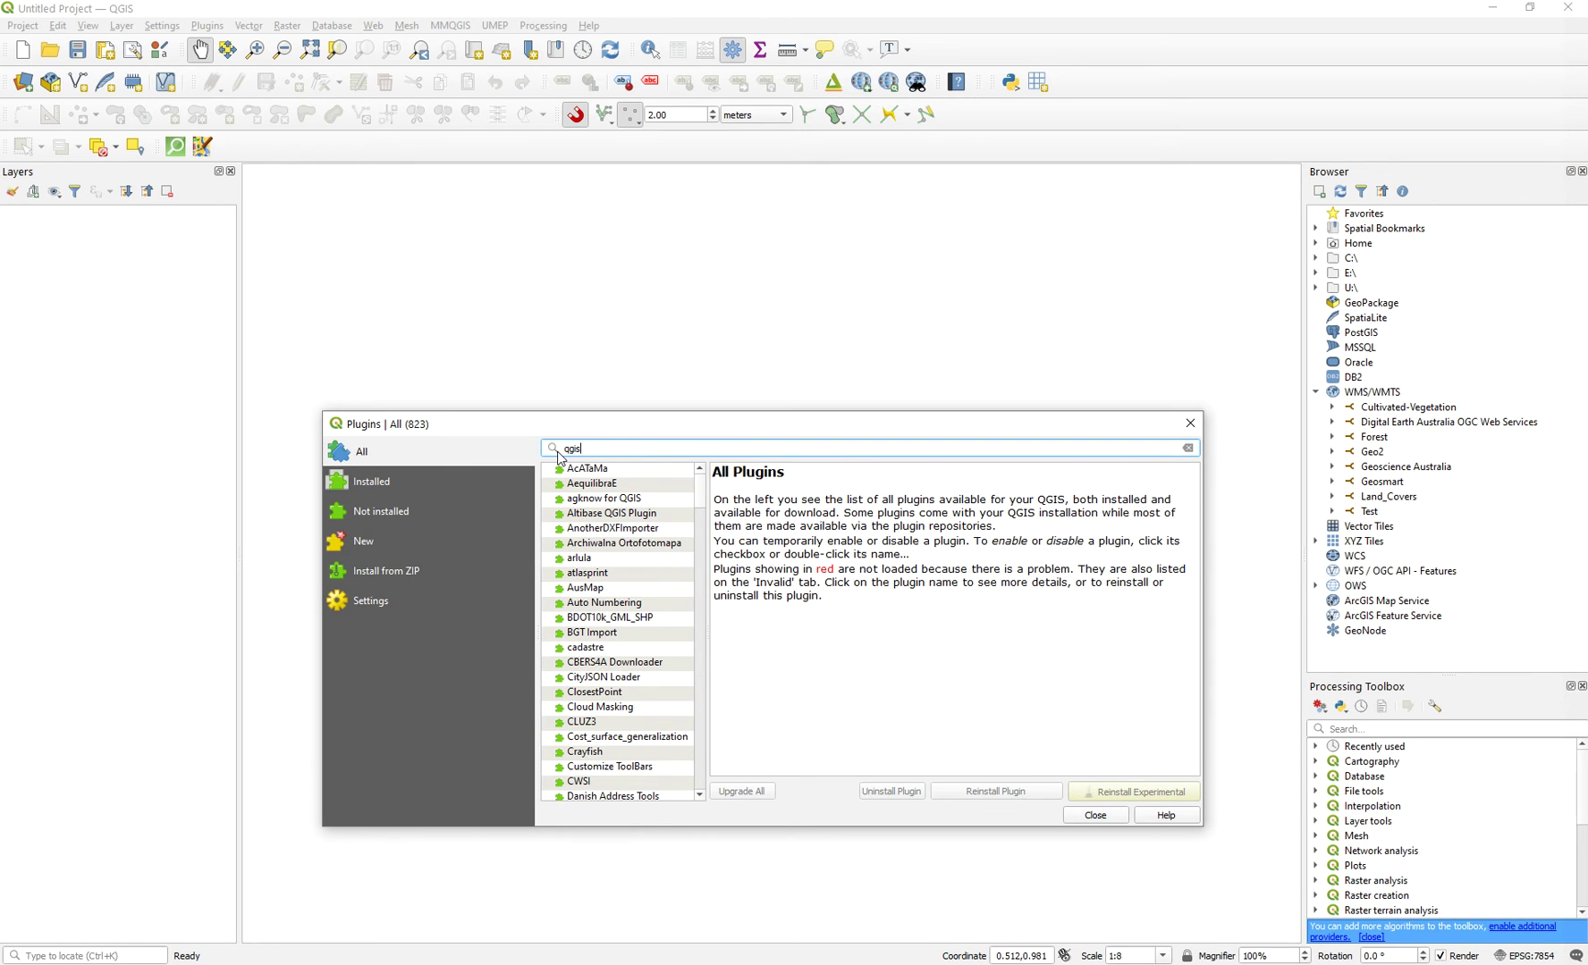
pyautogui.press('BackSpace')
pyautogui.press('BackSpace')
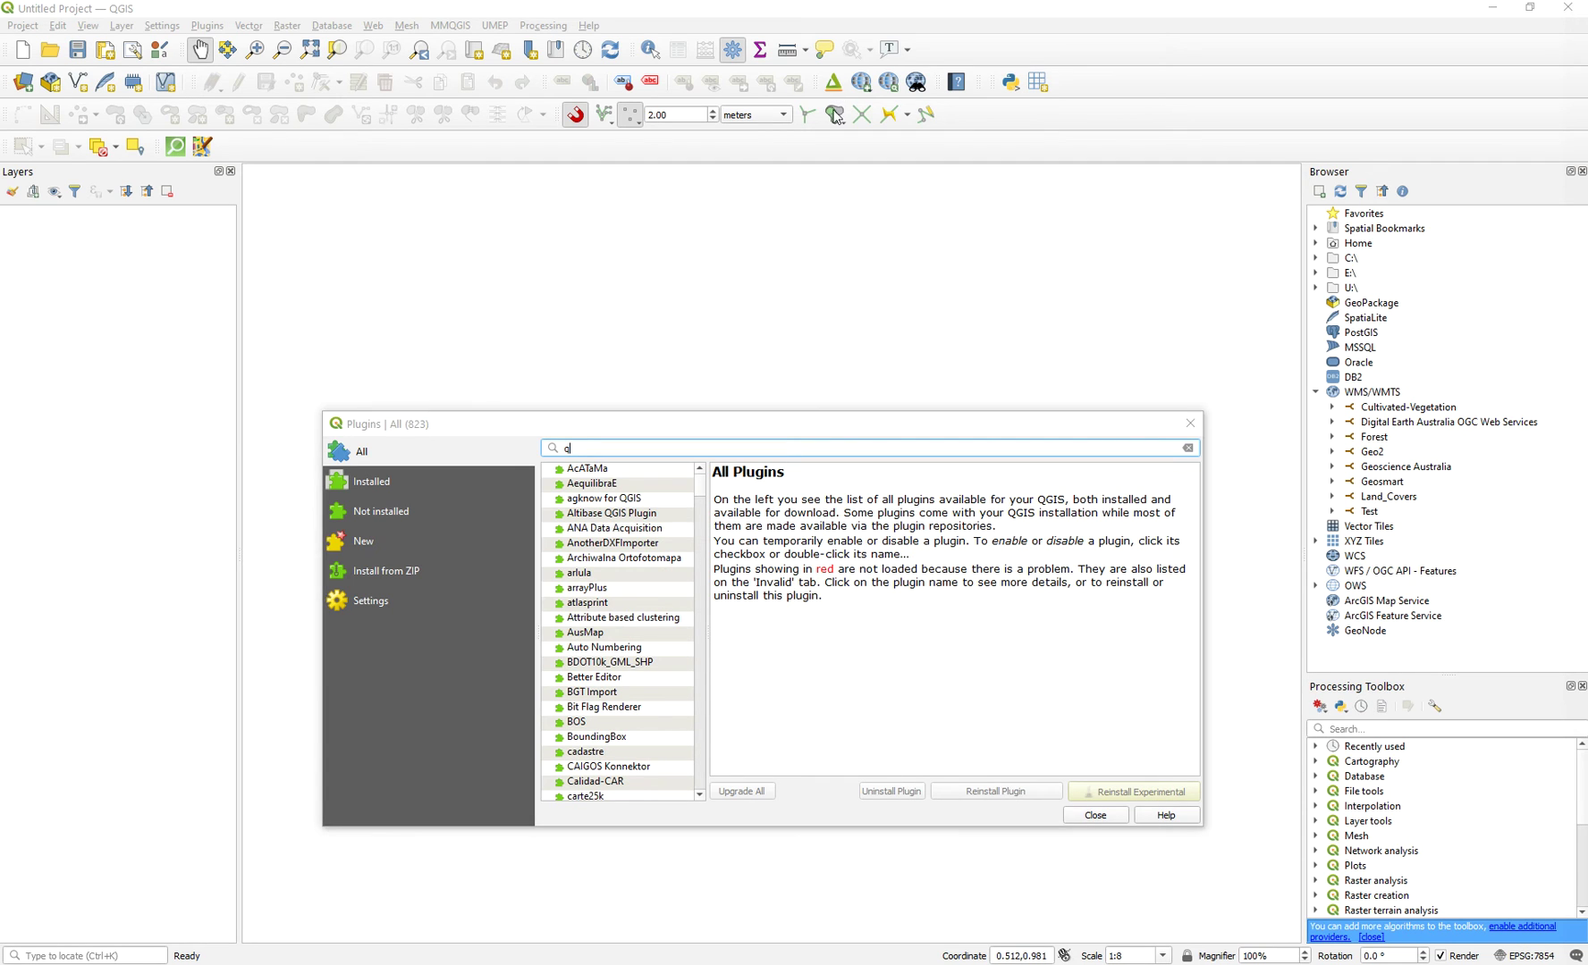
pyautogui.press('BackSpace')
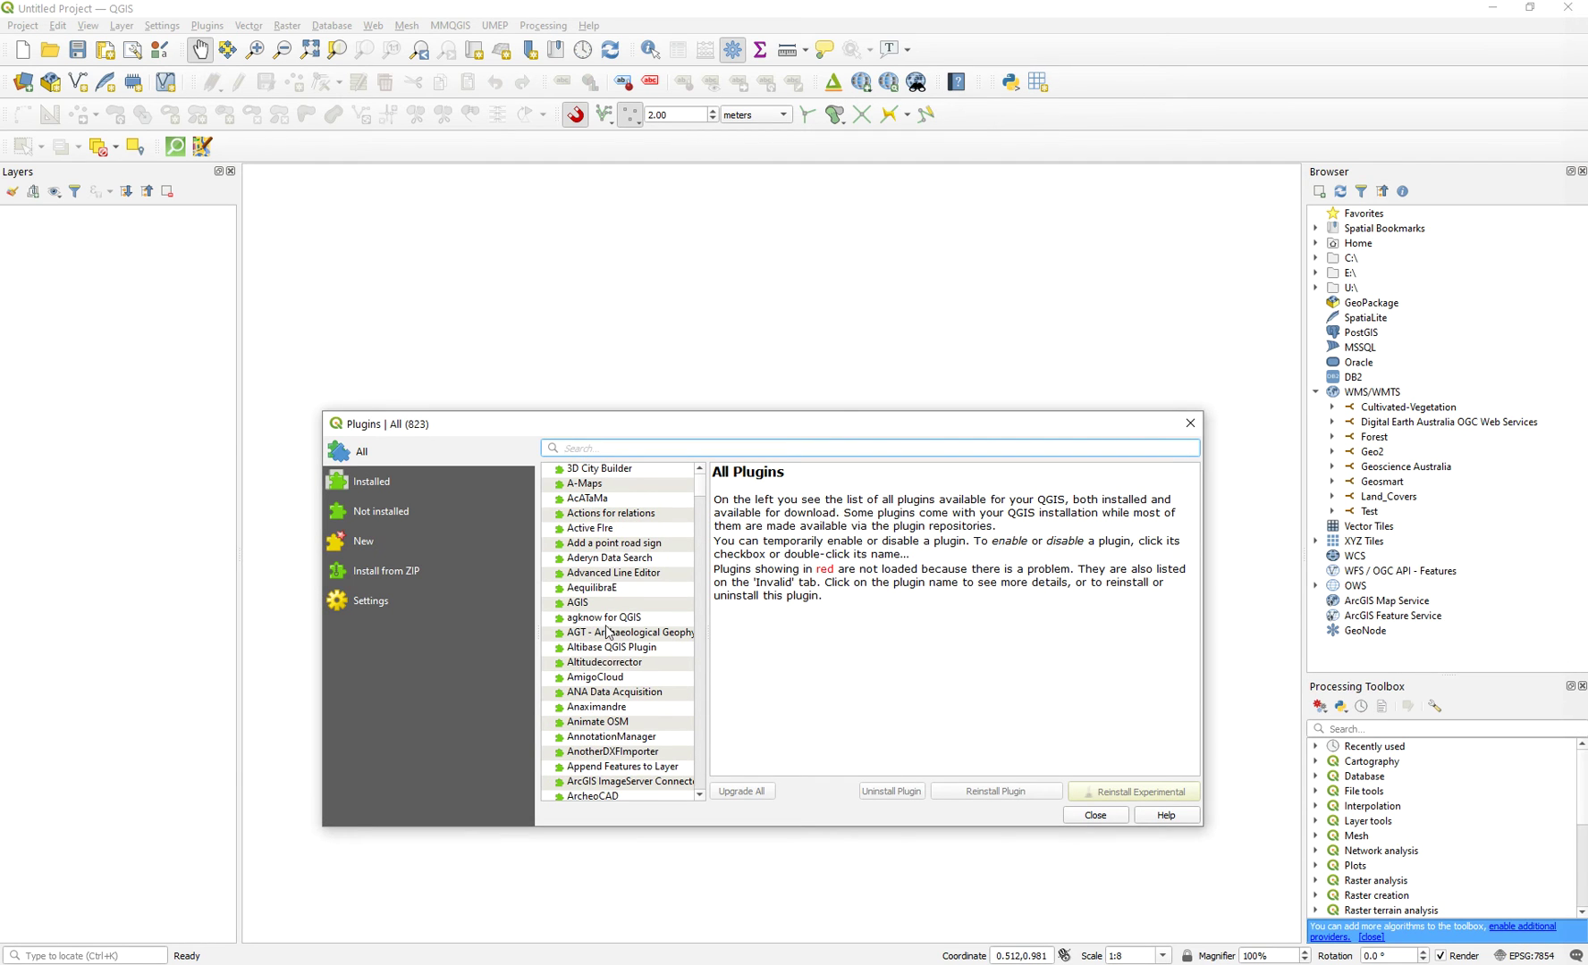
pyautogui.click(369, 487)
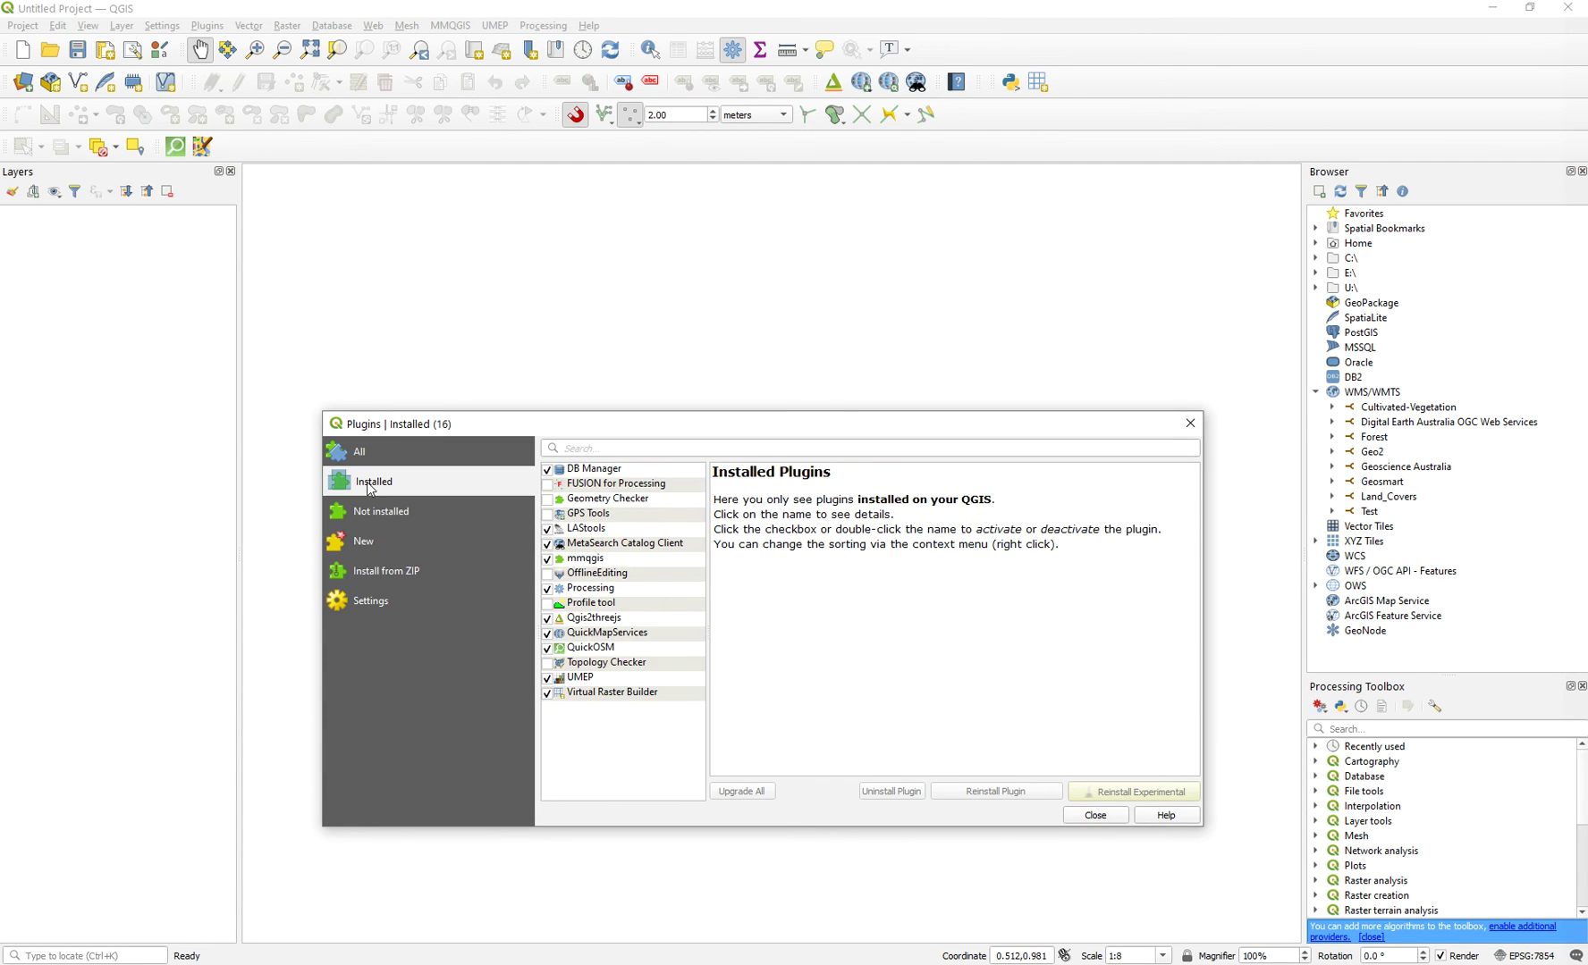
pyautogui.click(597, 619)
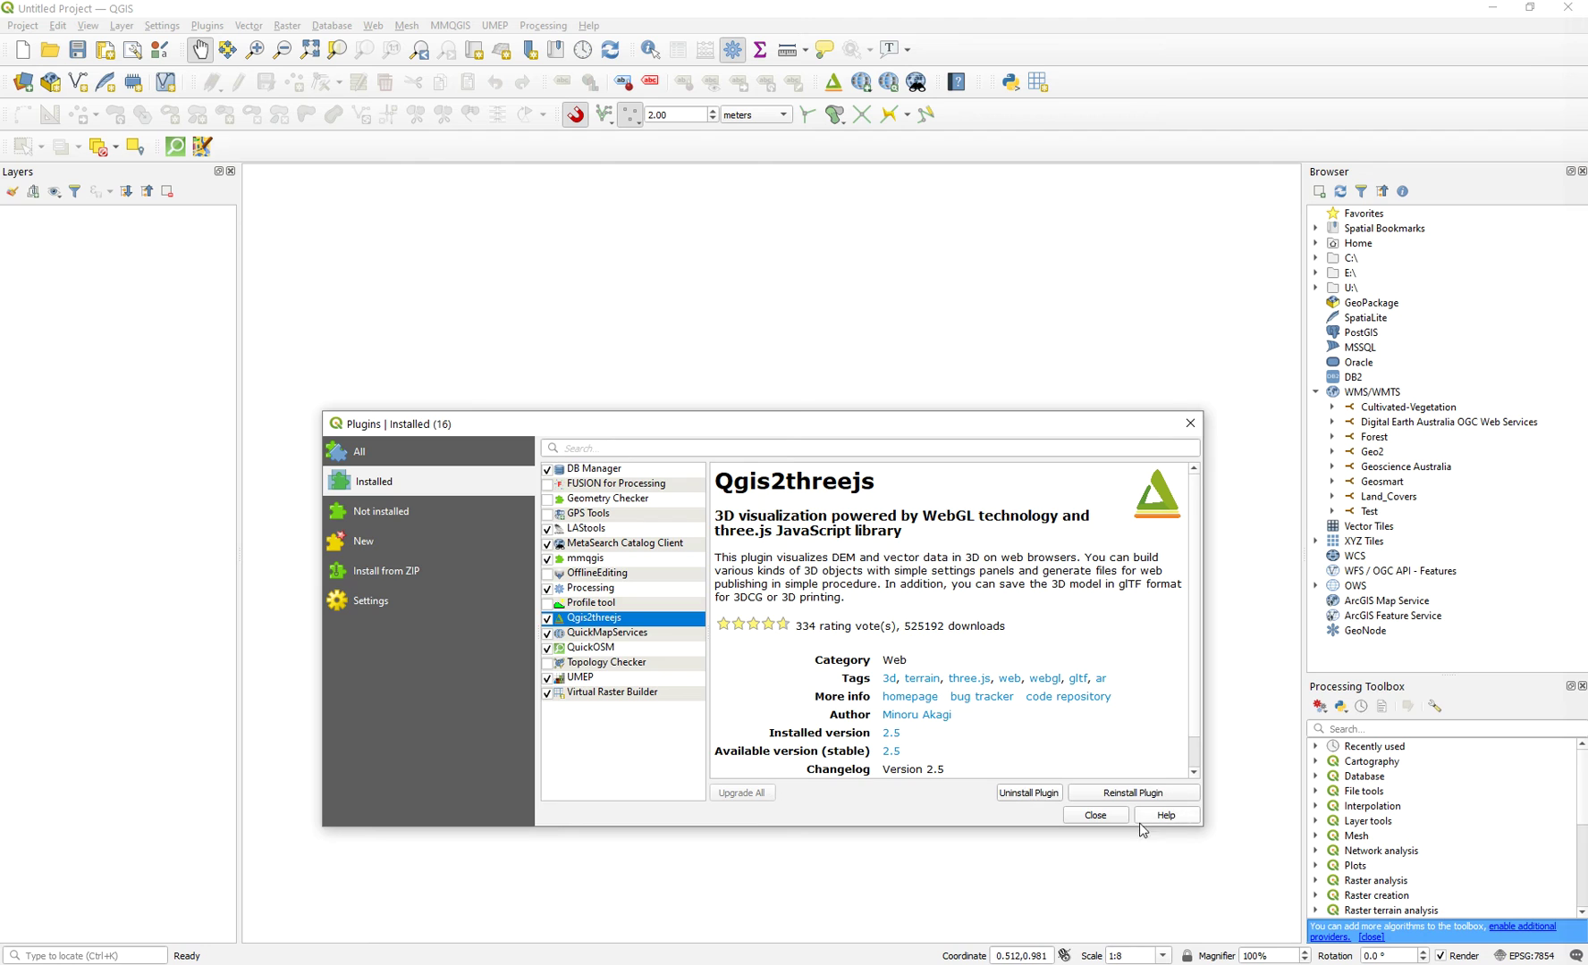
pyautogui.click(1095, 815)
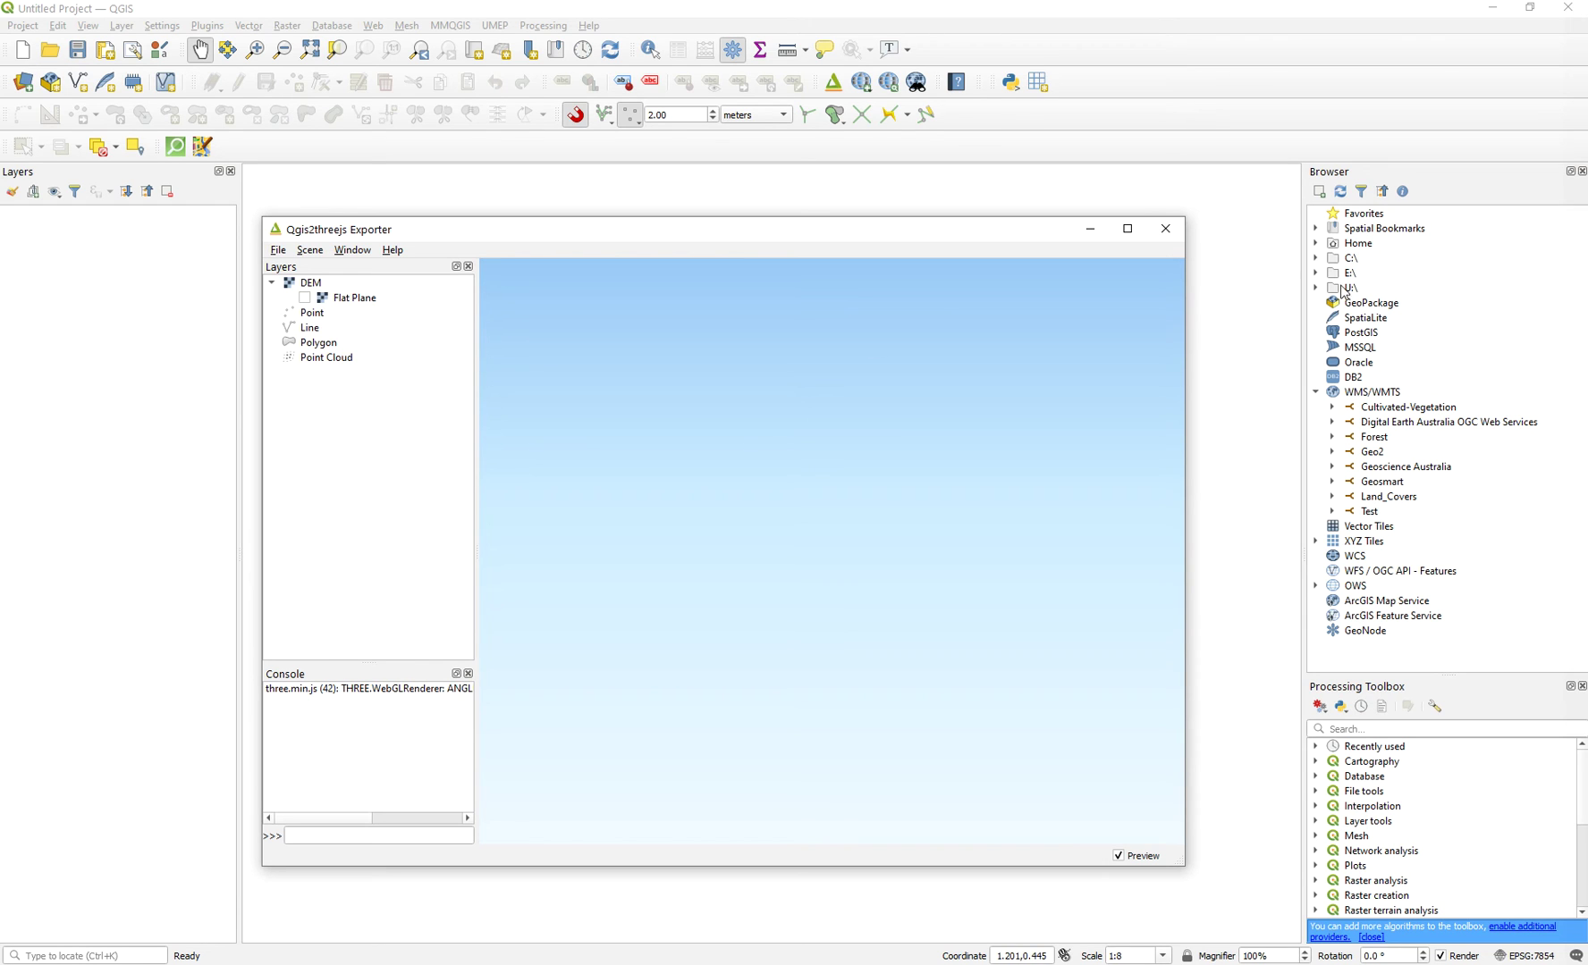
# Add Adelaide2013_DEM_2726143_01_001 from the 1 Metre folder, accepting the GDA94-to-GDA2020 transformation
pyautogui.click(1315, 243)
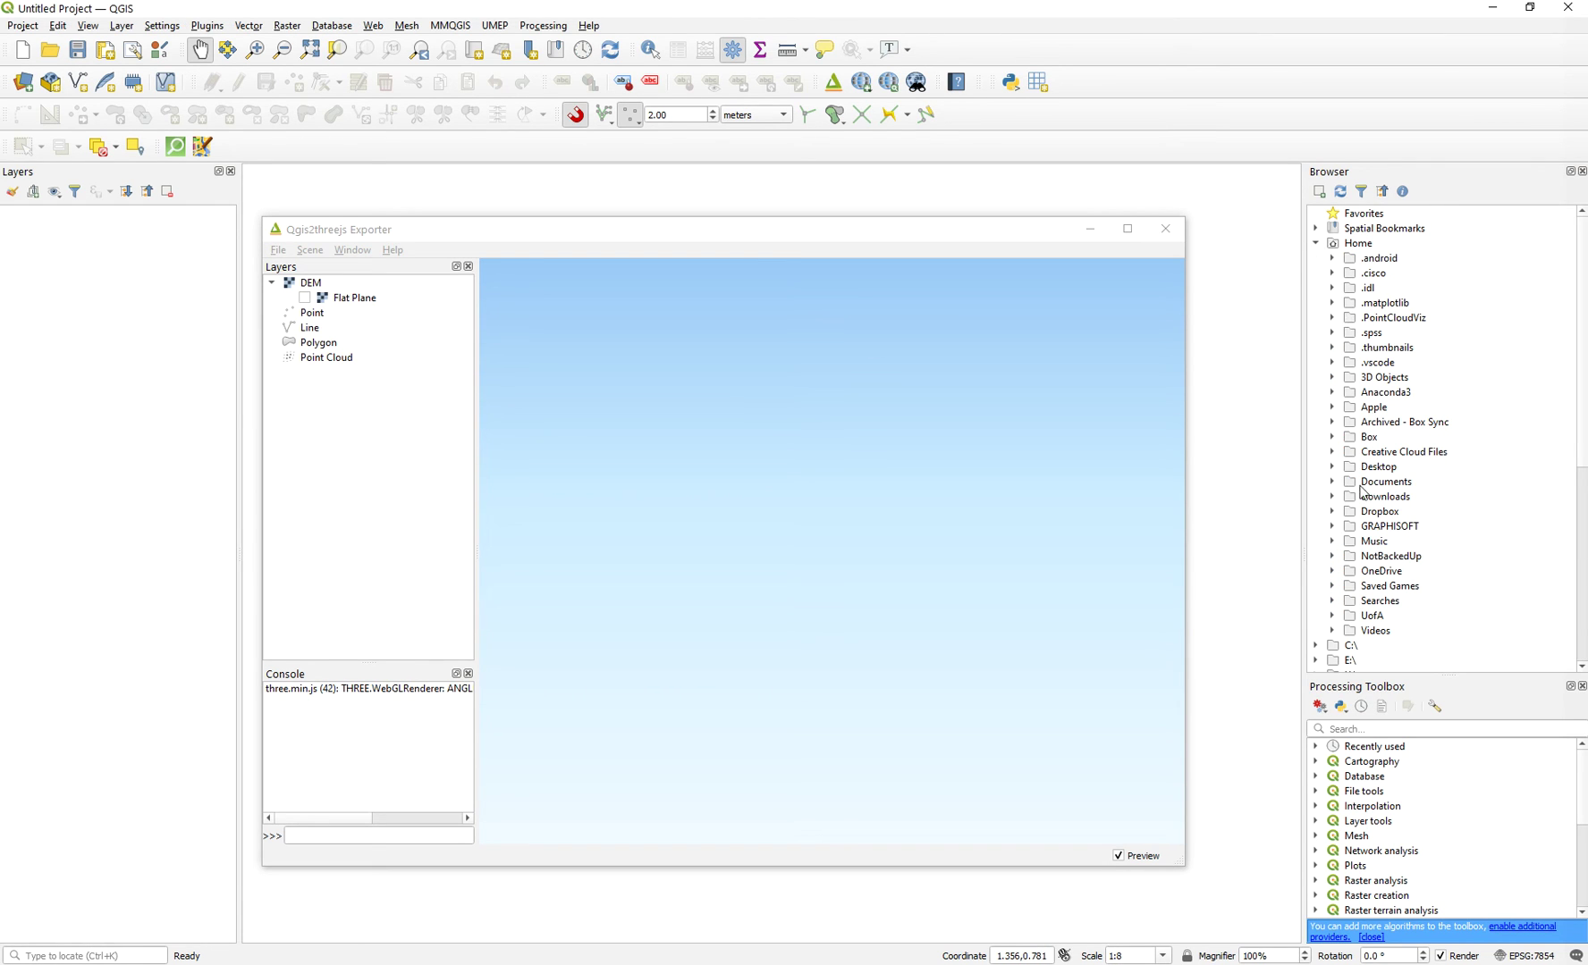
pyautogui.click(1350, 512)
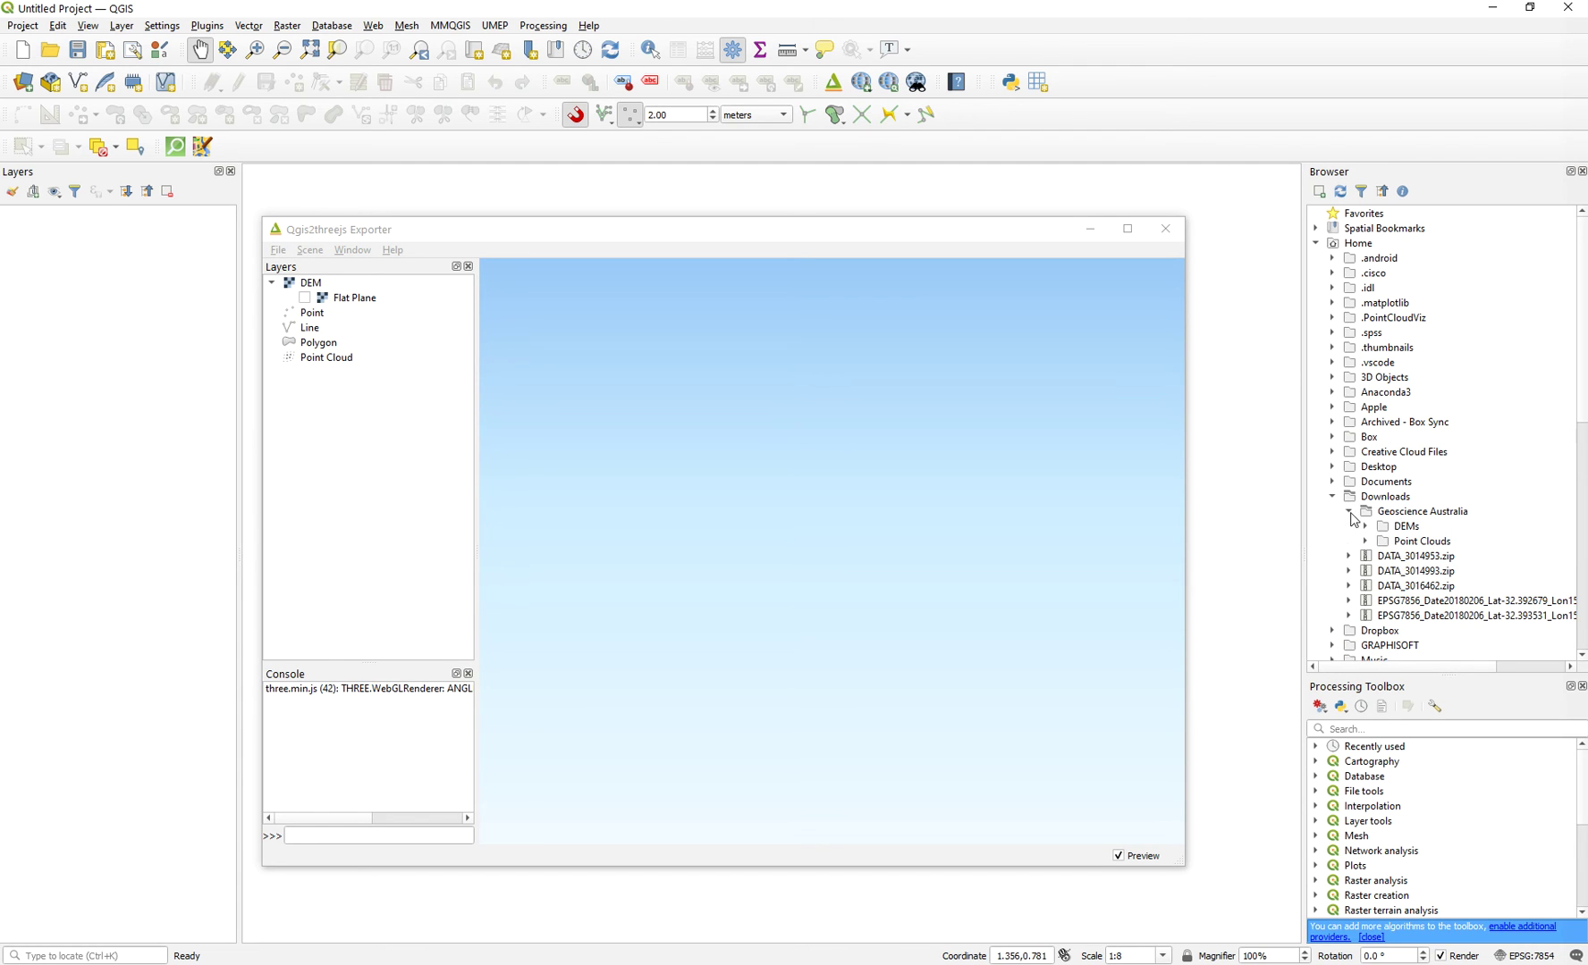
pyautogui.click(1365, 526)
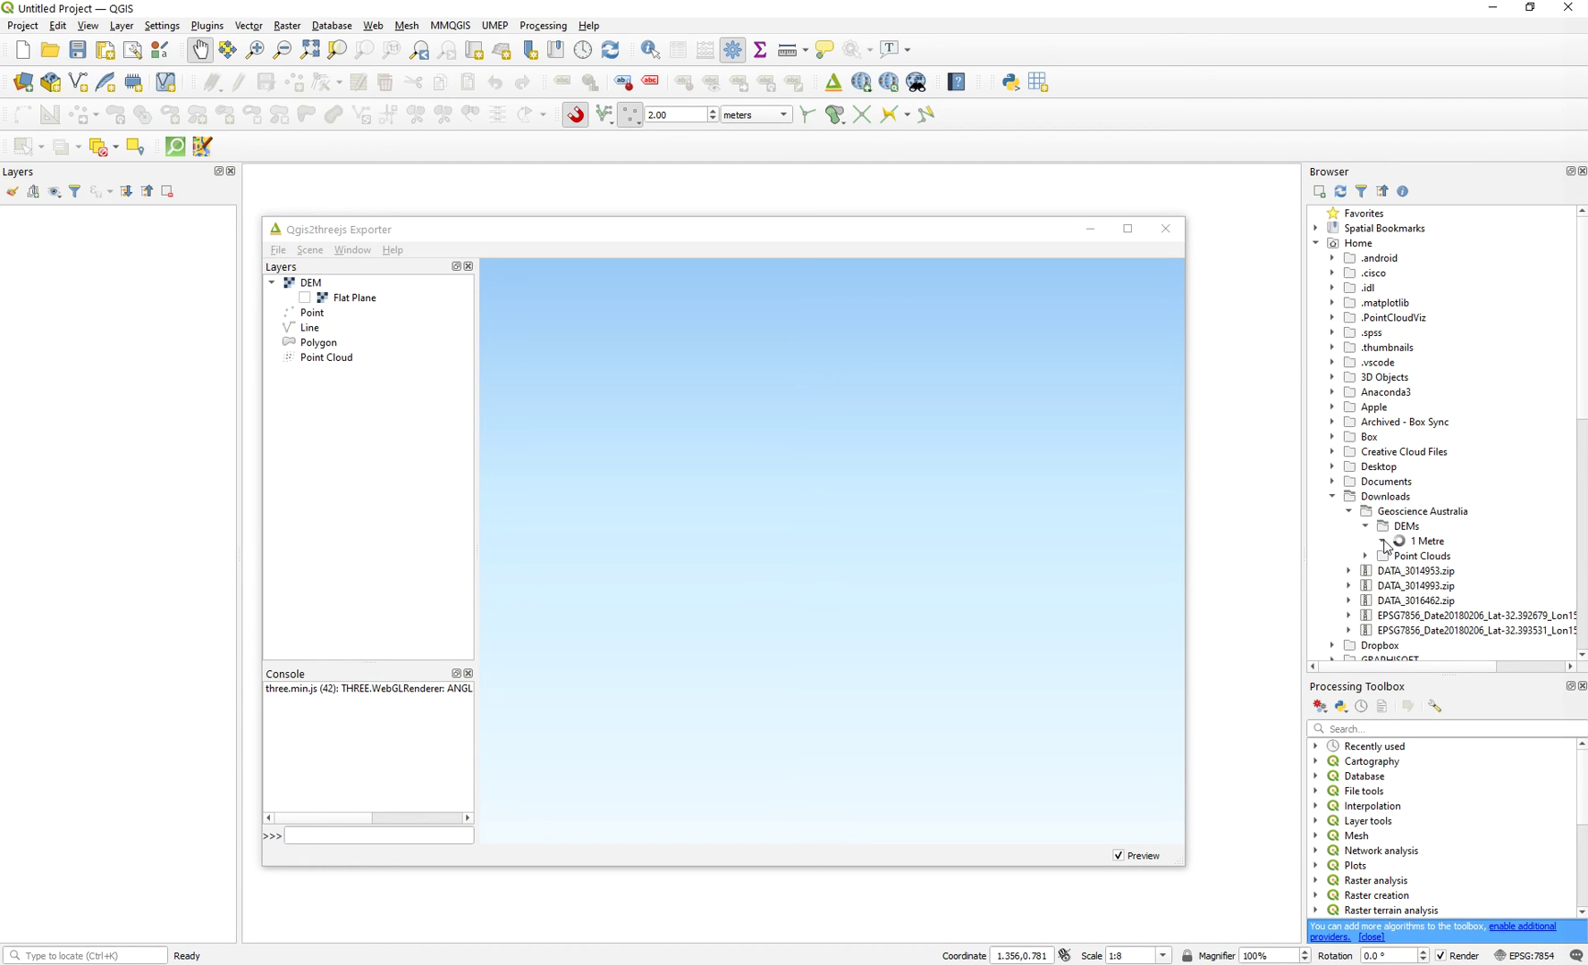
pyautogui.click(1381, 540)
pyautogui.click(1467, 572)
pyautogui.moveTo(1405, 556); pyautogui.dragTo(1243, 518)
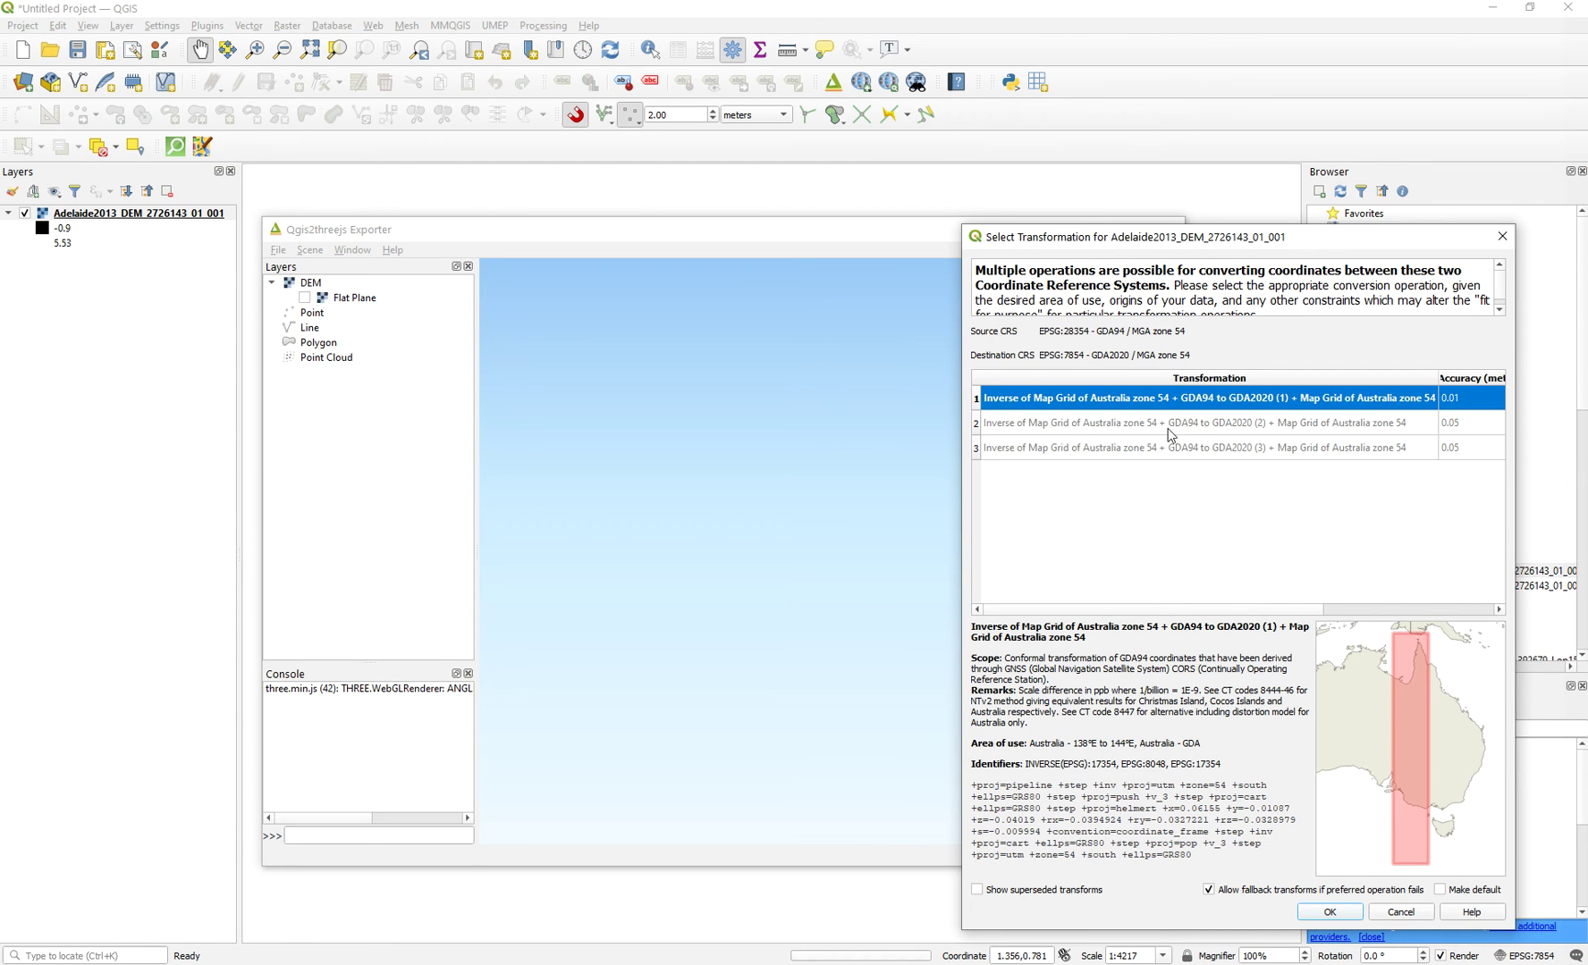
pyautogui.click(1386, 913)
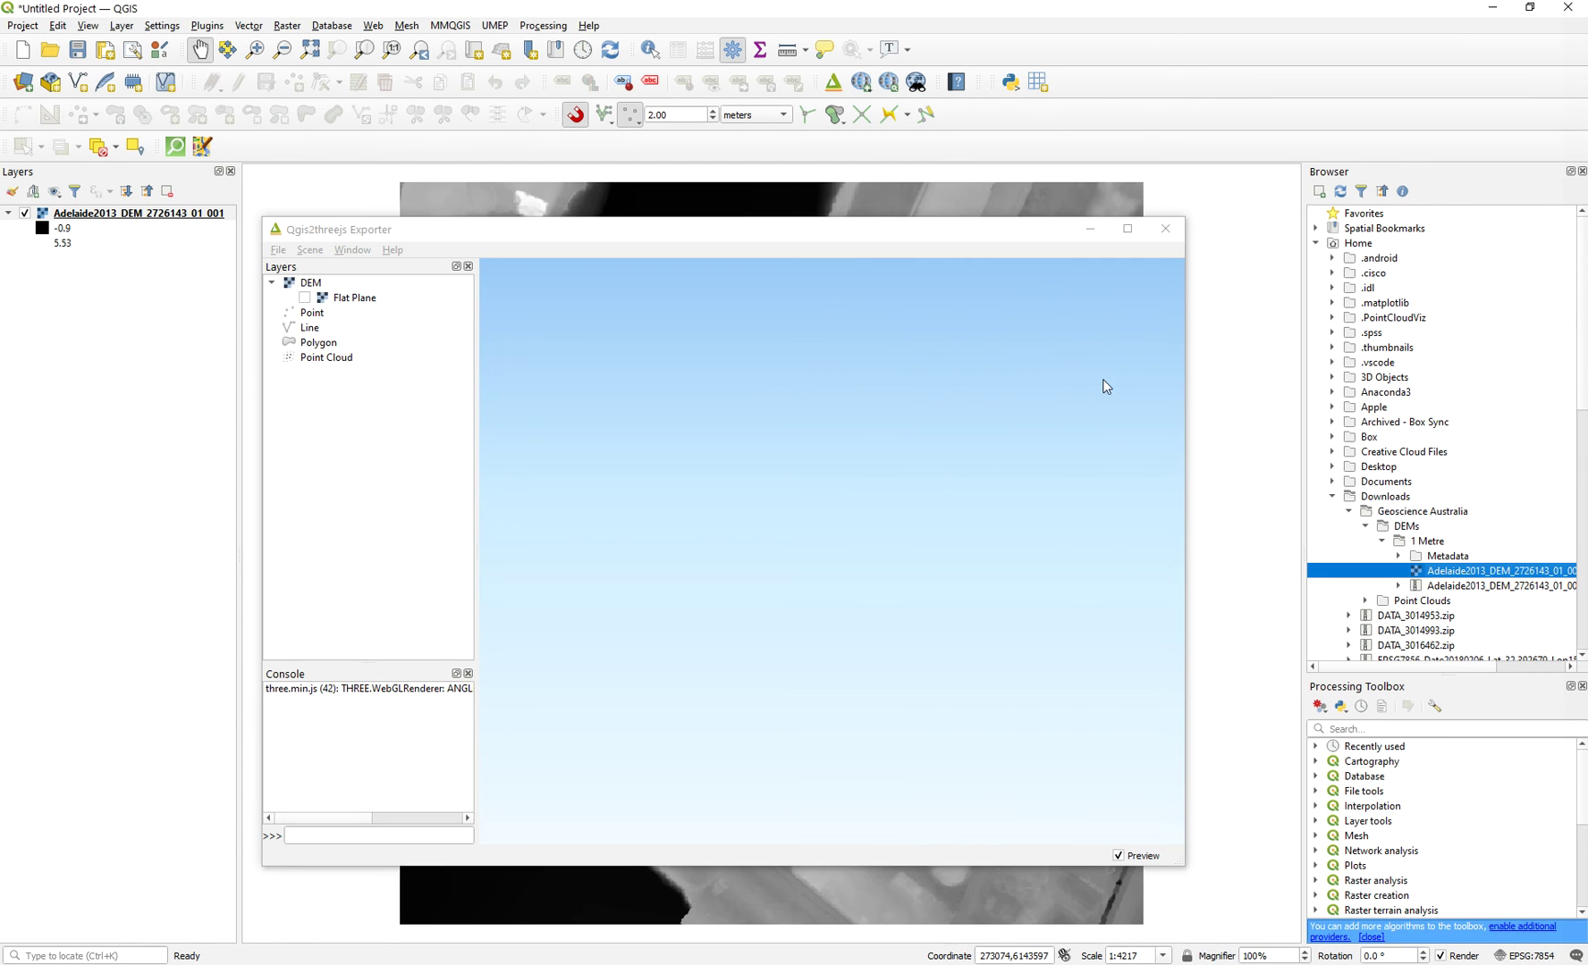
pyautogui.moveTo(941, 239); pyautogui.dragTo(973, 232)
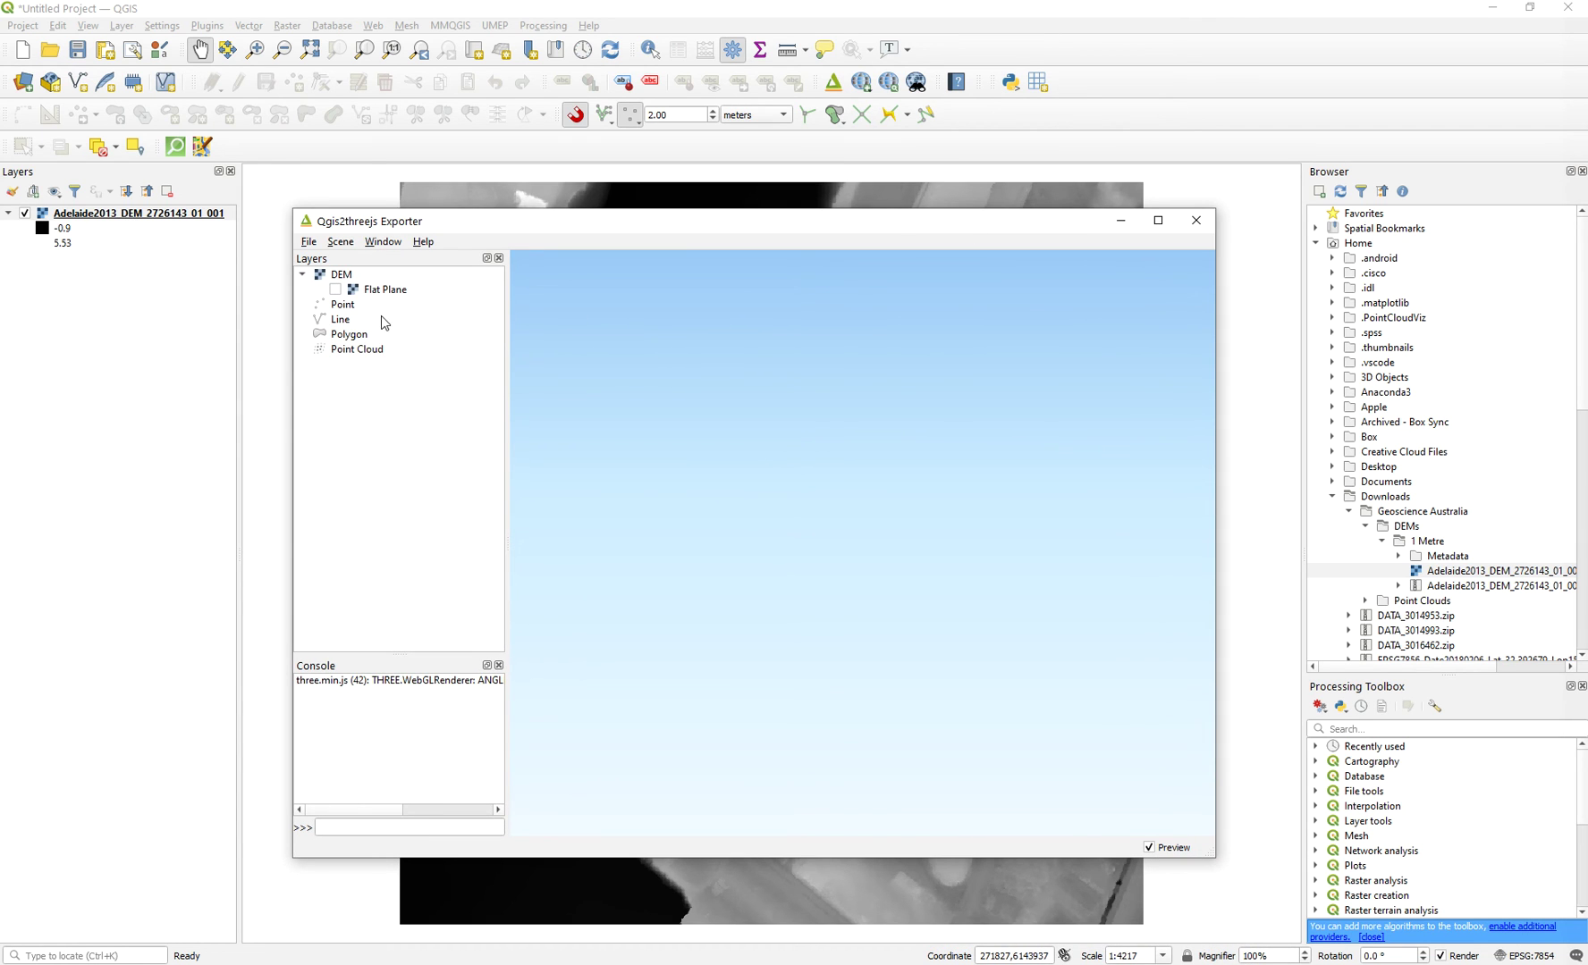
pyautogui.click(1196, 220)
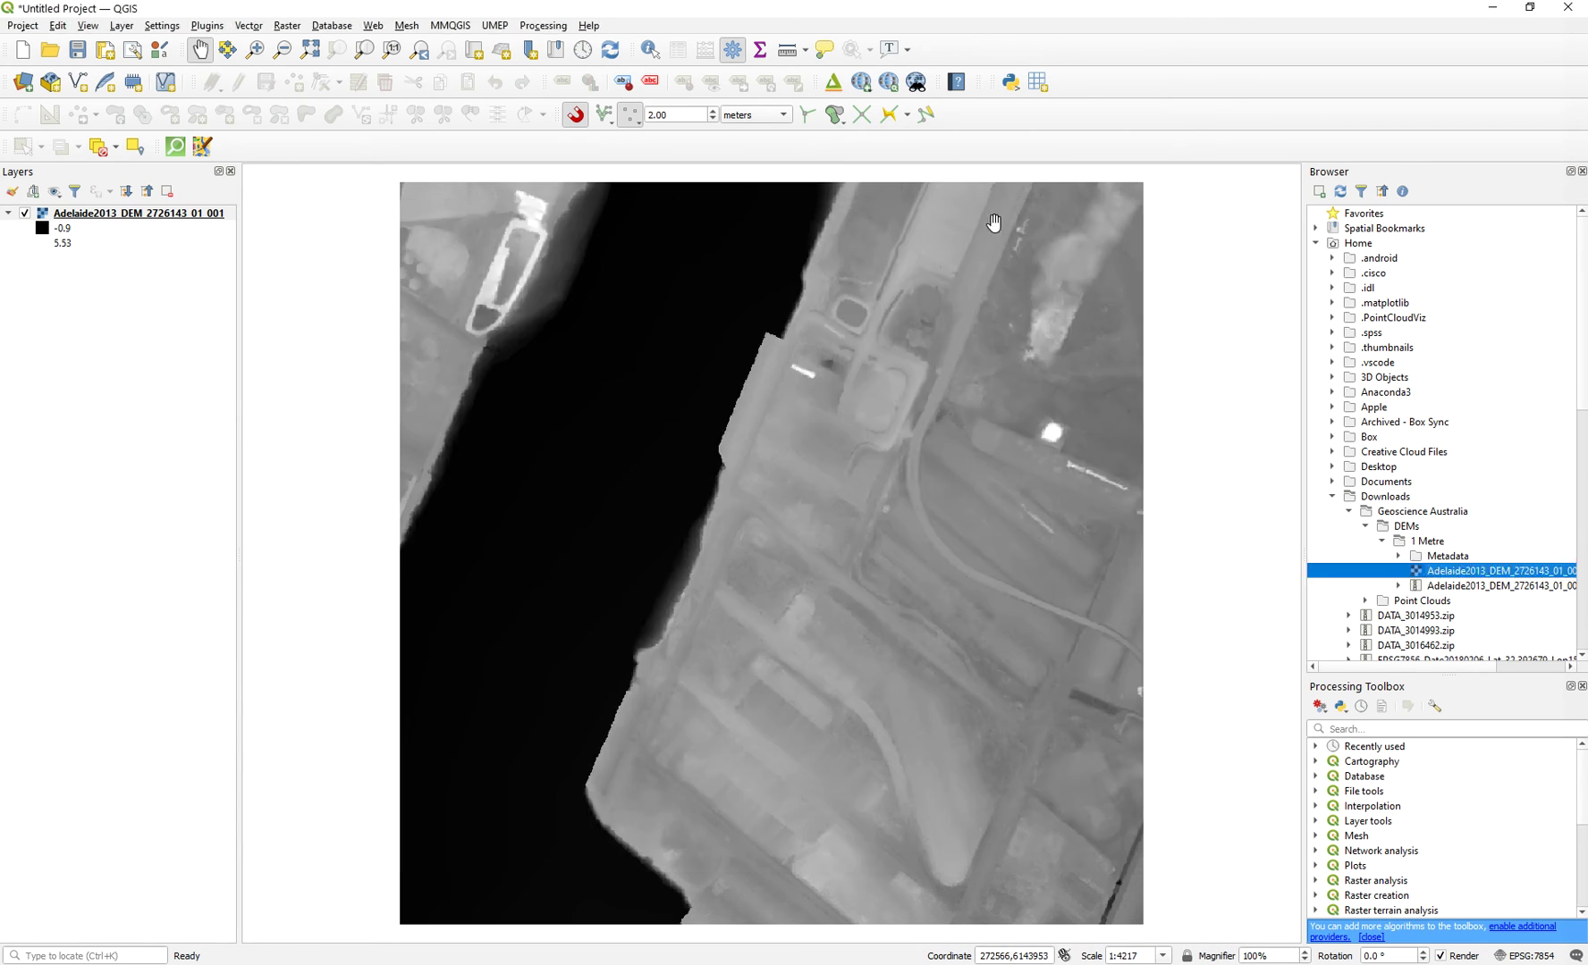
# Show the Adelaide2013 DEM in the Qgis2threejs preview and orbit the 3D terrain
pyautogui.click(833, 82)
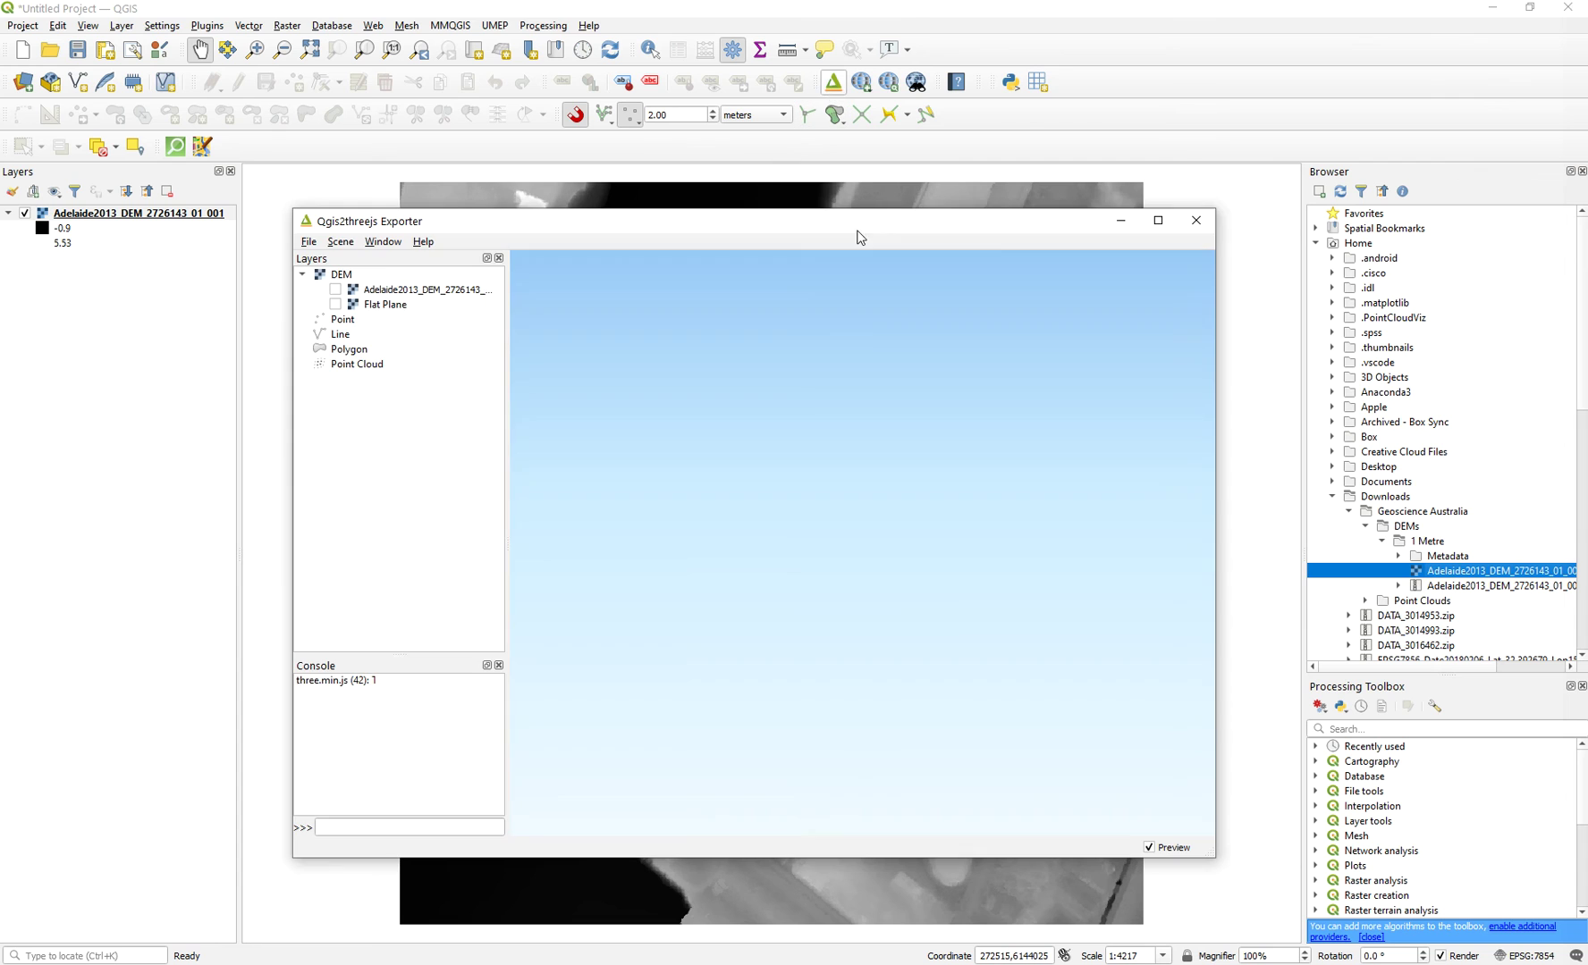
pyautogui.click(335, 290)
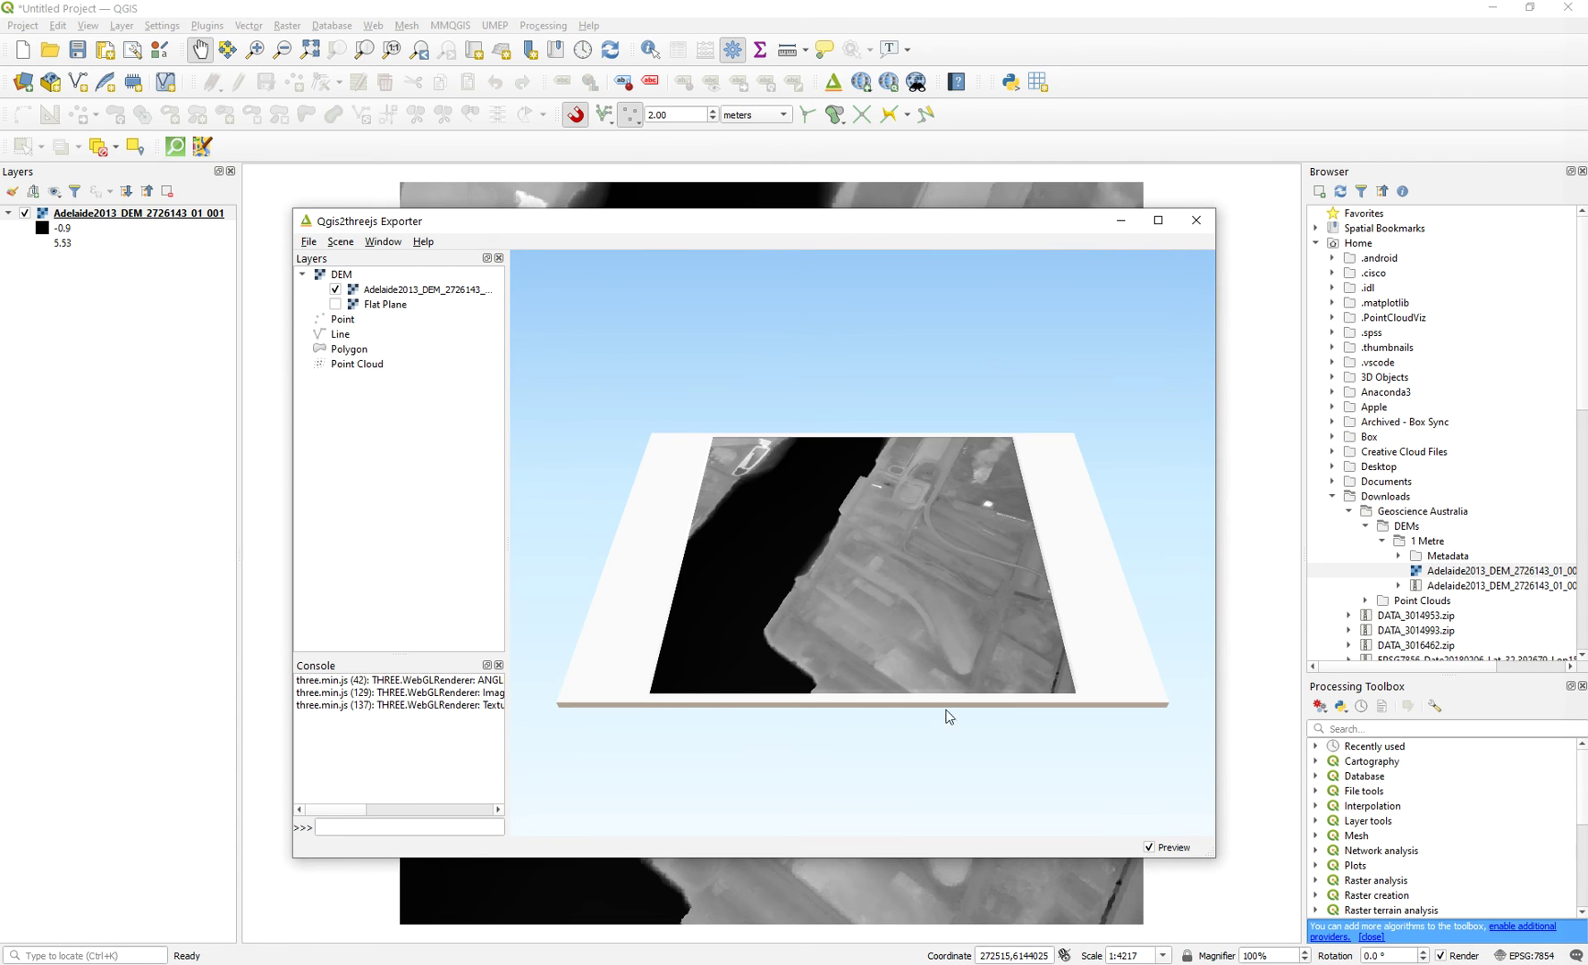
pyautogui.moveTo(908, 717); pyautogui.dragTo(741, 589)
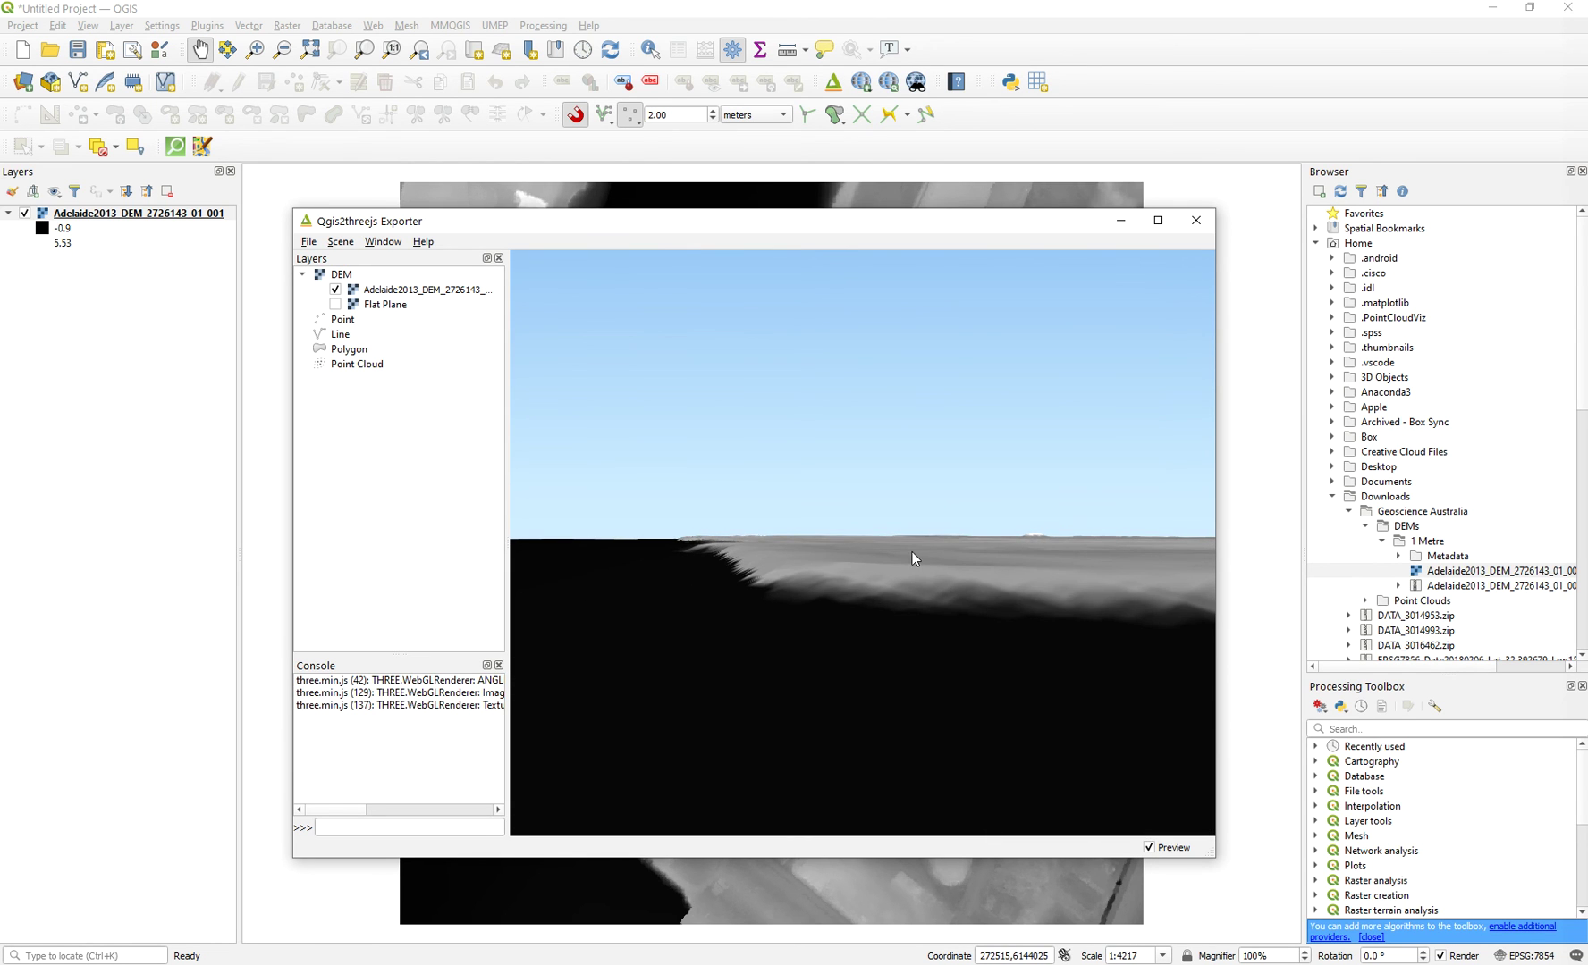
pyautogui.moveTo(911, 552); pyautogui.dragTo(886, 504)
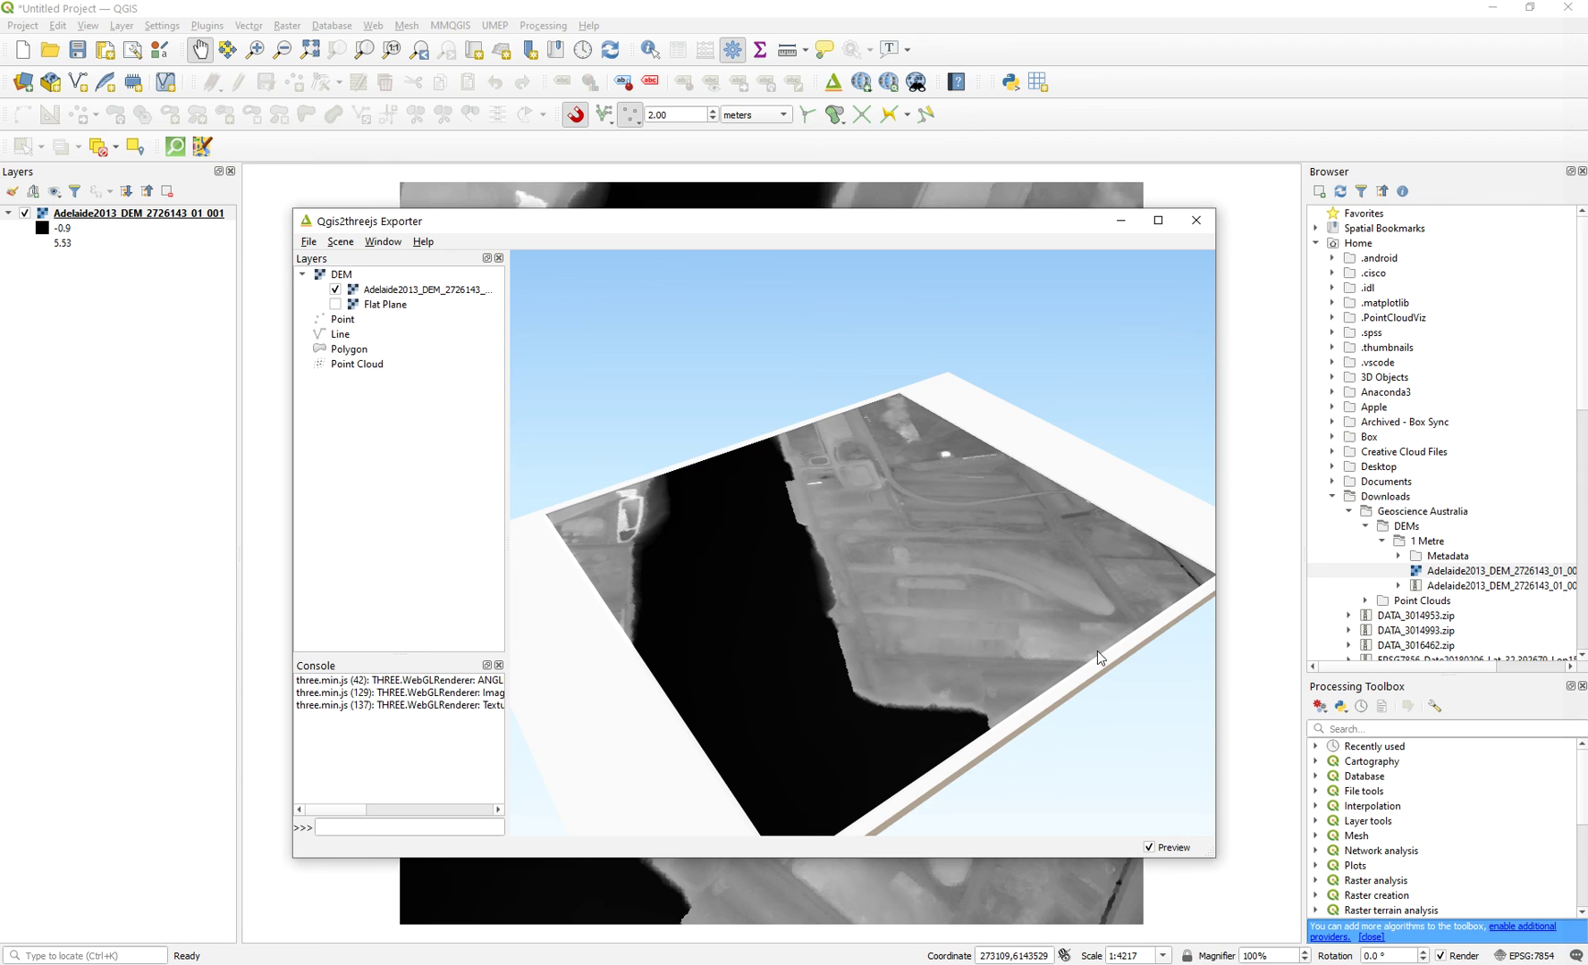
pyautogui.moveTo(1097, 651); pyautogui.dragTo(927, 599)
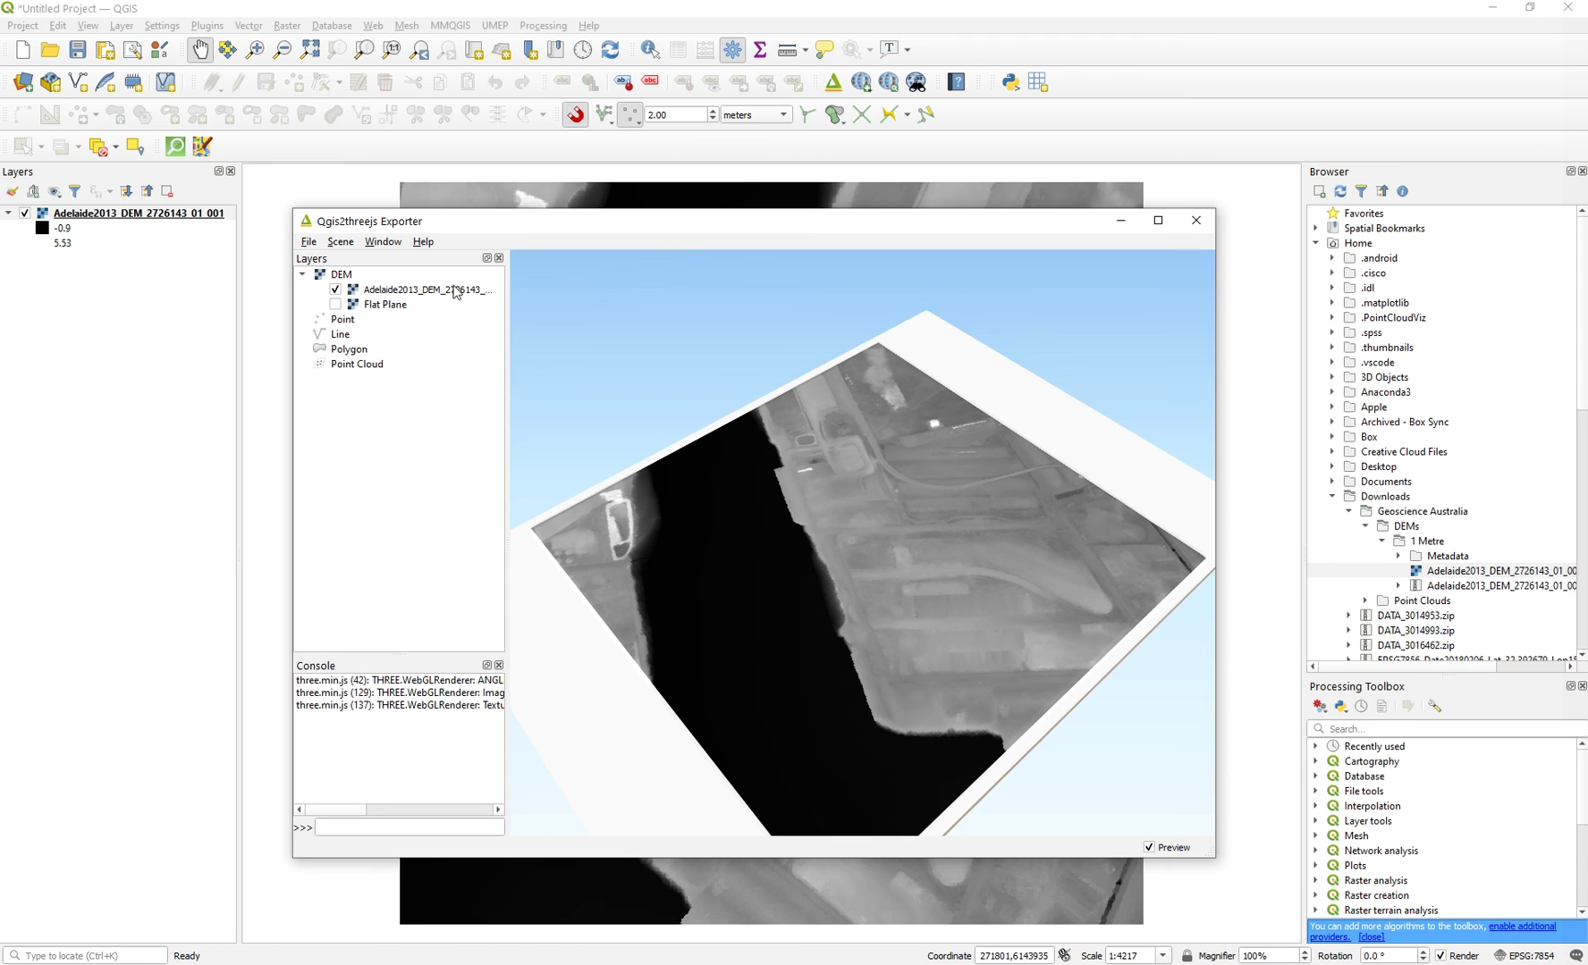
# Inspect the DEM layer's 3D settings without changes, close the exporter, and return to the online LIDAR viewer
pyautogui.doubleClick(390, 295)
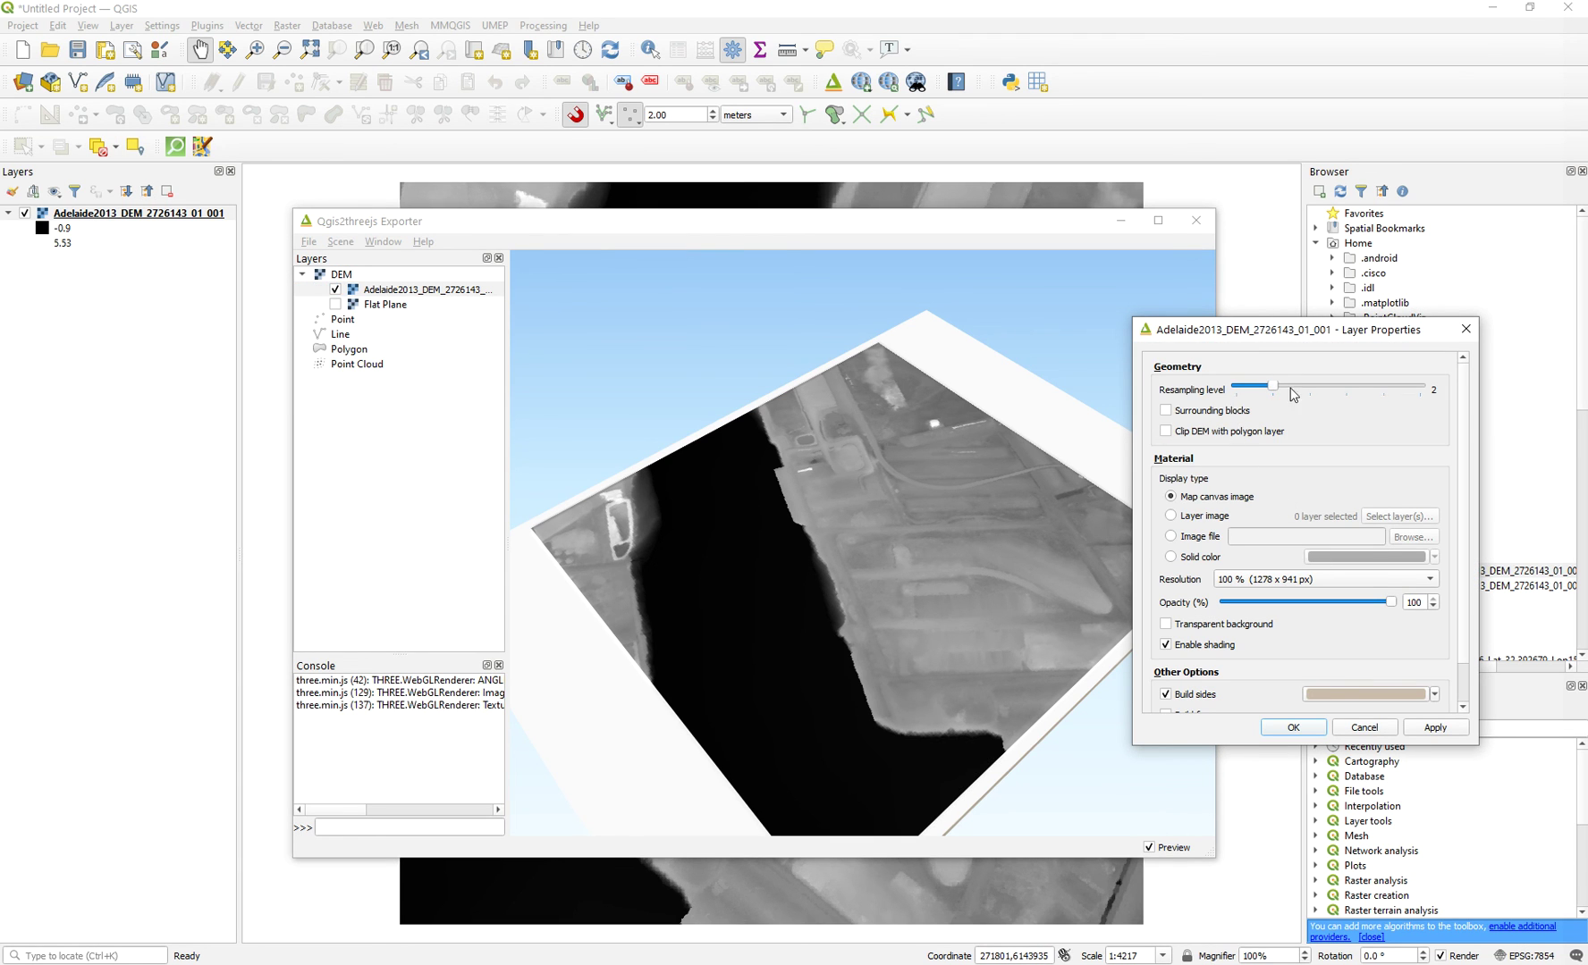
pyautogui.click(1466, 329)
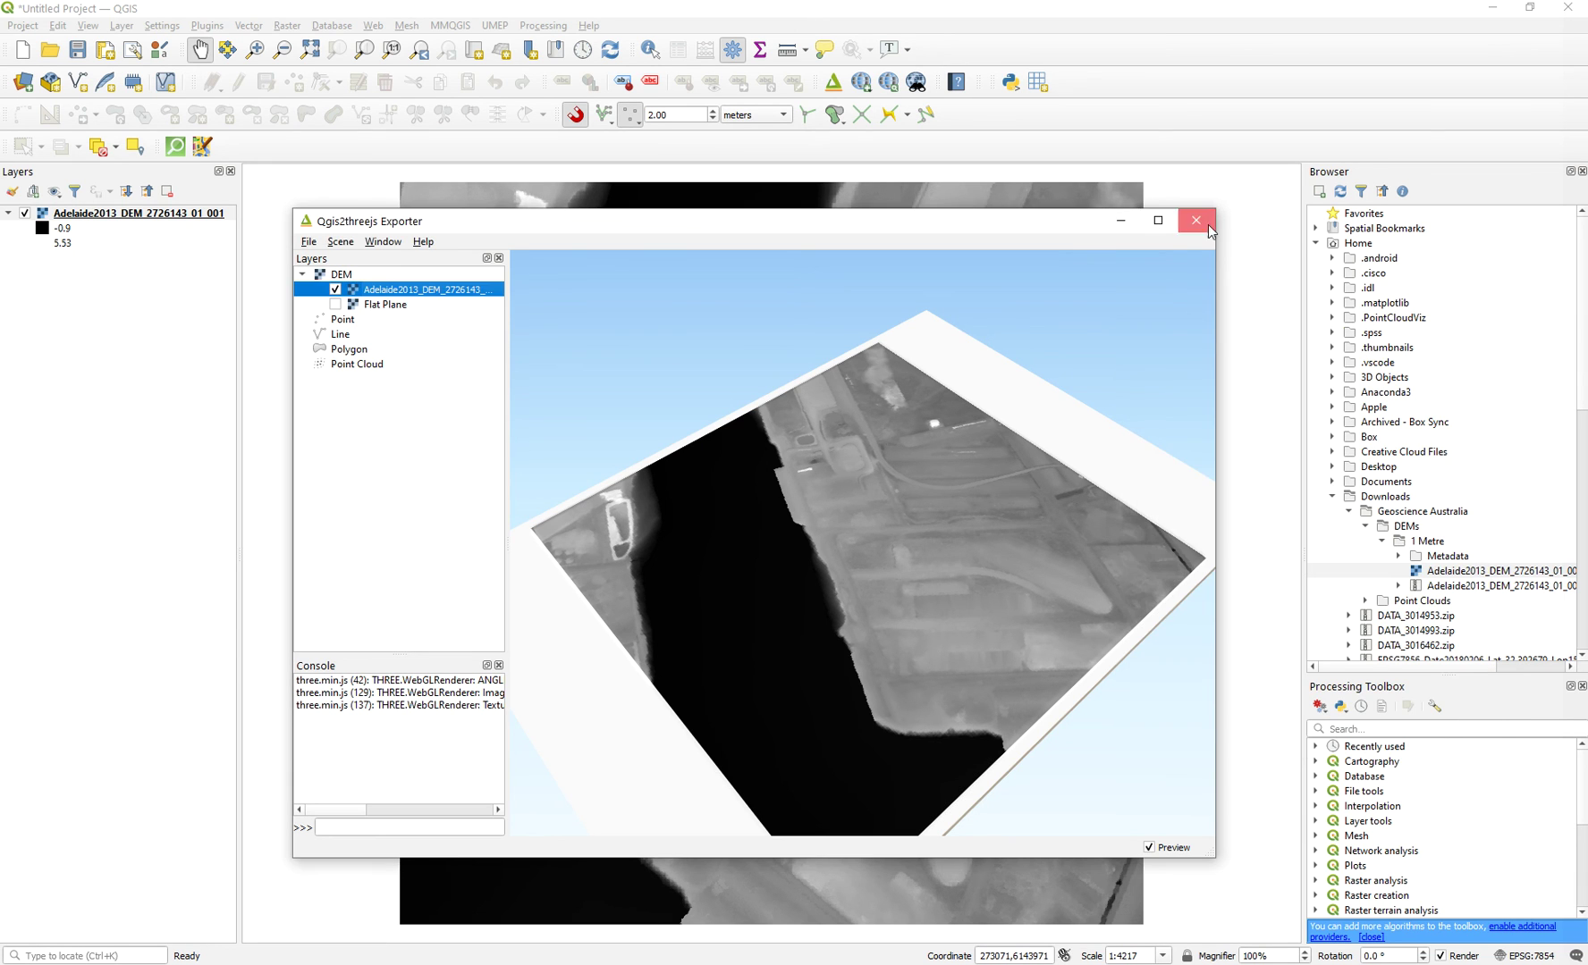
pyautogui.click(1206, 228)
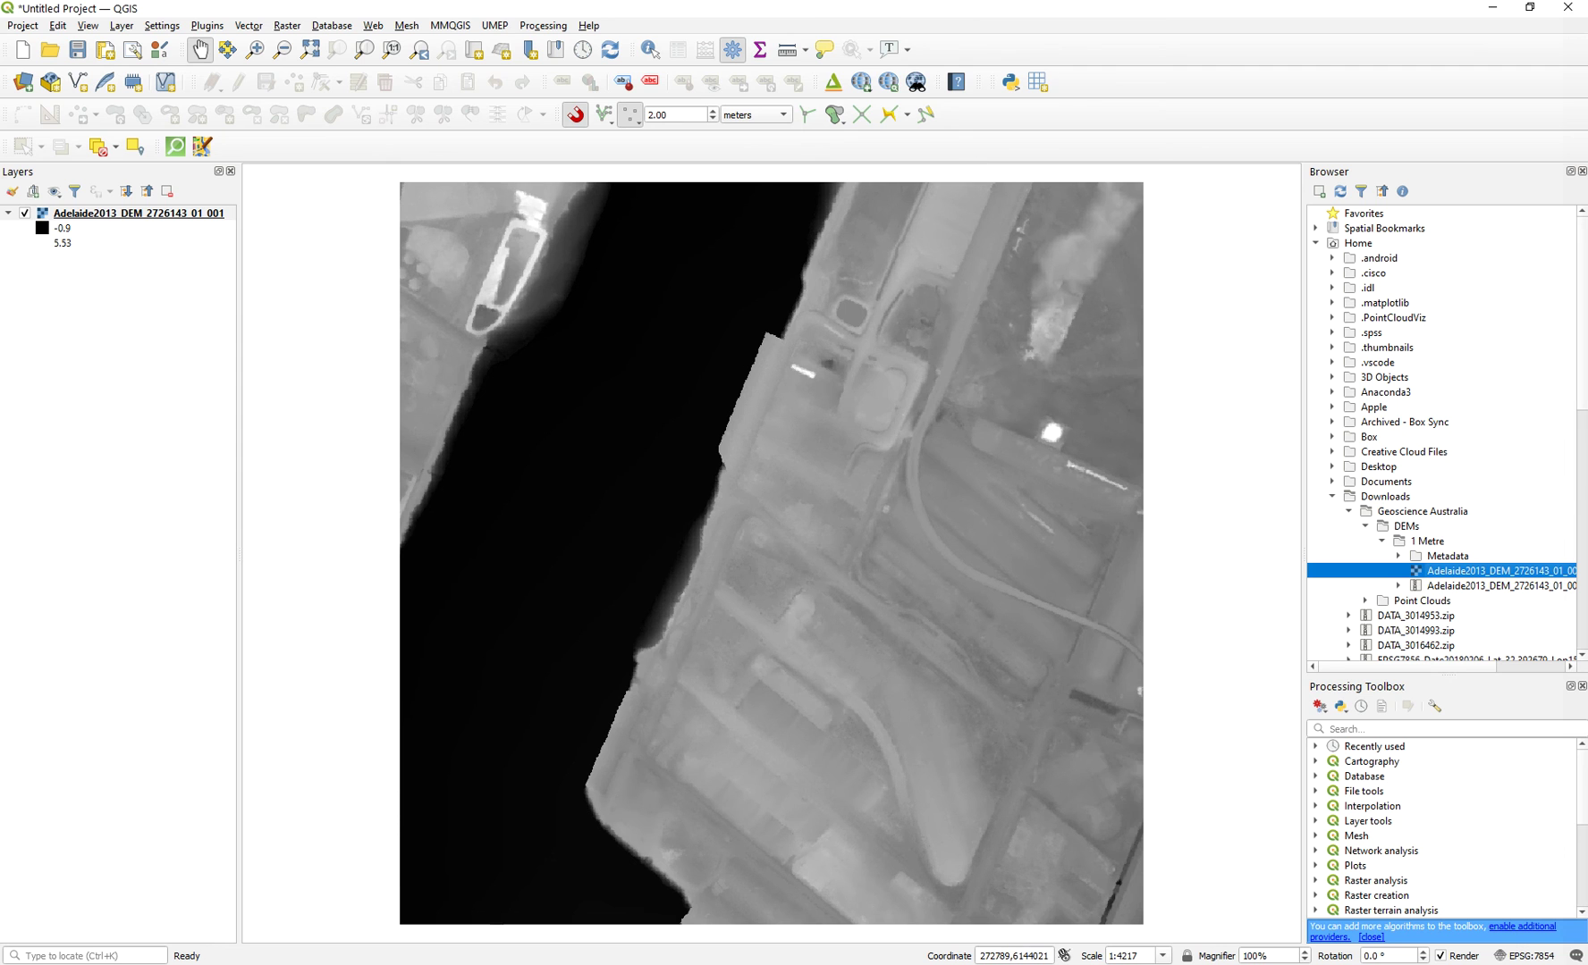
pyautogui.hotkey('alt', 'Tab')
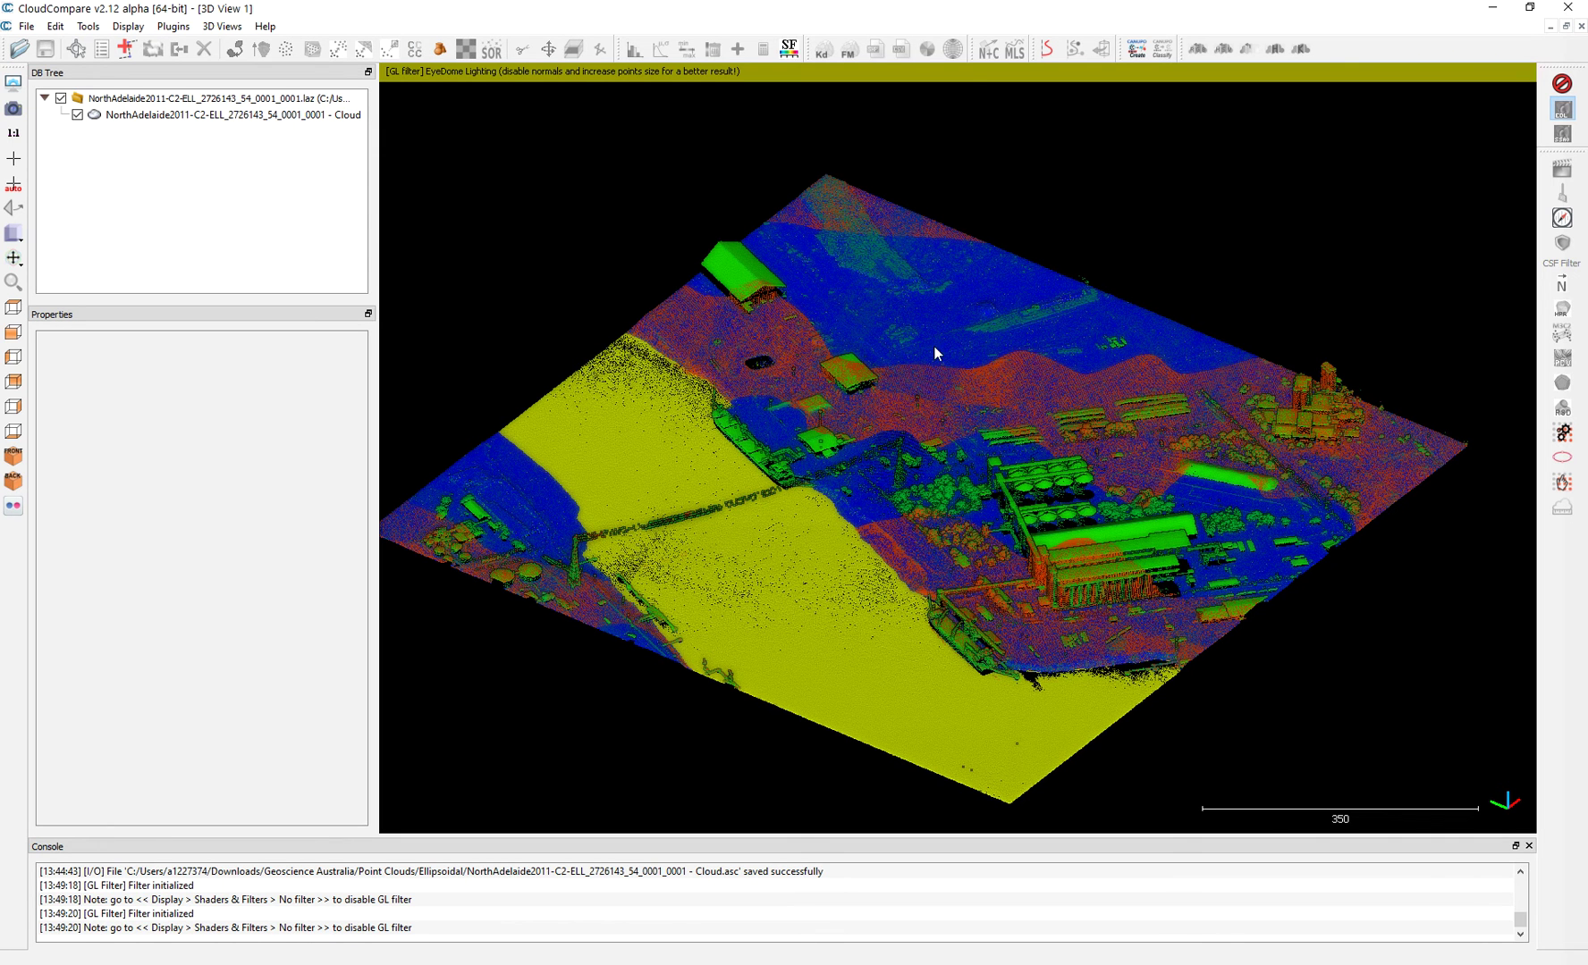
pyautogui.moveTo(879, 13)
pyautogui.click(769, 81)
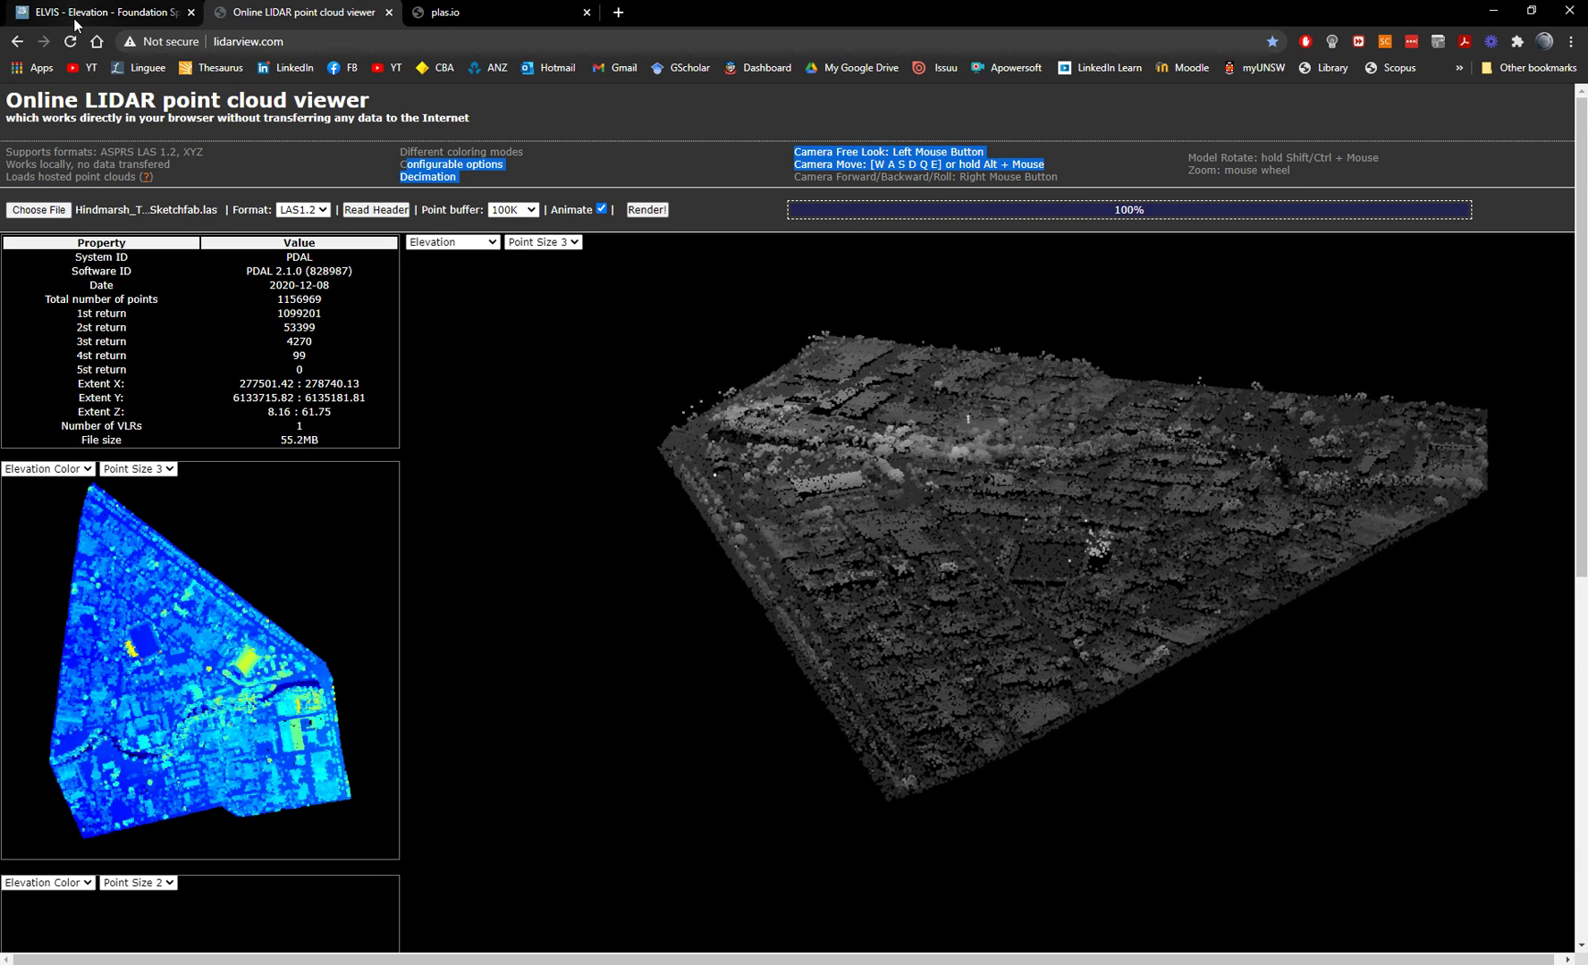
# Switch to the ELVIS - Elevation page in Chrome
pyautogui.click(105, 12)
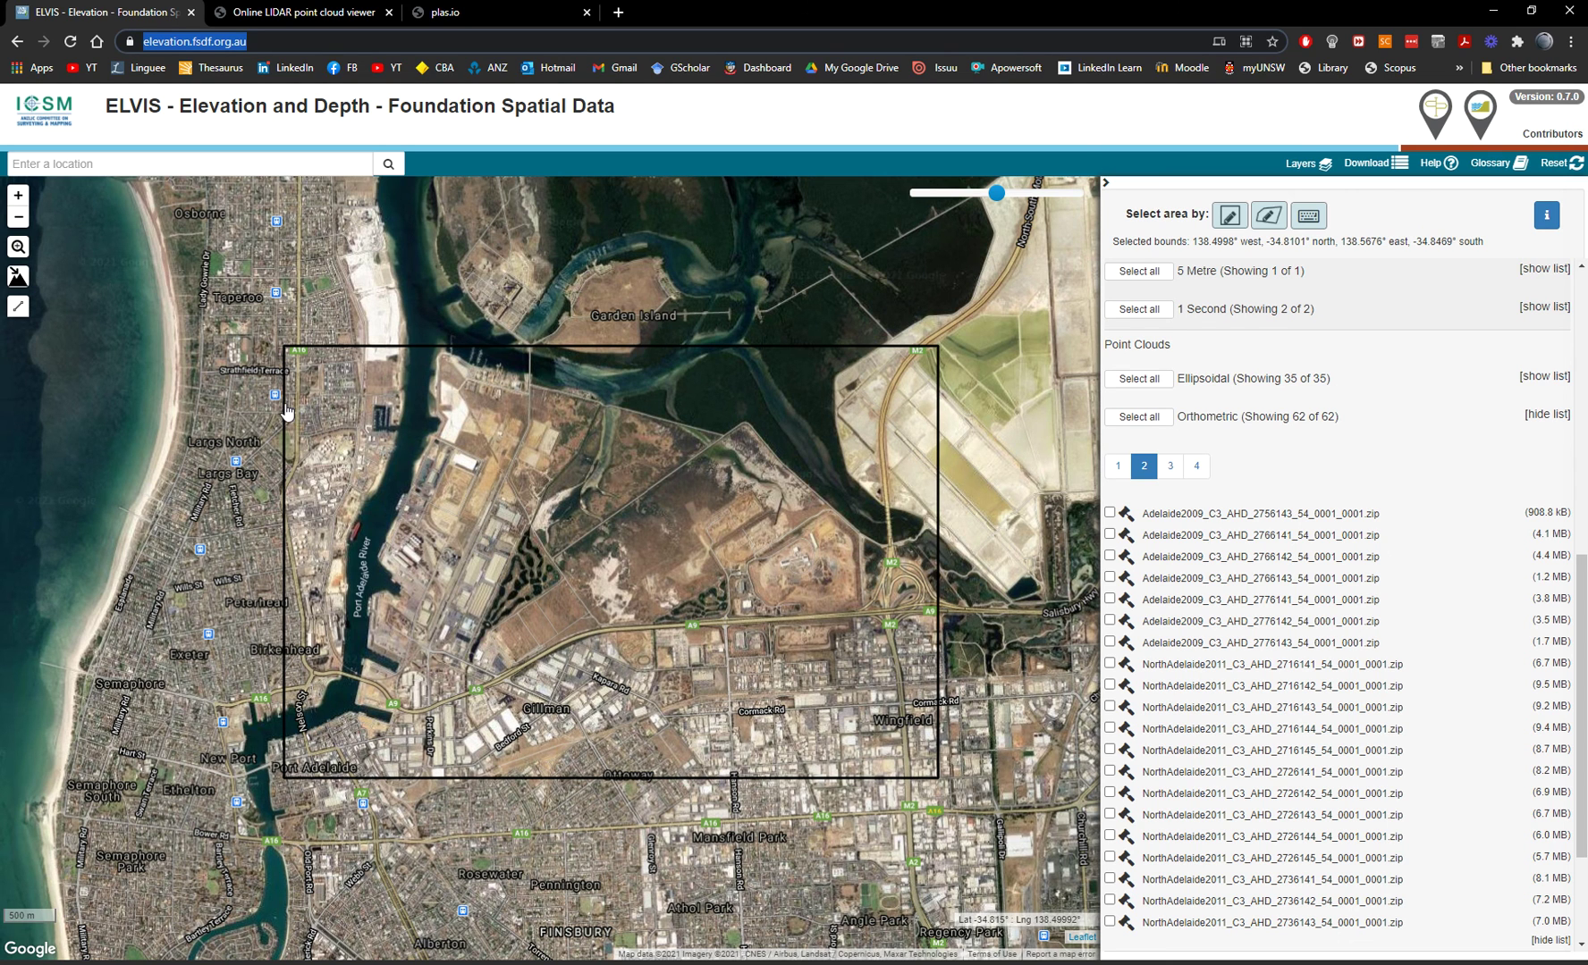
# Zoom the ELVIS map out to greater Adelaide, then check available data at a point near Hope Valley
pyautogui.scroll(-3, 289, 413)
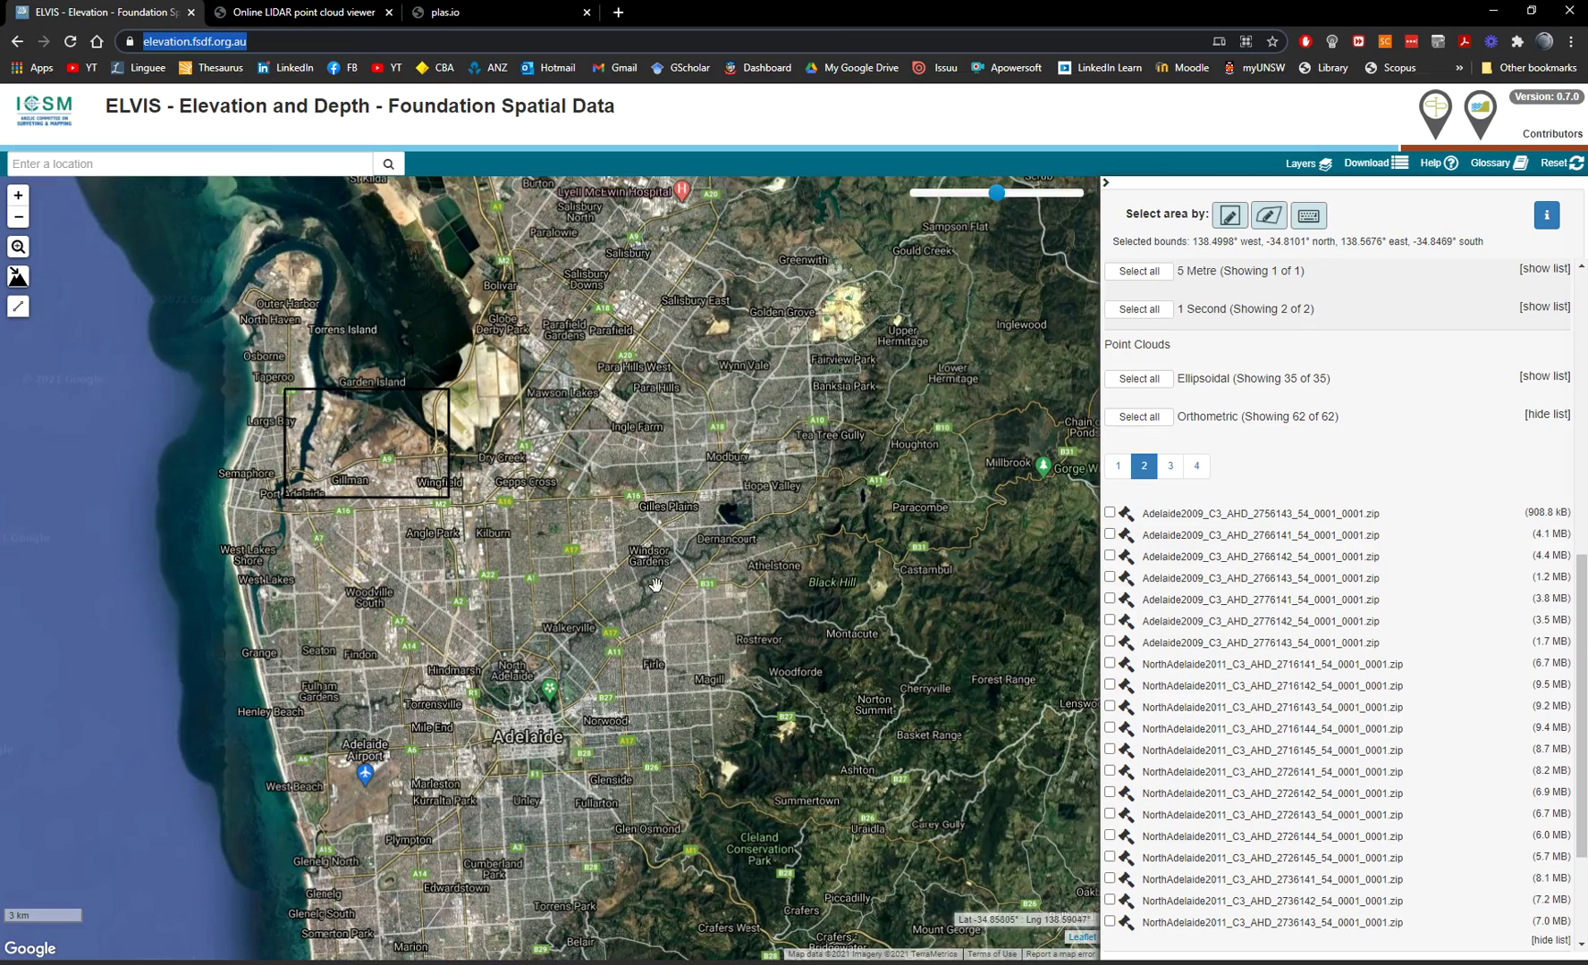
pyautogui.scroll(-2, 579, 545)
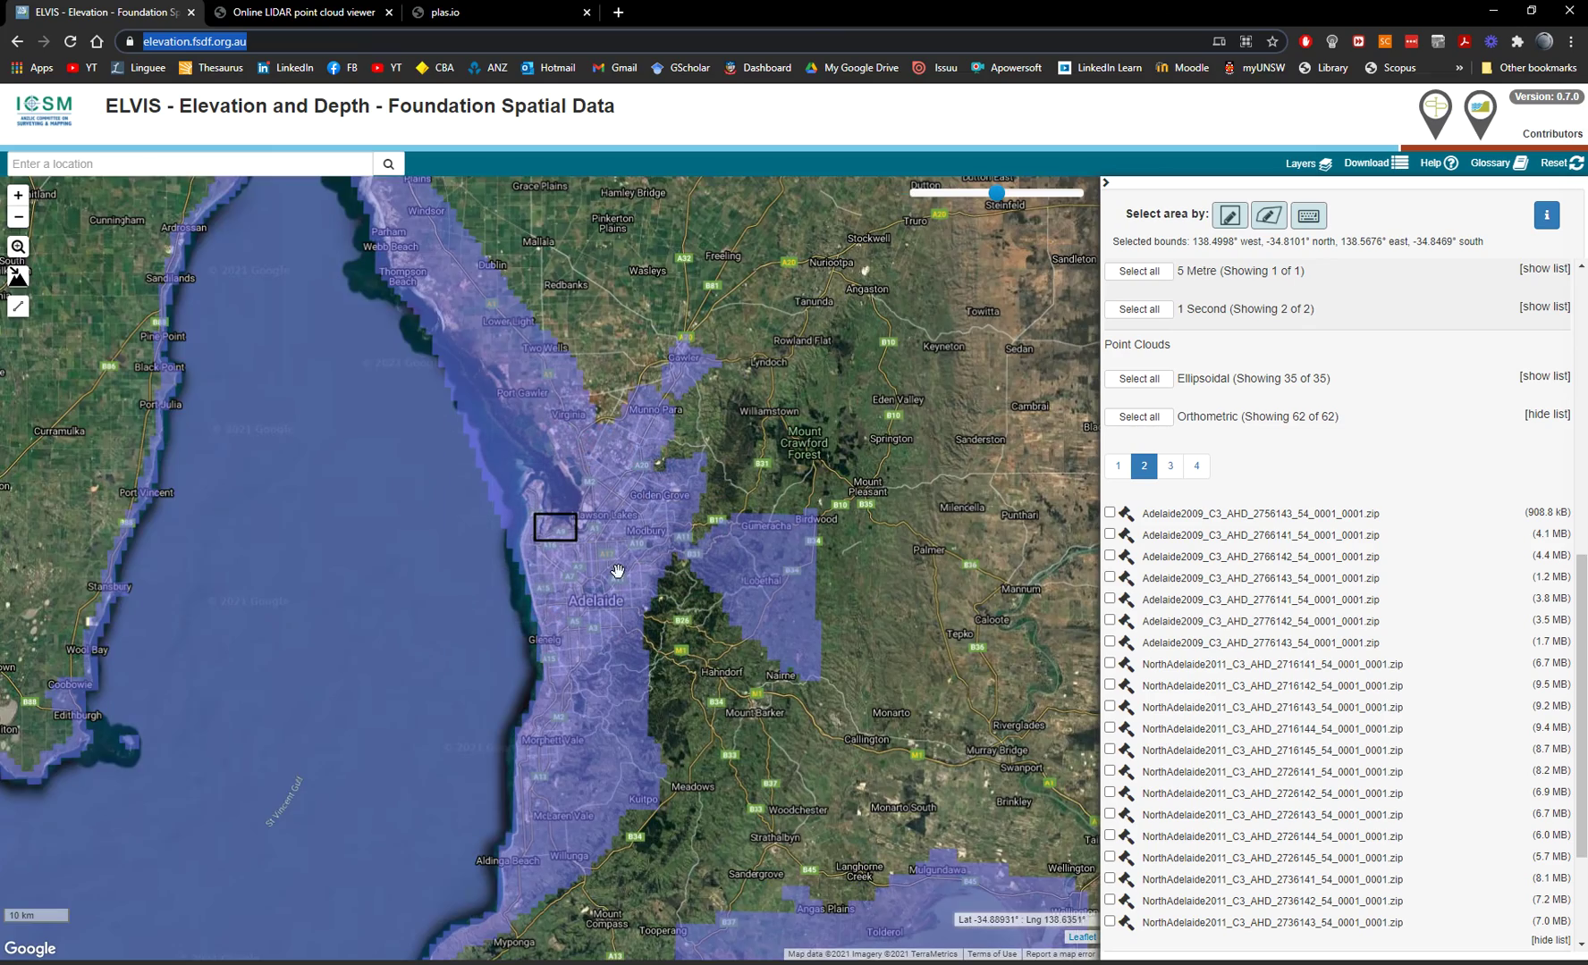
pyautogui.scroll(2, 655, 573)
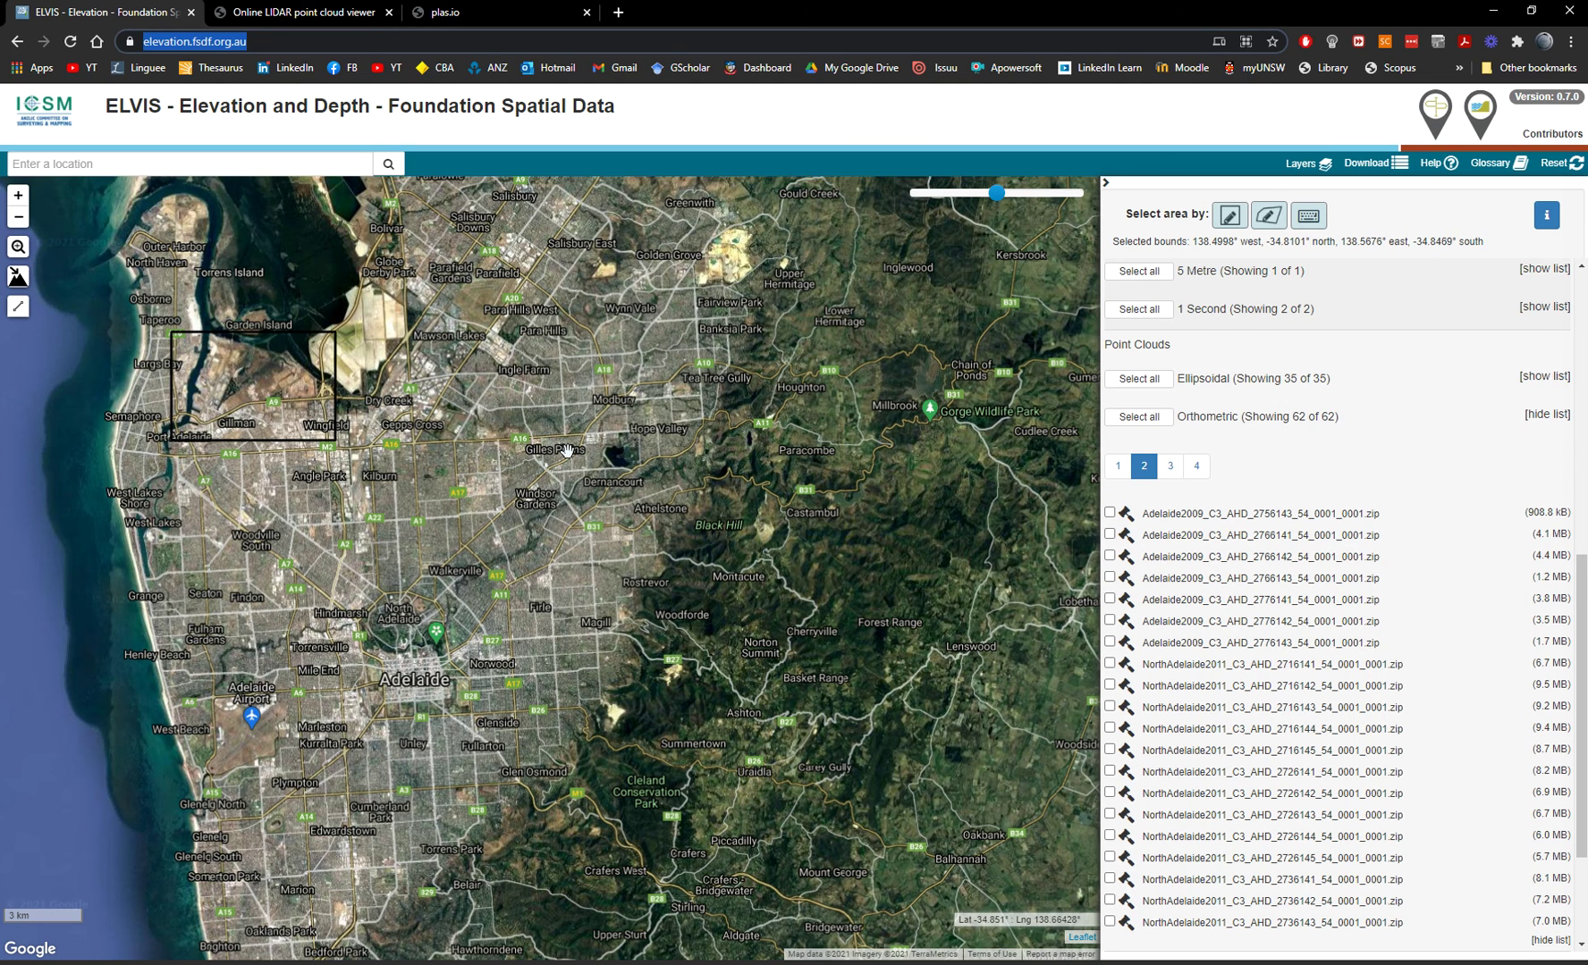
pyautogui.rightClick(673, 431)
pyautogui.click(801, 264)
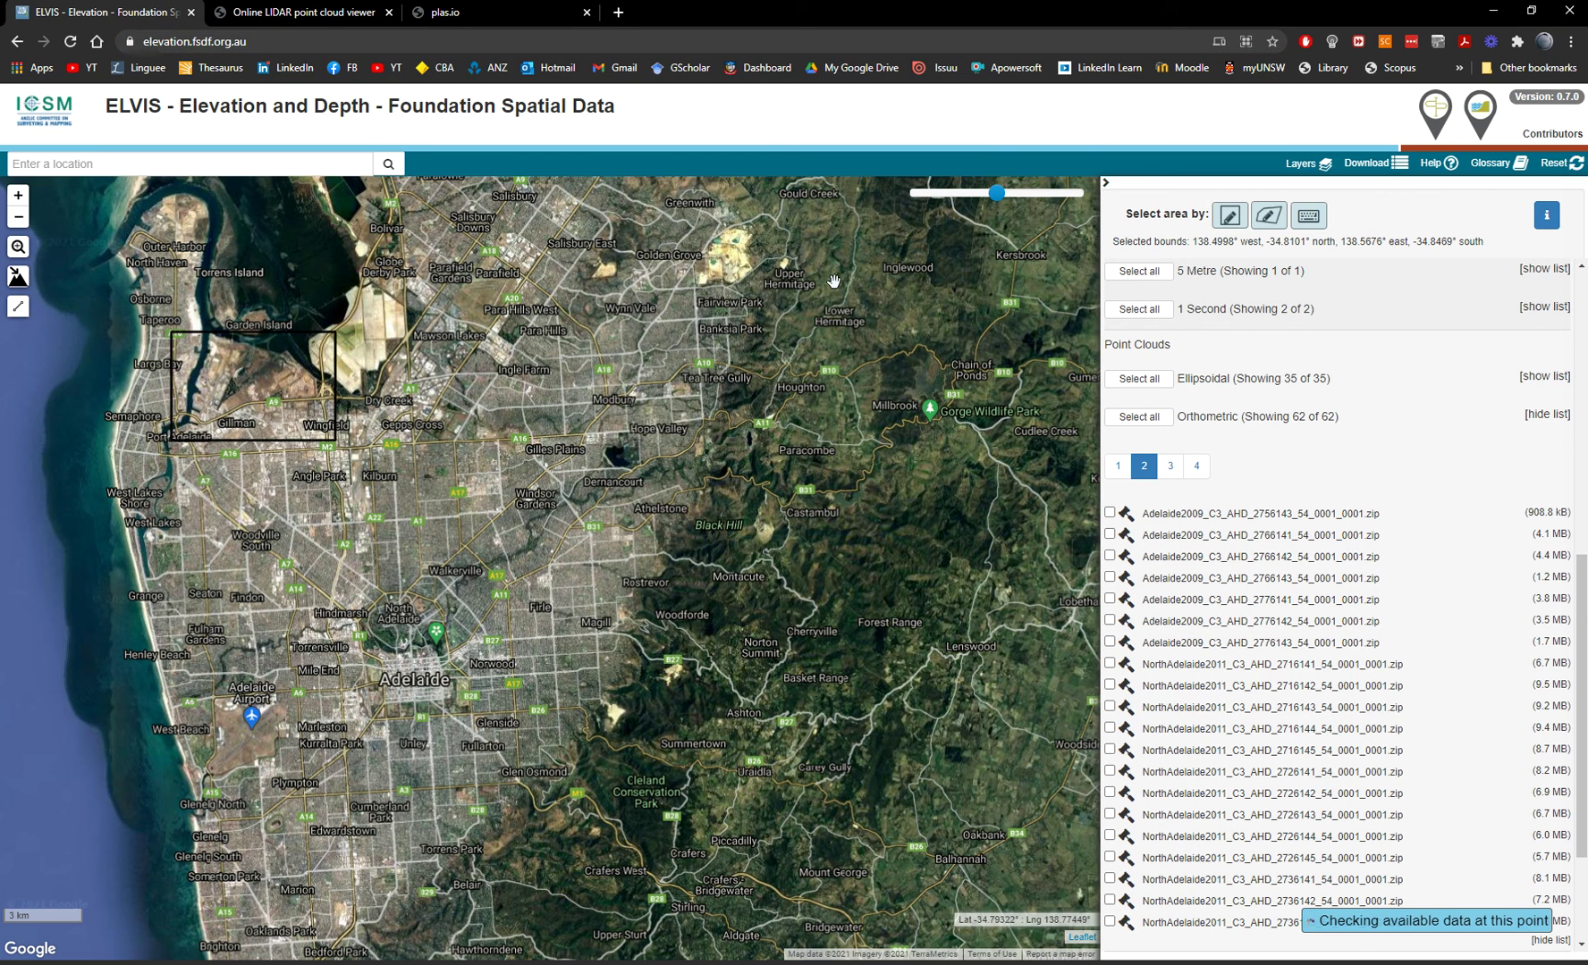